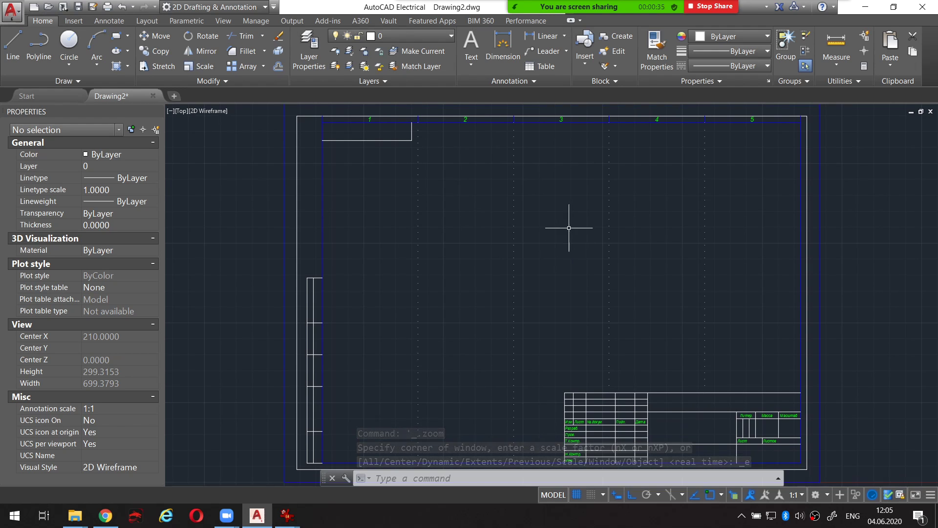
# Step: Zoom and pan to bring the whole sheet frame into view
pyautogui.scroll(-2, 562, 229)
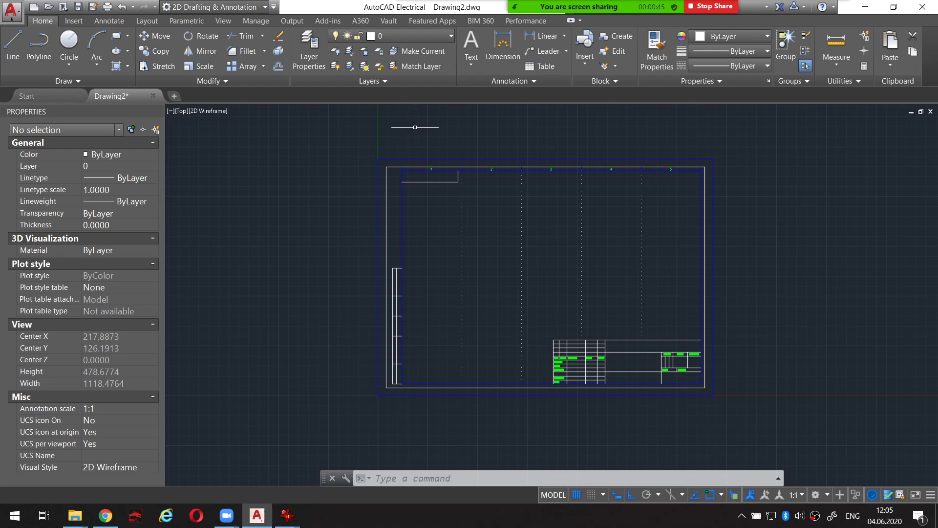
pyautogui.scroll(6, 650, 386)
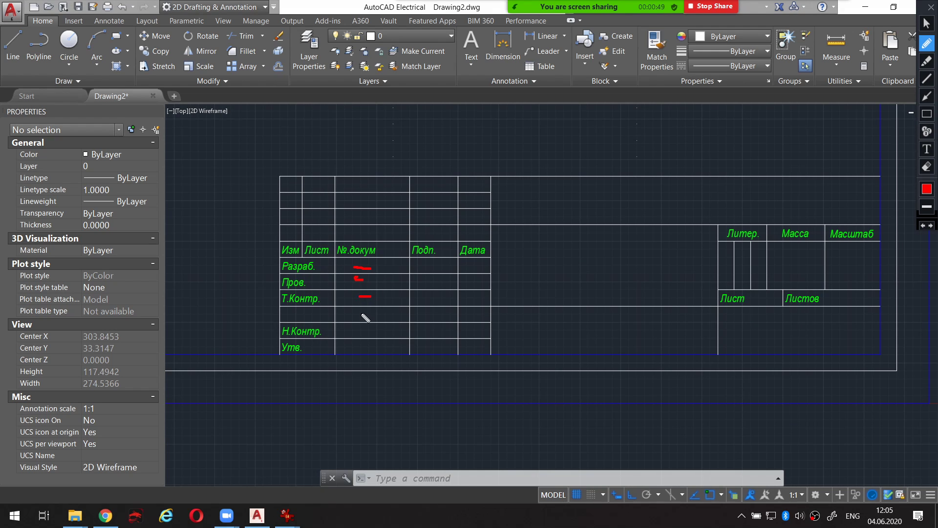
pyautogui.moveTo(355, 269); pyautogui.dragTo(372, 269)
pyautogui.scroll(-5, 773, 293)
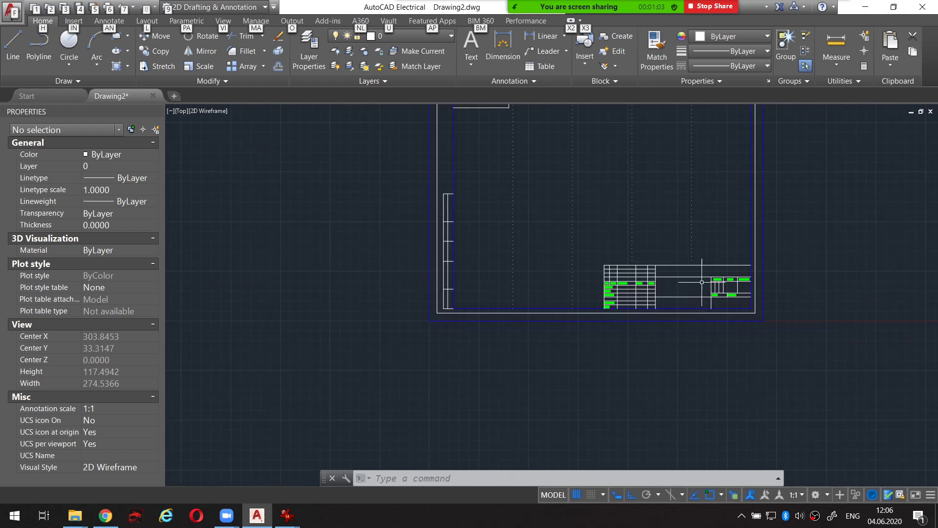
pyautogui.moveTo(774, 294)
pyautogui.mouseDown(button='middle')
pyautogui.moveTo(643, 310)
pyautogui.moveTo(617, 287)
pyautogui.moveTo(597, 315)
pyautogui.moveTo(588, 300)
pyautogui.mouseUp(button='middle')
pyautogui.scroll(2, 613, 281)
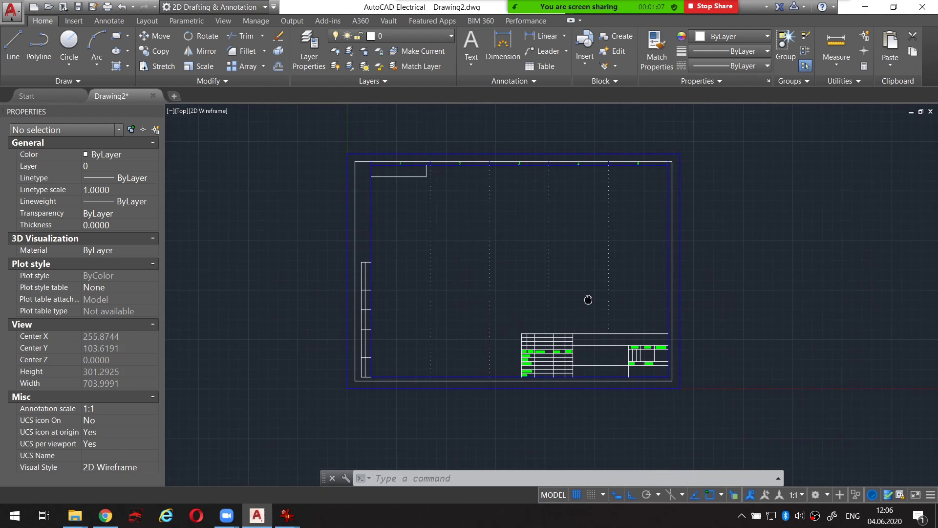
# Step: Switch to the ACADE & 2D Drafting & Annotation workspace and close the Catalog Browser
pyautogui.click(236, 7)
pyautogui.click(239, 21)
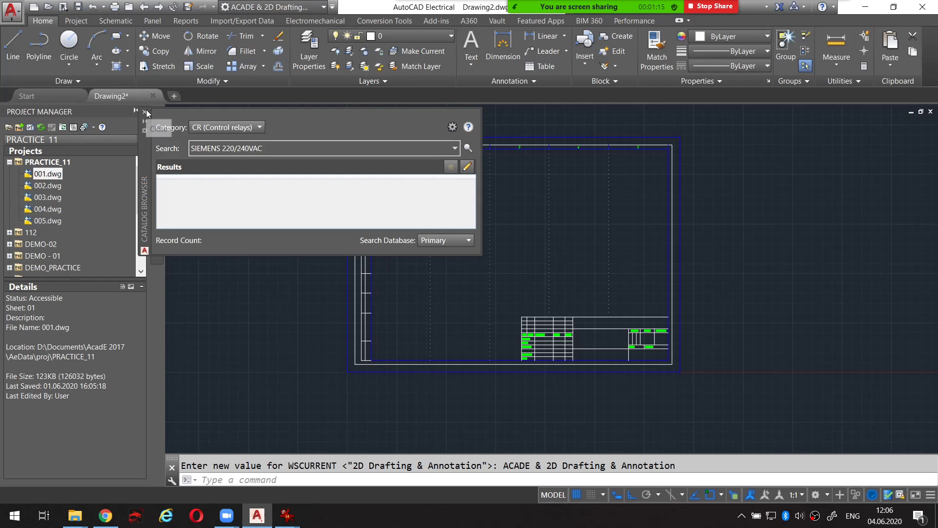
pyautogui.click(145, 112)
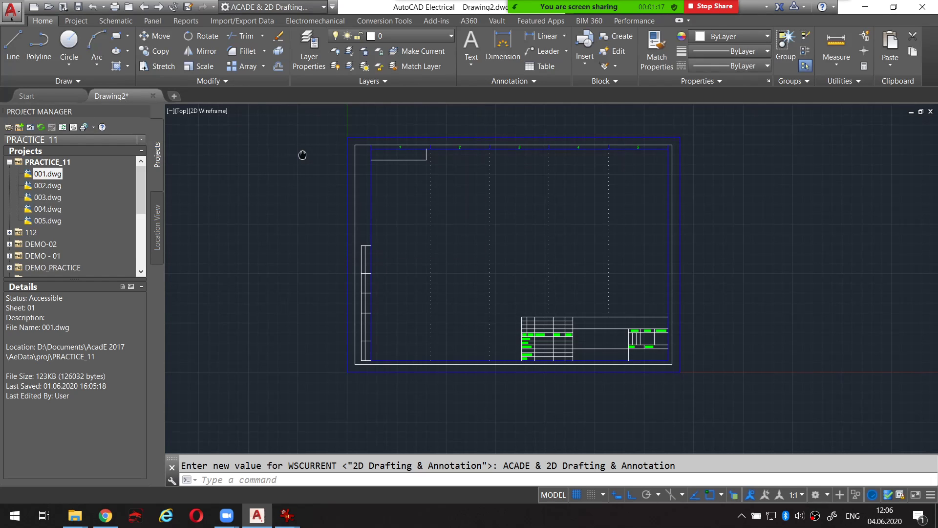
pyautogui.moveTo(302, 155); pyautogui.dragTo(308, 163, button='middle')
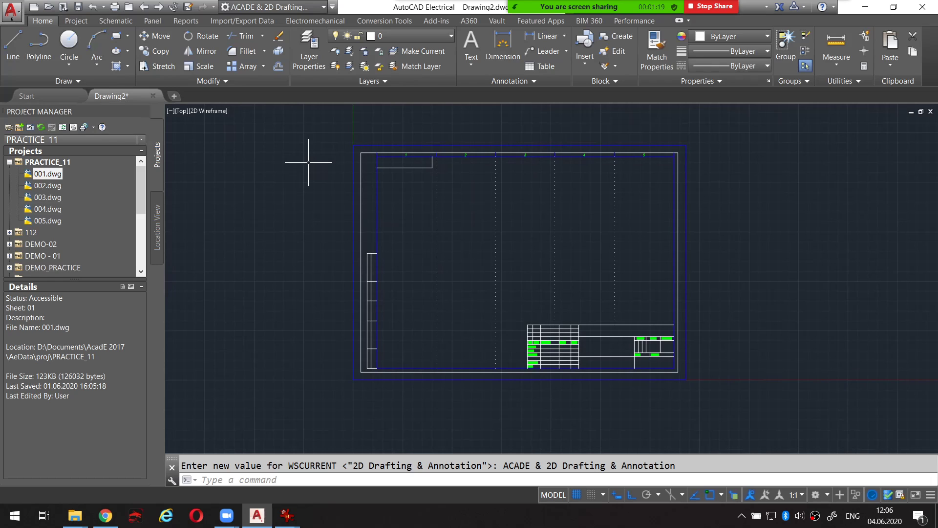
# Step: Close Drawing2 without saving, leaving the Start page with PRACTICE_11 loaded
pyautogui.click(63, 162)
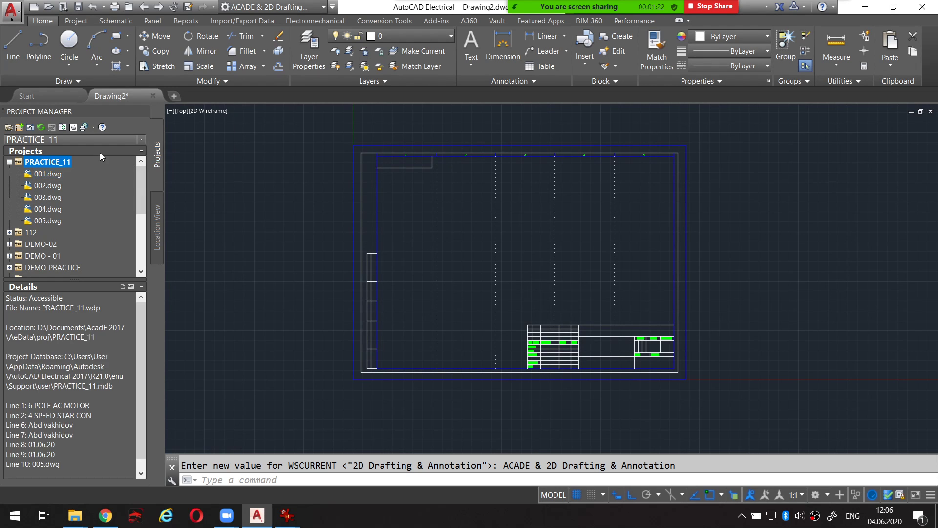
pyautogui.click(150, 97)
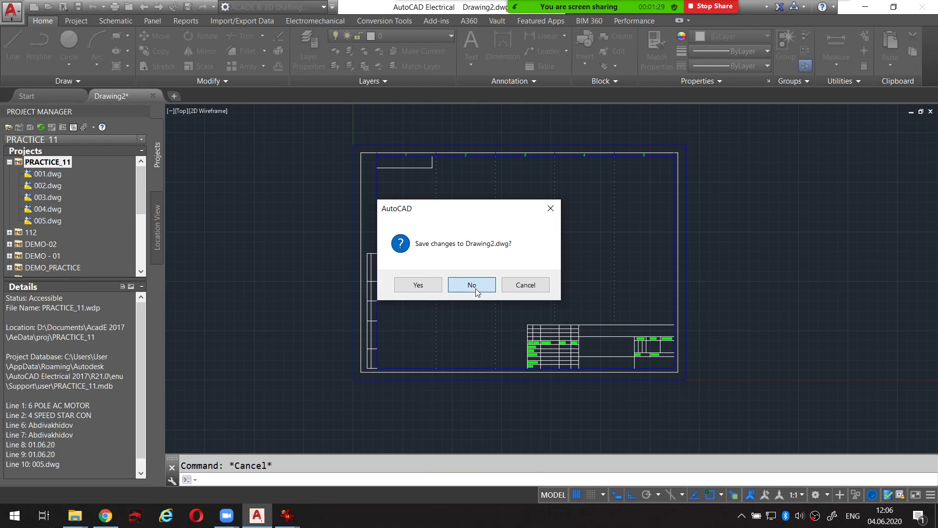
pyautogui.click(472, 285)
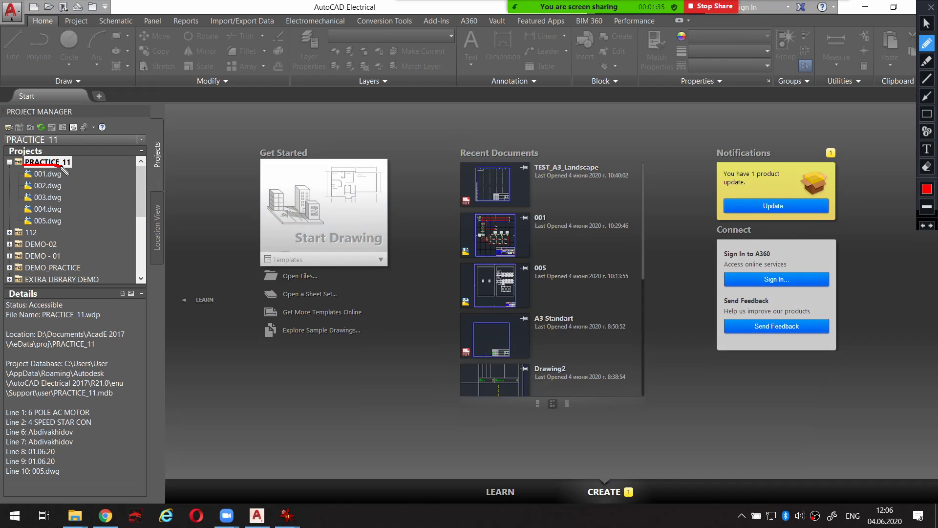
# Step: Start a new PRACTICE_11 drawing named 006 based on the TEST_A3_Landscape template
pyautogui.click(308, 204)
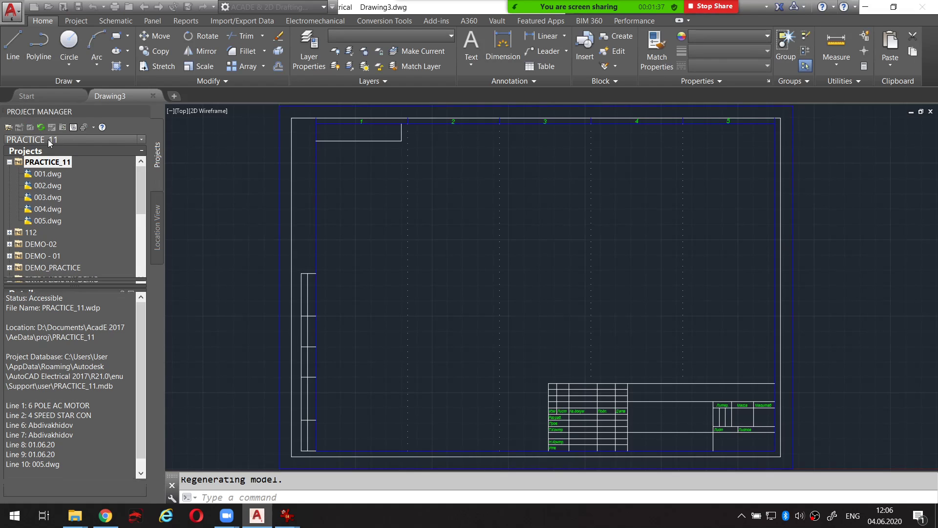
pyautogui.click(31, 128)
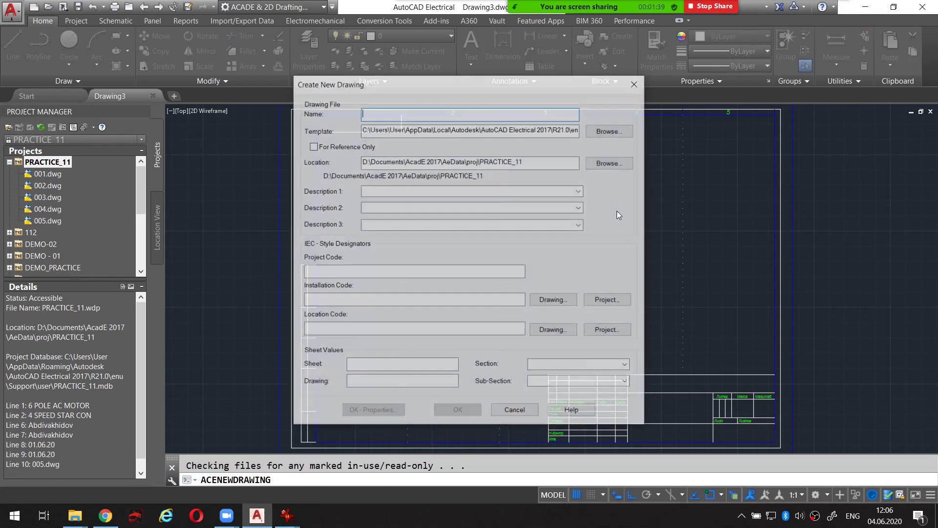
pyautogui.moveTo(498, 88); pyautogui.dragTo(516, 91)
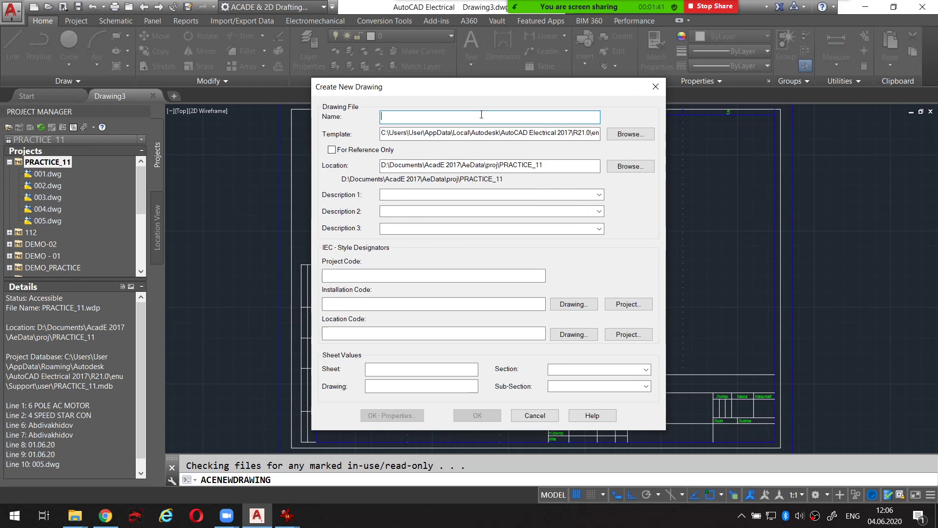
pyautogui.write('006')
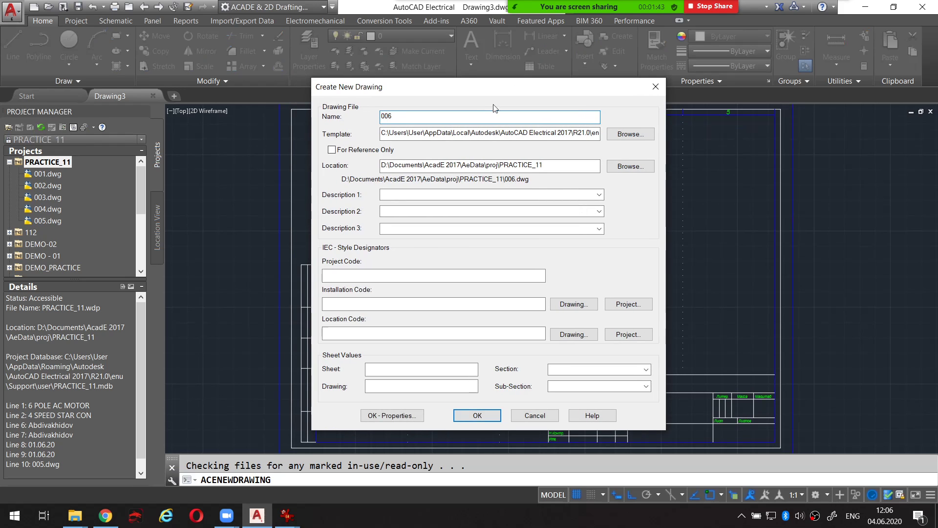
pyautogui.click(630, 134)
pyautogui.moveTo(637, 157); pyautogui.dragTo(636, 293)
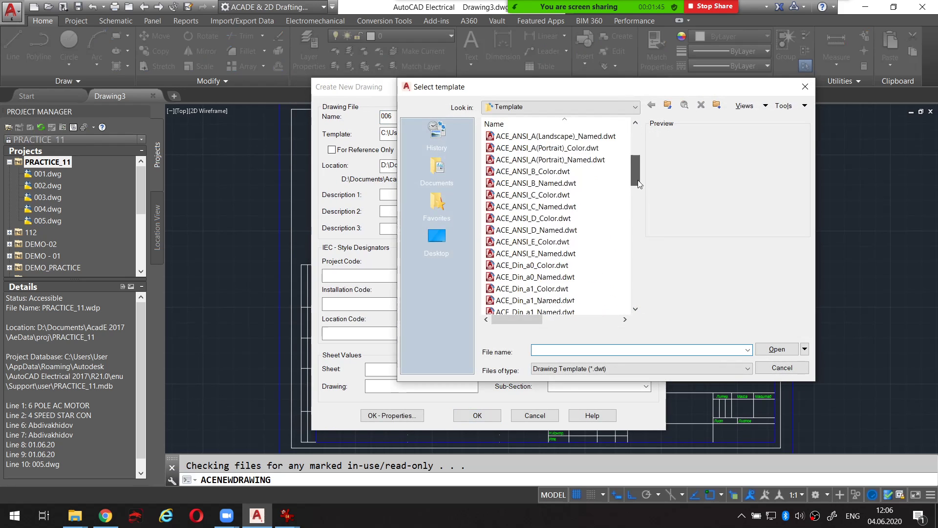
pyautogui.scroll(-2, 636, 293)
pyautogui.click(541, 255)
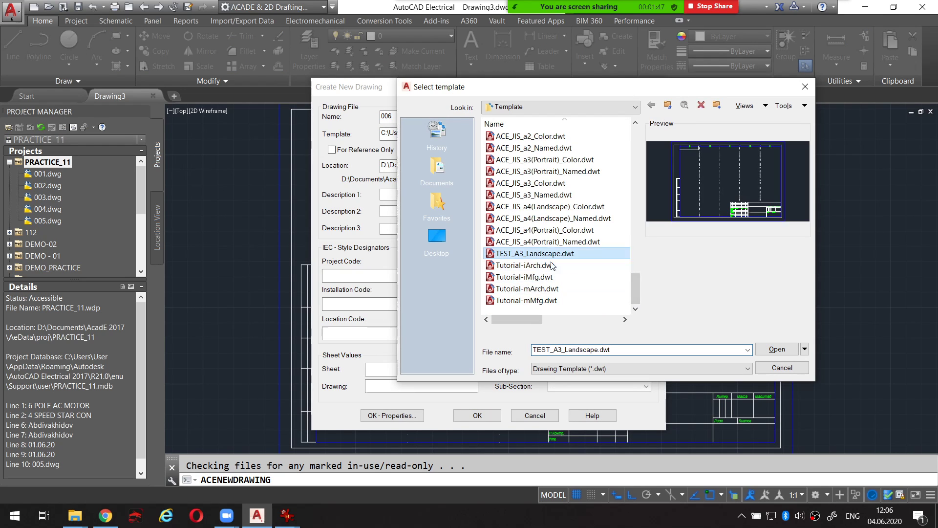
pyautogui.click(777, 349)
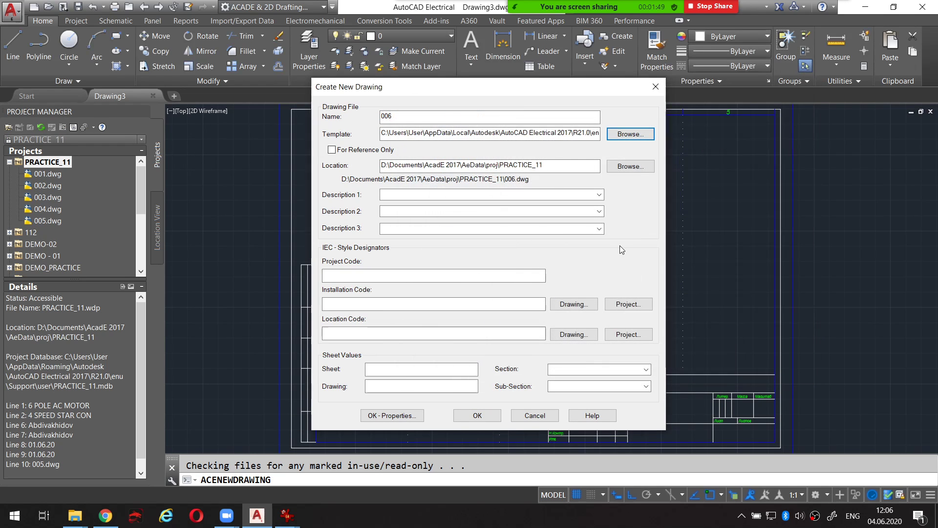
# Step: Set sheet 06, fill the description entries with placeholder text, and create drawing 006
pyautogui.click(439, 370)
pyautogui.write('06')
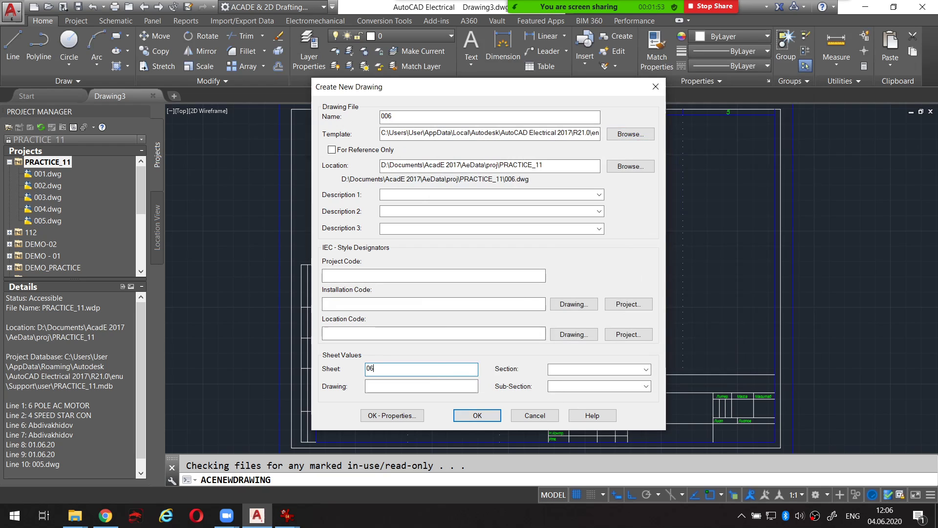
pyautogui.click(413, 387)
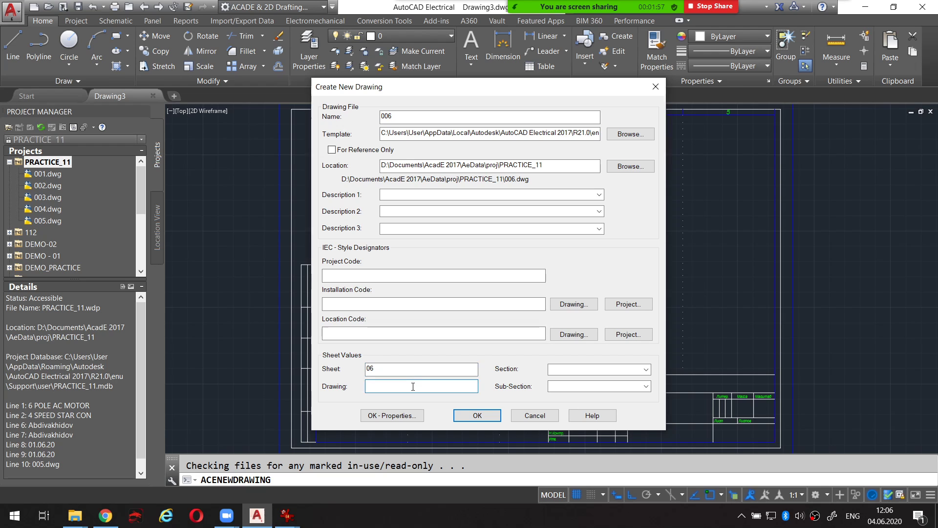
pyautogui.write('ssdfsf')
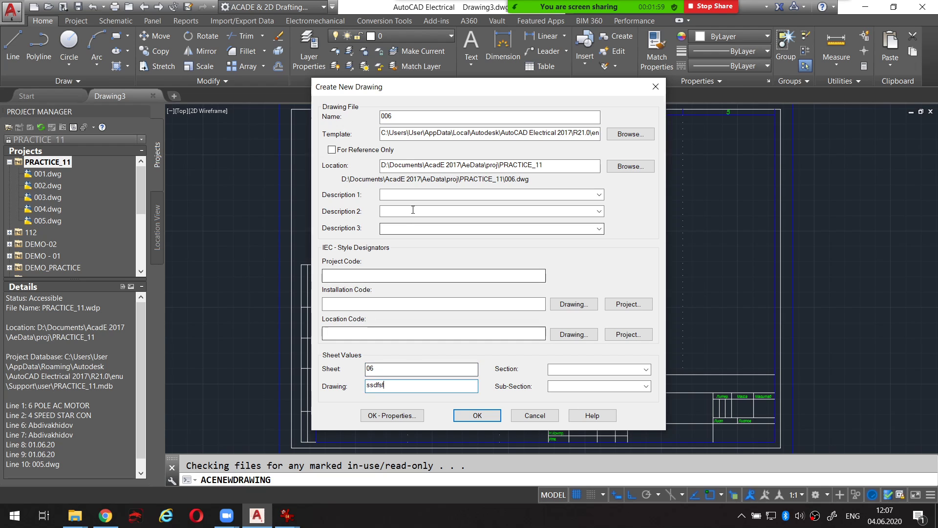
pyautogui.click(410, 228)
pyautogui.write('dfsdf')
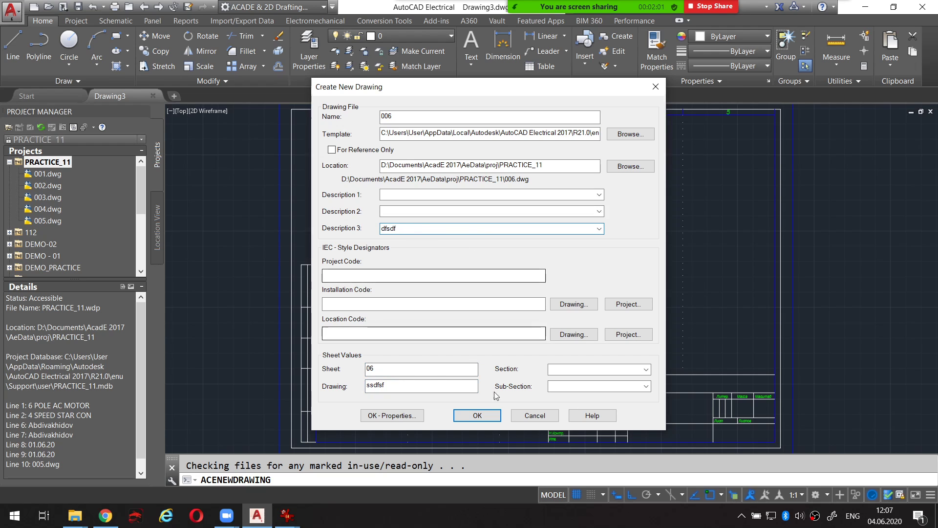
pyautogui.click(493, 416)
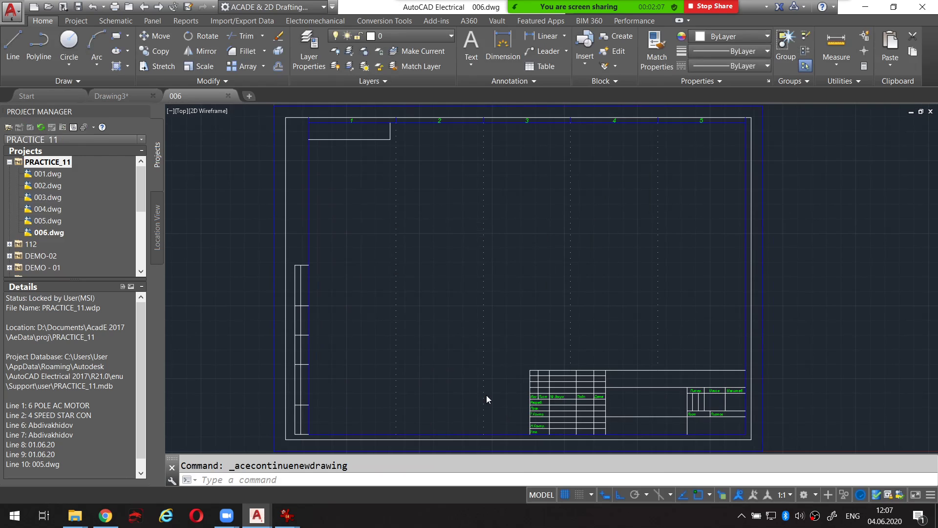
# Step: Dismiss the missing WDT mapping warning and zoom onto the Russian-labelled title block of 006
pyautogui.click(525, 286)
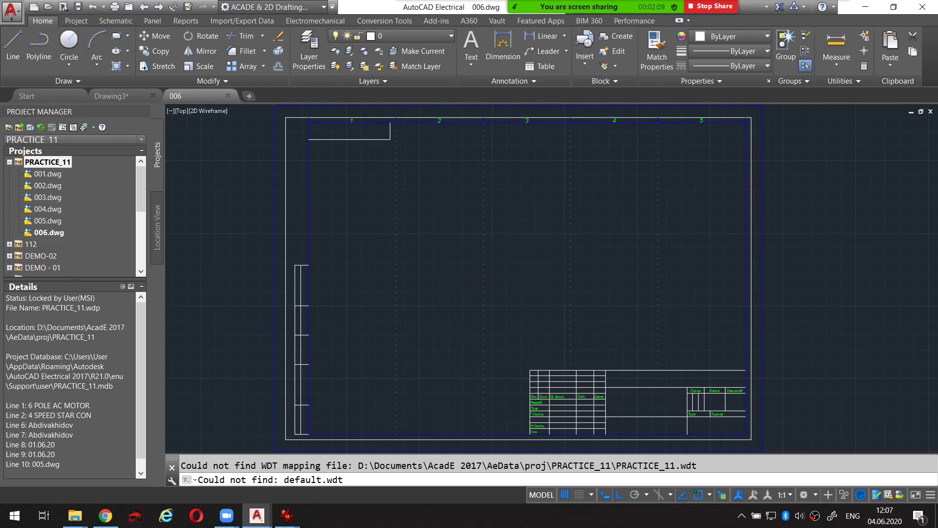
pyautogui.moveTo(498, 269)
pyautogui.mouseDown(button='middle')
pyautogui.moveTo(454, 206)
pyautogui.moveTo(453, 216)
pyautogui.mouseUp(button='middle')
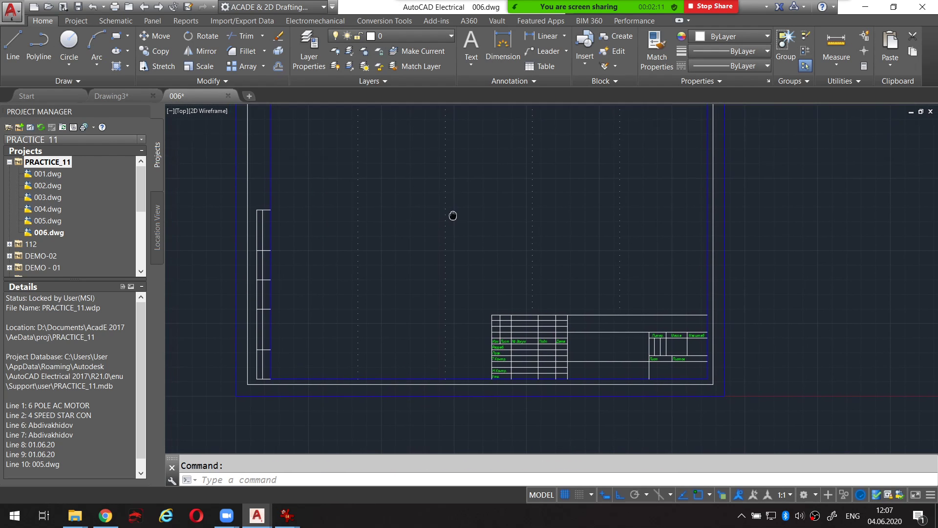
pyautogui.scroll(2, 609, 361)
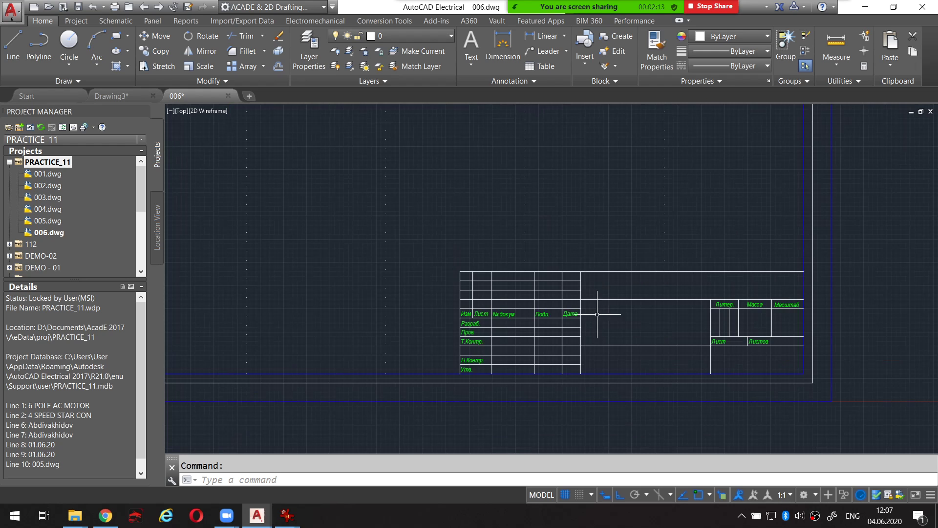
pyautogui.moveTo(651, 333); pyautogui.dragTo(659, 292, button='middle')
pyautogui.scroll(2, 721, 286)
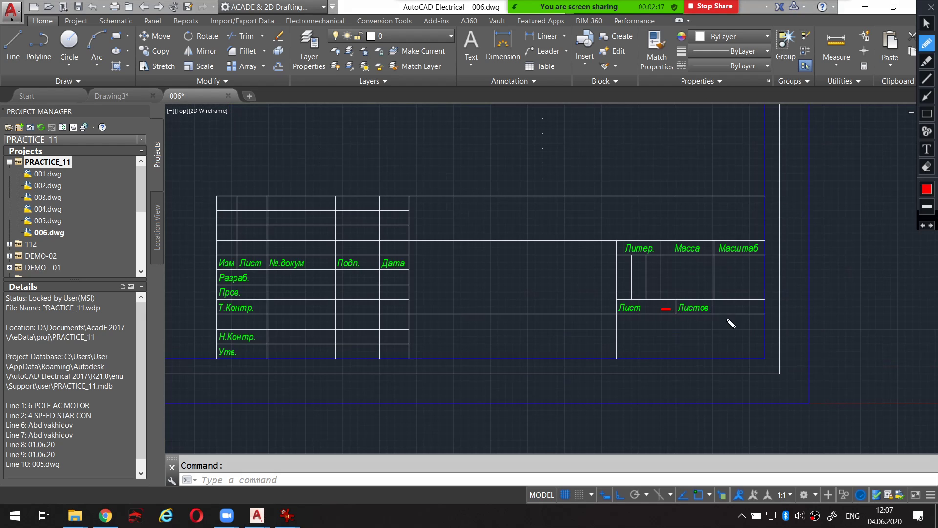
pyautogui.scroll(-2, 674, 313)
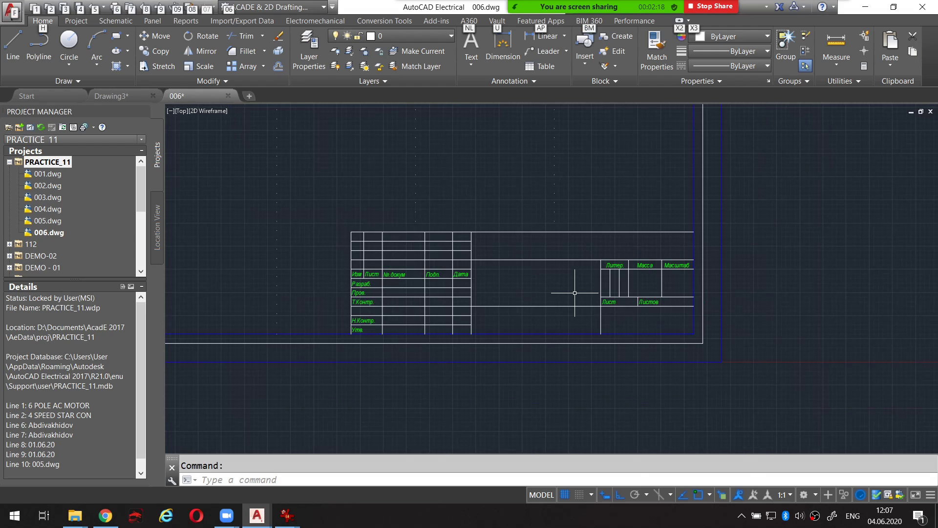
# Step: Review the PRACTICE_11 project description lines (6 POLE AC MOTOR, 005.dwg) and cancel unchanged
pyautogui.rightClick(40, 163)
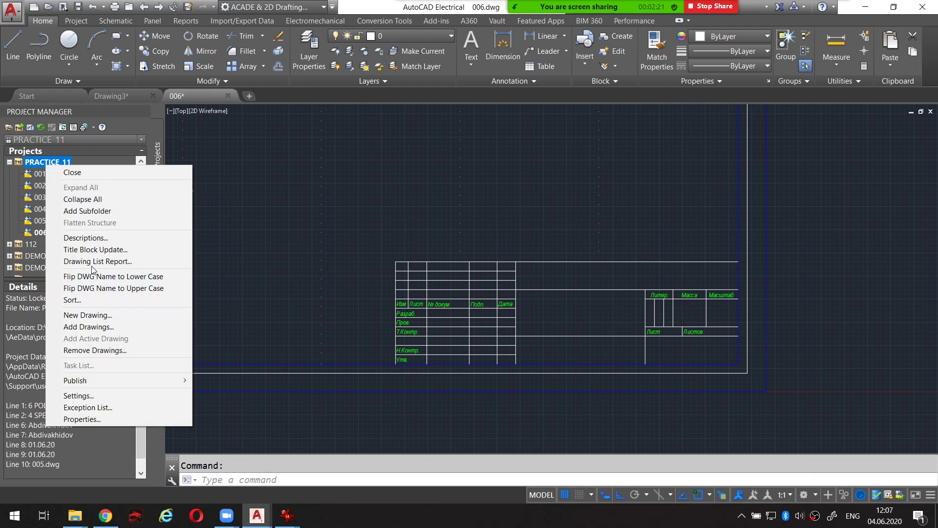
pyautogui.click(117, 238)
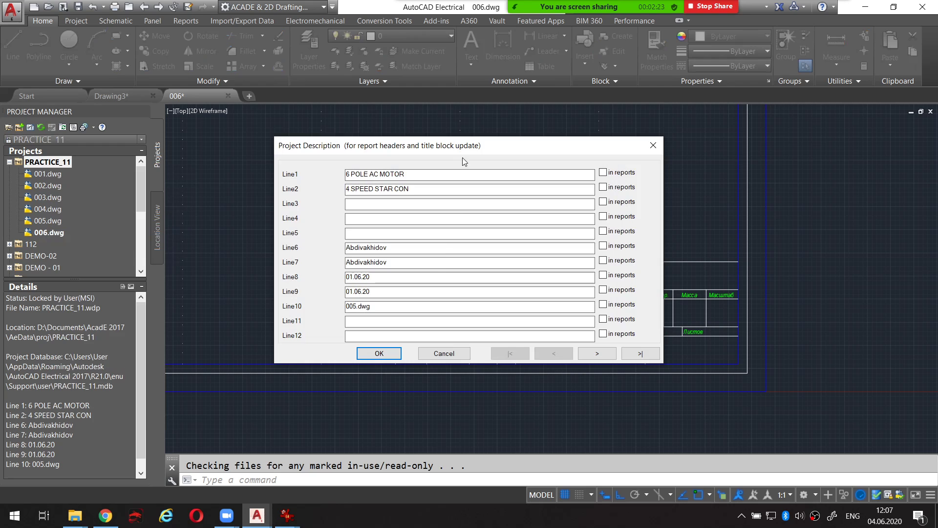
pyautogui.moveTo(463, 151); pyautogui.dragTo(477, 140)
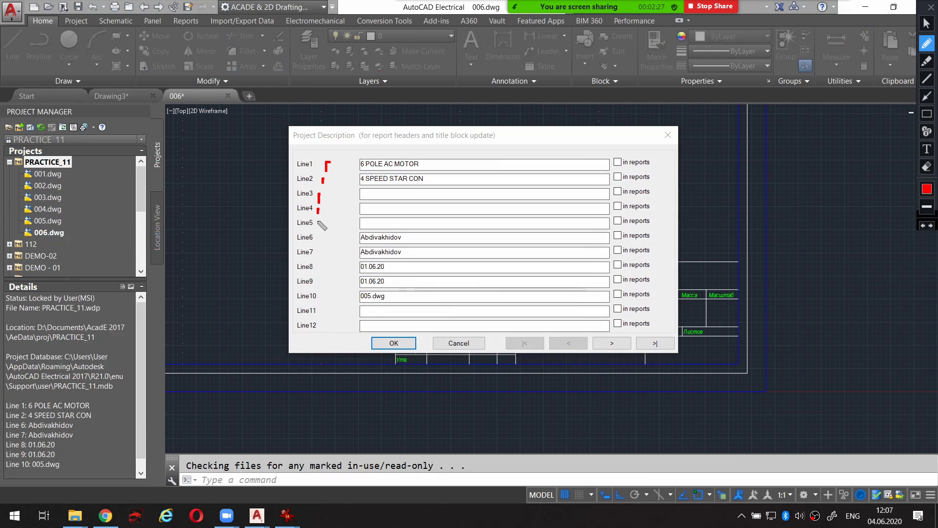
pyautogui.moveTo(318, 229); pyautogui.dragTo(318, 233)
pyautogui.moveTo(318, 251); pyautogui.dragTo(318, 257)
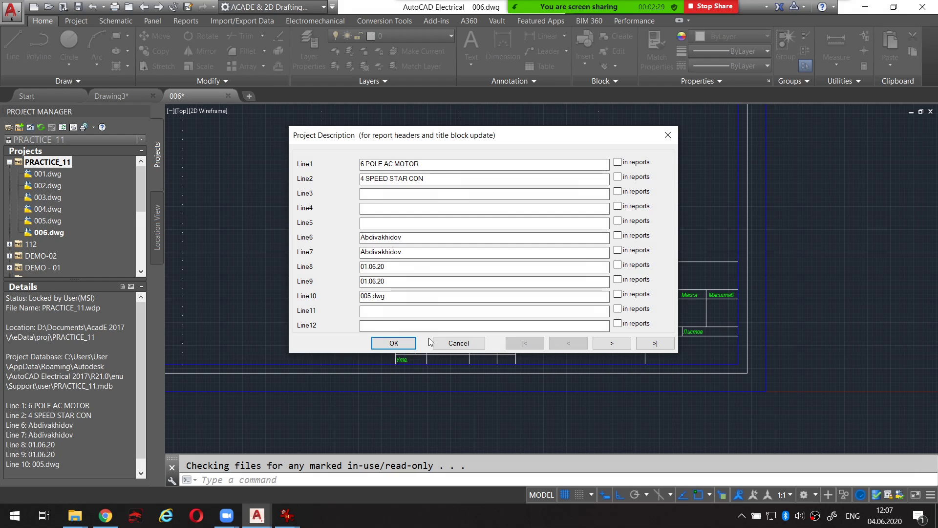
pyautogui.click(459, 343)
pyautogui.rightClick(64, 161)
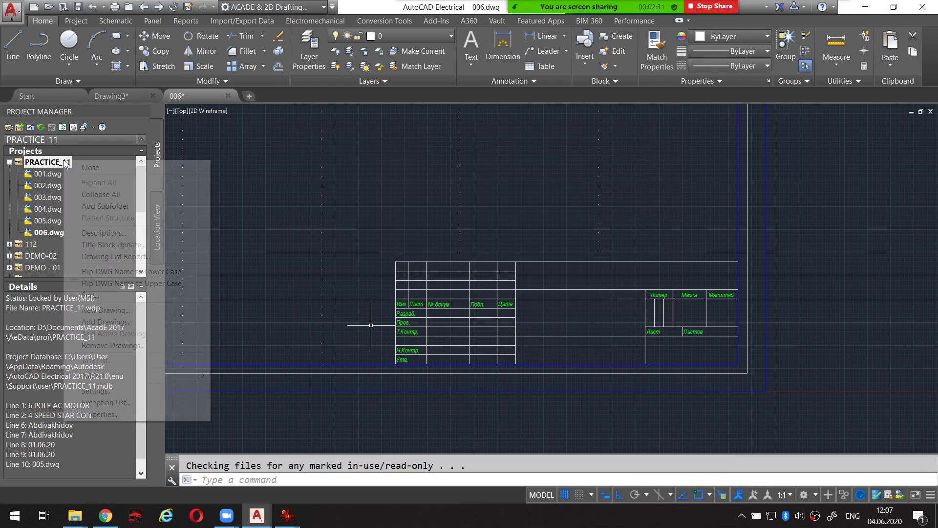
# Step: Run Title Block Update with all description lines on the active drawing, then dismiss the missing .wdt warning
pyautogui.click(110, 244)
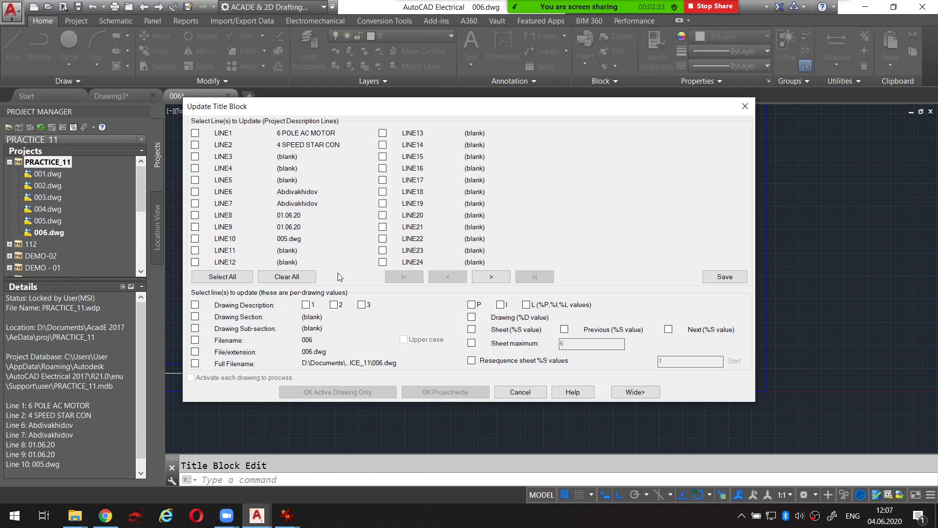
pyautogui.click(222, 277)
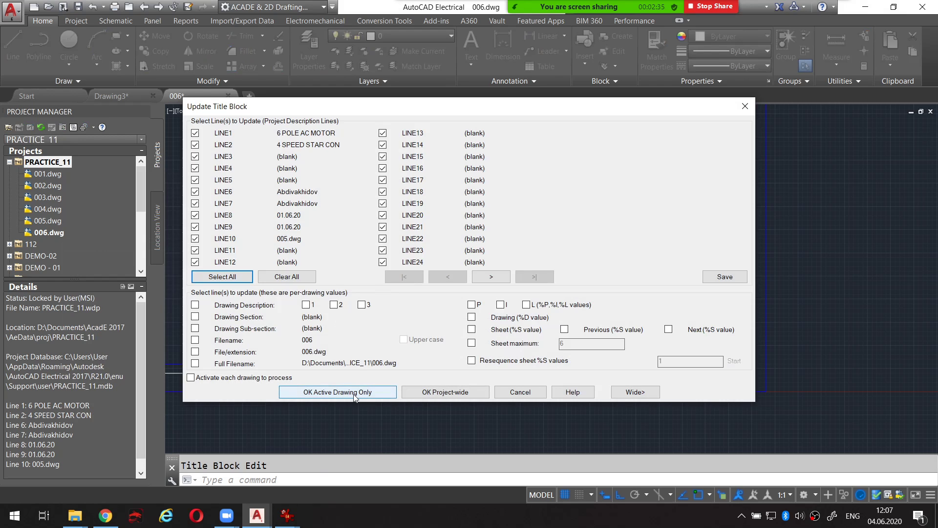
pyautogui.click(354, 394)
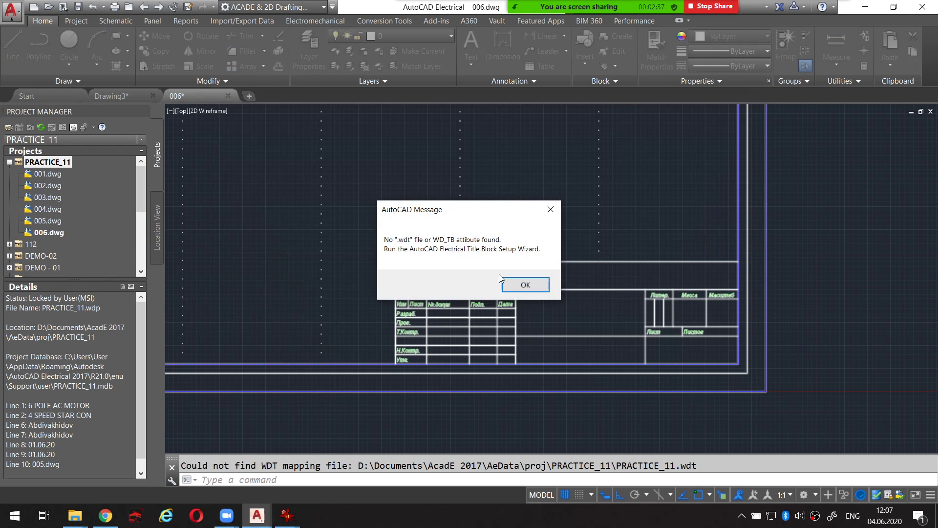
pyautogui.moveTo(497, 213); pyautogui.dragTo(343, 141)
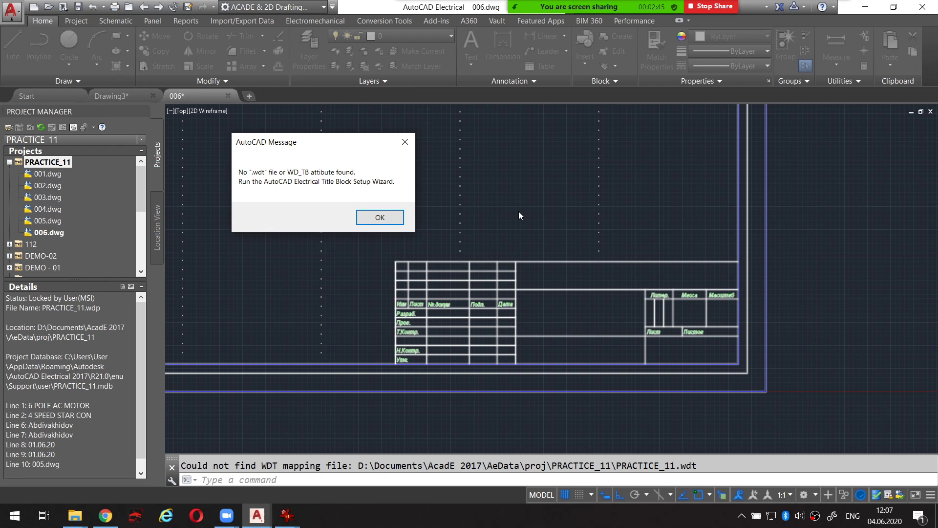
pyautogui.click(380, 218)
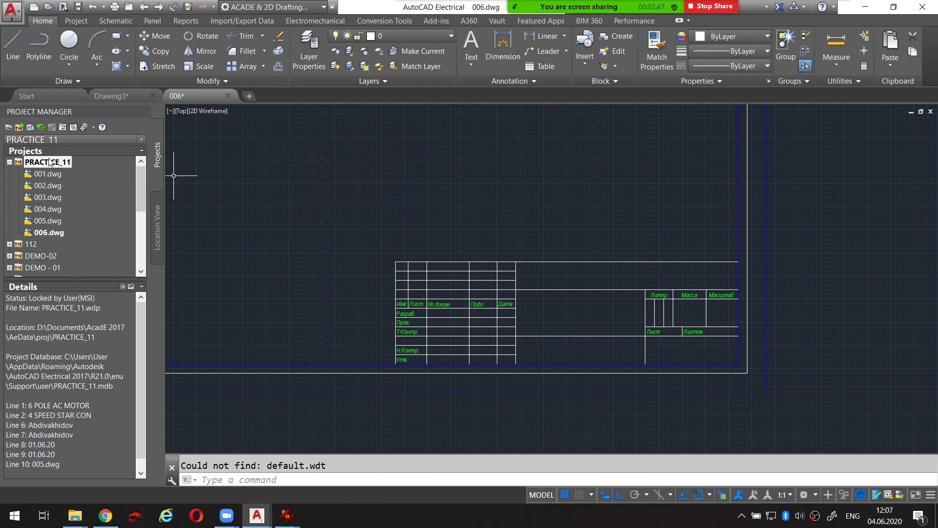
pyautogui.rightClick(49, 164)
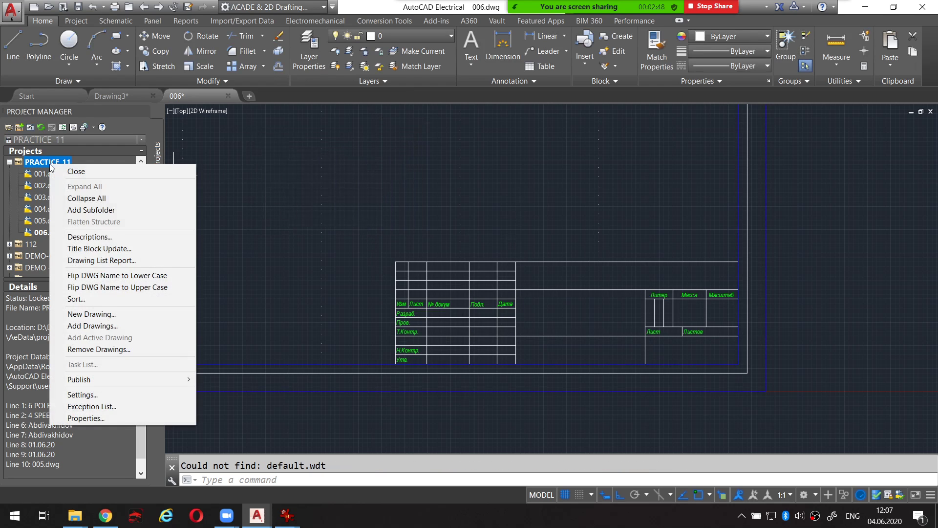
pyautogui.click(73, 237)
pyautogui.moveTo(407, 146); pyautogui.dragTo(404, 143)
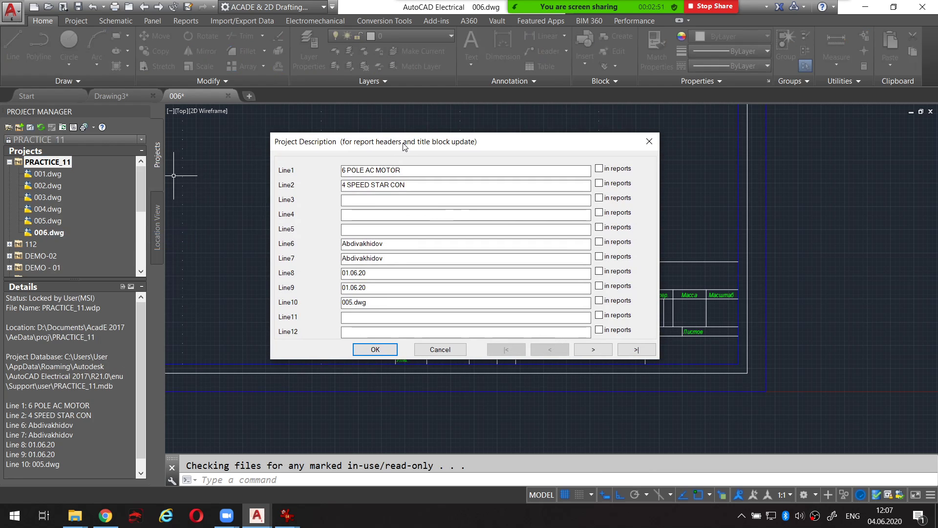
pyautogui.moveTo(313, 124); pyautogui.dragTo(630, 115)
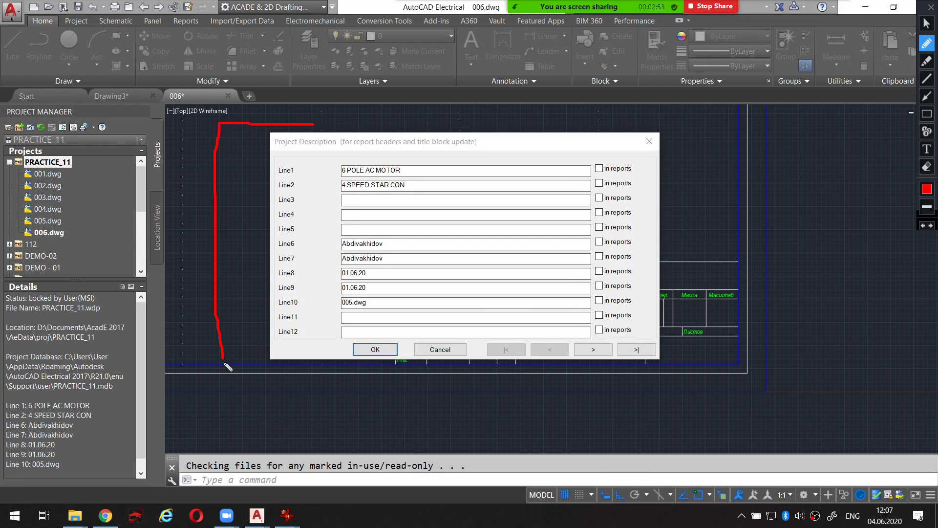
pyautogui.click(439, 350)
pyautogui.rightClick(55, 166)
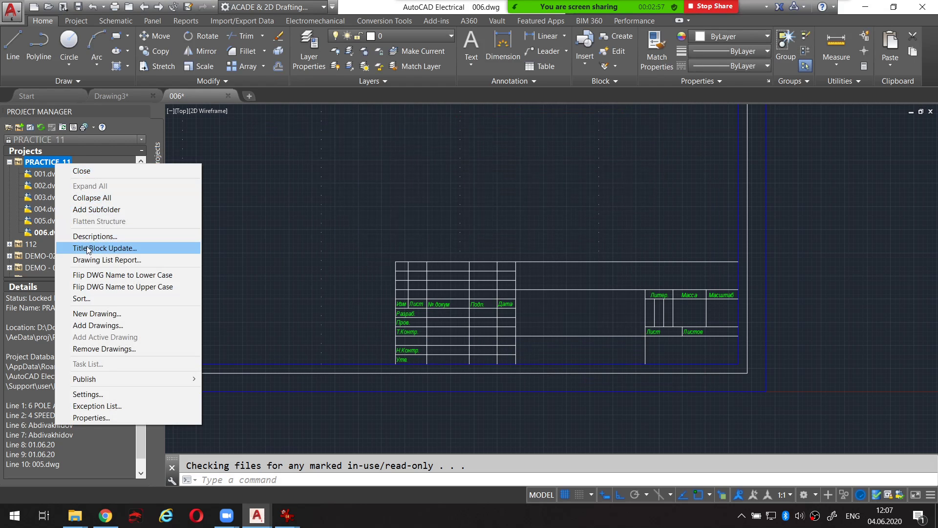
pyautogui.click(125, 248)
pyautogui.moveTo(364, 111)
pyautogui.mouseDown()
pyautogui.moveTo(340, 97)
pyautogui.moveTo(767, 127)
pyautogui.moveTo(209, 84)
pyautogui.mouseUp()
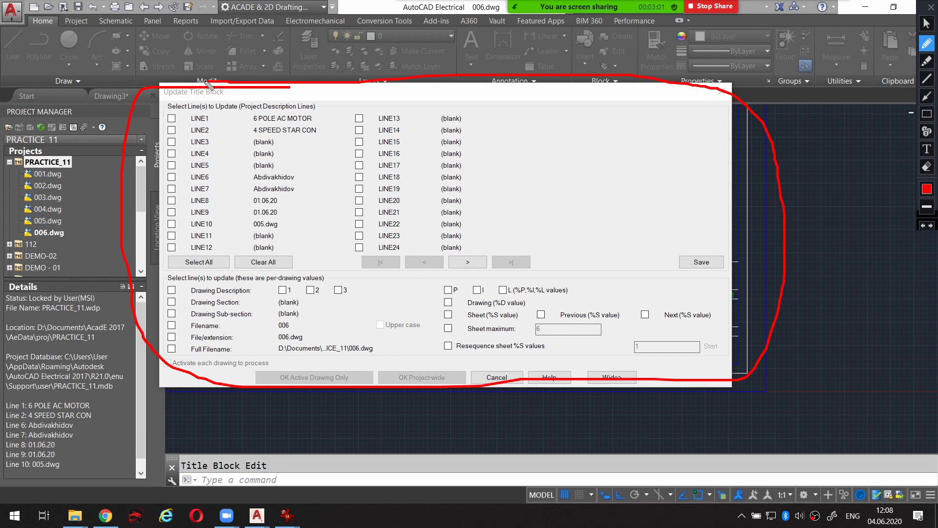
pyautogui.click(497, 378)
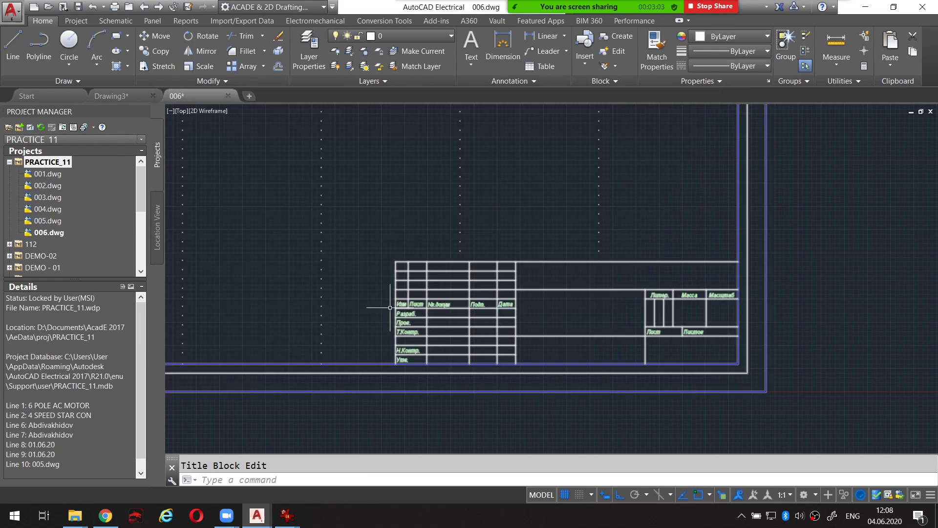
# Step: Remove 006.dwg from PRACTICE_11 and close it without saving, leaving Drawing3
pyautogui.rightClick(44, 233)
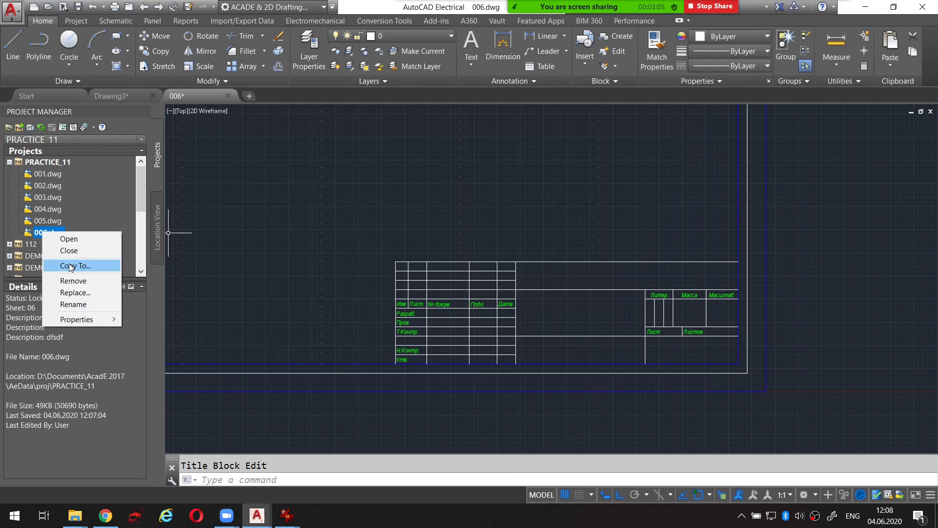
pyautogui.click(73, 280)
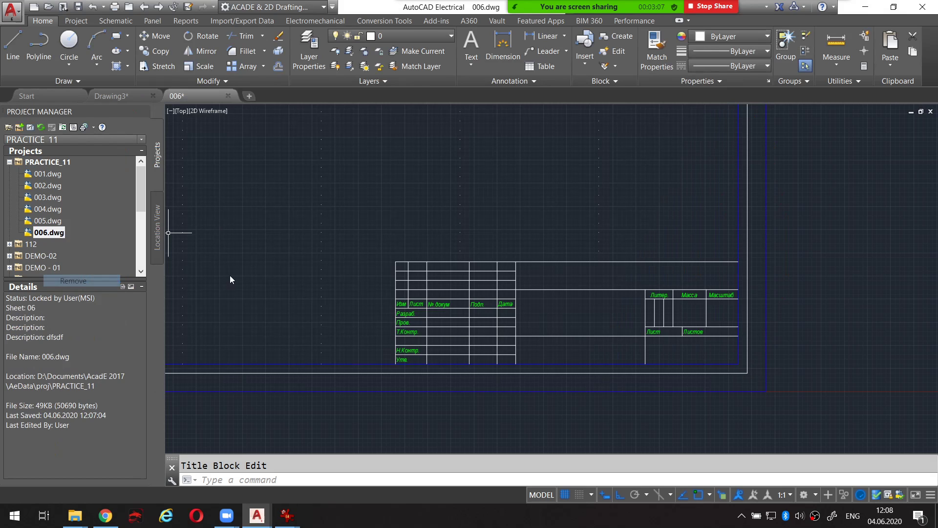
pyautogui.click(574, 269)
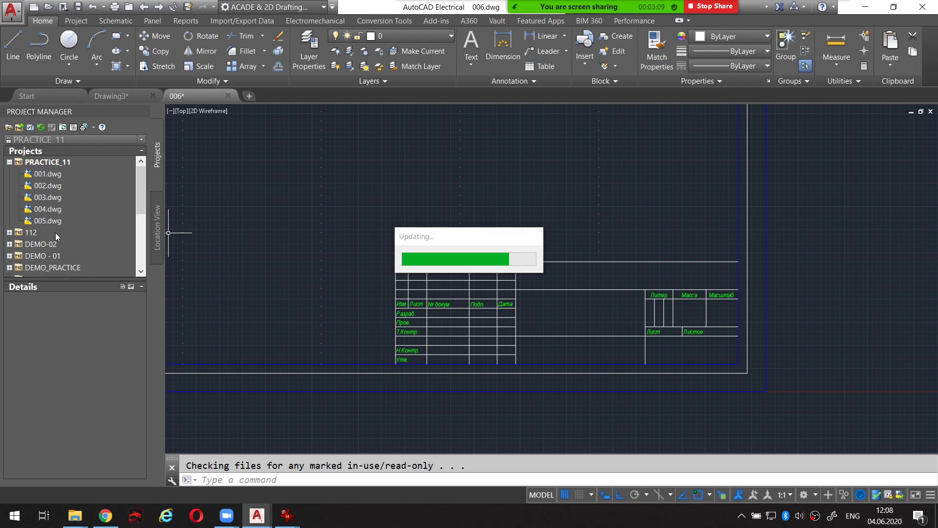
pyautogui.moveTo(254, 191); pyautogui.dragTo(339, 201, button='middle')
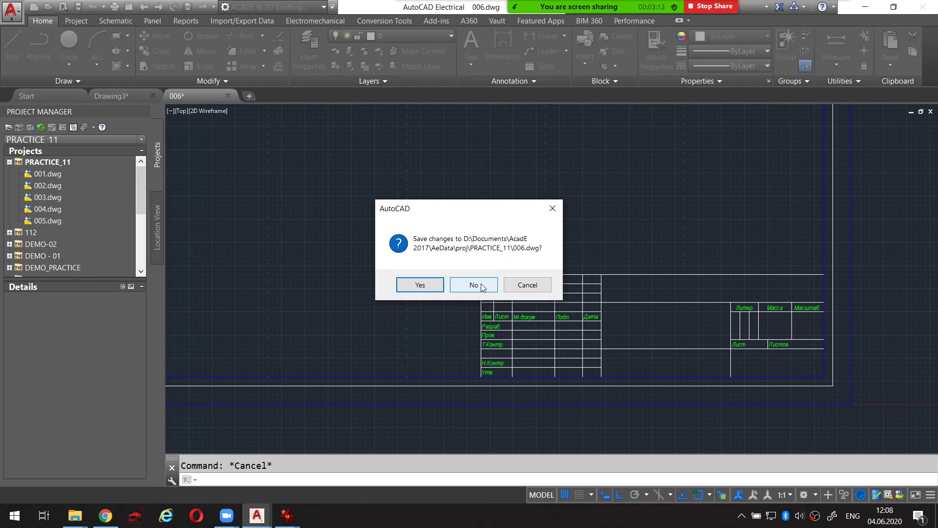
pyautogui.click(476, 283)
pyautogui.moveTo(260, 168); pyautogui.dragTo(328, 189, button='middle')
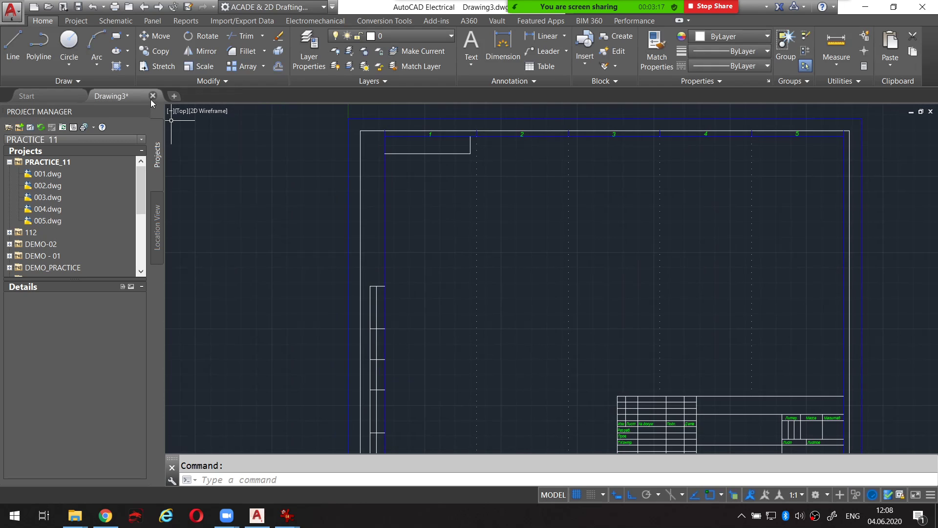
# Step: Close Drawing3 and a freshly started Drawing4 without saving, leaving only the Start page
pyautogui.click(153, 97)
pyautogui.click(465, 287)
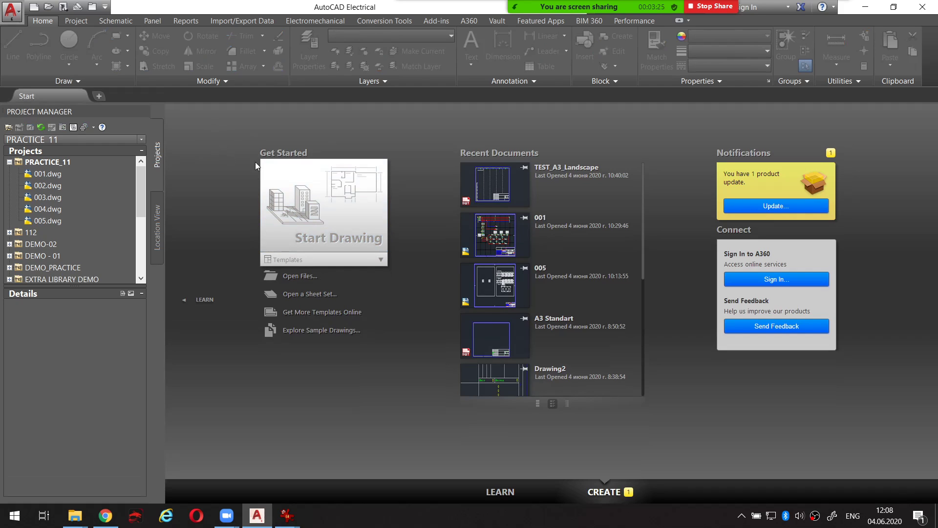
pyautogui.click(364, 218)
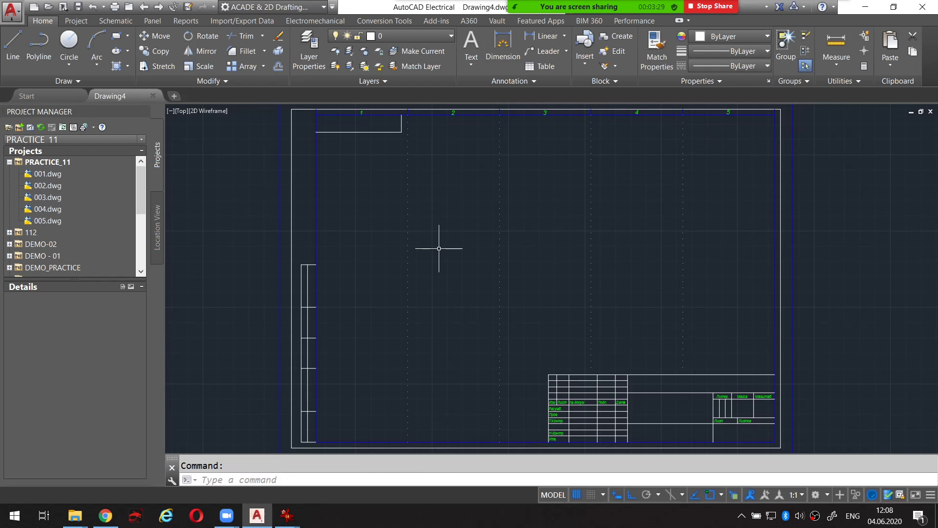
pyautogui.click(153, 96)
pyautogui.click(472, 286)
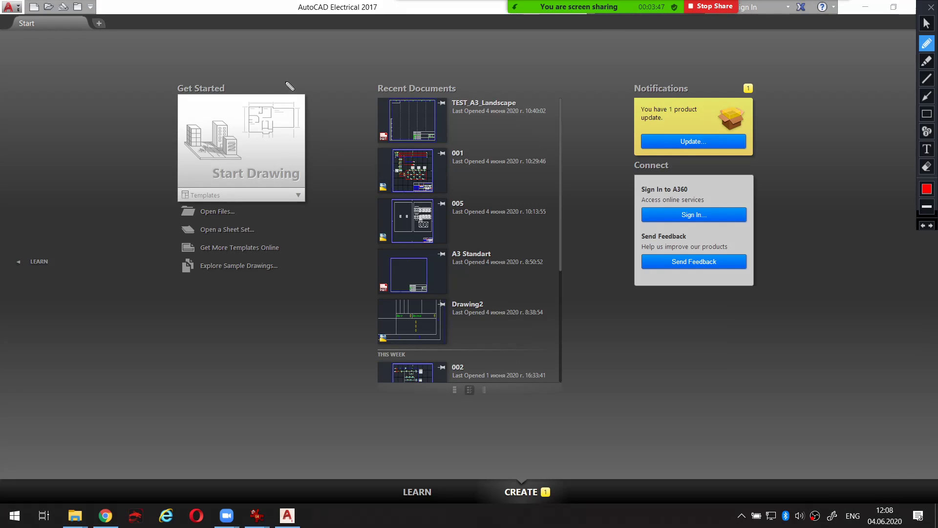
pyautogui.moveTo(279, 77); pyautogui.dragTo(266, 43)
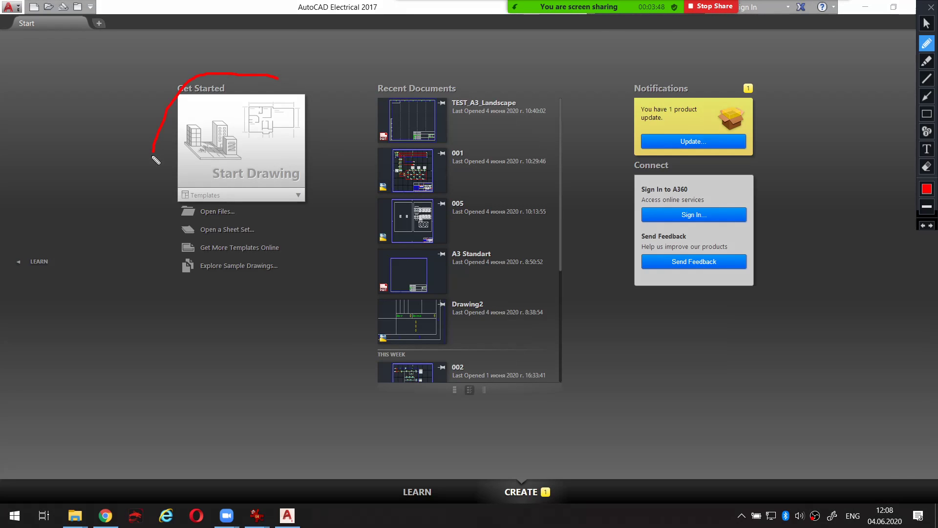
# Step: Create a new blank Drawing1 from the acad.dwt template
pyautogui.click(34, 7)
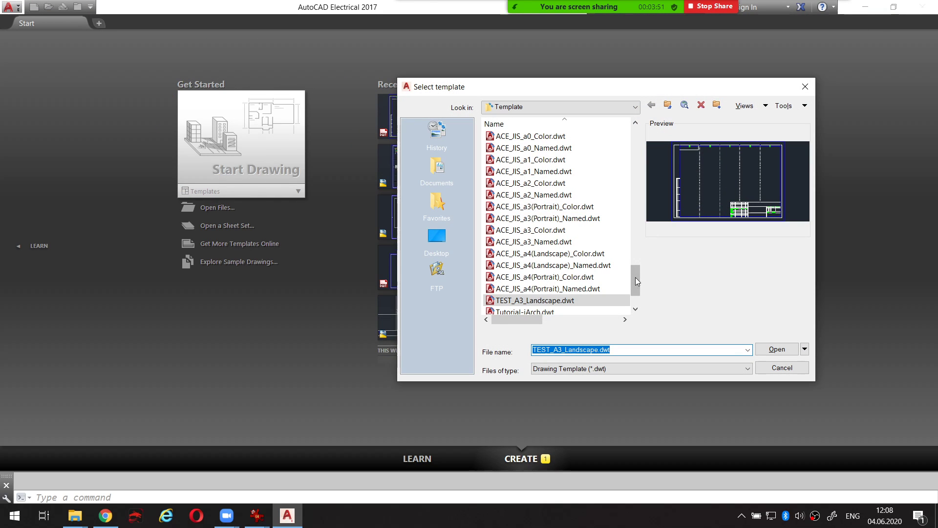
pyautogui.scroll(5, 547, 219)
pyautogui.scroll(5, 540, 195)
pyautogui.scroll(5, 539, 188)
pyautogui.click(518, 195)
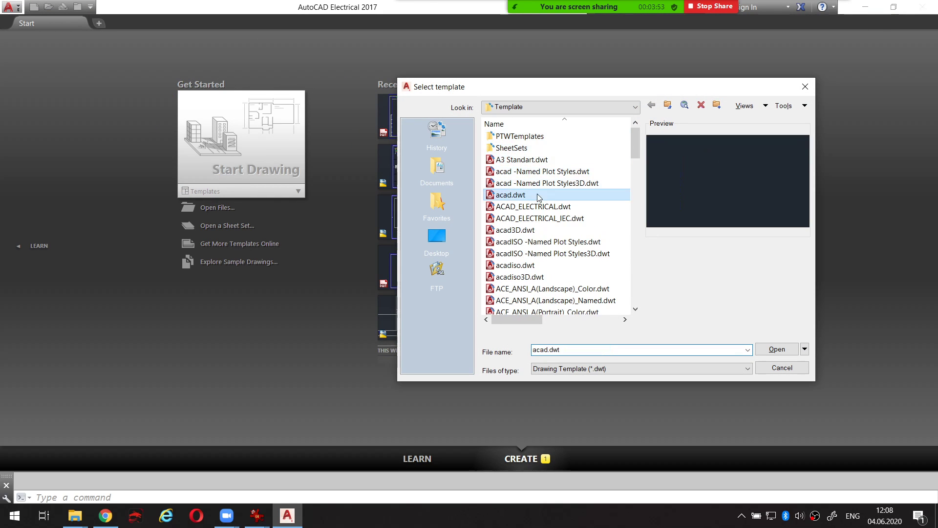
pyautogui.click(777, 349)
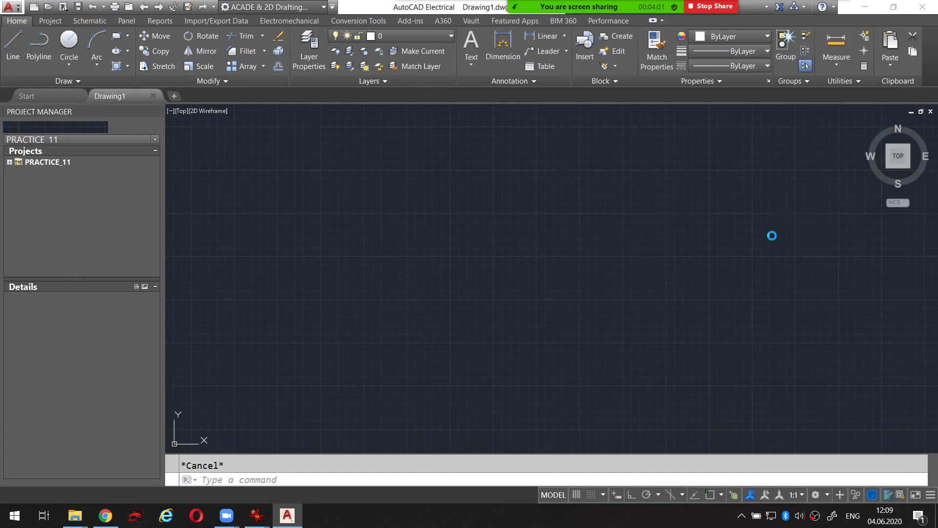
pyautogui.moveTo(546, 148)
pyautogui.mouseDown()
pyautogui.moveTo(342, 171)
pyautogui.moveTo(781, 343)
pyautogui.moveTo(435, 159)
pyautogui.mouseUp()
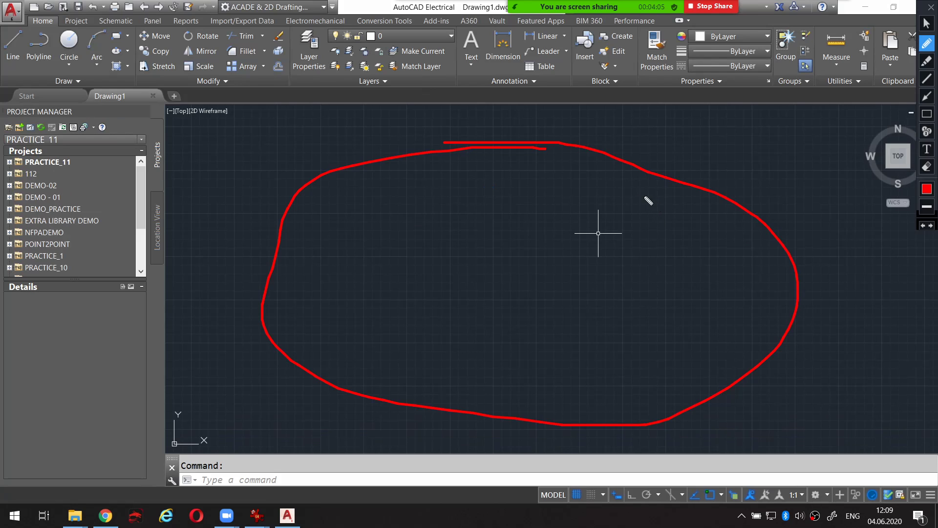
pyautogui.moveTo(324, 129)
pyautogui.mouseDown()
pyautogui.moveTo(318, 227)
pyautogui.moveTo(588, 433)
pyautogui.moveTo(765, 183)
pyautogui.moveTo(325, 136)
pyautogui.mouseUp()
# Step: Enter TEST_TEMPLATE as the name for a new project
pyautogui.press('alt')
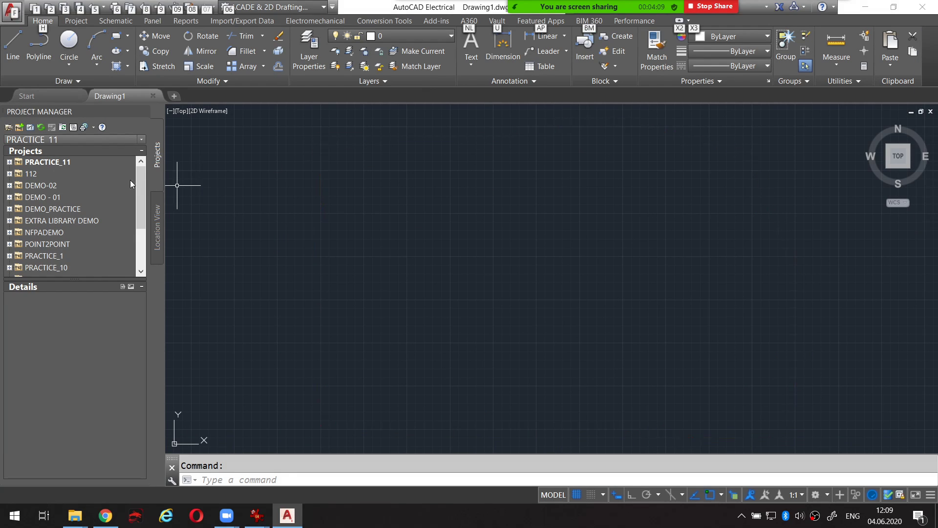
pyautogui.click(21, 127)
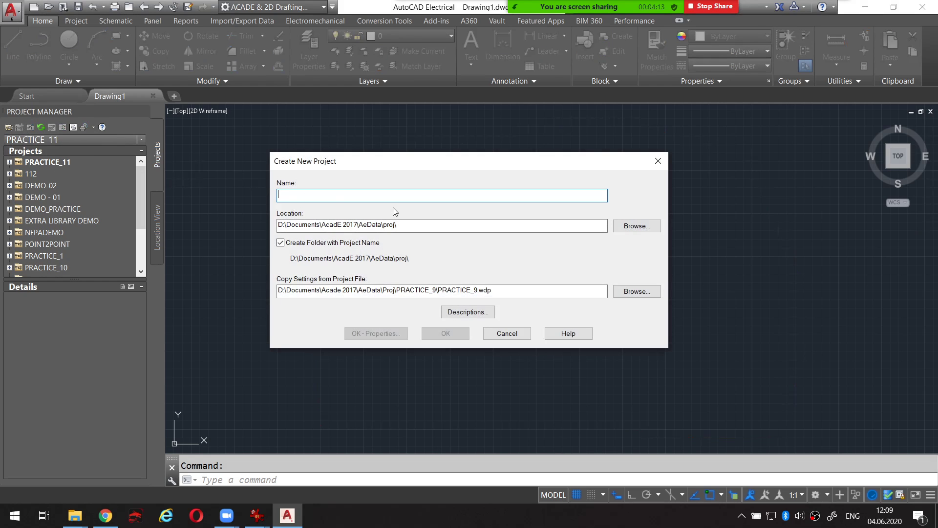
pyautogui.write('TEST_')
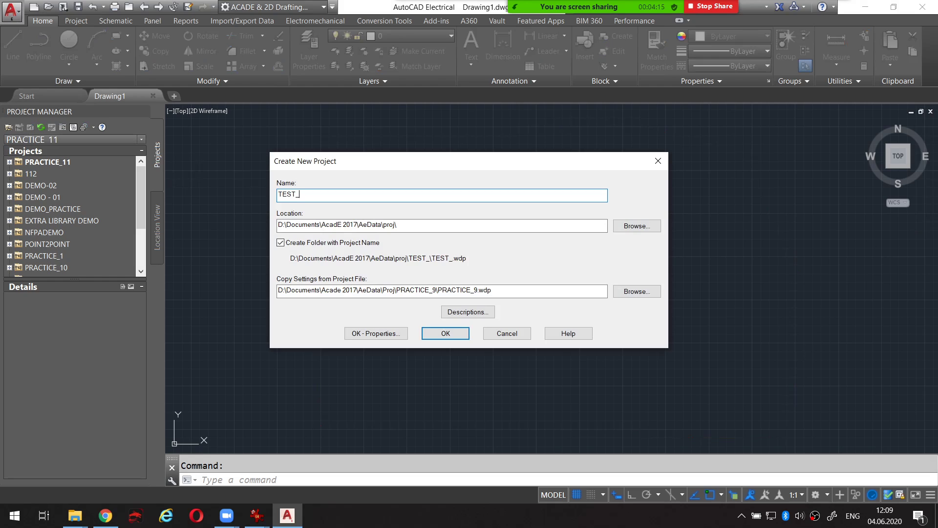
pyautogui.write('TEMPL')
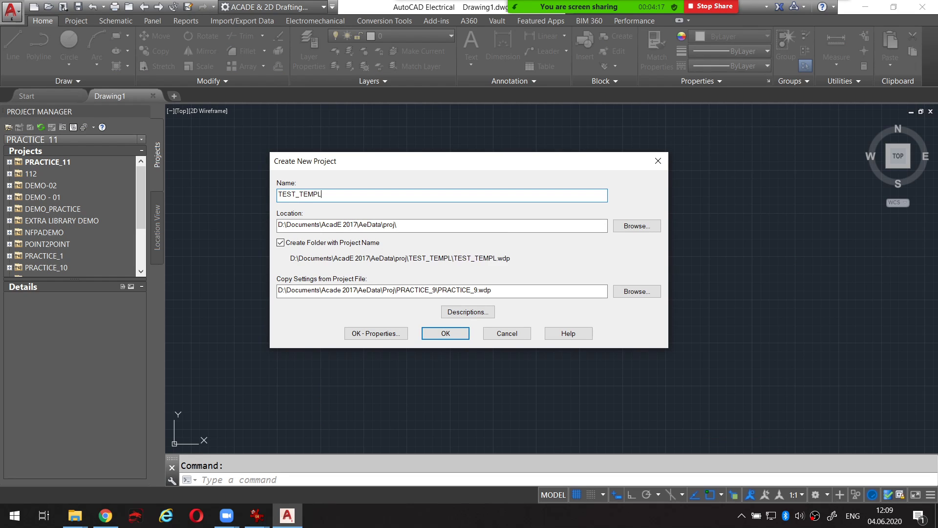
pyautogui.write('ATE')
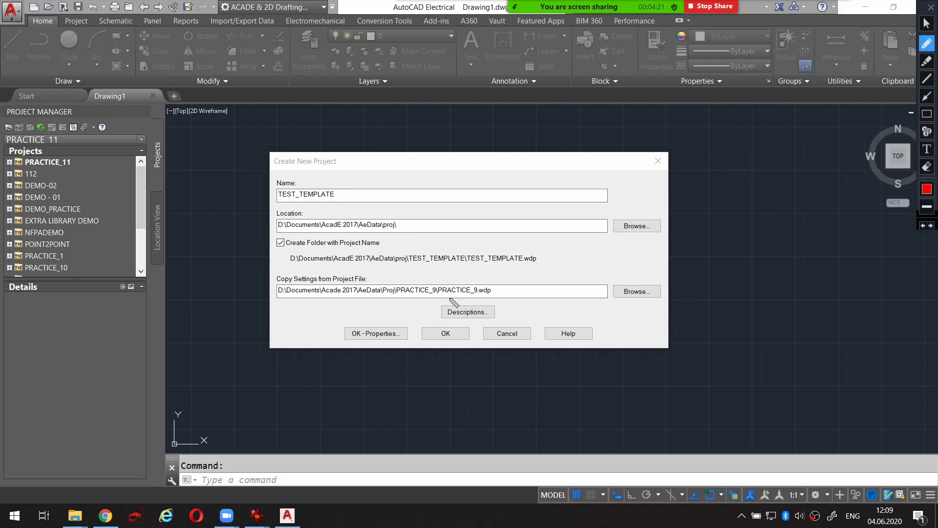
pyautogui.moveTo(448, 295)
pyautogui.mouseDown()
pyautogui.moveTo(486, 296)
pyautogui.moveTo(450, 274)
pyautogui.mouseUp()
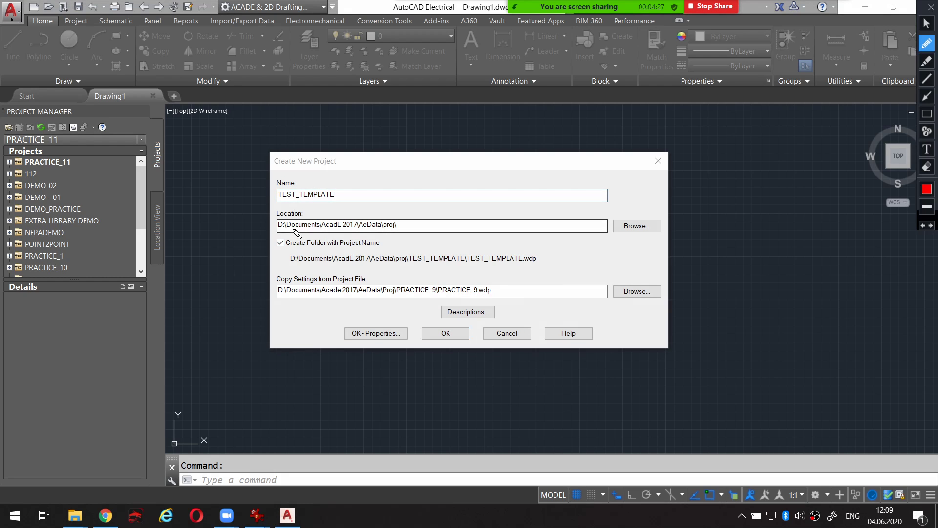
pyautogui.moveTo(277, 234)
pyautogui.mouseDown()
pyautogui.moveTo(391, 234)
pyautogui.moveTo(333, 214)
pyautogui.moveTo(288, 217)
pyautogui.mouseUp()
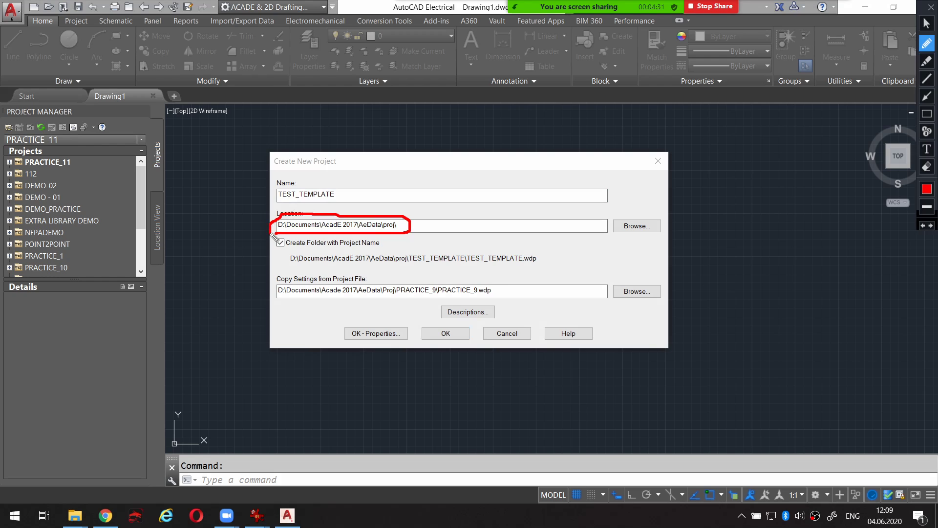
# Step: Check the Acade 2017 Proj folder in File Explorer, then create TEST_TEMPLATE from PRACTICE_9.wdp settings
pyautogui.press('super+e')
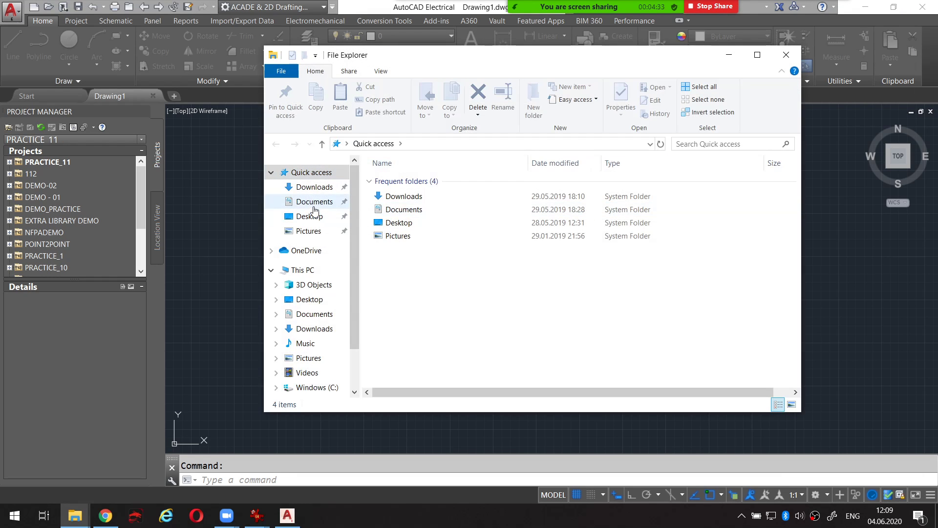
pyautogui.click(314, 204)
pyautogui.doubleClick(426, 195)
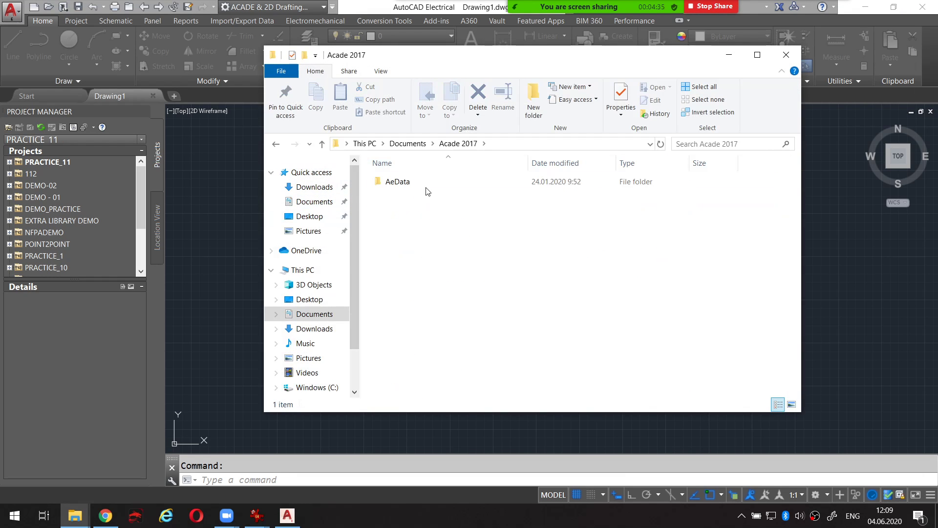
pyautogui.doubleClick(415, 194)
pyautogui.scroll(-3, 538, 262)
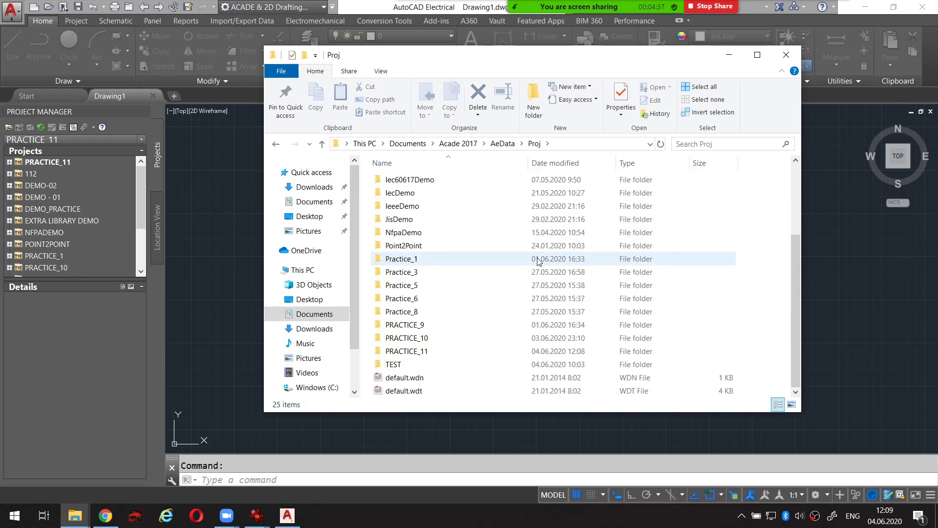
pyautogui.scroll(2, 537, 262)
pyautogui.scroll(-2, 538, 293)
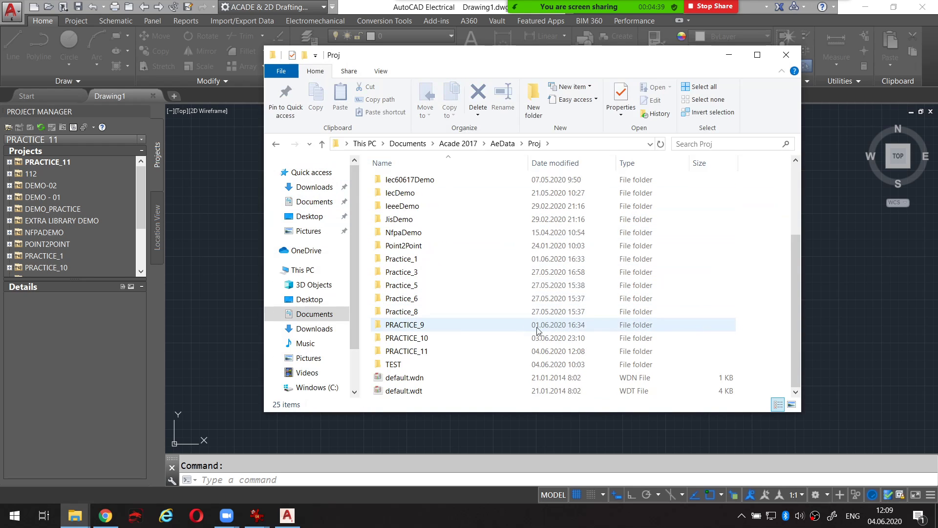
pyautogui.click(452, 15)
pyautogui.click(362, 10)
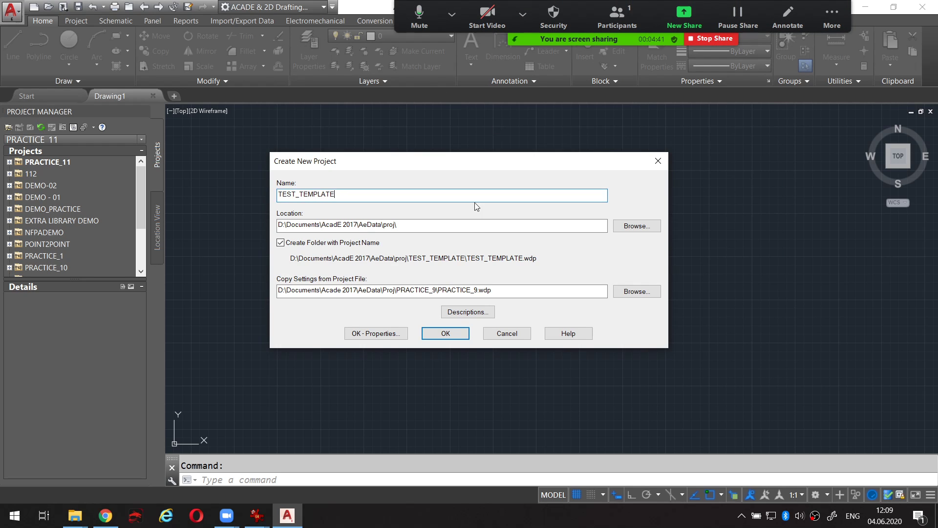
pyautogui.click(450, 334)
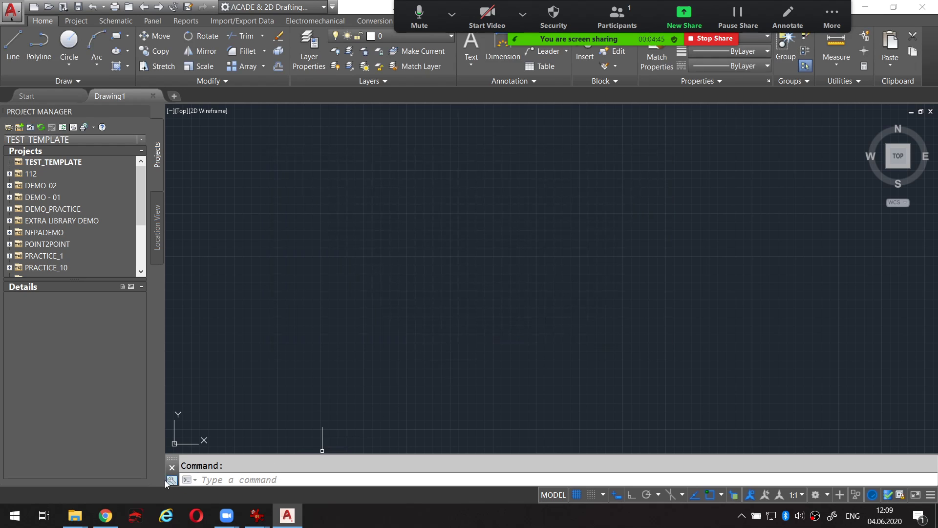
# Step: Inspect the TEST_TEMPLATE folder's .wdp and .aepx files, then return to AutoCAD Electrical
pyautogui.moveTo(75, 515)
pyautogui.click(397, 460)
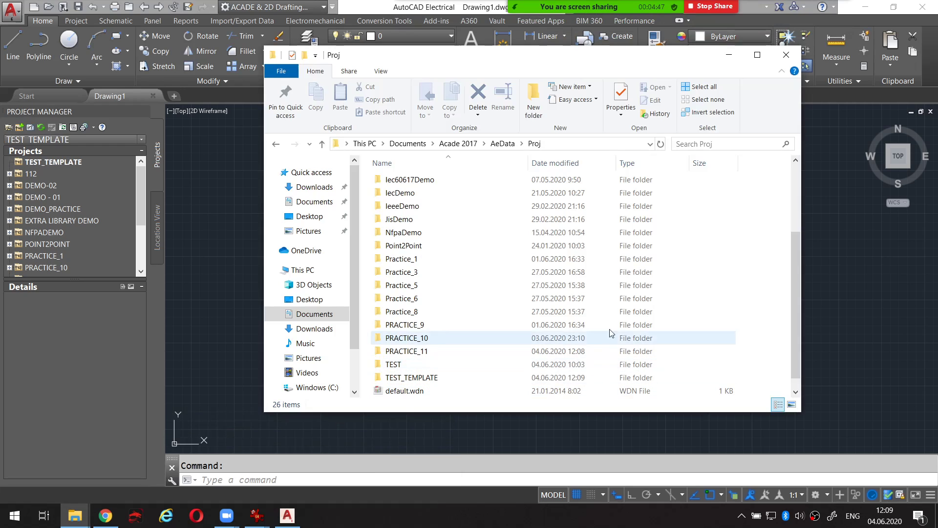
pyautogui.rightClick(742, 268)
pyautogui.click(419, 380)
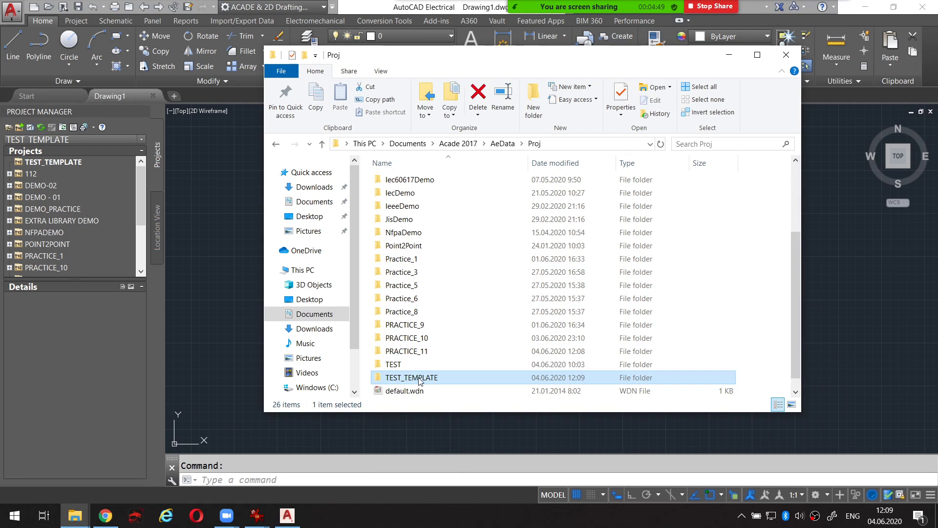
pyautogui.doubleClick(419, 380)
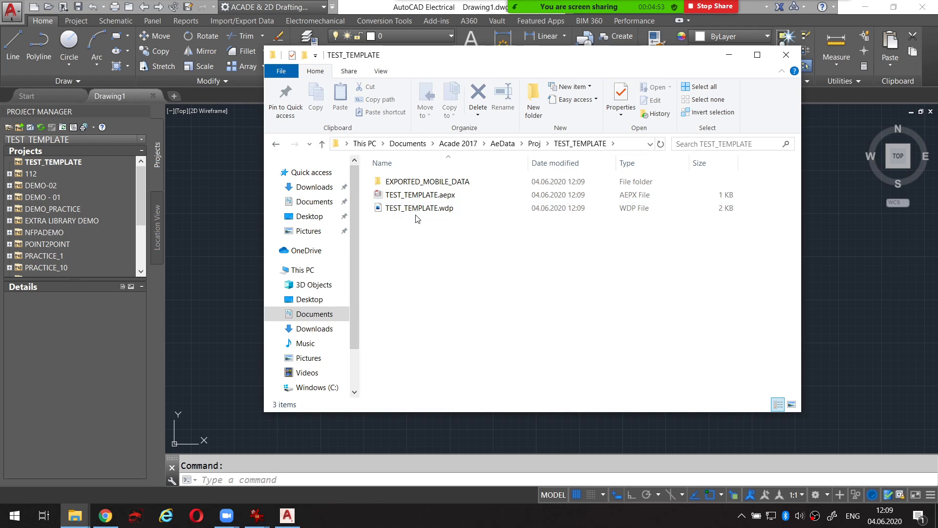
pyautogui.moveTo(377, 213); pyautogui.dragTo(444, 213)
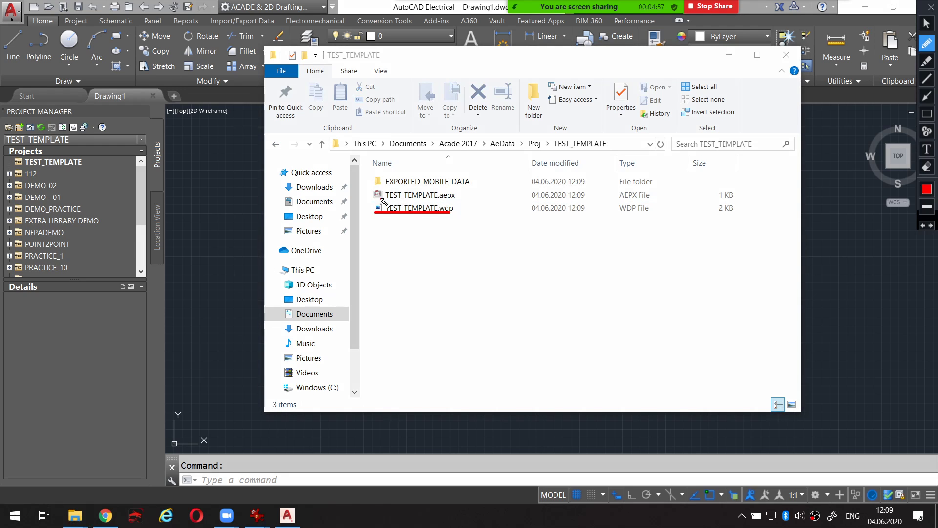
pyautogui.moveTo(381, 198); pyautogui.dragTo(436, 205)
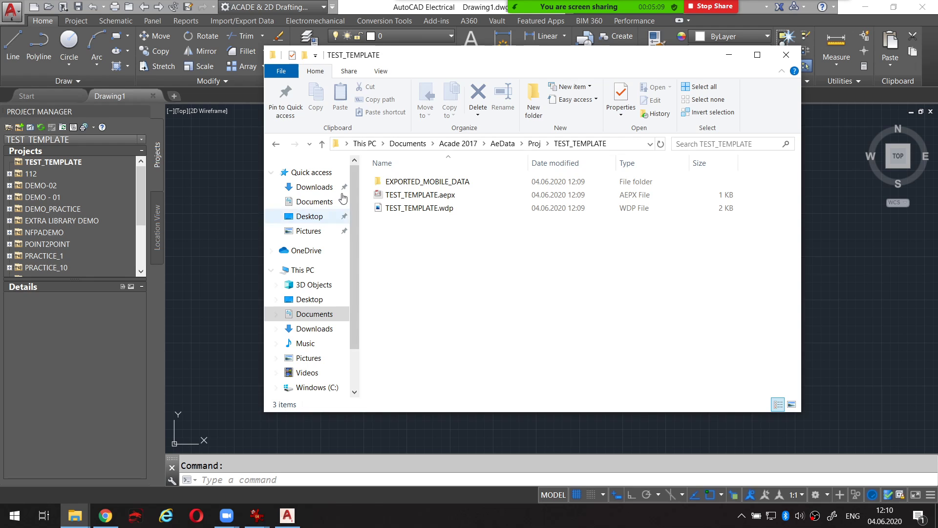
pyautogui.click(388, 9)
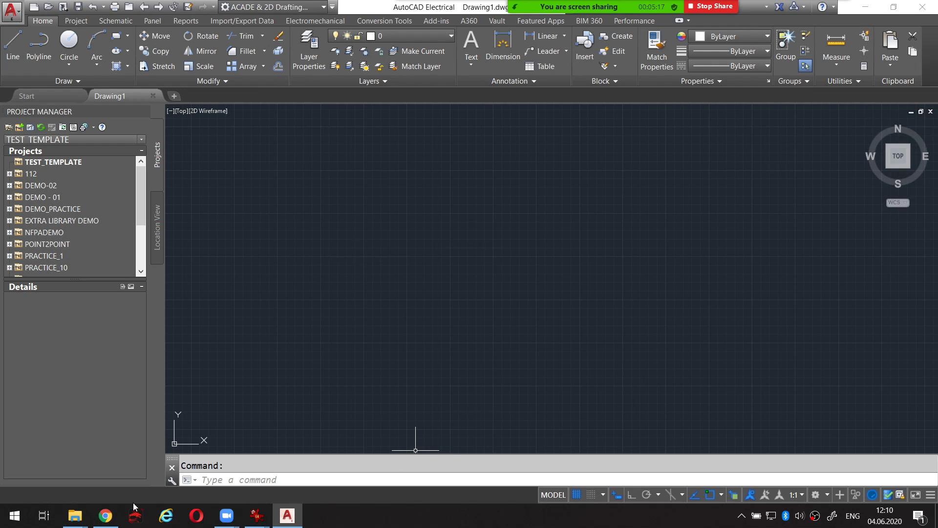
pyautogui.moveTo(74, 516)
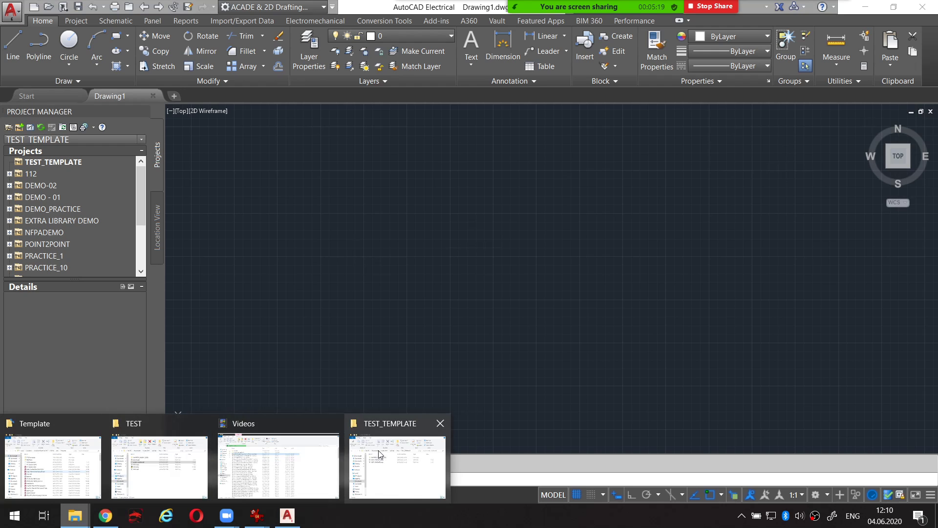
# Step: Bring the TEST_TEMPLATE folder window back and position it at the left of the screen
pyautogui.click(379, 455)
pyautogui.moveTo(564, 59); pyautogui.dragTo(300, 34)
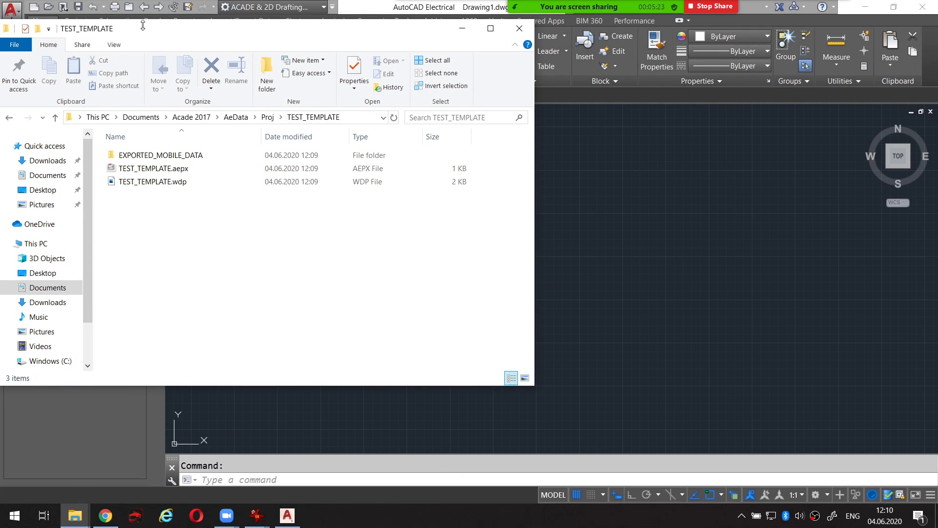
pyautogui.moveTo(143, 26); pyautogui.dragTo(179, 171)
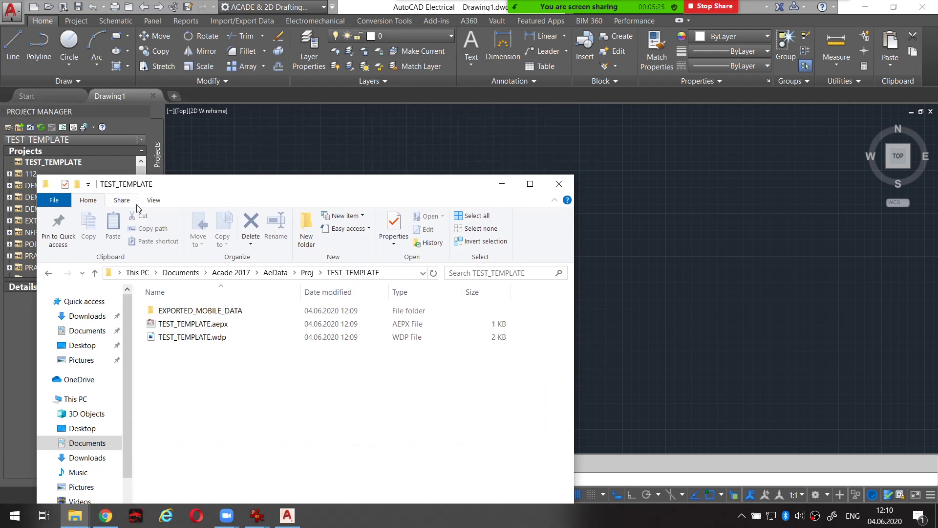
pyautogui.moveTo(247, 184)
pyautogui.mouseDown()
pyautogui.moveTo(214, 56)
pyautogui.moveTo(271, 70)
pyautogui.moveTo(462, 71)
pyautogui.mouseUp()
# Step: Open a second Explorer window at Documents\Acade 2017\AeData\Proj
pyautogui.press('super+e')
pyautogui.click(374, 218)
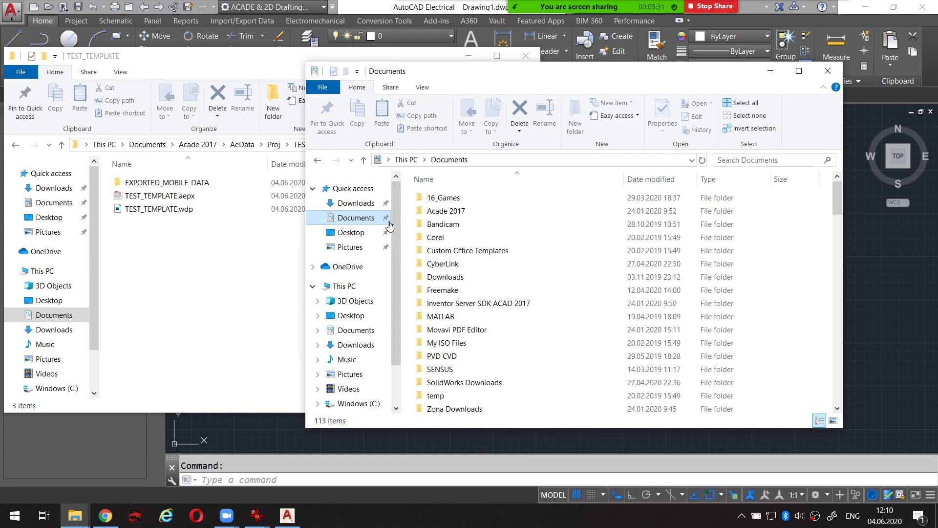
pyautogui.click(462, 215)
pyautogui.doubleClick(462, 215)
pyautogui.doubleClick(462, 198)
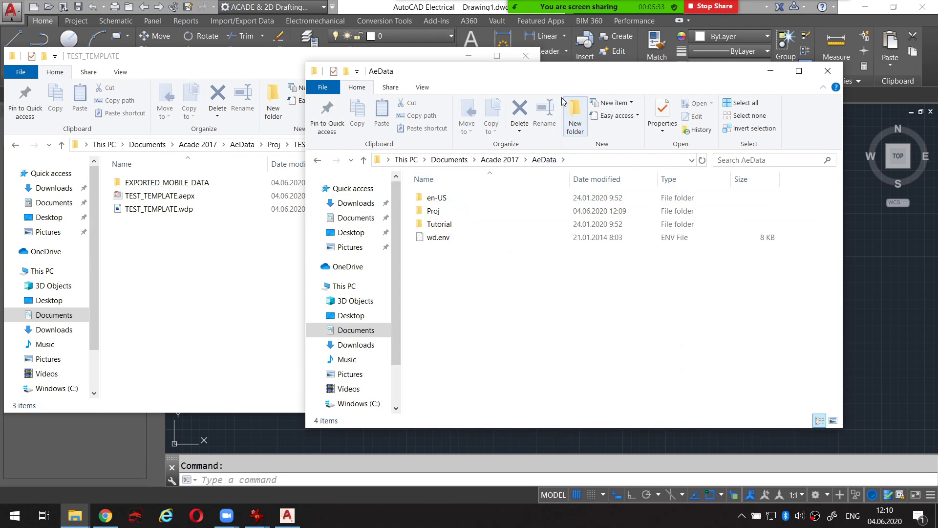
pyautogui.doubleClick(457, 210)
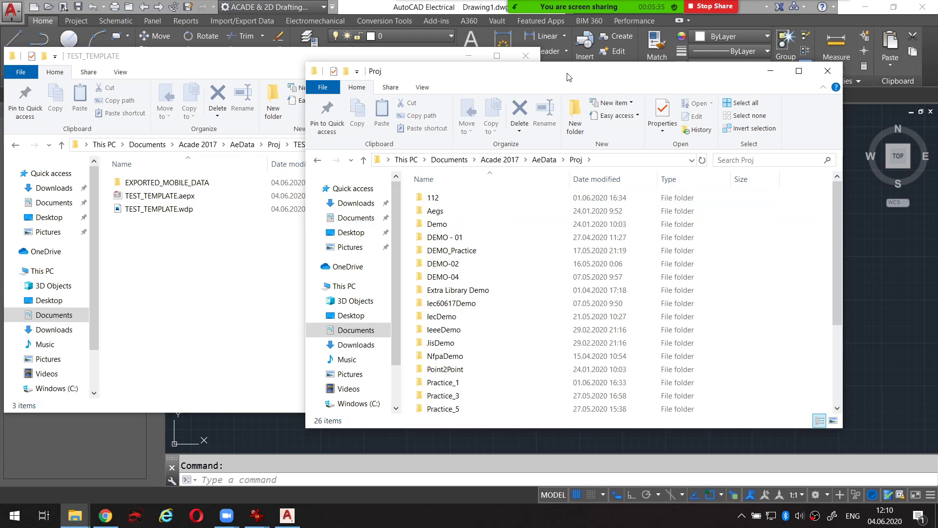
# Step: Open the IecDemo project folder and maximize its window
pyautogui.moveTo(570, 77); pyautogui.dragTo(628, 52)
pyautogui.scroll(-1, 712, 201)
pyautogui.scroll(-1, 712, 201)
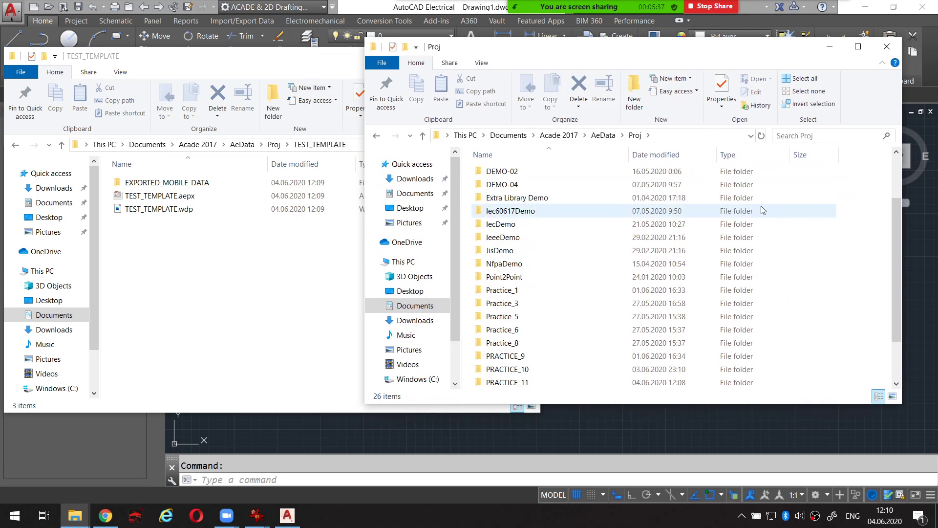
pyautogui.scroll(-1, 655, 250)
pyautogui.scroll(2, 655, 250)
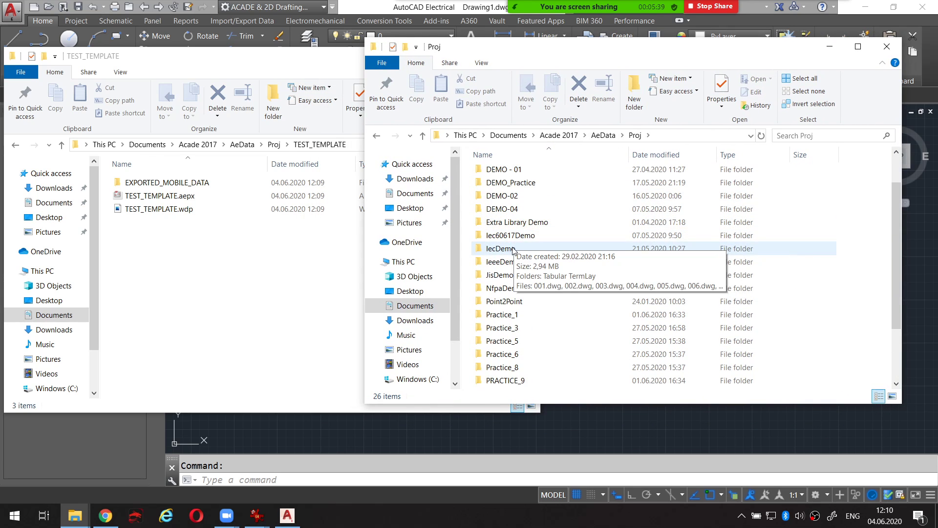
pyautogui.doubleClick(549, 243)
pyautogui.doubleClick(661, 53)
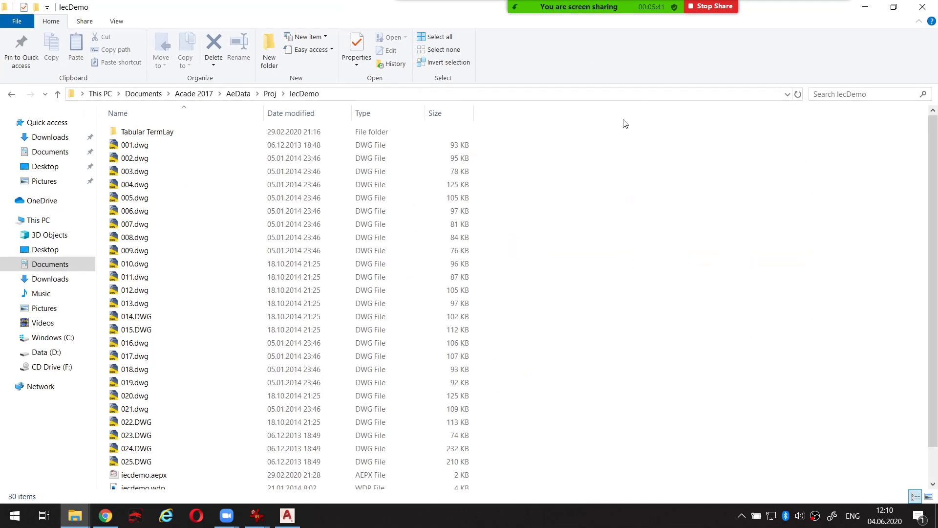
pyautogui.scroll(-1, 637, 220)
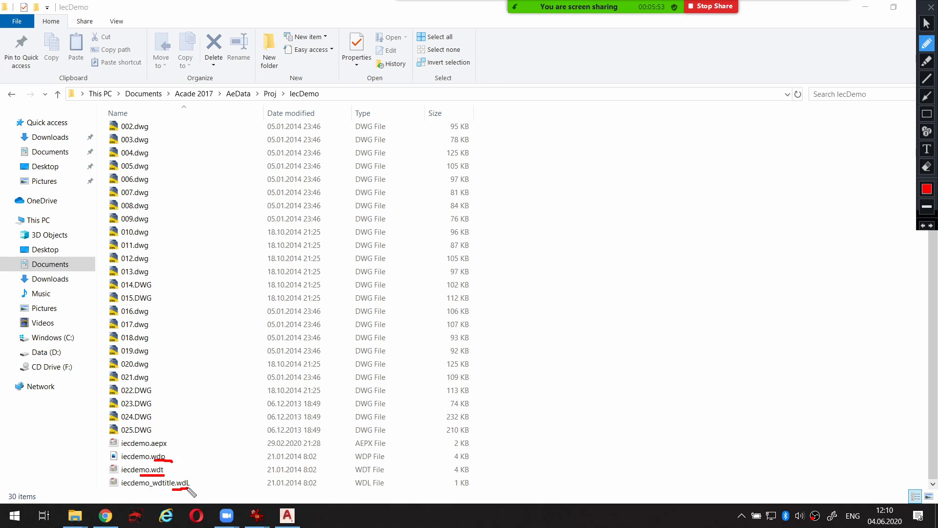
# Step: Copy iecdemo.wdt and iecdemo_wdtitle.wdL, then restore the IecDemo window to smaller size
pyautogui.click(176, 483)
pyautogui.keyDown('shift'); pyautogui.click(161, 470); pyautogui.keyUp('shift')
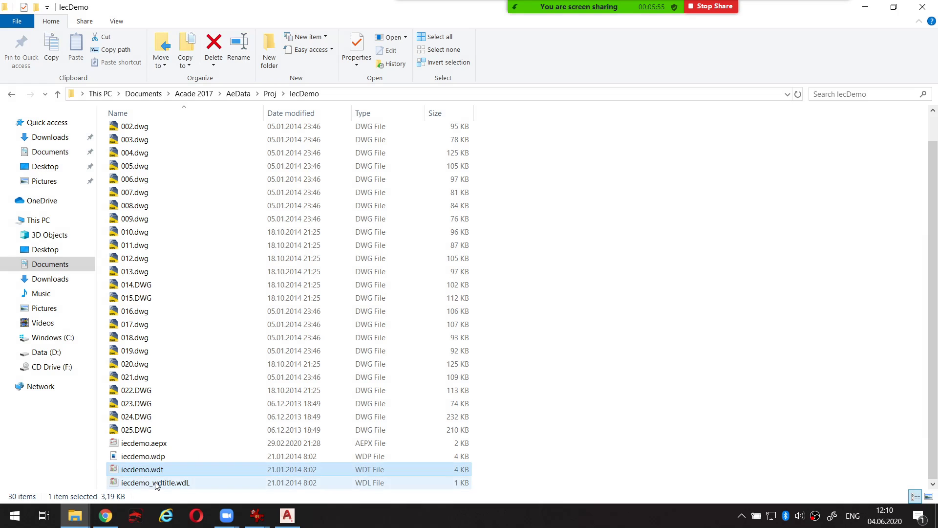
pyautogui.hotkey('ctrl', 'c')
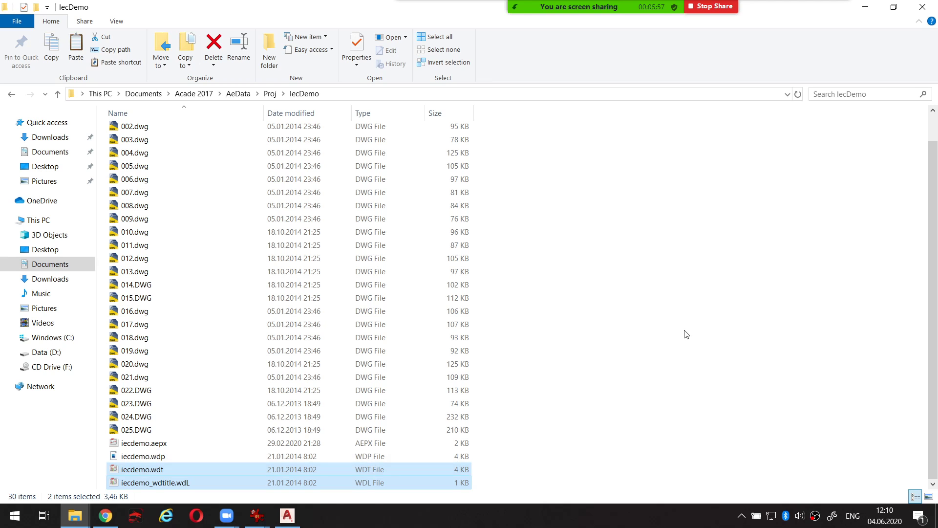
pyautogui.click(875, 10)
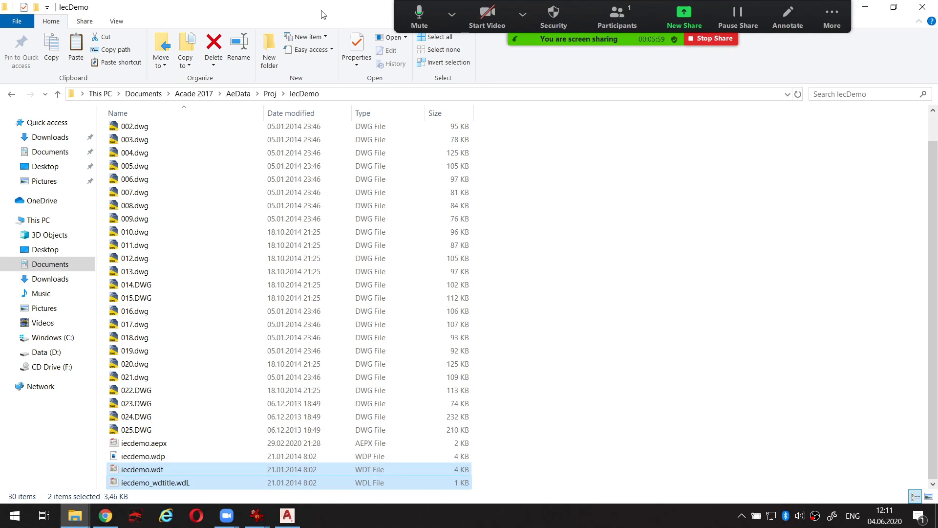
pyautogui.press('super+Down')
# Step: Paste both files into TEST_TEMPLATE and rename iecdemo.wdt to default.wdt
pyautogui.click(184, 270)
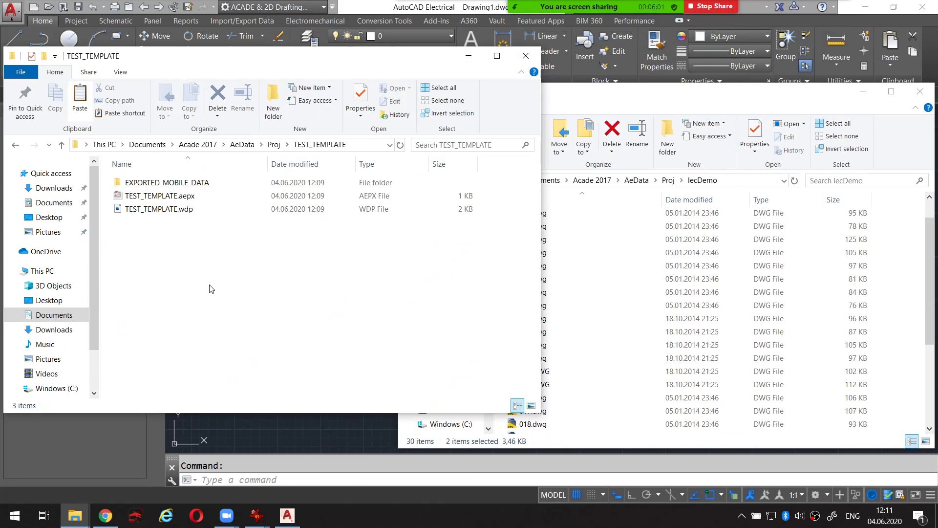
pyautogui.hotkey('ctrl', 'v')
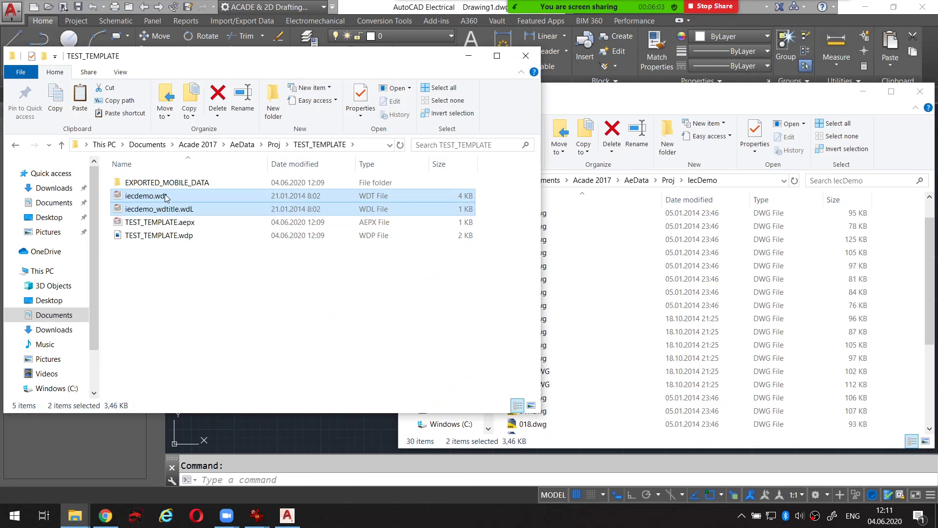
pyautogui.click(165, 194)
pyautogui.click(155, 201)
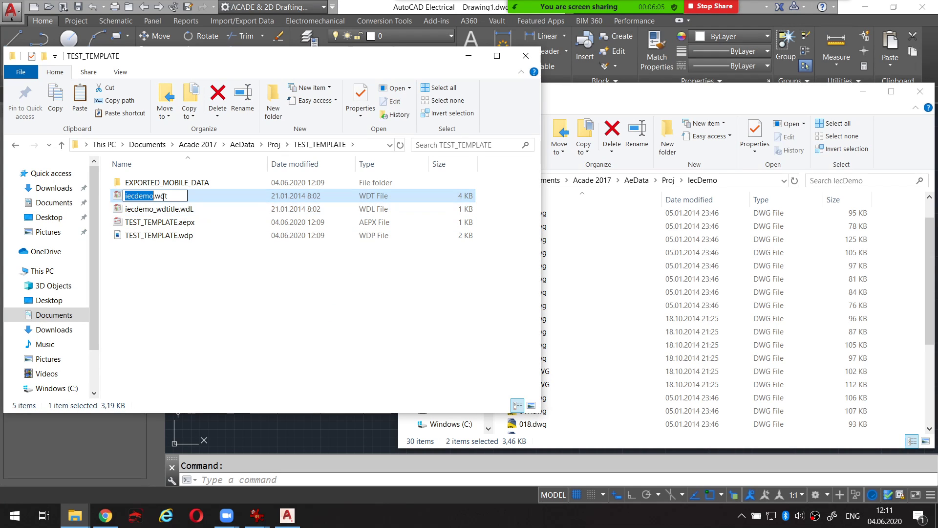
pyautogui.write('def')
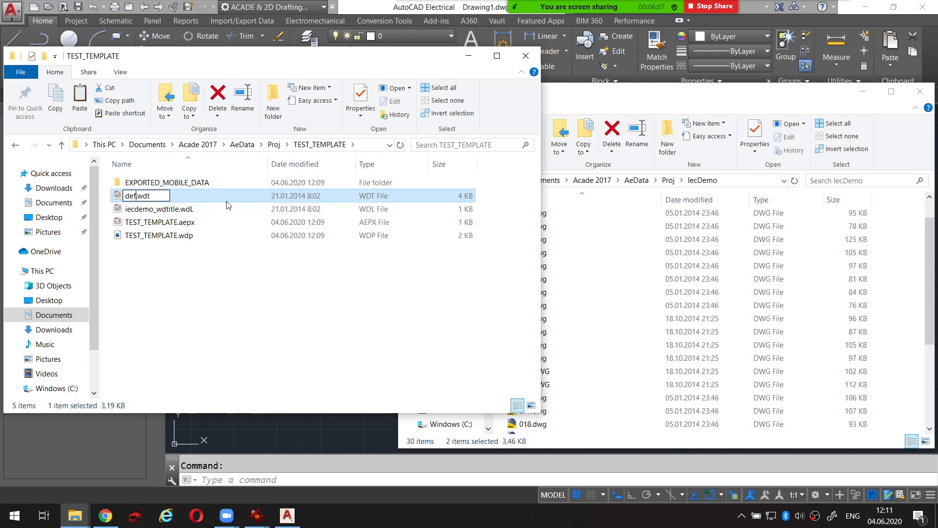
pyautogui.write('ault')
pyautogui.press('Return')
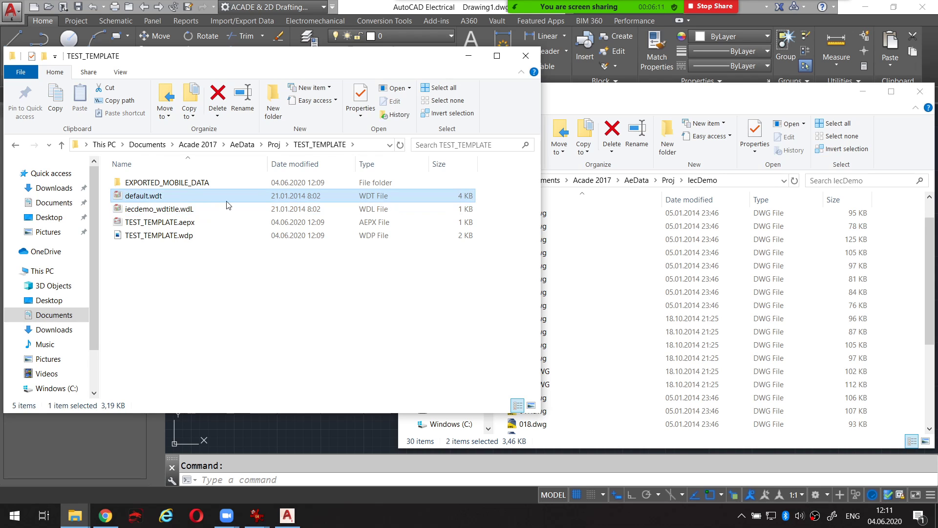
pyautogui.doubleClick(227, 201)
pyautogui.hotkey('alt', 'F4')
# Step: Rename iecdemo_wdtitle.wdL to default_wdtitle.wdL
pyautogui.press('Down')
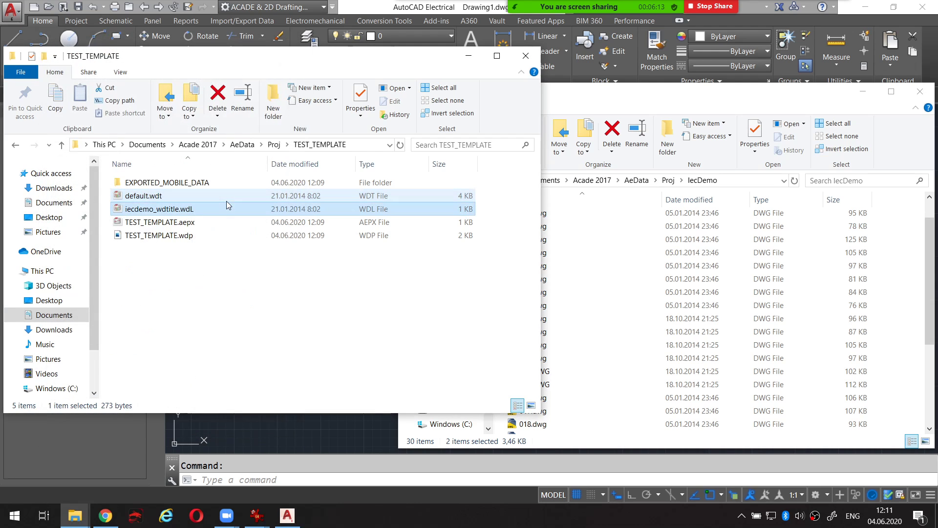
pyautogui.press('F2')
pyautogui.press('Home')
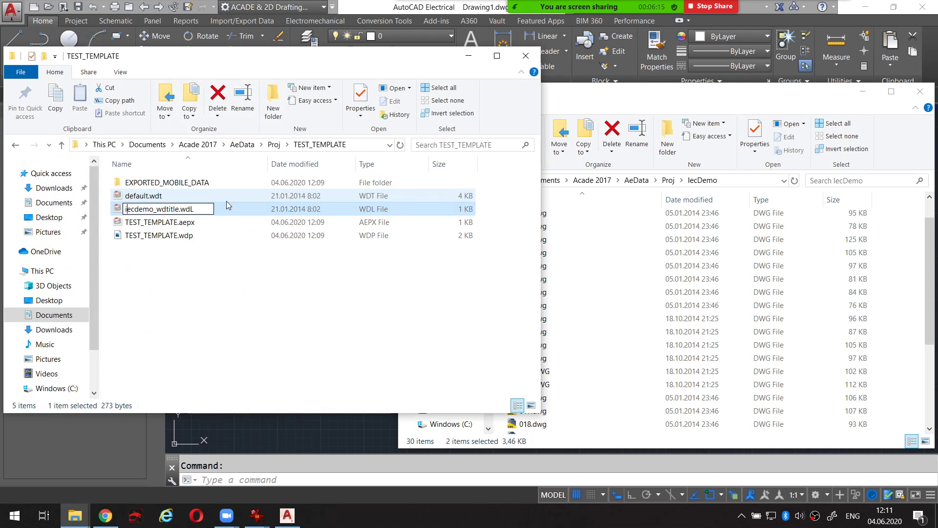
pyautogui.hotkey('shift', 'Right')
pyautogui.hotkey('shift', 'Right')
pyautogui.hotkey('shift', 'Right')
pyautogui.hotkey('shift', 'Right')
pyautogui.hotkey('shift', 'Right')
pyautogui.hotkey('shift', 'Right')
pyautogui.hotkey('shift', 'Right')
pyautogui.write('default')
pyautogui.press('Return')
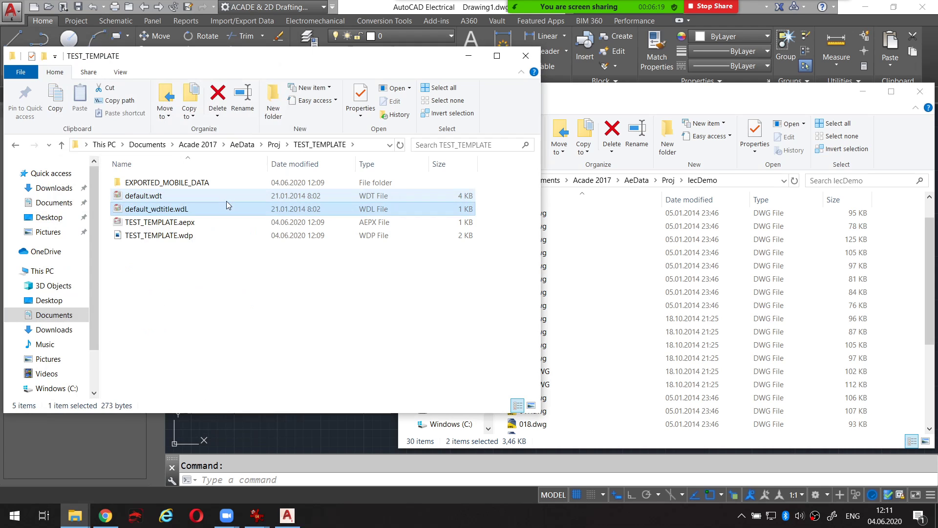
pyautogui.click(268, 307)
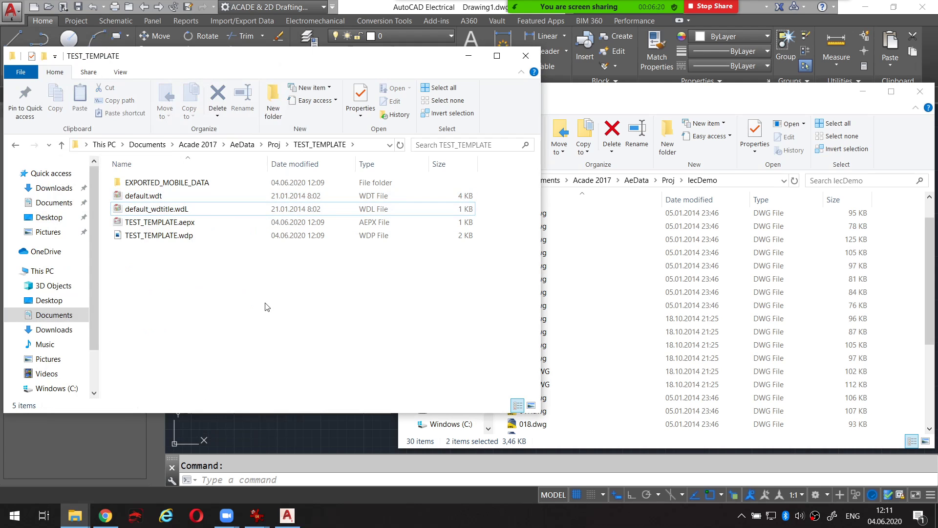
# Step: Preview default_wdtitle.wdL and default.wdt in Notepad, closing each afterward
pyautogui.doubleClick(195, 209)
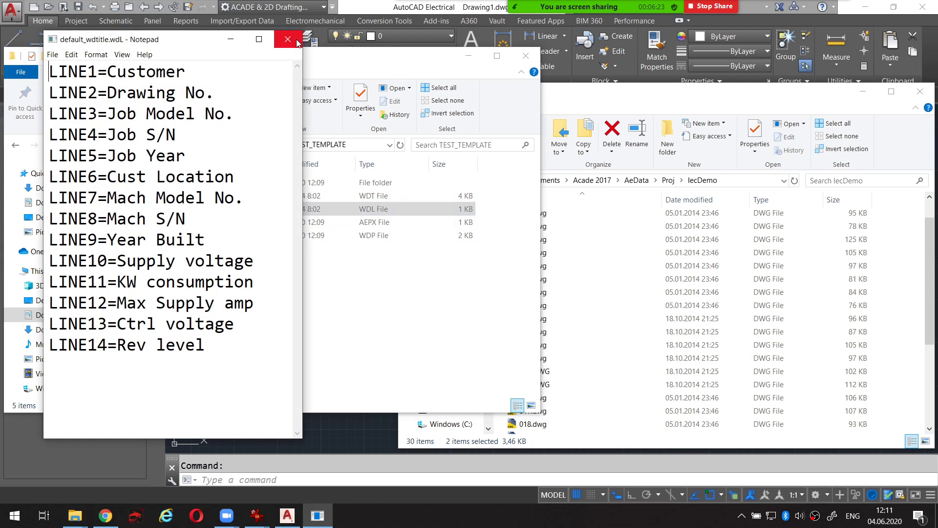
pyautogui.click(288, 39)
pyautogui.click(210, 200)
pyautogui.doubleClick(210, 202)
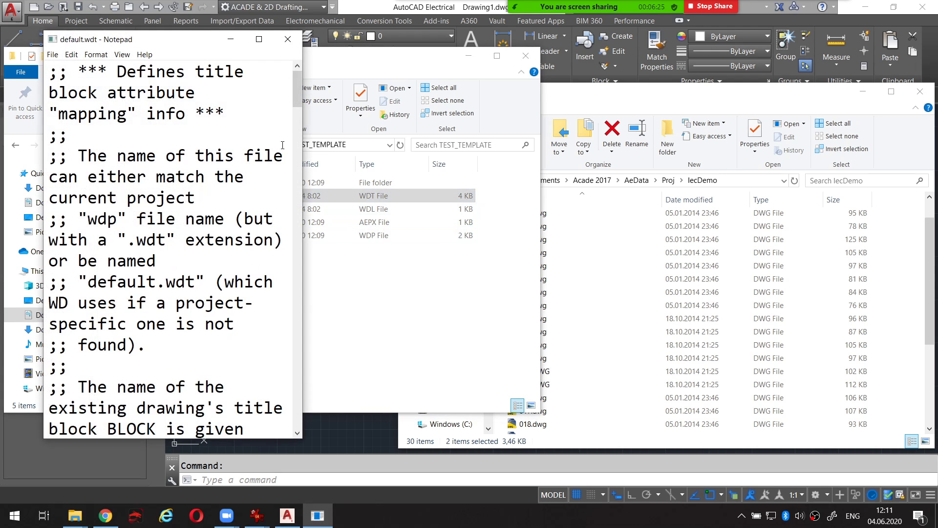
pyautogui.click(288, 39)
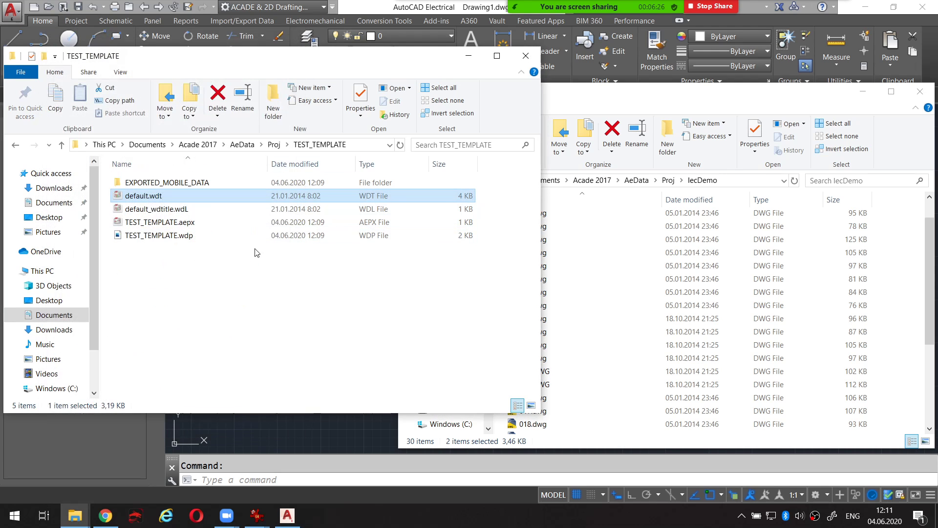
pyautogui.doubleClick(165, 213)
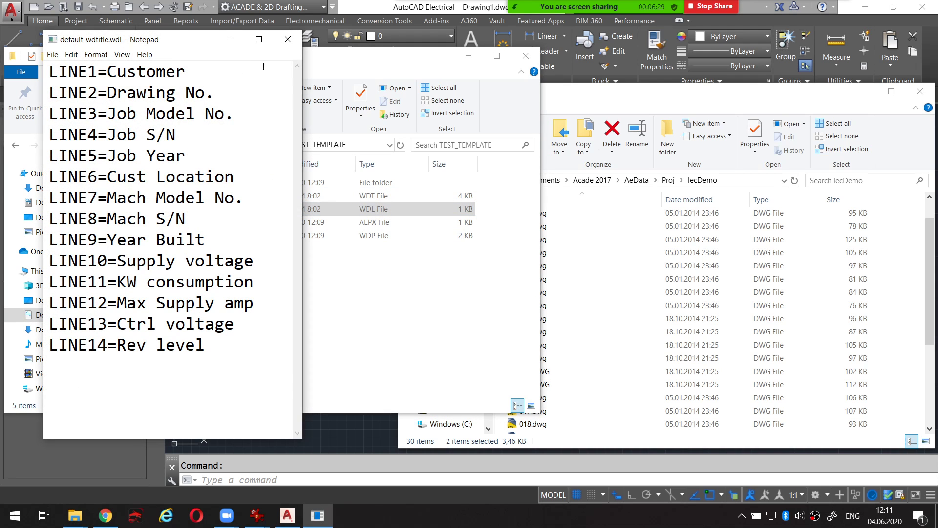
pyautogui.click(288, 39)
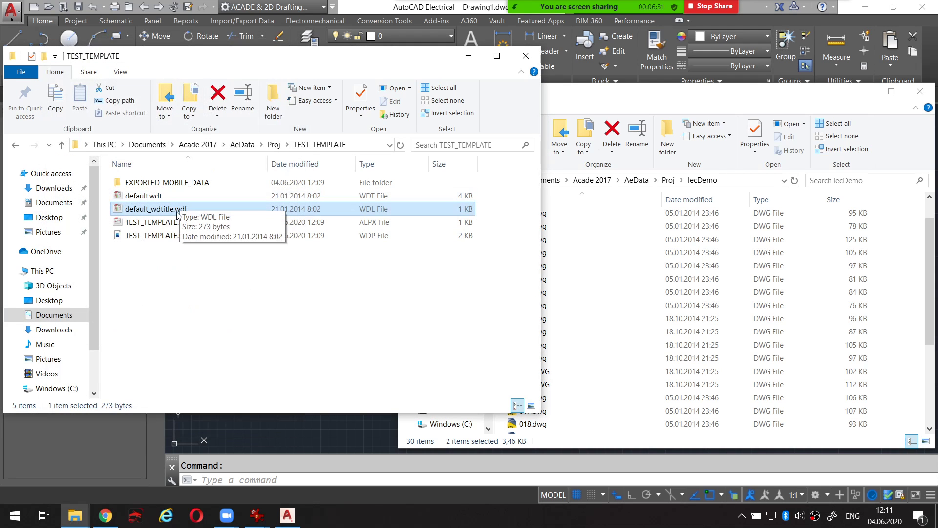
# Step: Open default_wdtitle.wdL at the right and mark its Customer, Drawing No., Job Model and other labels
pyautogui.doubleClick(170, 214)
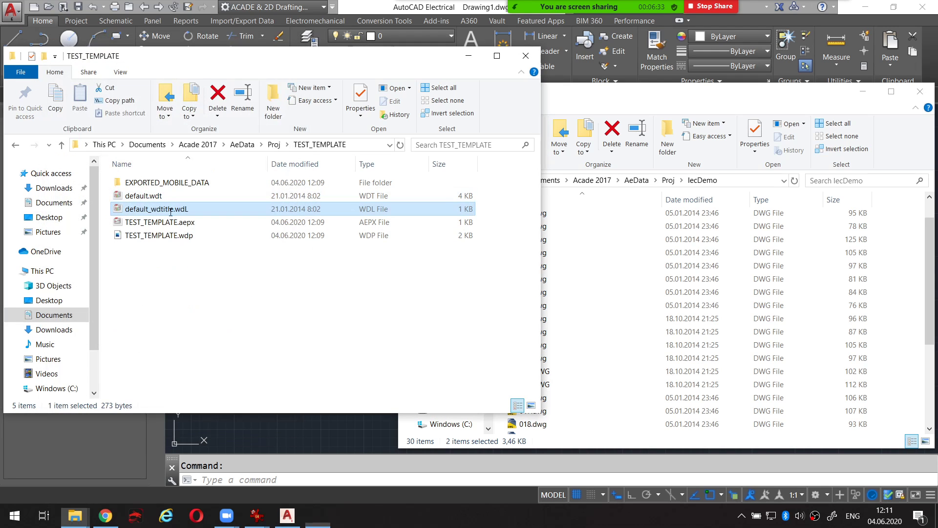
pyautogui.moveTo(197, 41); pyautogui.dragTo(501, 37)
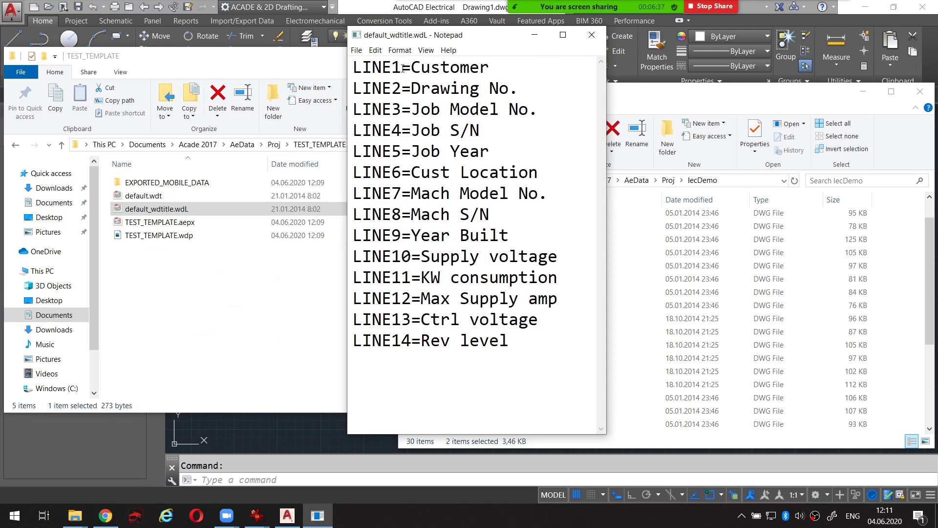
pyautogui.moveTo(412, 75); pyautogui.dragTo(463, 74)
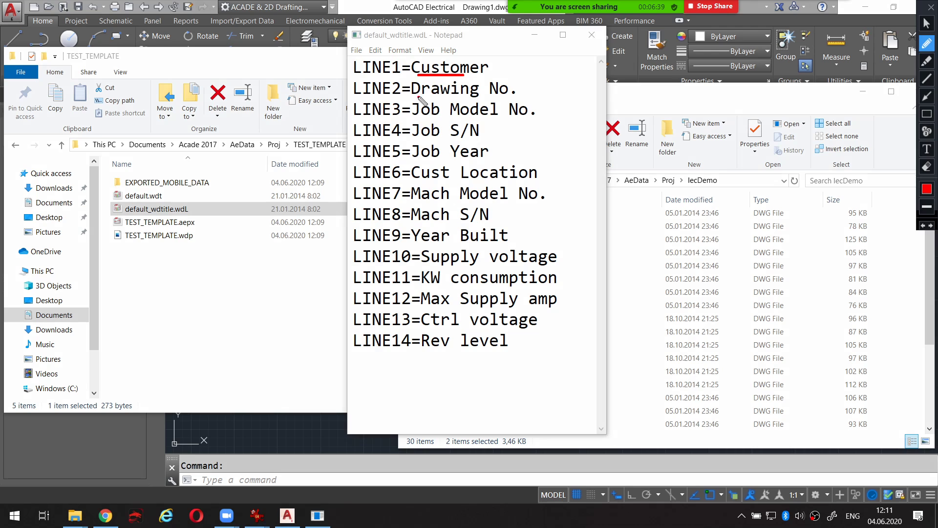
pyautogui.moveTo(418, 98); pyautogui.dragTo(497, 97)
pyautogui.moveTo(427, 118); pyautogui.dragTo(496, 120)
pyautogui.moveTo(437, 149); pyautogui.dragTo(461, 153)
pyautogui.moveTo(438, 165); pyautogui.dragTo(501, 190)
pyautogui.moveTo(457, 214)
pyautogui.mouseDown()
pyautogui.moveTo(488, 212)
pyautogui.moveTo(469, 240)
pyautogui.mouseUp()
pyautogui.moveTo(431, 274); pyautogui.dragTo(475, 287)
pyautogui.moveTo(428, 322); pyautogui.dragTo(447, 346)
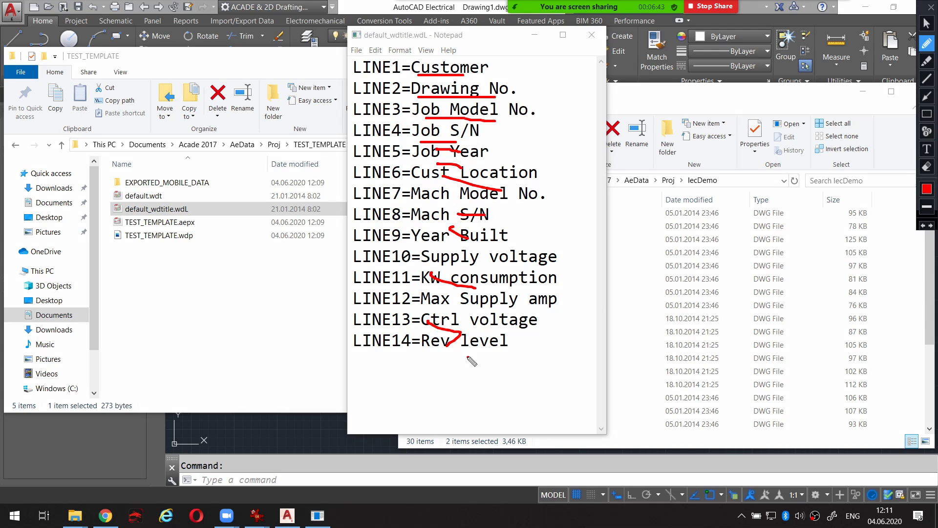
# Step: Close the IecDemo, Template, TEST and Videos folder windows
pyautogui.moveTo(747, 95); pyautogui.dragTo(635, 101)
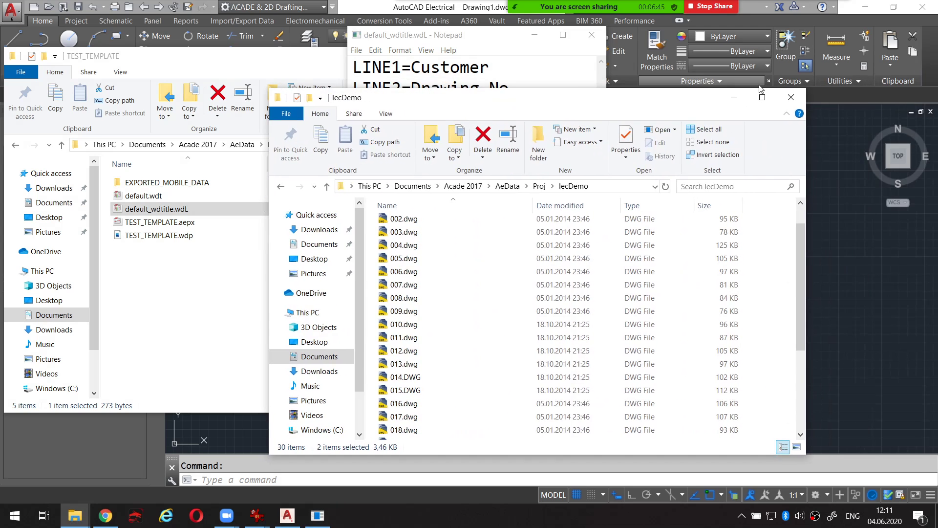
pyautogui.moveTo(404, 99); pyautogui.dragTo(303, 79)
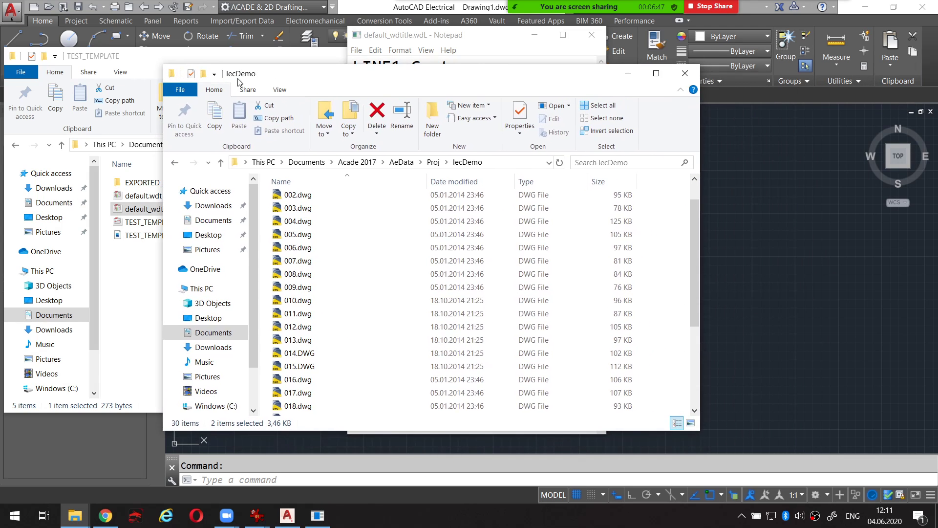
pyautogui.click(655, 75)
pyautogui.moveTo(435, 35); pyautogui.dragTo(658, 47)
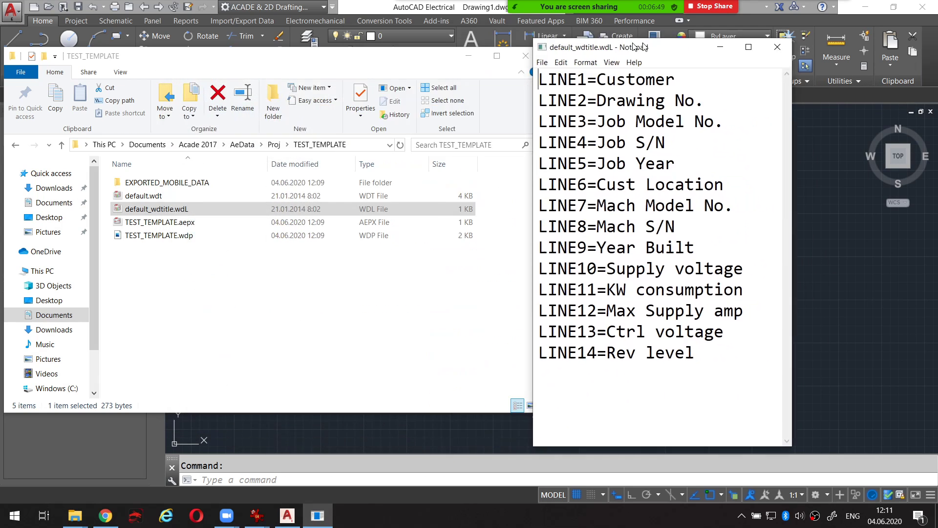
pyautogui.moveTo(360, 55)
pyautogui.mouseDown()
pyautogui.moveTo(397, 47)
pyautogui.moveTo(381, 39)
pyautogui.mouseUp()
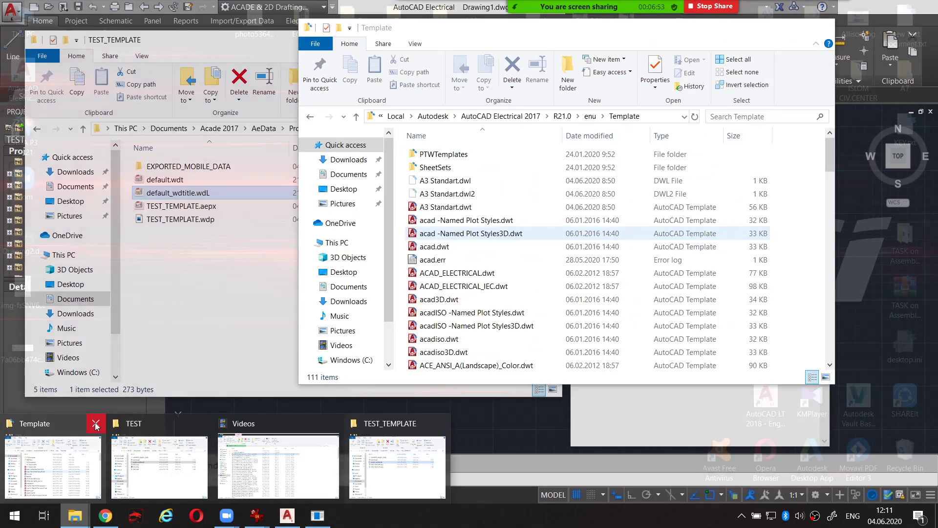
pyautogui.click(95, 426)
pyautogui.click(94, 424)
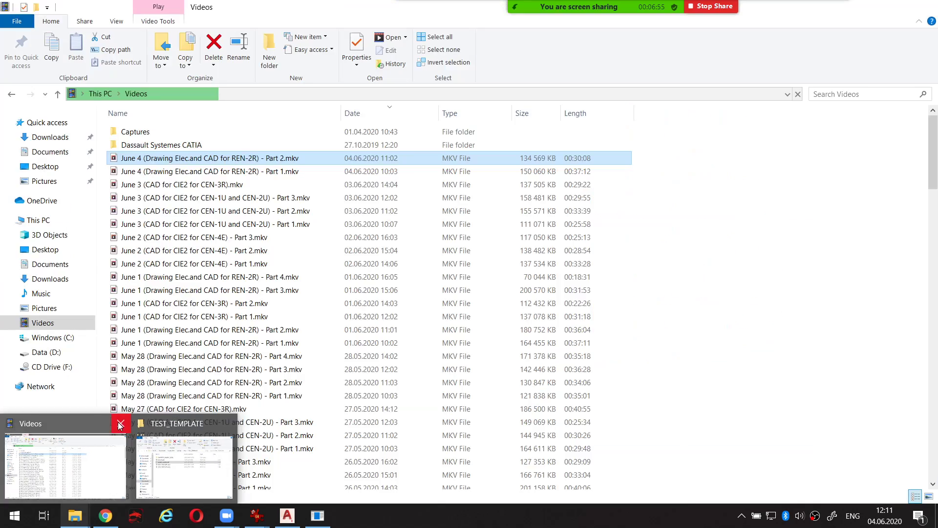
pyautogui.click(139, 423)
# Step: Position the Notepad window at the right beside the active TEST_TEMPLATE folder
pyautogui.moveTo(323, 42); pyautogui.dragTo(316, 43)
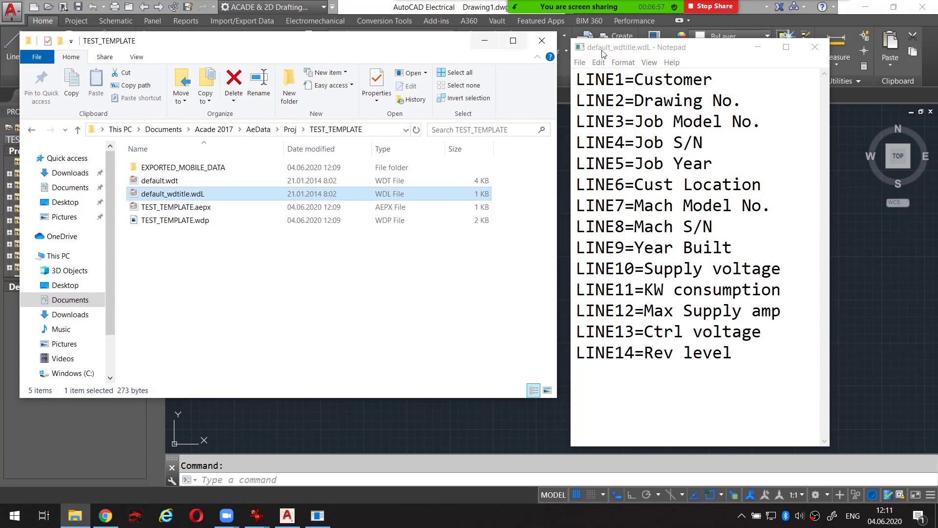
pyautogui.moveTo(693, 50); pyautogui.dragTo(688, 37)
pyautogui.click(166, 192)
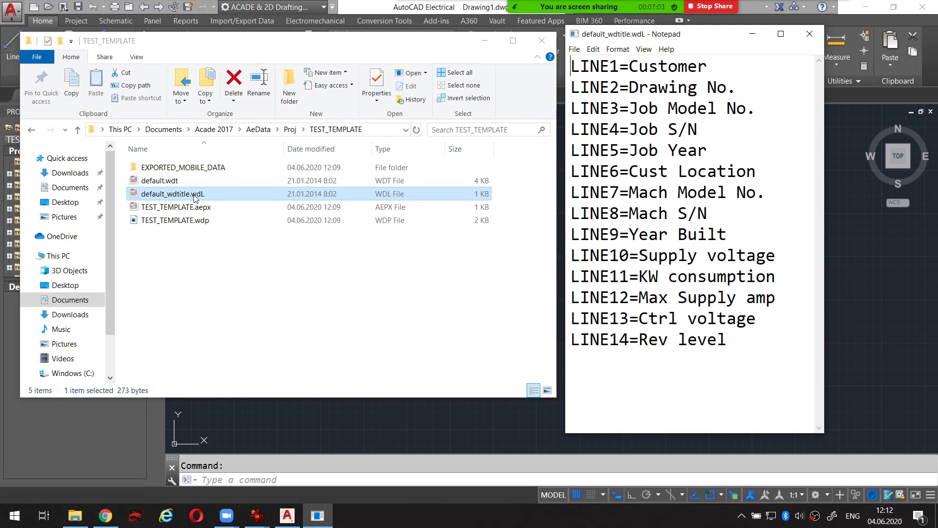
pyautogui.moveTo(646, 35); pyautogui.dragTo(657, 38)
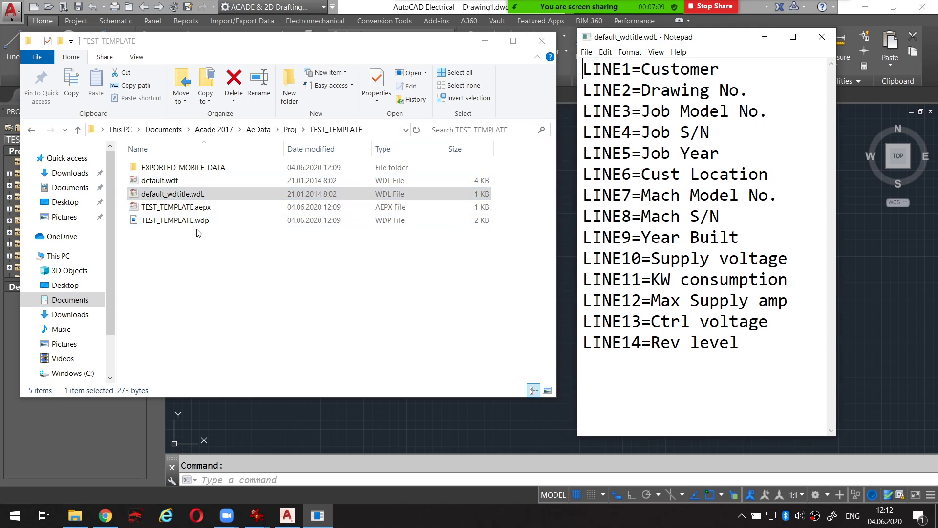
# Step: Create an empty New Text Document.txt in TEST_TEMPLATE from the folder's New menu, then close the extra text window
pyautogui.click(199, 291)
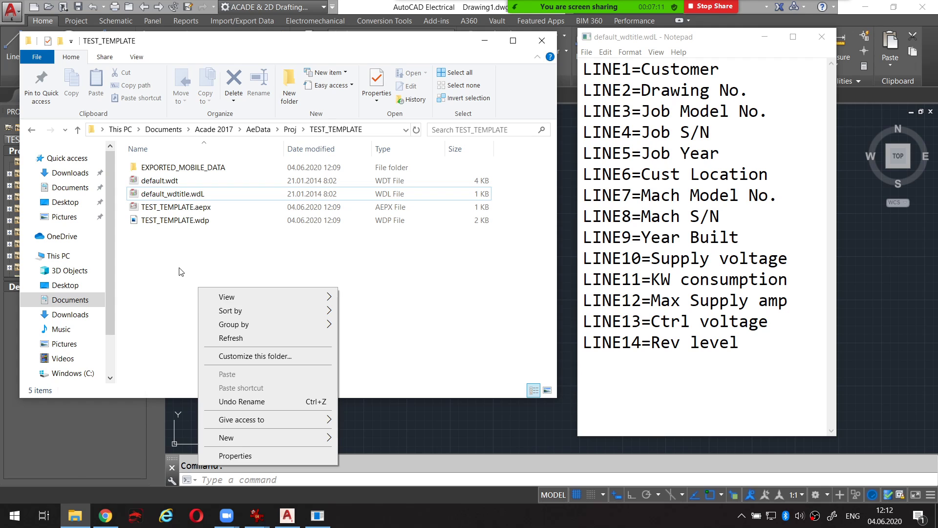
pyautogui.rightClick(204, 194)
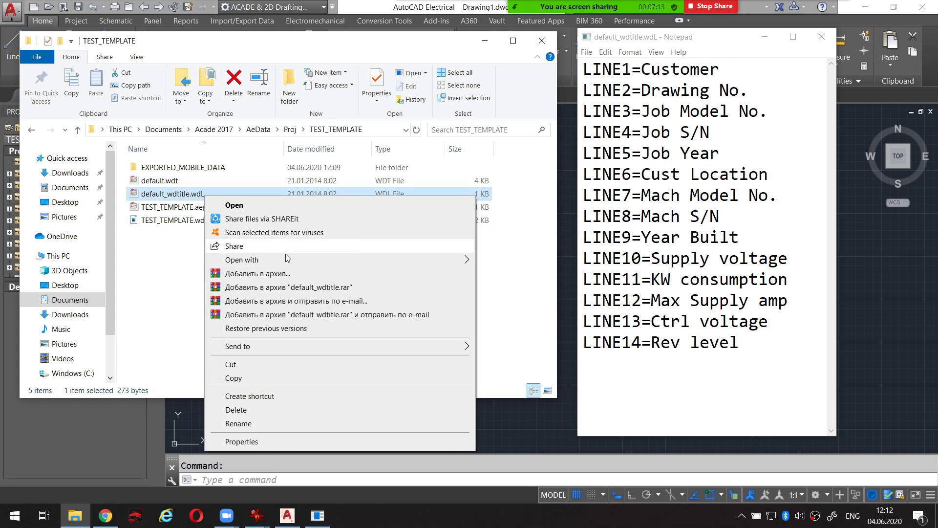
pyautogui.moveTo(337, 259)
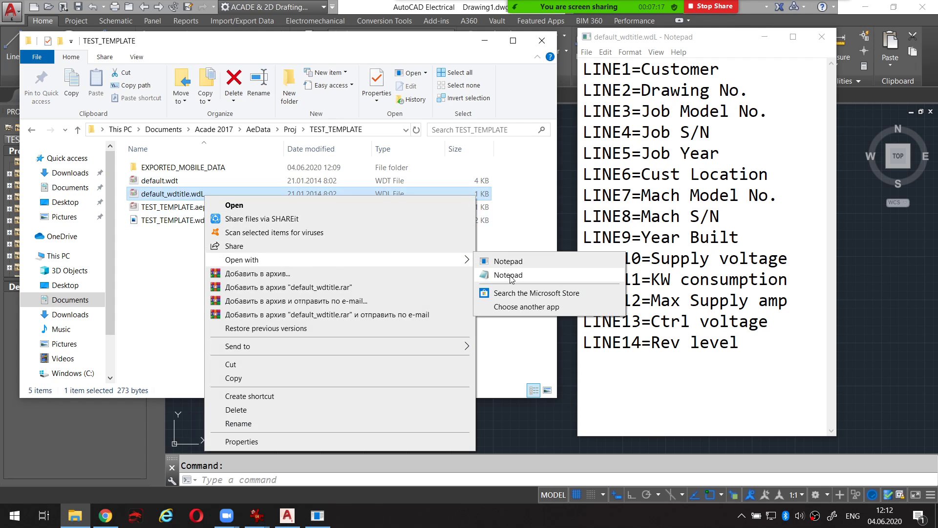
pyautogui.click(166, 296)
pyautogui.rightClick(233, 284)
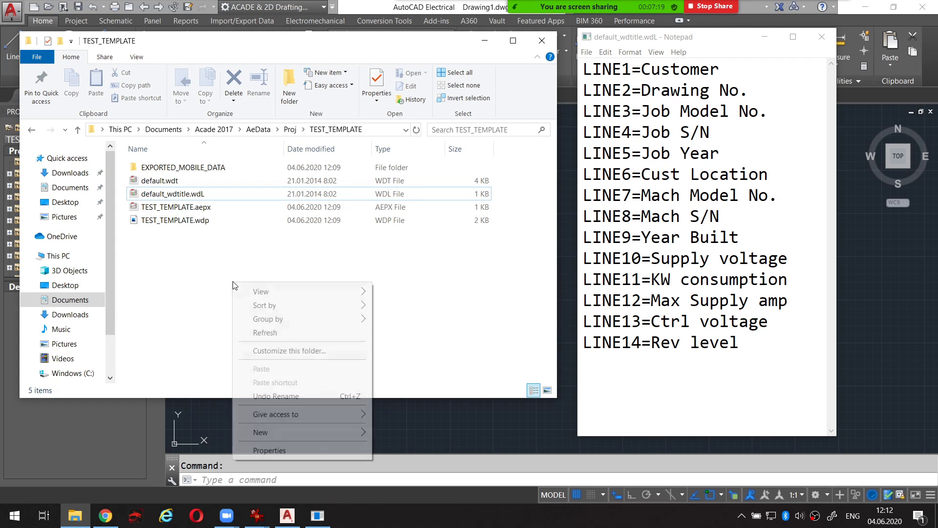
pyautogui.moveTo(260, 432)
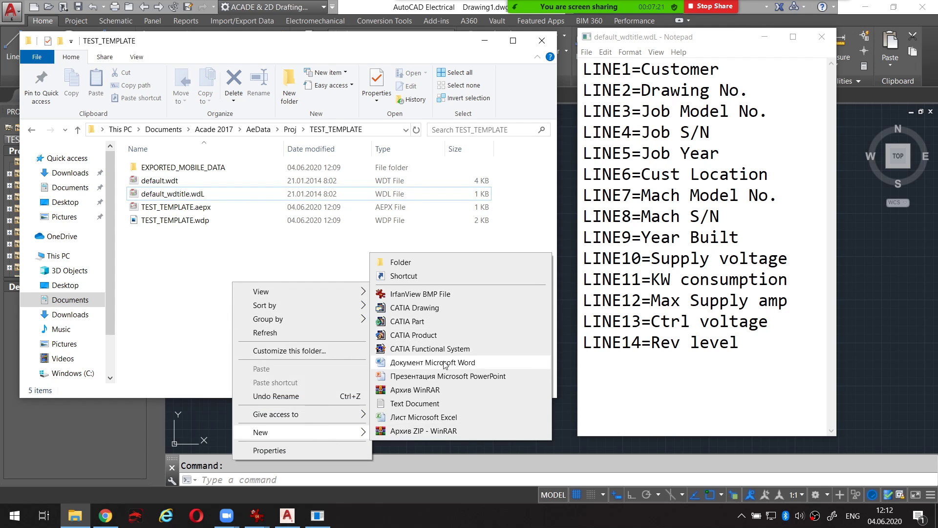
pyautogui.click(443, 403)
pyautogui.press('Return')
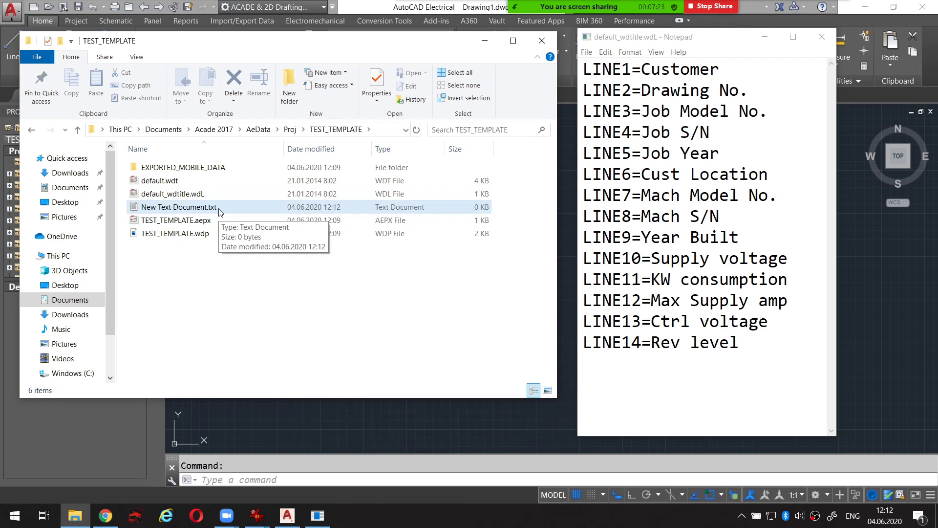
pyautogui.doubleClick(210, 207)
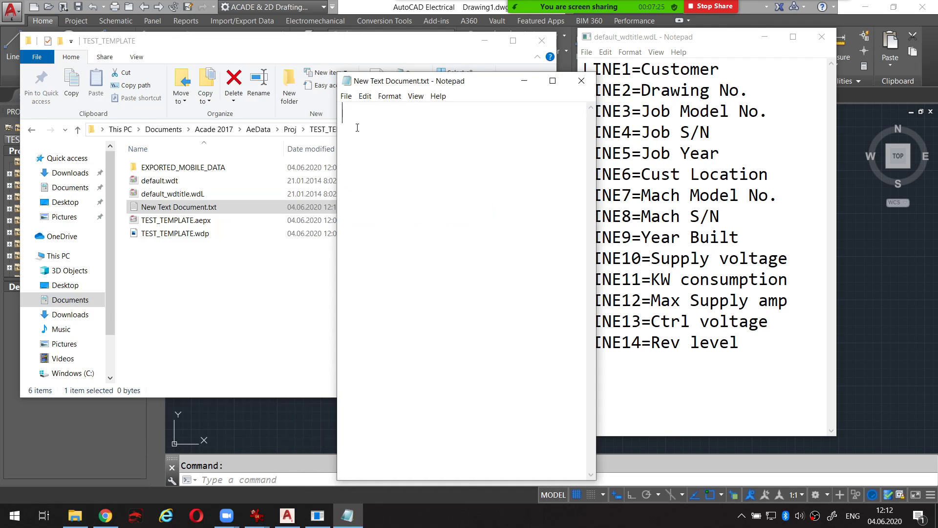
pyautogui.moveTo(181, 194); pyautogui.dragTo(496, 297)
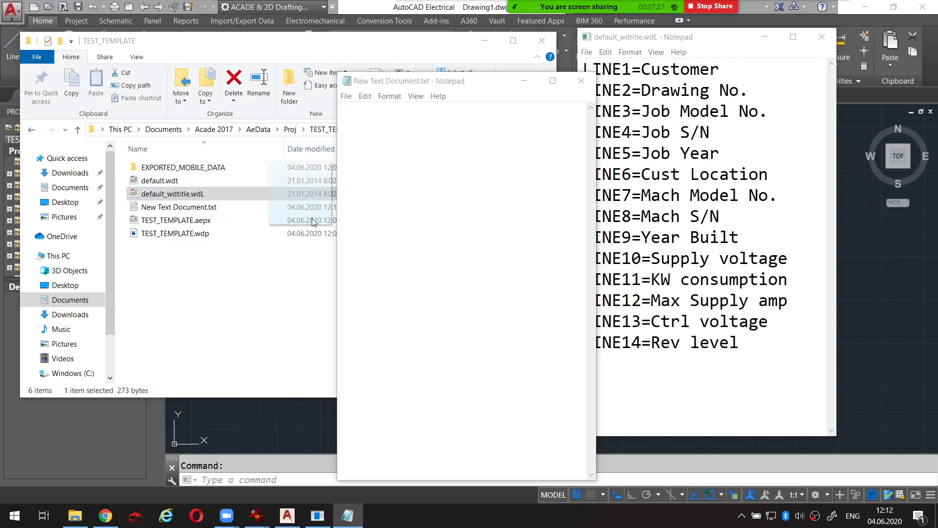
pyautogui.click(581, 81)
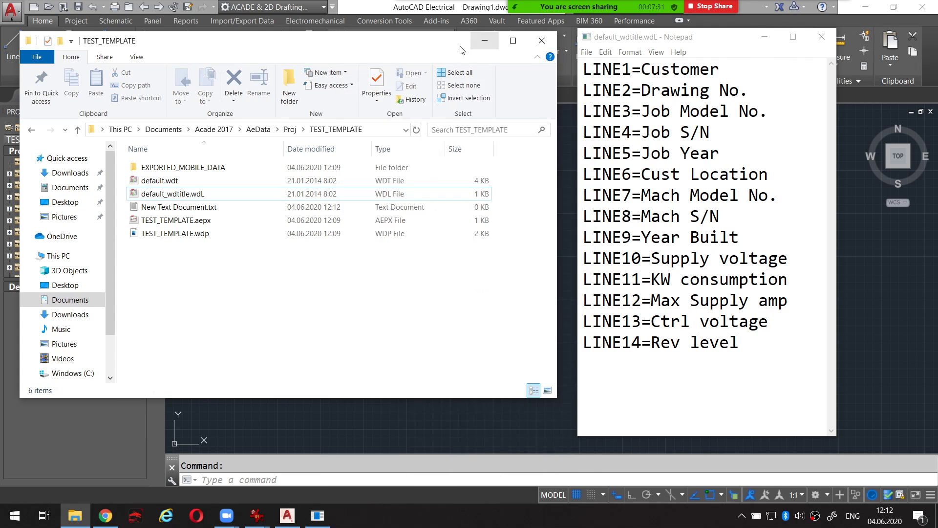
# Step: Switch to AutoCAD Electrical and create Drawing2 from the TEST_A3_Landscape template
pyautogui.click(426, 12)
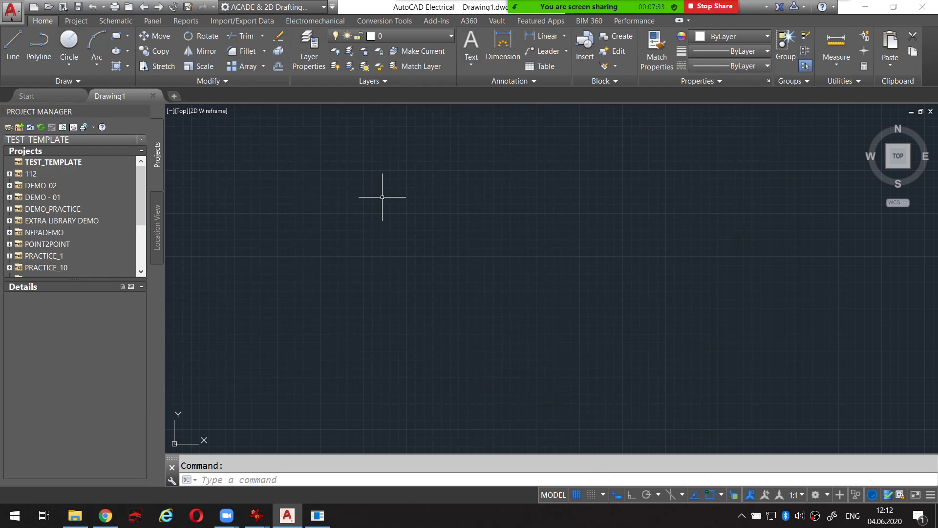
pyautogui.moveTo(439, 229); pyautogui.dragTo(444, 243, button='middle')
pyautogui.scroll(-2, 444, 242)
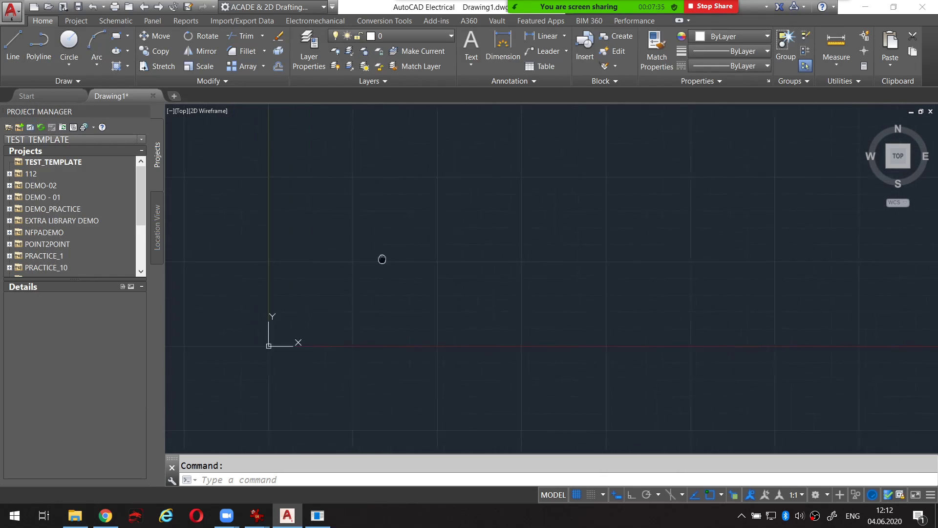
pyautogui.scroll(2, 381, 259)
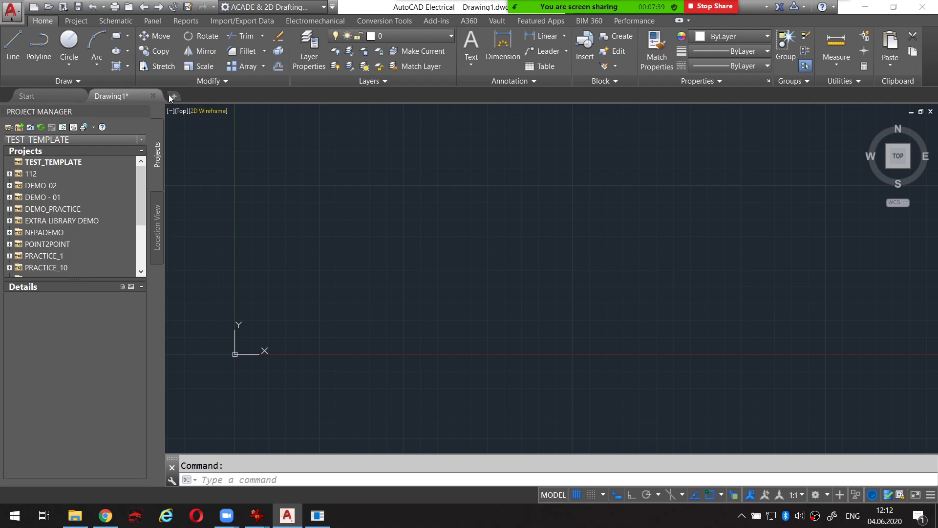
pyautogui.click(33, 7)
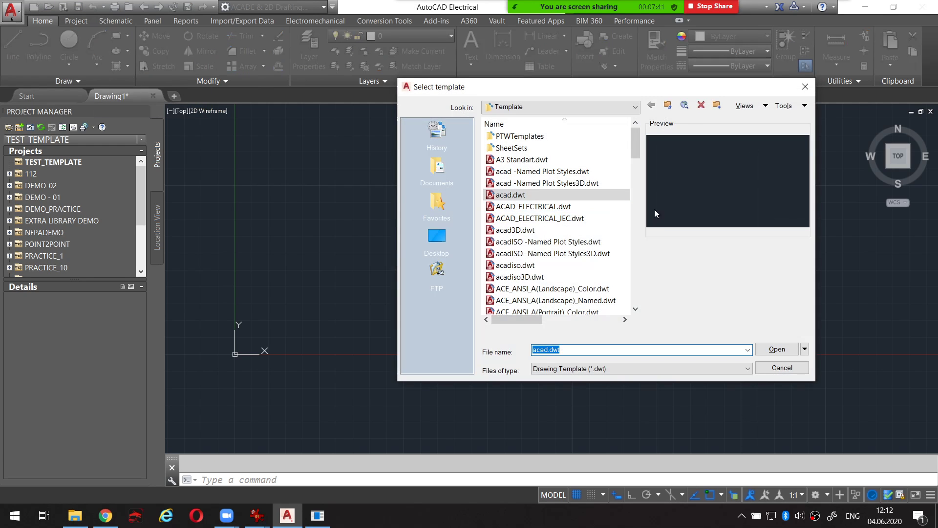
pyautogui.moveTo(636, 143); pyautogui.dragTo(644, 305)
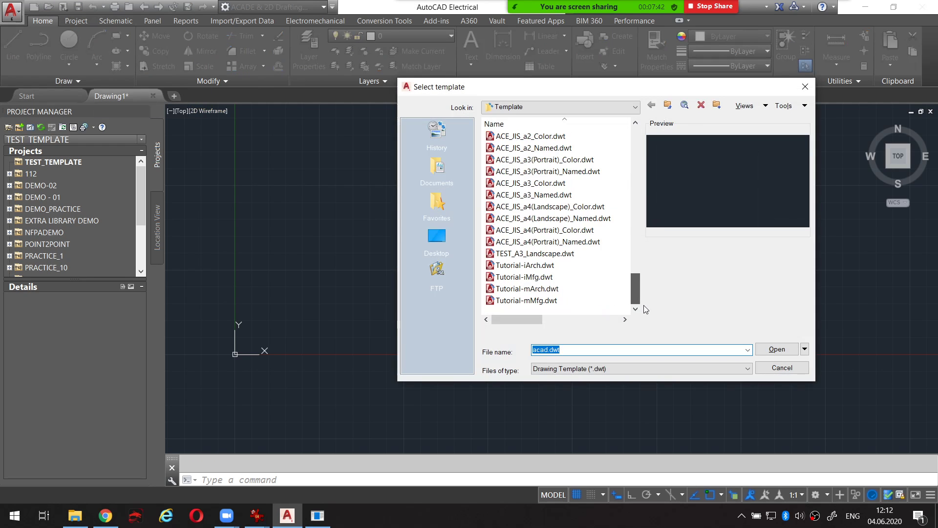
pyautogui.click(542, 254)
pyautogui.press('Return')
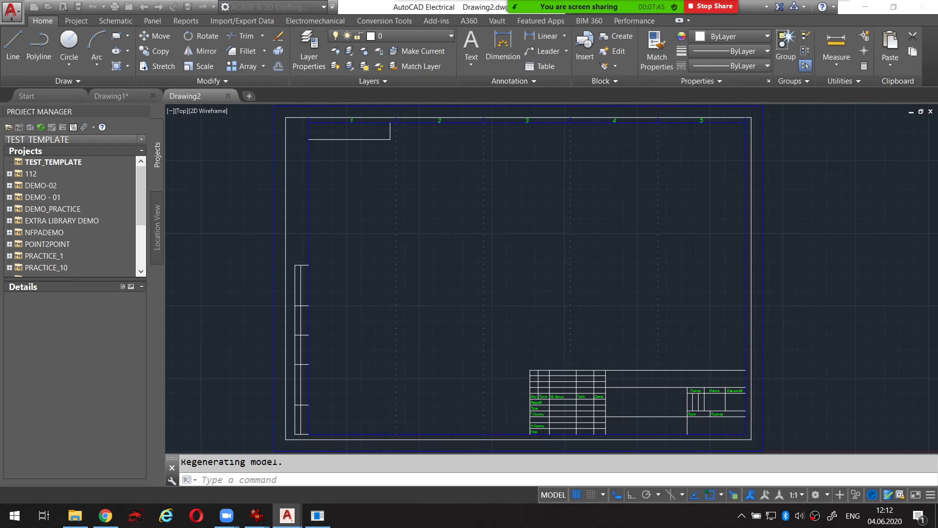
pyautogui.moveTo(582, 314); pyautogui.dragTo(540, 245, button='middle')
pyautogui.scroll(2, 603, 325)
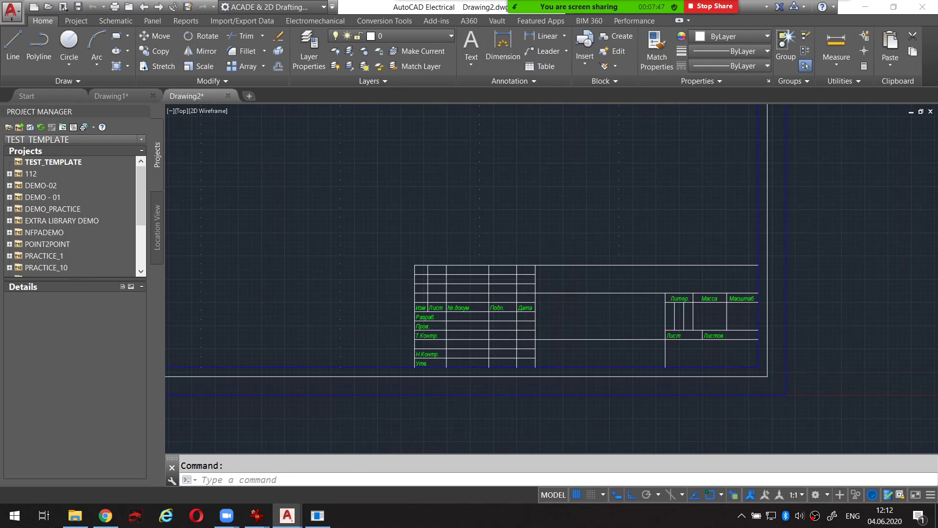
pyautogui.scroll(1, 603, 329)
pyautogui.scroll(2, 602, 327)
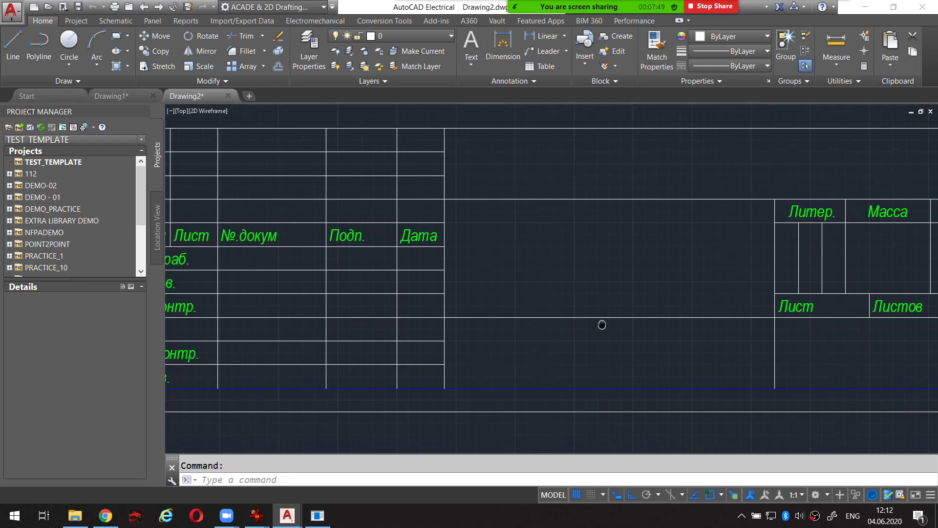
pyautogui.moveTo(602, 324)
pyautogui.mouseDown(button='middle')
pyautogui.moveTo(662, 306)
pyautogui.moveTo(562, 331)
pyautogui.mouseUp(button='middle')
pyautogui.scroll(-2, 629, 318)
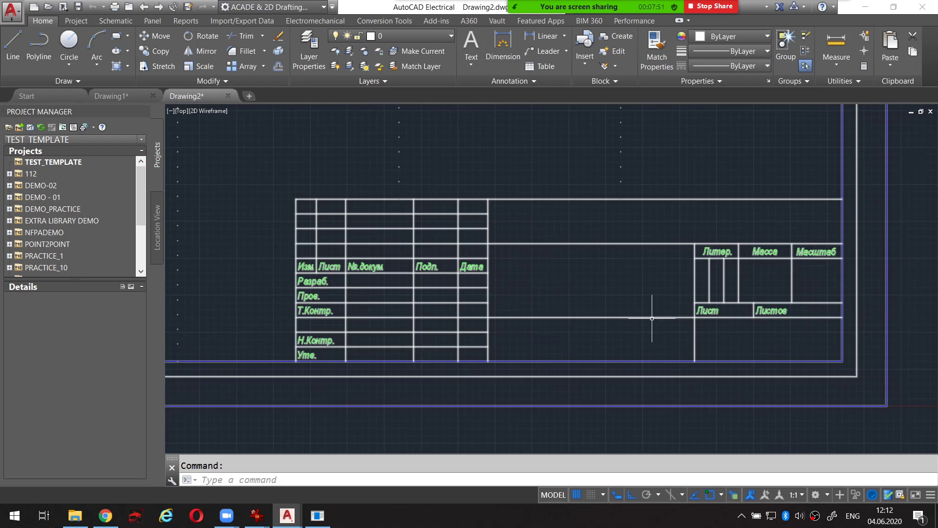
pyautogui.press('alt')
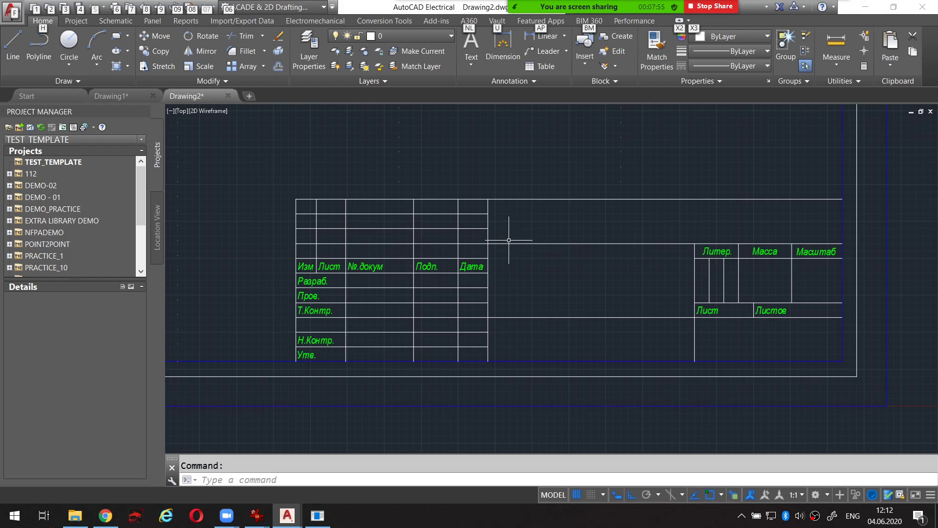
pyautogui.scroll(-4, 509, 240)
pyautogui.moveTo(509, 240); pyautogui.dragTo(591, 292, button='middle')
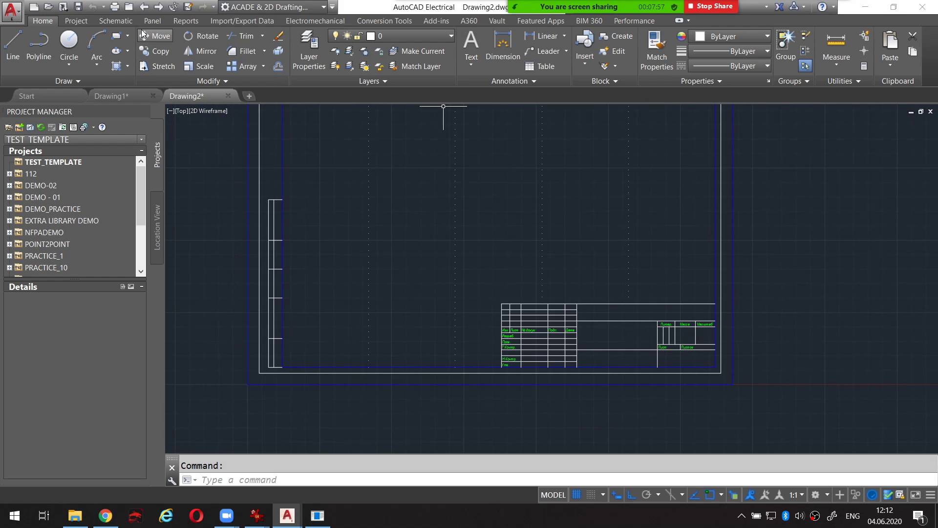
# Step: Start a block insertion from the Insert block list, then cancel it
pyautogui.click(599, 81)
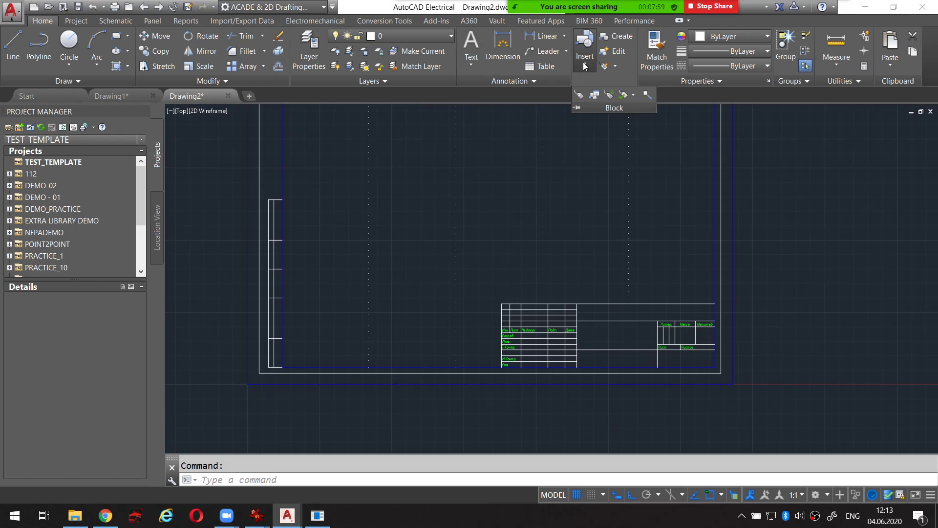
pyautogui.click(585, 66)
pyautogui.click(605, 90)
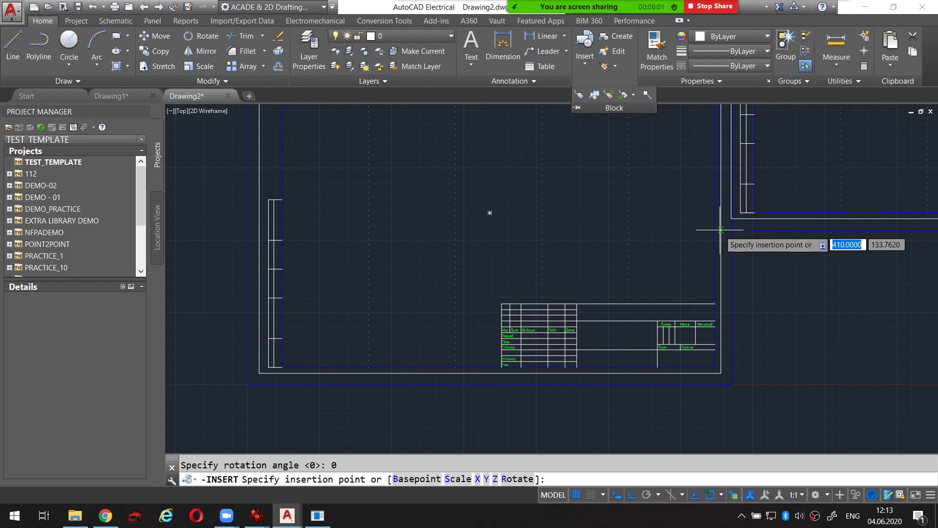
pyautogui.scroll(-3, 371, 281)
pyautogui.scroll(-2, 396, 303)
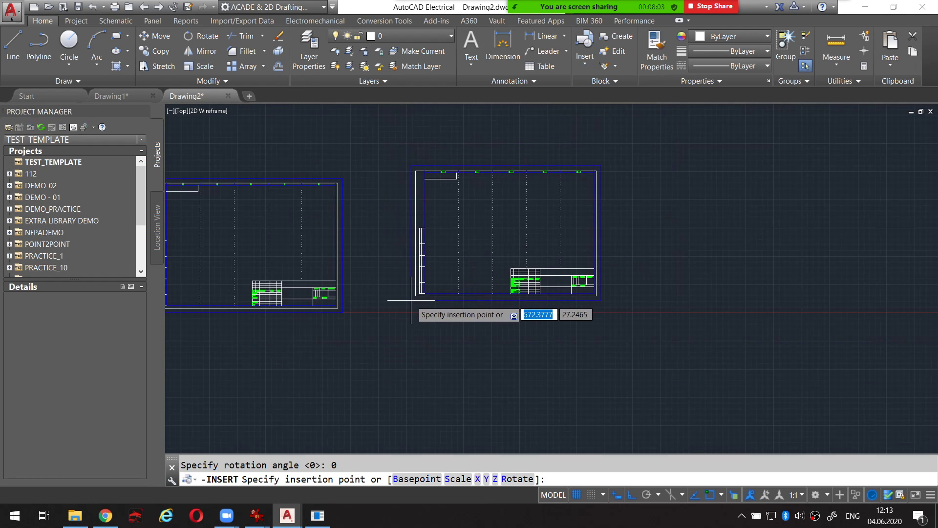
pyautogui.scroll(1, 390, 241)
pyautogui.press('Escape')
pyautogui.scroll(4, 486, 324)
# Step: Window-select the A3 frame block and explode it with EXPLODE
pyautogui.click(486, 324)
pyautogui.click(390, 255)
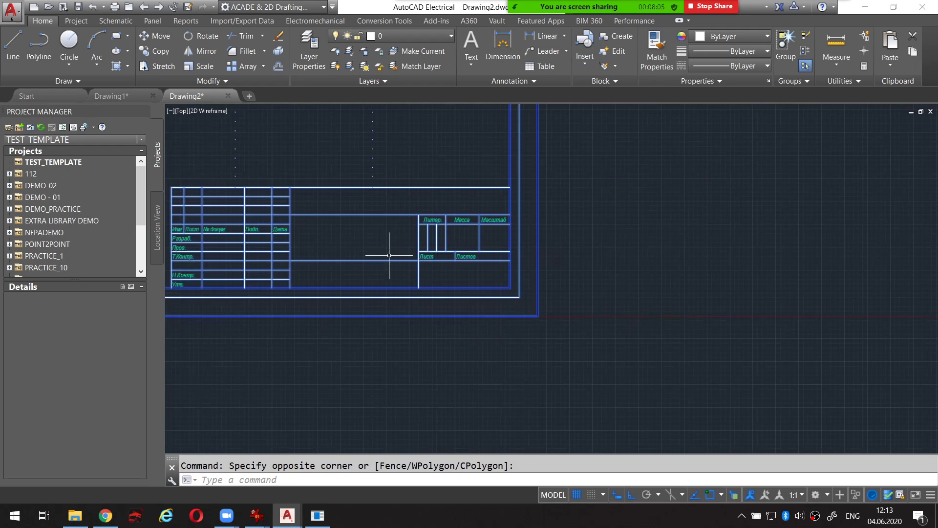
pyautogui.scroll(-4, 517, 314)
pyautogui.write('expl')
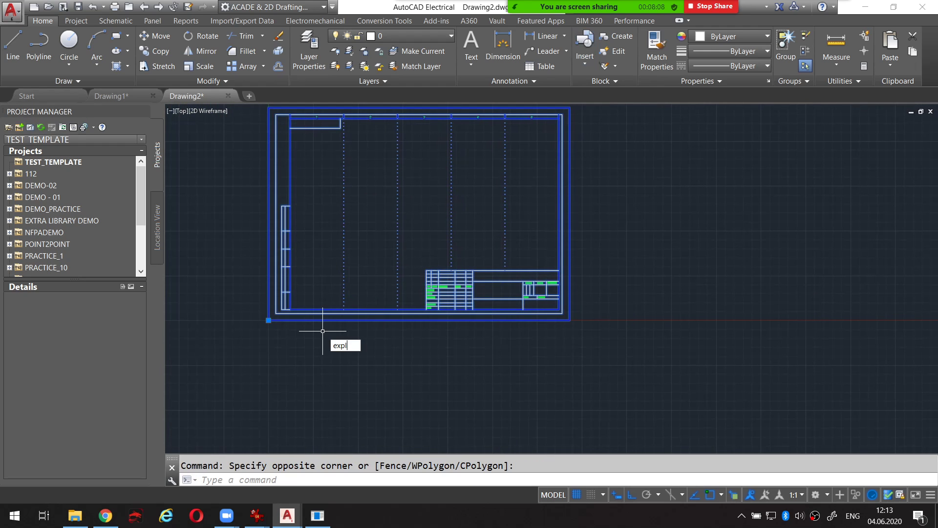
pyautogui.press('Return')
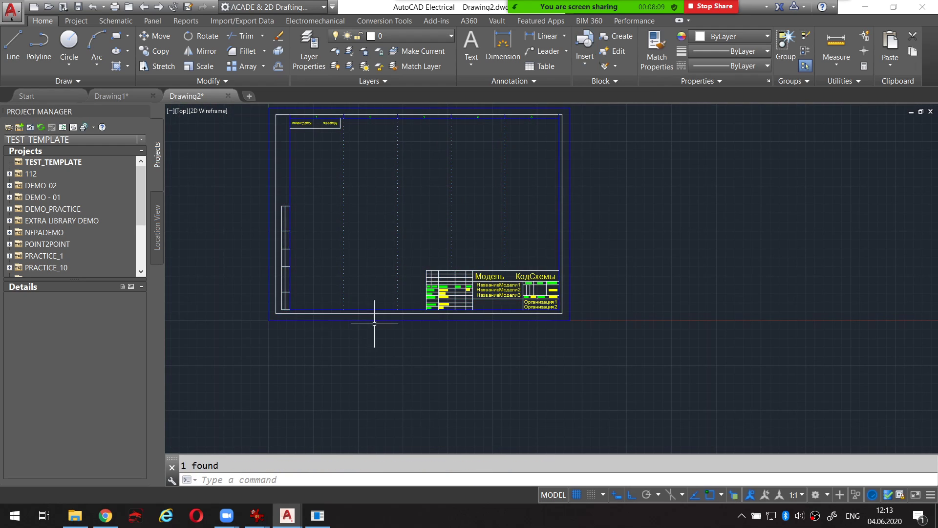
# Step: Zoom around the title block to inspect fields Модель, КодСхемы and Организация1–2
pyautogui.scroll(2, 464, 295)
pyautogui.scroll(4, 464, 295)
pyautogui.scroll(-1, 420, 280)
pyautogui.scroll(-3, 537, 337)
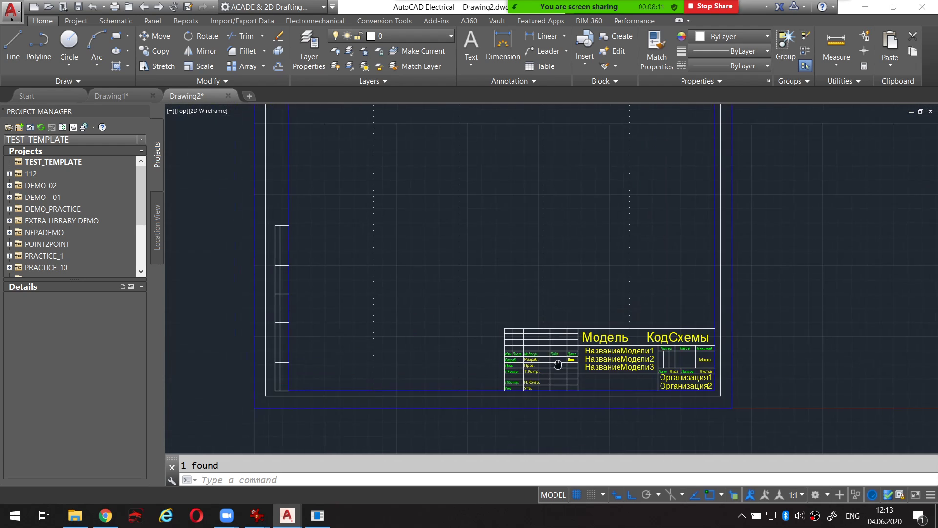
pyautogui.scroll(-2, 528, 333)
pyautogui.scroll(6, 520, 324)
pyautogui.scroll(1, 607, 329)
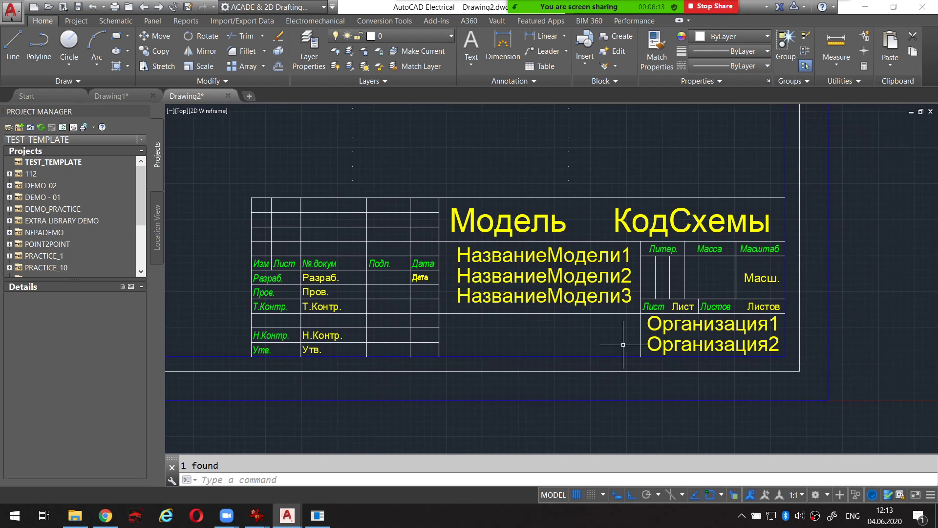
pyautogui.scroll(-1, 539, 240)
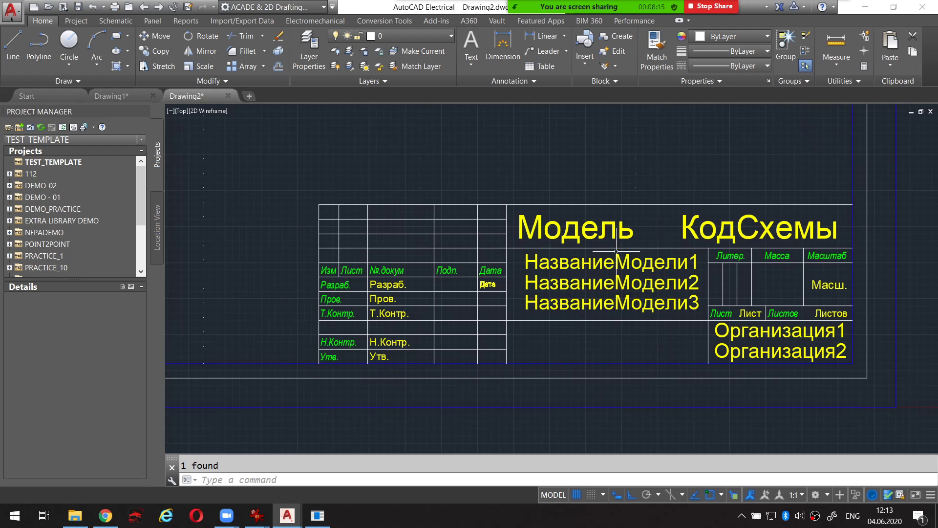
pyautogui.scroll(1, 527, 252)
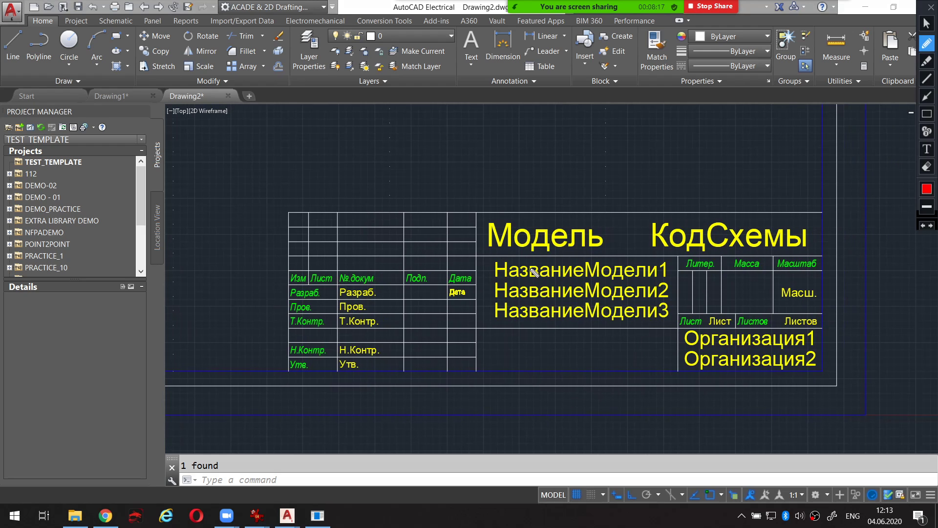
# Step: Mark the Модель, Название, Масш., Лист, Листов and Организация1–2 title fields
pyautogui.moveTo(494, 253); pyautogui.dragTo(601, 254)
pyautogui.moveTo(517, 280)
pyautogui.mouseDown()
pyautogui.moveTo(567, 283)
pyautogui.moveTo(580, 303)
pyautogui.moveTo(577, 317)
pyautogui.mouseUp()
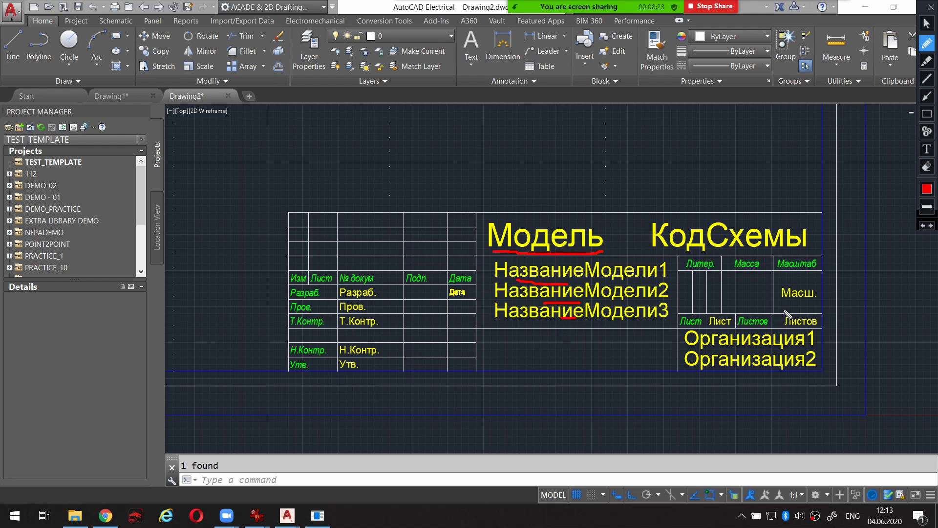
pyautogui.moveTo(787, 305); pyautogui.dragTo(804, 305)
pyautogui.moveTo(712, 326); pyautogui.dragTo(725, 324)
pyautogui.moveTo(785, 321); pyautogui.dragTo(807, 320)
pyautogui.moveTo(738, 349); pyautogui.dragTo(756, 349)
pyautogui.moveTo(749, 371); pyautogui.dragTo(768, 373)
# Step: Mark the Разраб., Н.Контр., Лист, Листов and Дата entries, then clear the marks
pyautogui.moveTo(363, 297); pyautogui.dragTo(370, 296)
pyautogui.moveTo(363, 351); pyautogui.dragTo(366, 351)
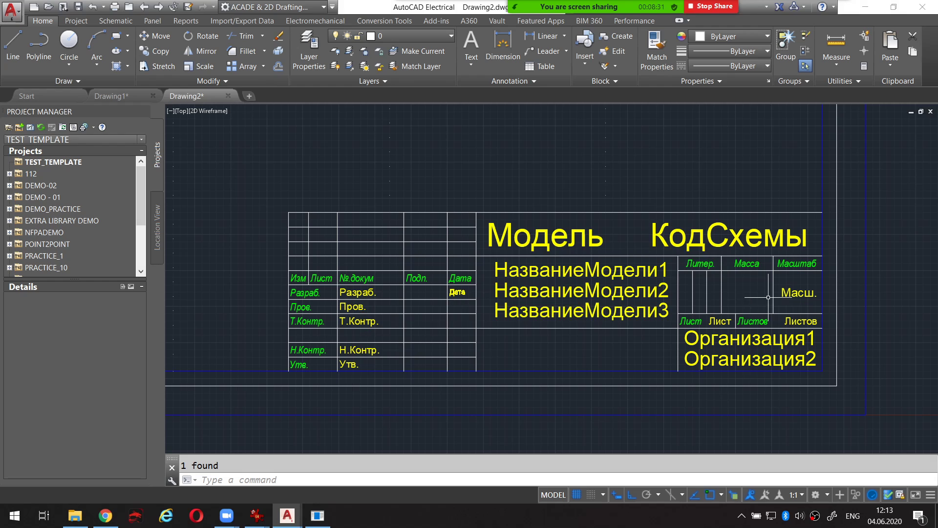
pyautogui.moveTo(717, 326); pyautogui.dragTo(727, 327)
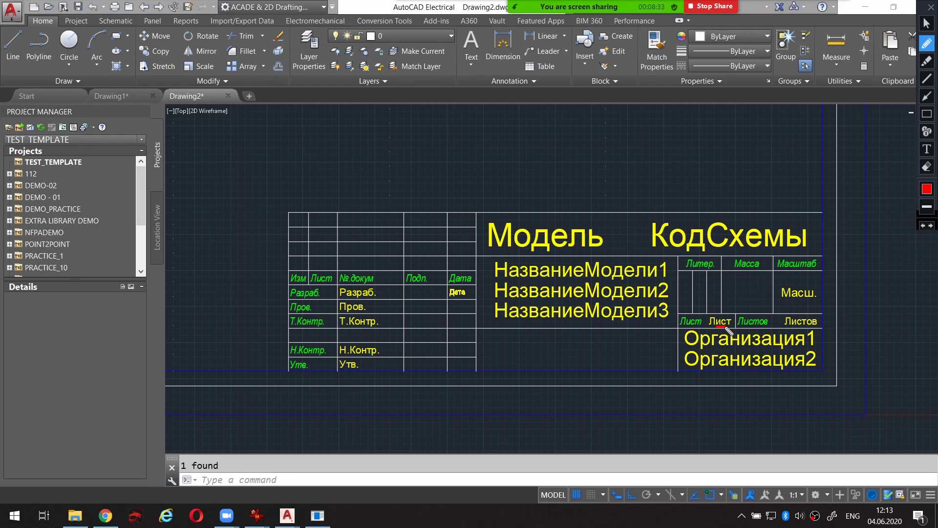
pyautogui.moveTo(791, 328); pyautogui.dragTo(810, 327)
pyautogui.moveTo(451, 296); pyautogui.dragTo(463, 297)
pyautogui.press('alt')
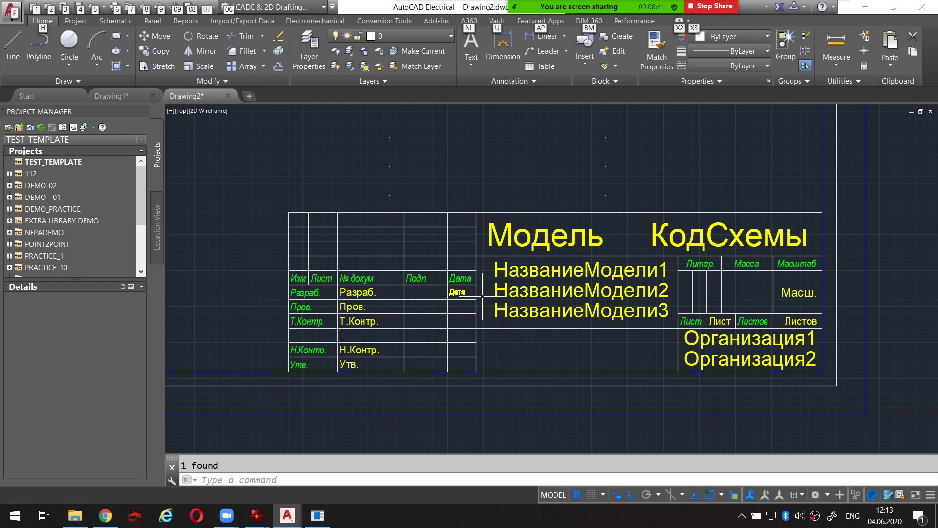
# Step: Relabel LINE1 as Модель and LINE2 as Назв.Модели 1 in default_wdtitle.wdl
pyautogui.click(317, 516)
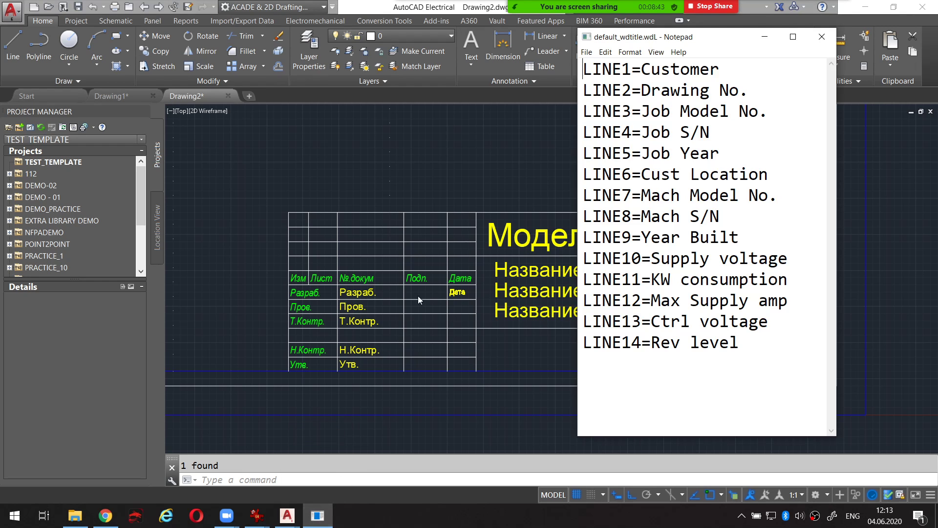
pyautogui.moveTo(668, 39)
pyautogui.mouseDown()
pyautogui.moveTo(145, 36)
pyautogui.moveTo(132, 17)
pyautogui.mouseUp()
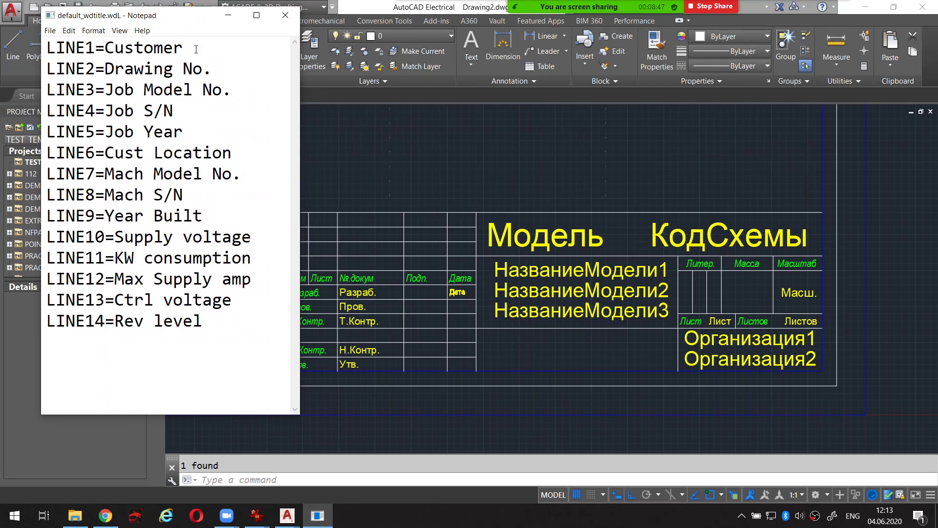
pyautogui.moveTo(196, 49); pyautogui.dragTo(105, 47)
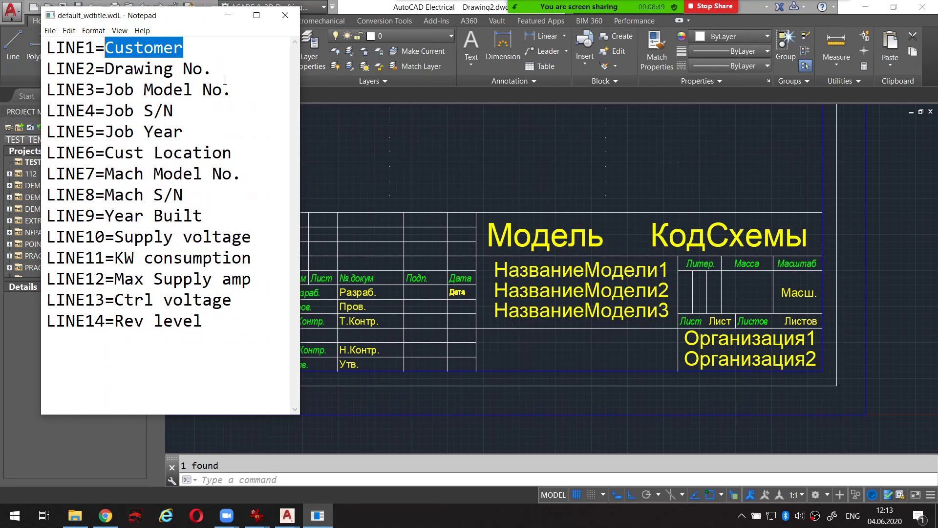
pyautogui.write('Vj')
pyautogui.press('BackSpace')
pyautogui.press('BackSpace')
pyautogui.hotkey('alt', 'shift')
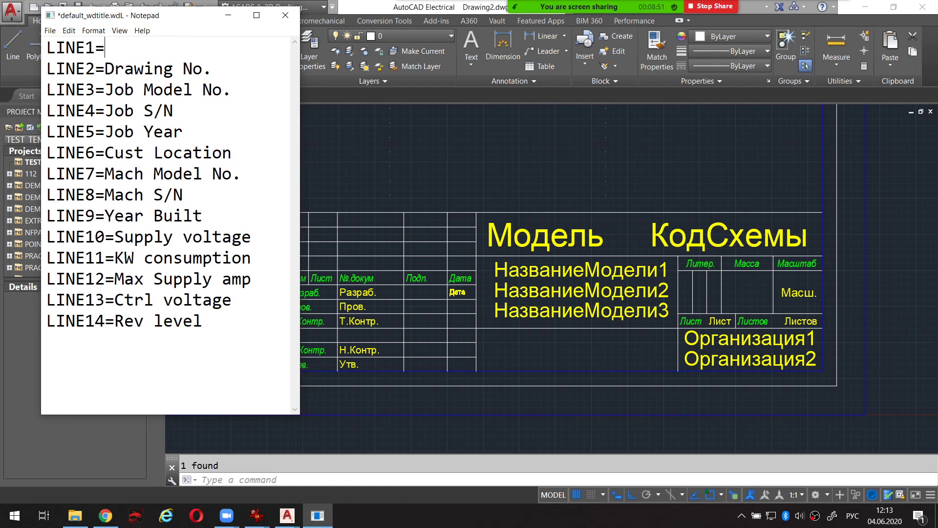
pyautogui.write('Модель')
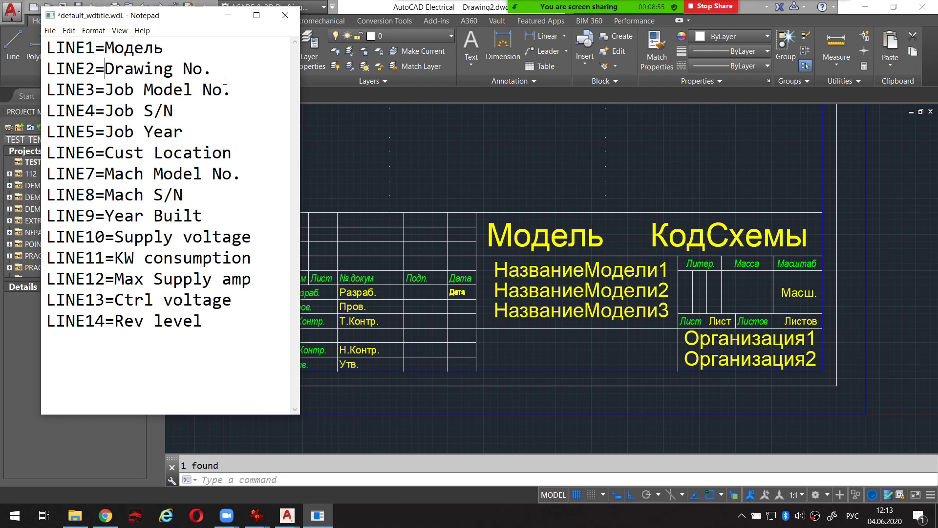
pyautogui.hotkey('shift', 'Right')
pyautogui.hotkey('shift', 'Right')
pyautogui.hotkey('shift', 'Right')
pyautogui.hotkey('shift', 'Right')
pyautogui.hotkey('shift', 'Right')
pyautogui.hotkey('shift', 'Right')
pyautogui.hotkey('shift', 'Right')
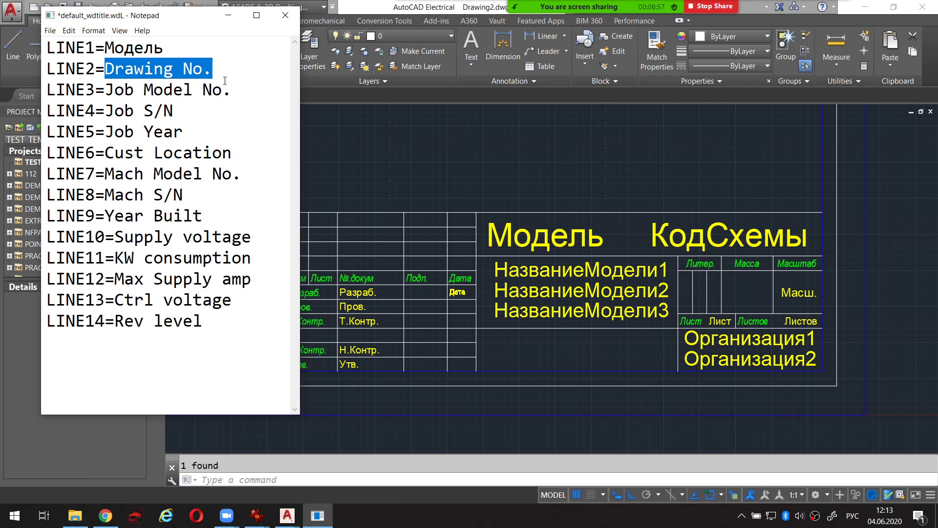
pyautogui.write('Н')
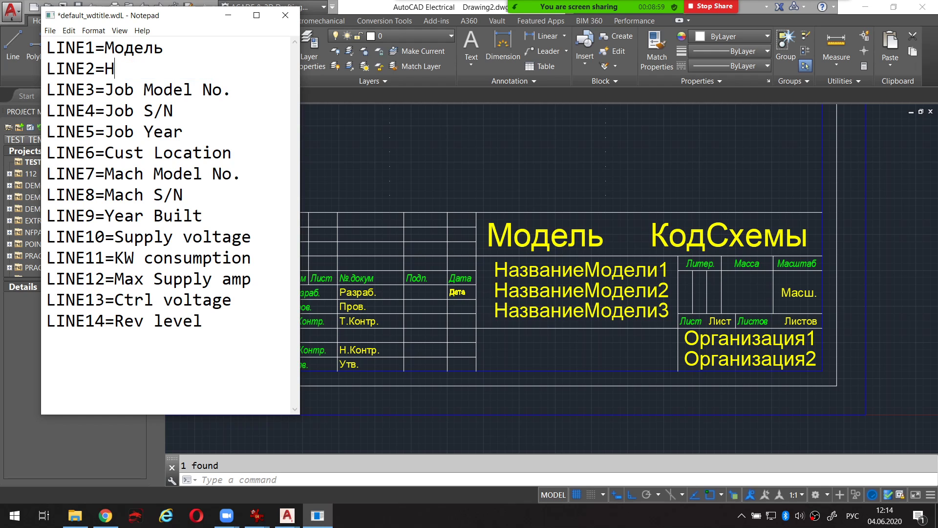
pyautogui.write('азв')
pyautogui.write('Модели')
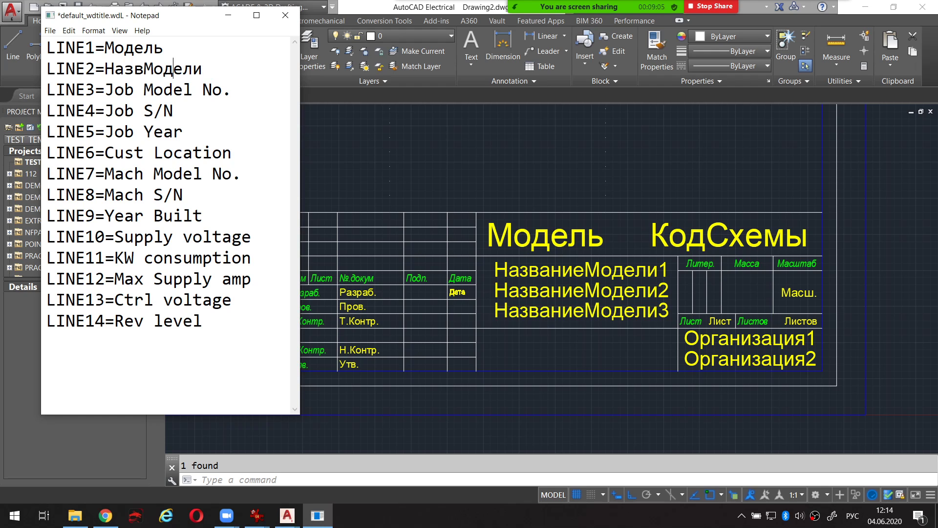
pyautogui.write('.')
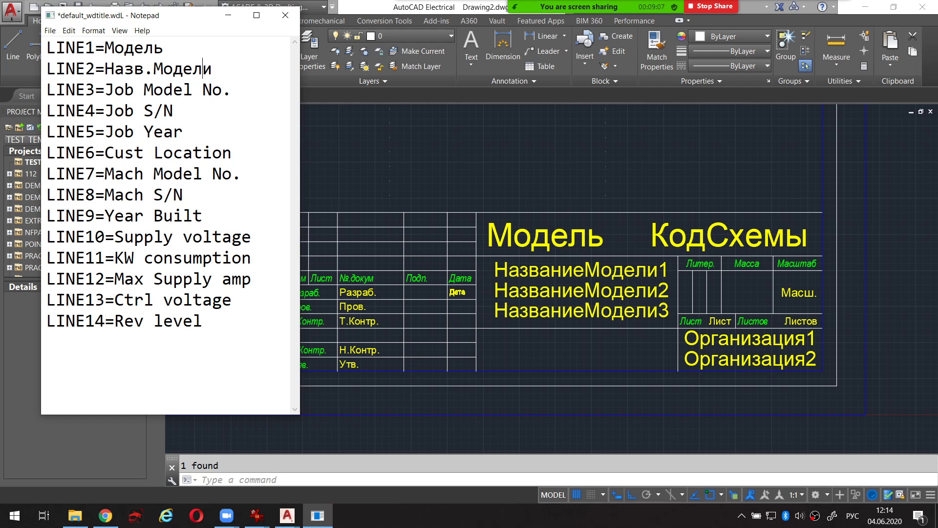
pyautogui.write('1')
# Step: Replace LINE3's Job Model No. with the copied Назв.Модели label, keeping lines intact
pyautogui.hotkey('shift', 'Left')
pyautogui.hotkey('shift', 'Up')
pyautogui.hotkey('shift', 'Down')
pyautogui.hotkey('shift', 'Left')
pyautogui.hotkey('shift', 'Left')
pyautogui.hotkey('shift', 'Left')
pyautogui.hotkey('shift', 'Left')
pyautogui.hotkey('shift', 'Left')
pyautogui.hotkey('shift', 'Left')
pyautogui.hotkey('shift', 'Left')
pyautogui.hotkey('ctrl', 'c')
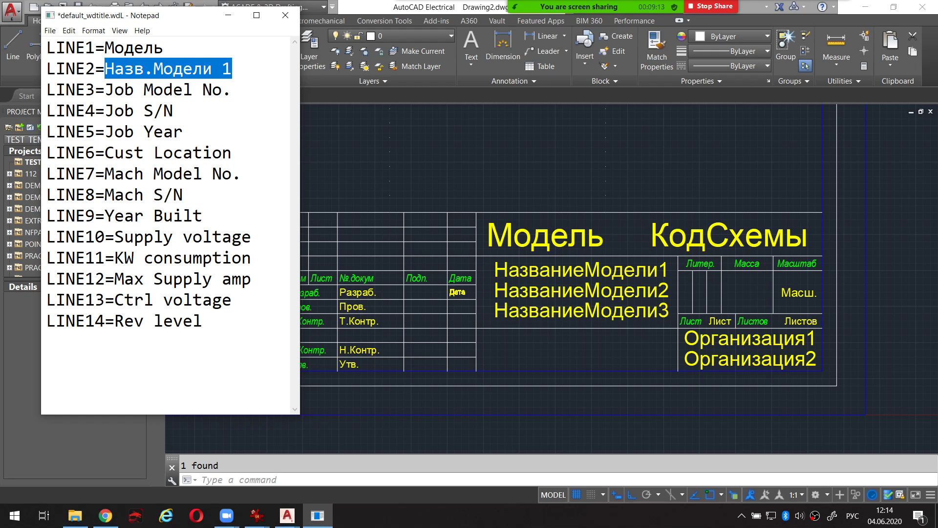
pyautogui.moveTo(105, 89); pyautogui.dragTo(225, 80)
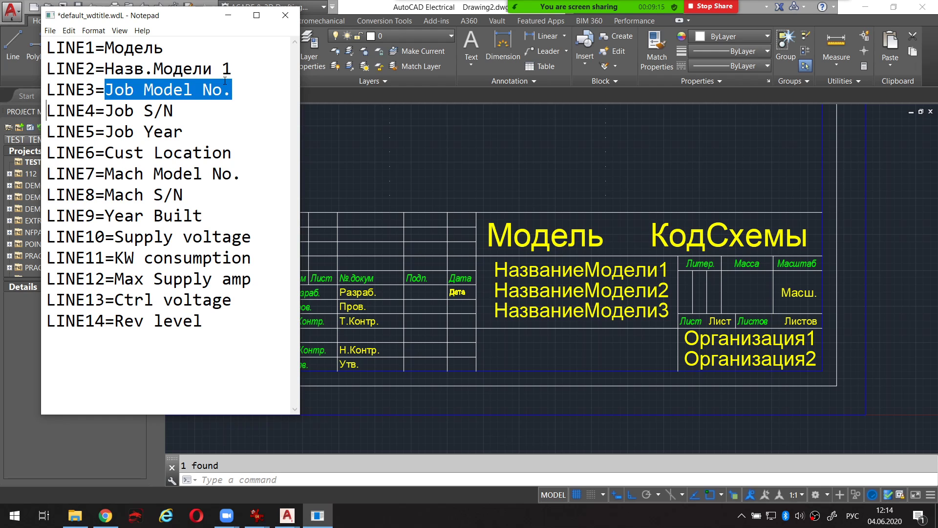
pyautogui.hotkey('ctrl', 'v')
pyautogui.press('Return')
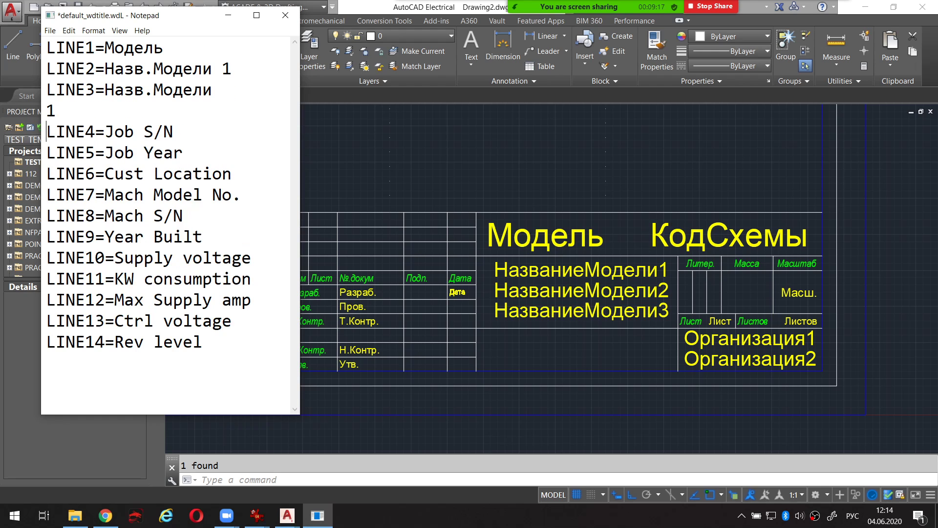
pyautogui.hotkey('ctrl', 'z')
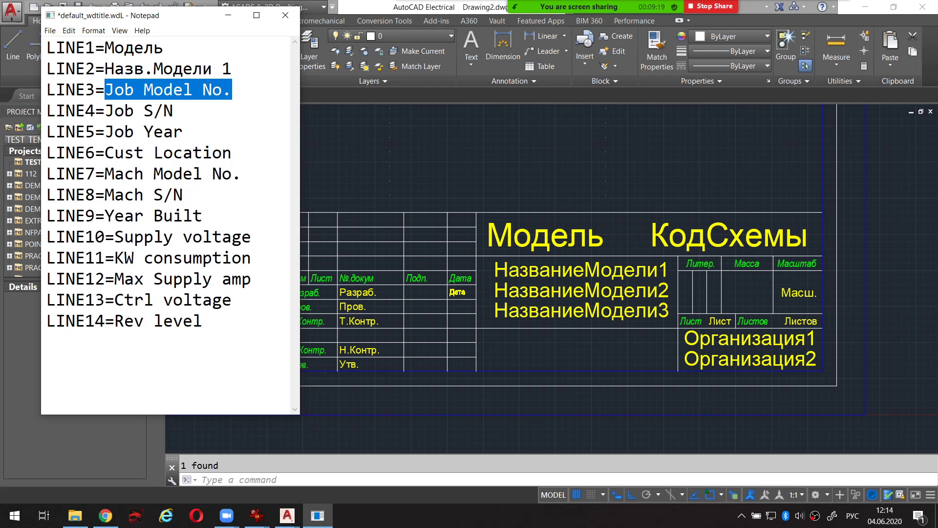
pyautogui.hotkey('ctrl', 'v')
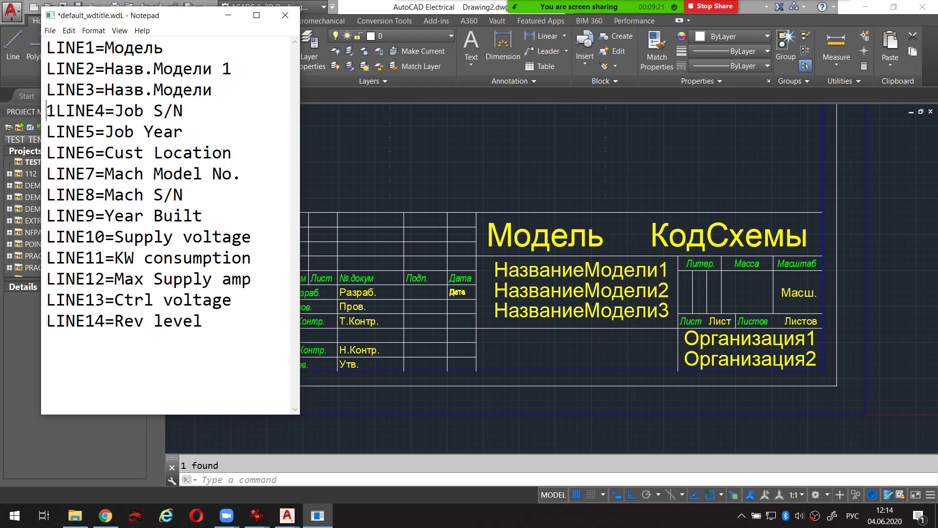
pyautogui.press('BackSpace')
pyautogui.press('Return')
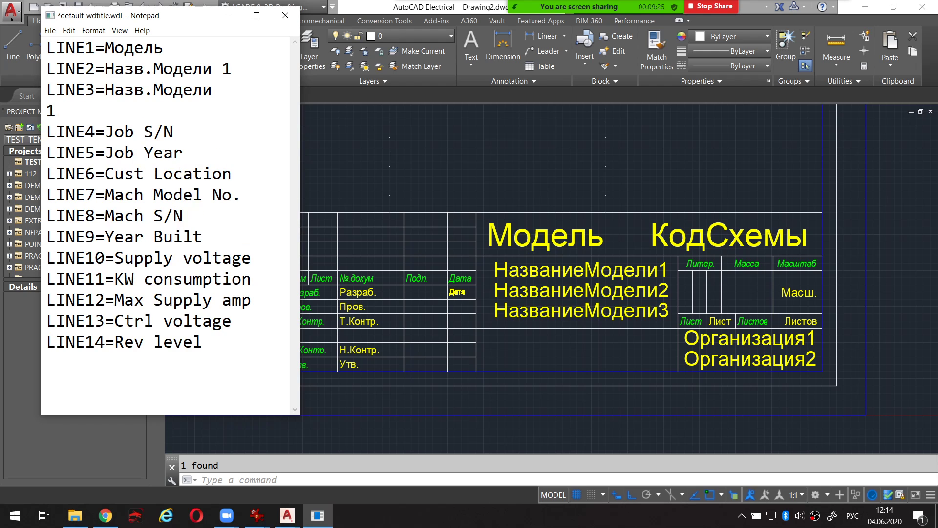
pyautogui.press('BackSpace')
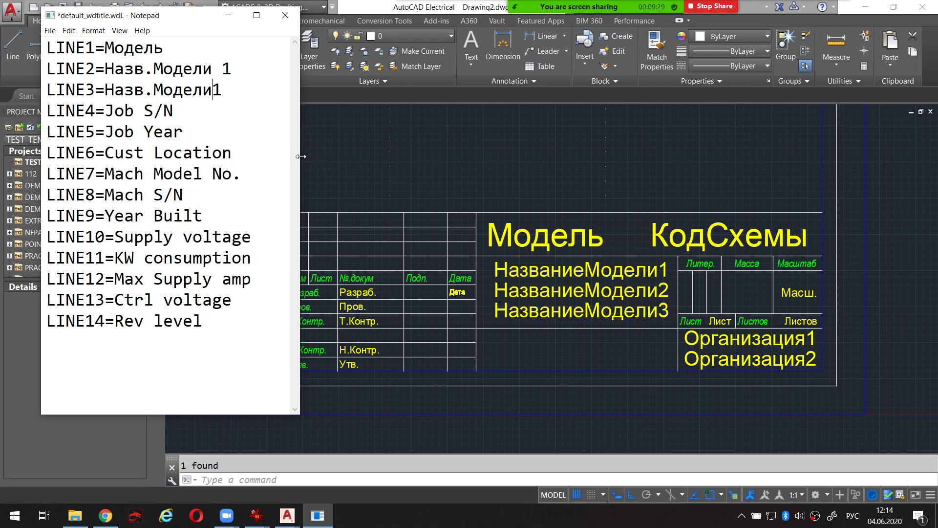
pyautogui.moveTo(301, 156); pyautogui.dragTo(422, 156)
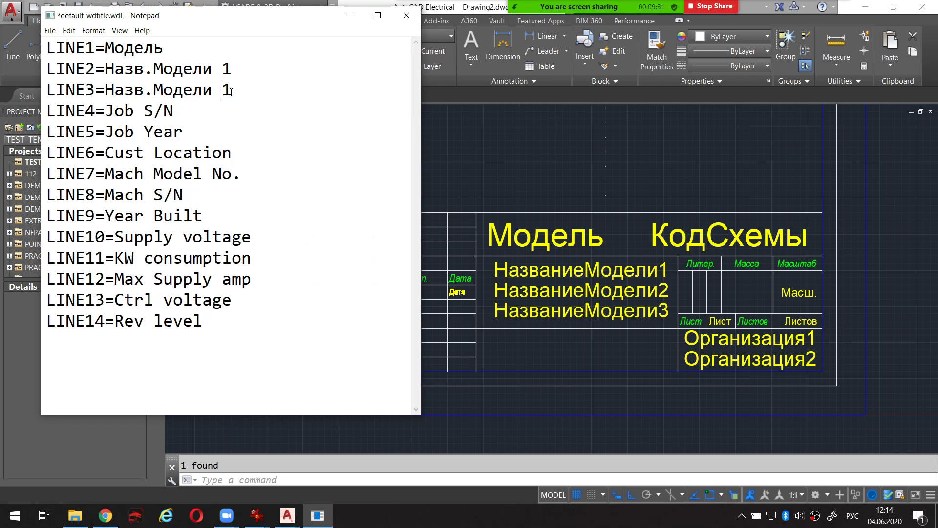
# Step: Number LINE3 as Назв.Модели 2 and relabel LINE4's Job S/N as Назв.Модели 3
pyautogui.hotkey('shift', 'Right')
pyautogui.write('2')
pyautogui.press('Down')
pyautogui.press('Right')
pyautogui.hotkey('shift', 'Left')
pyautogui.hotkey('shift', 'Left')
pyautogui.hotkey('shift', 'Left')
pyautogui.hotkey('shift', 'Left')
pyautogui.hotkey('shift', 'Left')
pyautogui.hotkey('shift', 'Left')
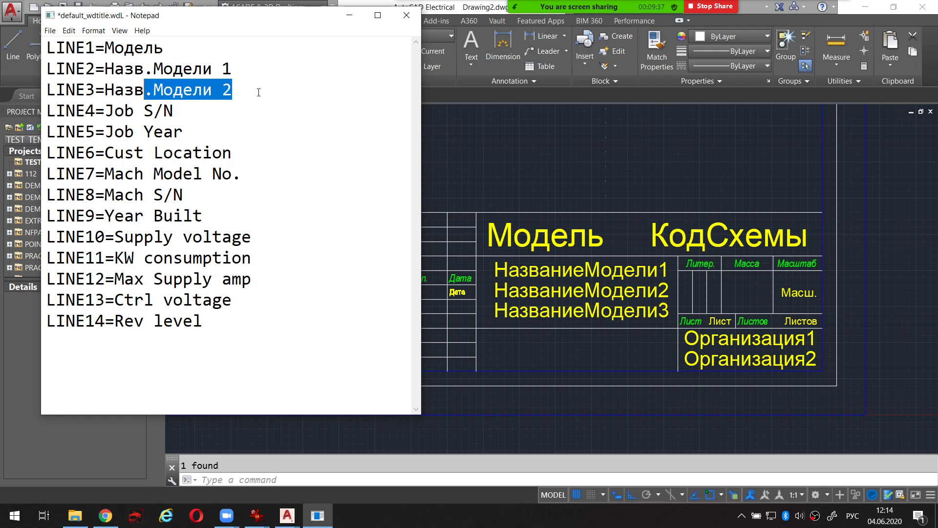
pyautogui.hotkey('shift', 'Left')
pyautogui.hotkey('shift', 'Left')
pyautogui.hotkey('shift', 'Left')
pyautogui.hotkey('shift', 'Left')
pyautogui.hotkey('ctrl', 'c')
pyautogui.press('Down')
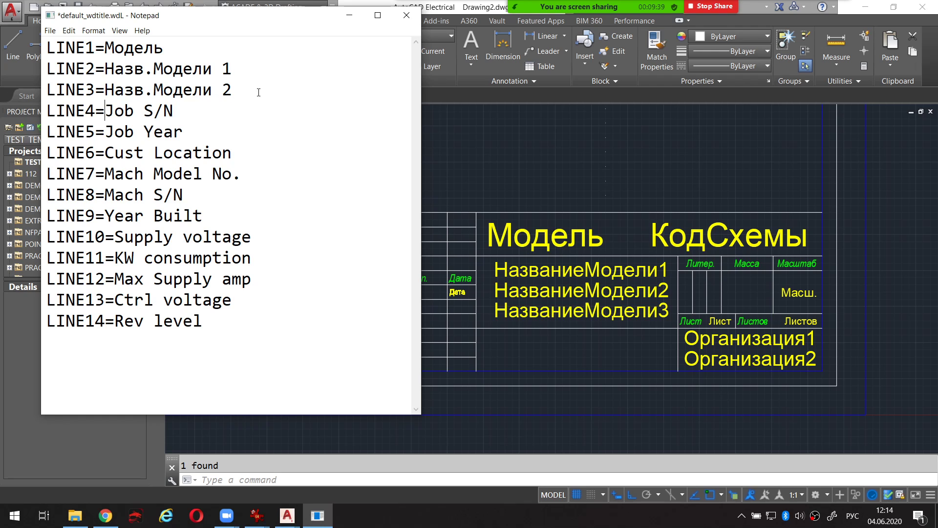
pyautogui.hotkey('shift', 'Right')
pyautogui.hotkey('shift', 'Right')
pyautogui.hotkey('shift', 'Right')
pyautogui.hotkey('shift', 'Right')
pyautogui.hotkey('shift', 'Right')
pyautogui.hotkey('shift', 'Right')
pyautogui.hotkey('shift', 'Right')
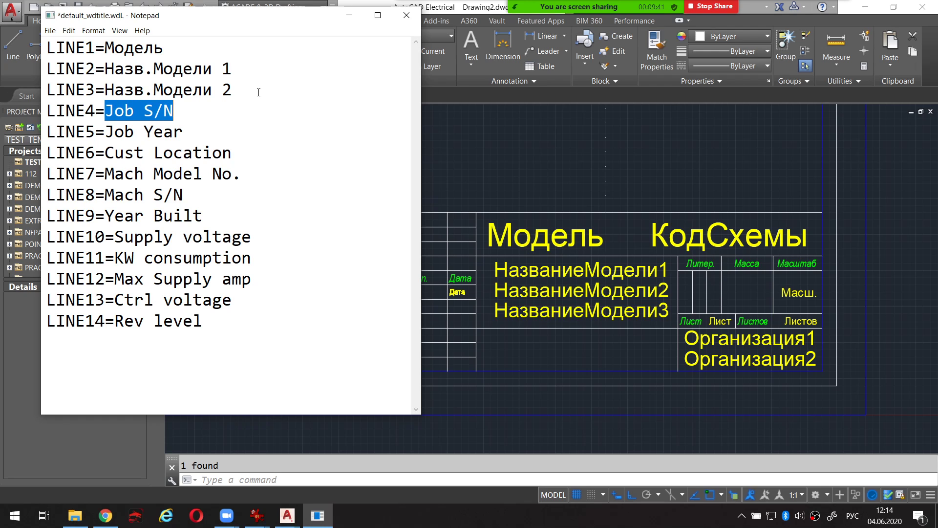
pyautogui.hotkey('ctrl', 'v')
pyautogui.write('3')
pyautogui.press('Down')
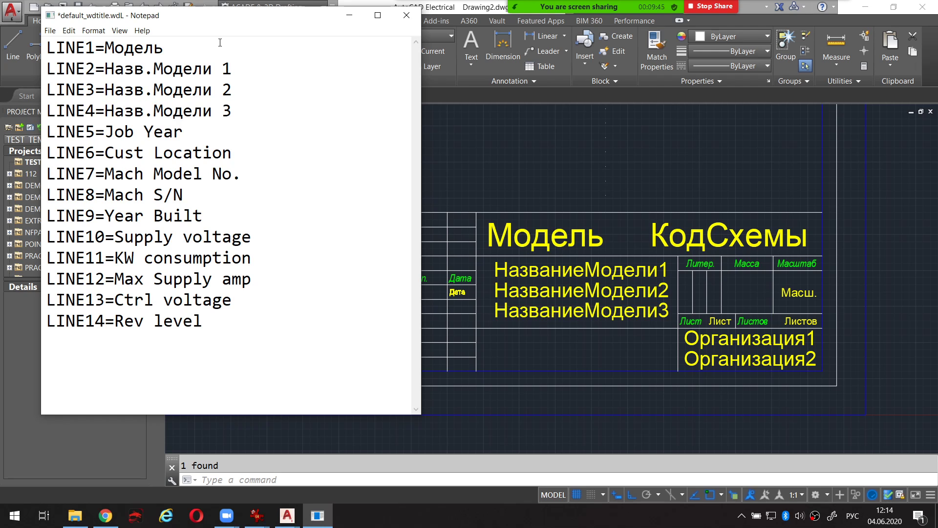
# Step: Relabel LINE5 as Организация 1, save the label file, and return to AutoCAD Electrical
pyautogui.hotkey('shift', 'Left')
pyautogui.hotkey('shift', 'Left')
pyautogui.hotkey('shift', 'Left')
pyautogui.hotkey('shift', 'Left')
pyautogui.hotkey('shift', 'Left')
pyautogui.hotkey('shift', 'Left')
pyautogui.hotkey('shift', 'Left')
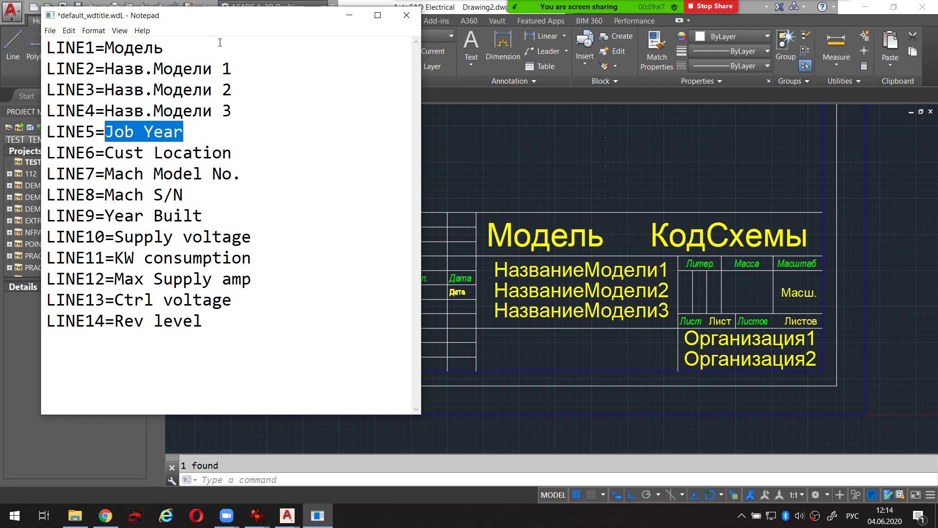
pyautogui.write('Организац')
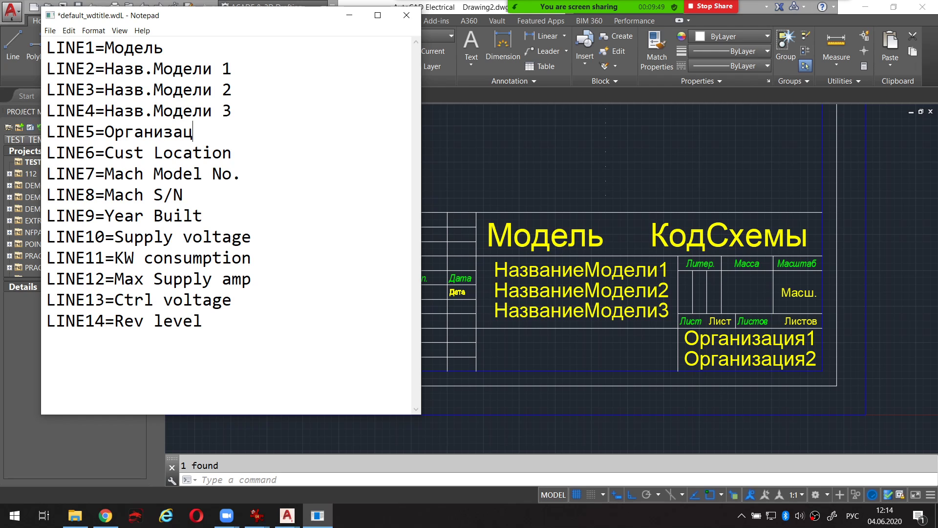
pyautogui.write('ия 1')
pyautogui.hotkey('shift', 'Left')
pyautogui.hotkey('shift', 'Left')
pyautogui.hotkey('shift', 'Left')
pyautogui.hotkey('shift', 'Left')
pyautogui.hotkey('shift', 'Left')
pyautogui.hotkey('shift', 'Left')
pyautogui.hotkey('shift', 'Left')
pyautogui.hotkey('shift', 'Left')
pyautogui.hotkey('shift', 'Left')
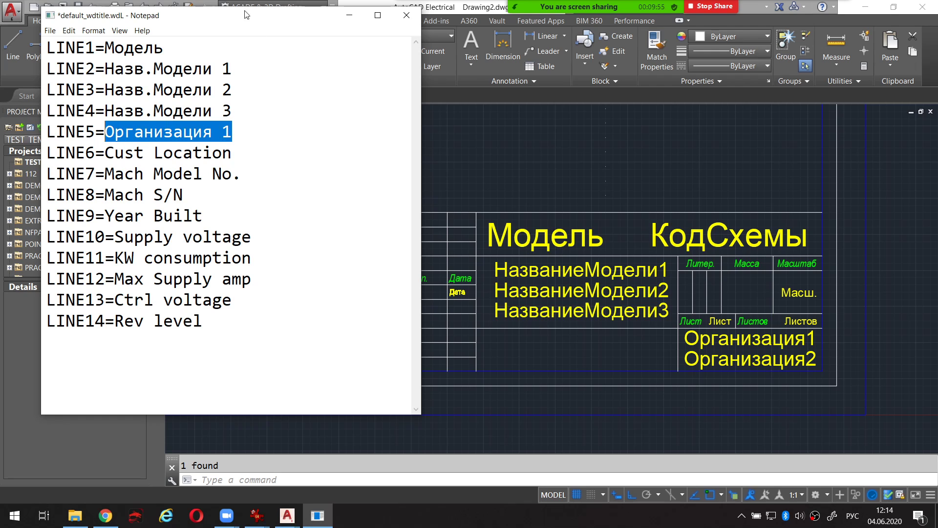
pyautogui.moveTo(245, 10); pyautogui.dragTo(546, 49)
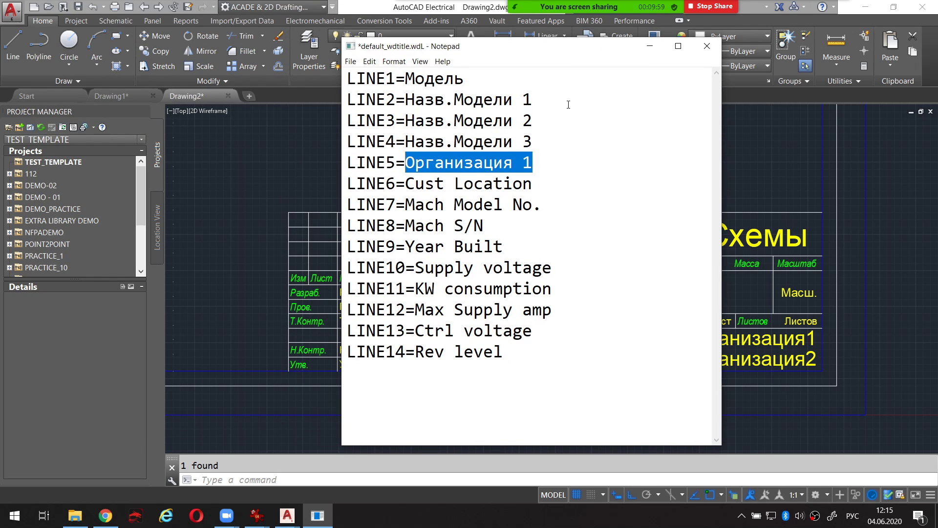
pyautogui.hotkey('ctrl', 's')
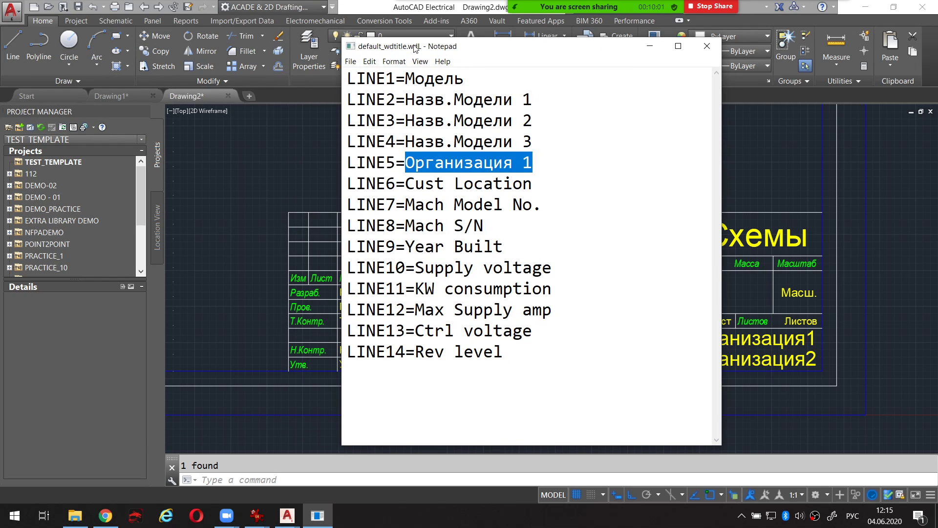
pyautogui.moveTo(415, 47); pyautogui.dragTo(432, 47)
pyautogui.click(368, 61)
pyautogui.click(386, 111)
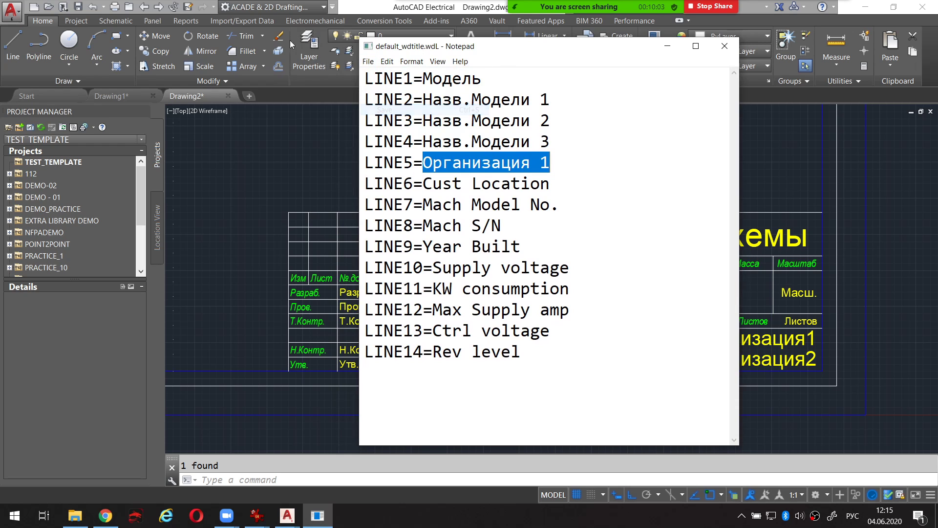
pyautogui.click(289, 40)
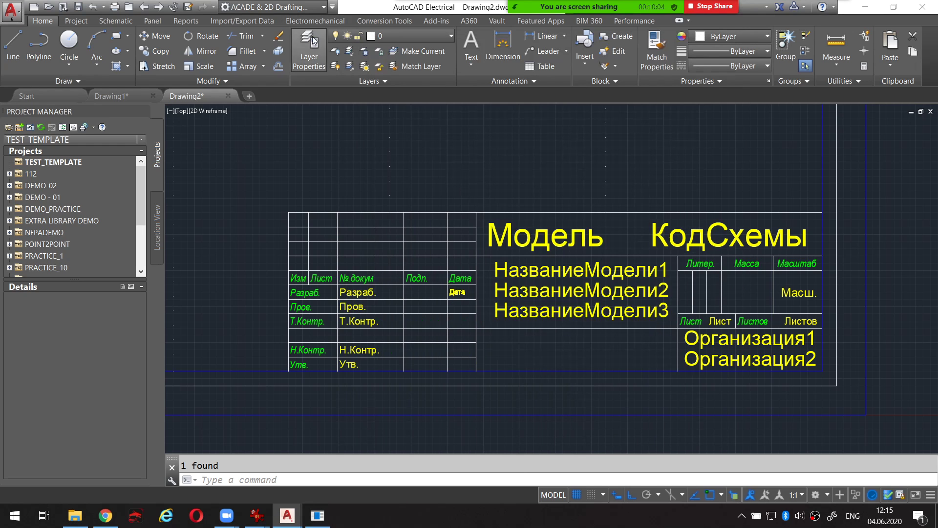
# Step: Run a project-wide update on TEST_TEMPLATE with the current options
pyautogui.click(55, 162)
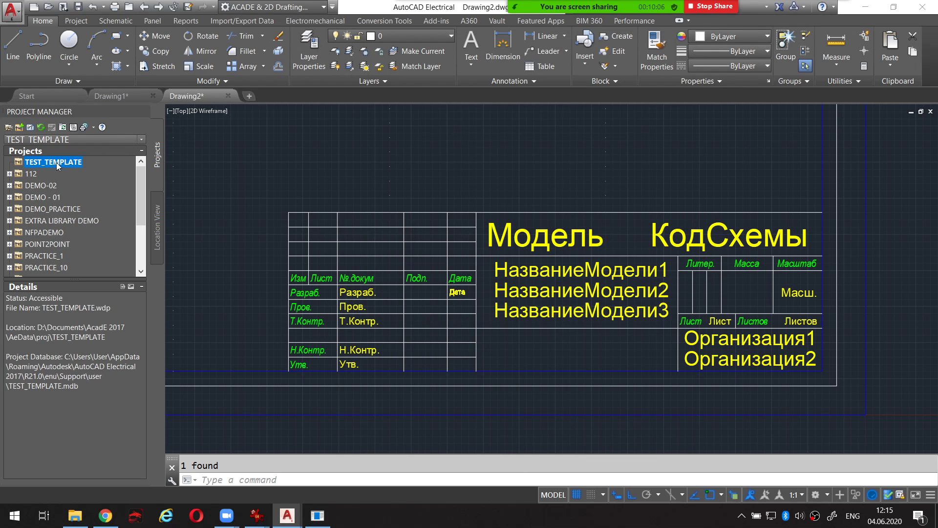
pyautogui.click(62, 128)
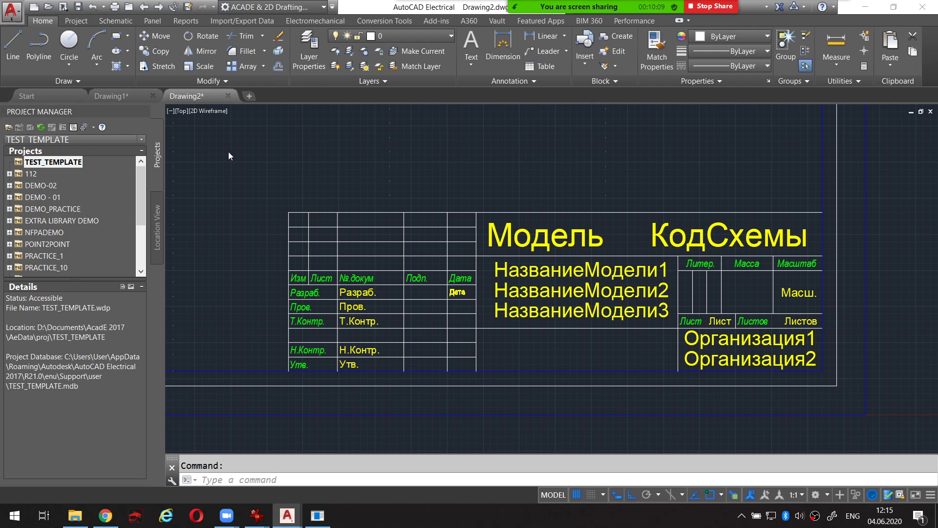
pyautogui.press('Return')
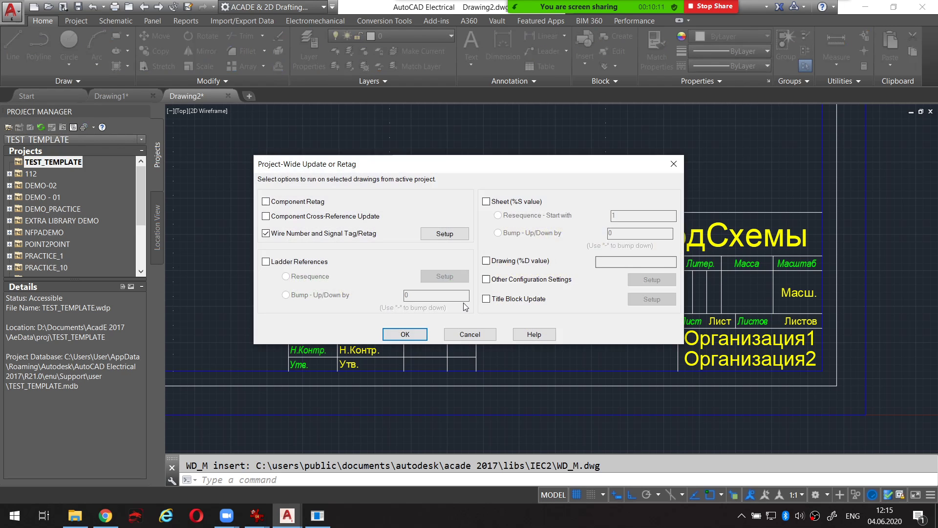
pyautogui.click(406, 335)
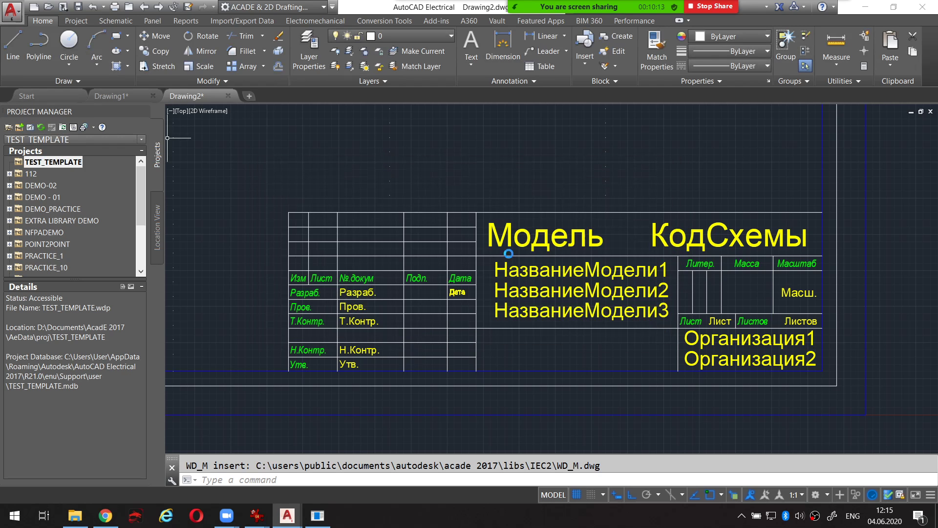
# Step: Open TEST_TEMPLATE's Project Description and review the new Модель through Организация 1 fields
pyautogui.rightClick(55, 161)
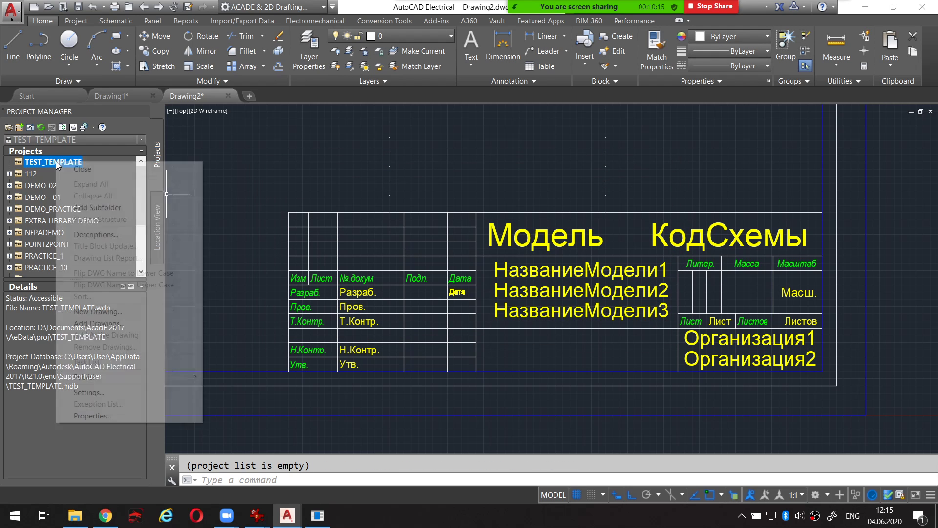
pyautogui.click(88, 233)
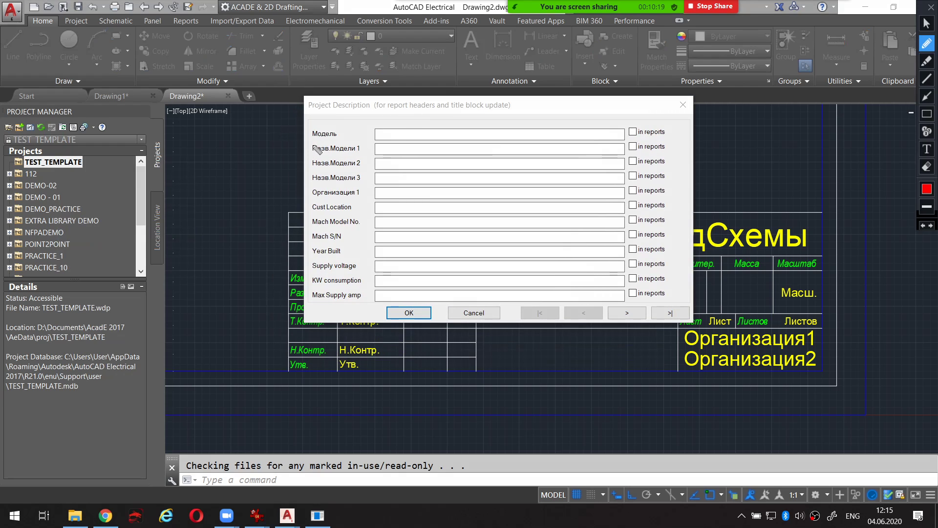
pyautogui.moveTo(314, 138)
pyautogui.mouseDown()
pyautogui.moveTo(338, 137)
pyautogui.moveTo(356, 186)
pyautogui.moveTo(347, 198)
pyautogui.mouseUp()
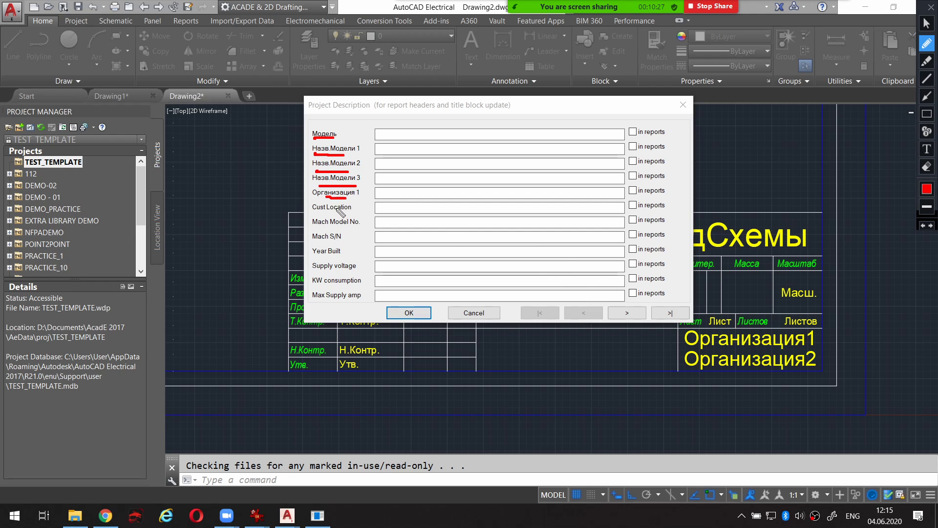
pyautogui.moveTo(321, 213)
pyautogui.mouseDown()
pyautogui.moveTo(352, 213)
pyautogui.moveTo(341, 241)
pyautogui.mouseUp()
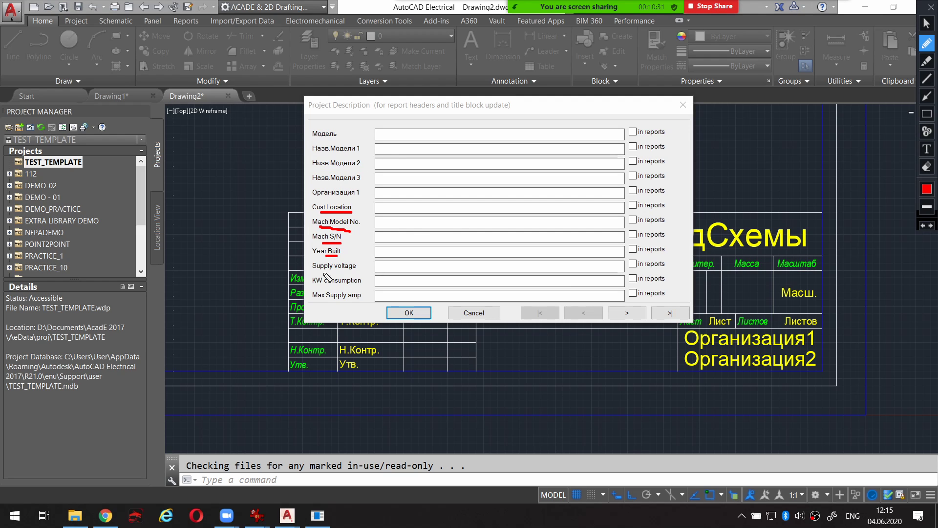
pyautogui.press('Escape')
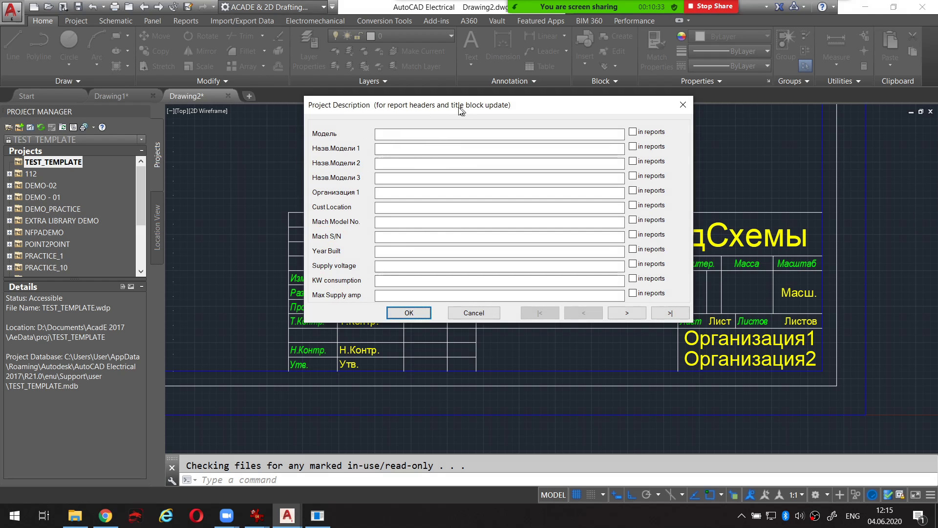
pyautogui.moveTo(462, 105); pyautogui.dragTo(438, 79)
pyautogui.moveTo(308, 101)
pyautogui.mouseDown()
pyautogui.moveTo(276, 163)
pyautogui.moveTo(293, 296)
pyautogui.moveTo(348, 252)
pyautogui.moveTo(357, 112)
pyautogui.moveTo(312, 101)
pyautogui.mouseUp()
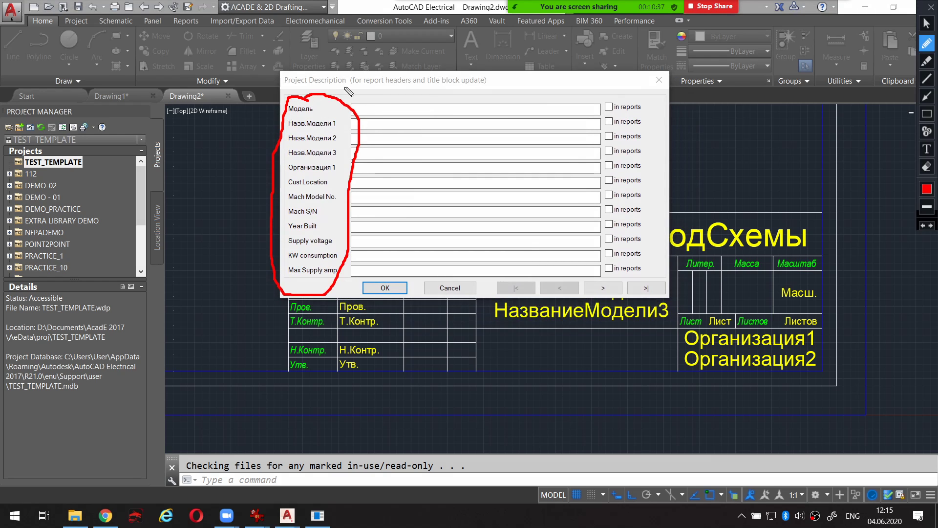
pyautogui.press('Escape')
pyautogui.moveTo(394, 81); pyautogui.dragTo(292, 45)
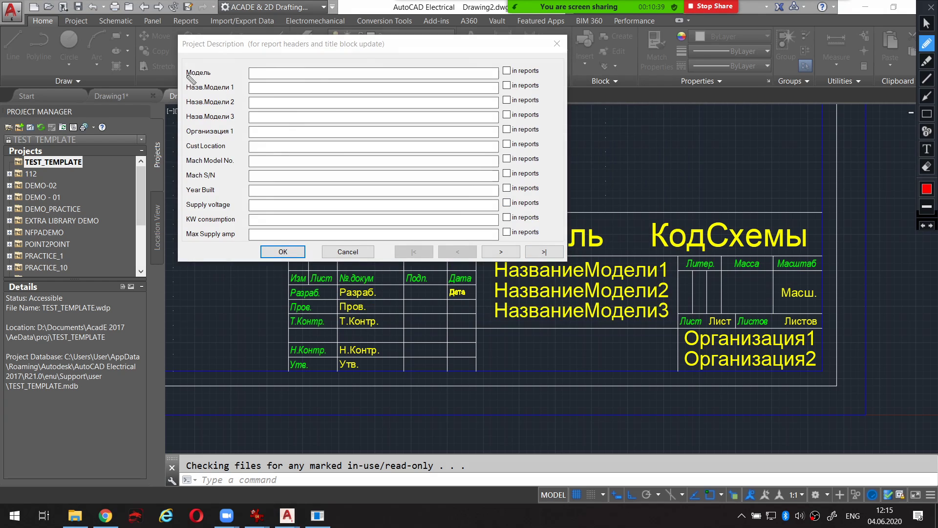
pyautogui.moveTo(185, 74)
pyautogui.mouseDown()
pyautogui.moveTo(210, 76)
pyautogui.moveTo(221, 112)
pyautogui.moveTo(213, 127)
pyautogui.mouseUp()
pyautogui.press('Escape')
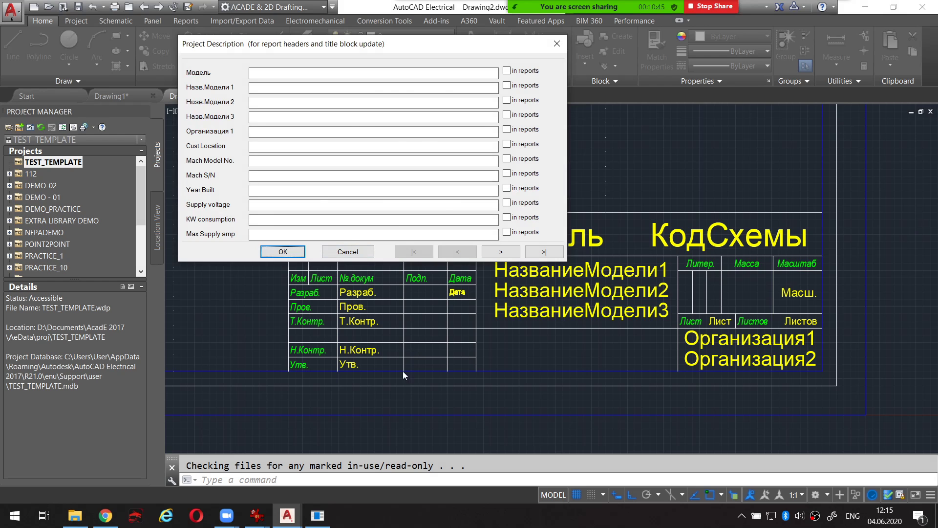
pyautogui.hotkey('alt', 'Tab')
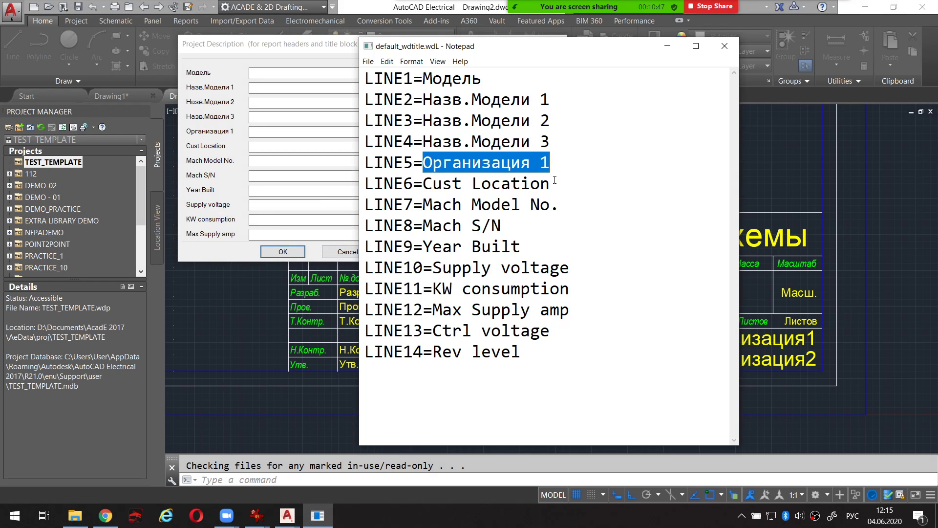
# Step: Relabel LINE6's Cust Location as Организация 2 and close the Project Description dialog
pyautogui.moveTo(555, 181); pyautogui.dragTo(425, 182)
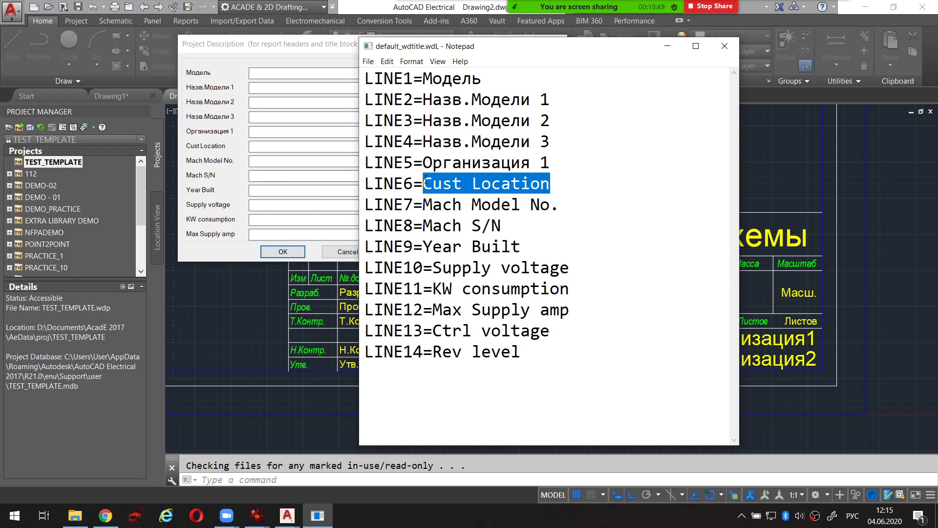
pyautogui.write('Органи')
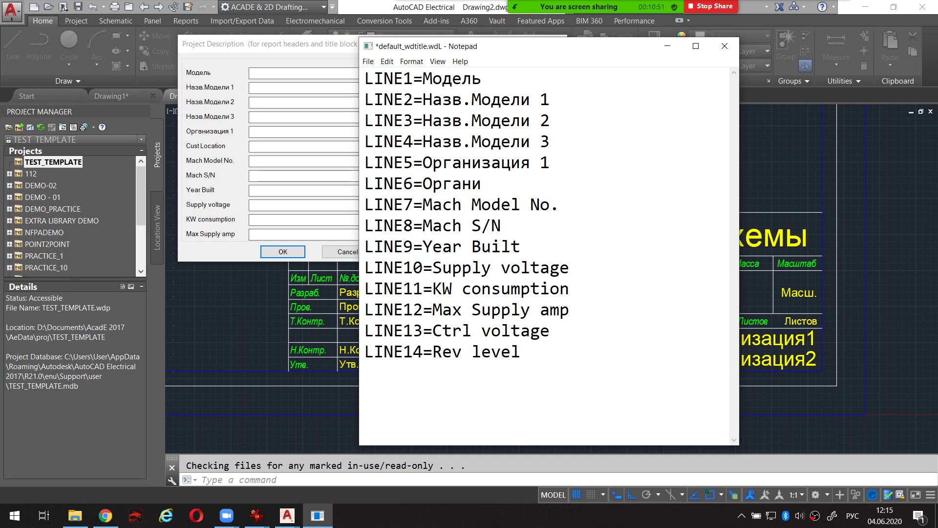
pyautogui.write('зация 2')
pyautogui.click(355, 46)
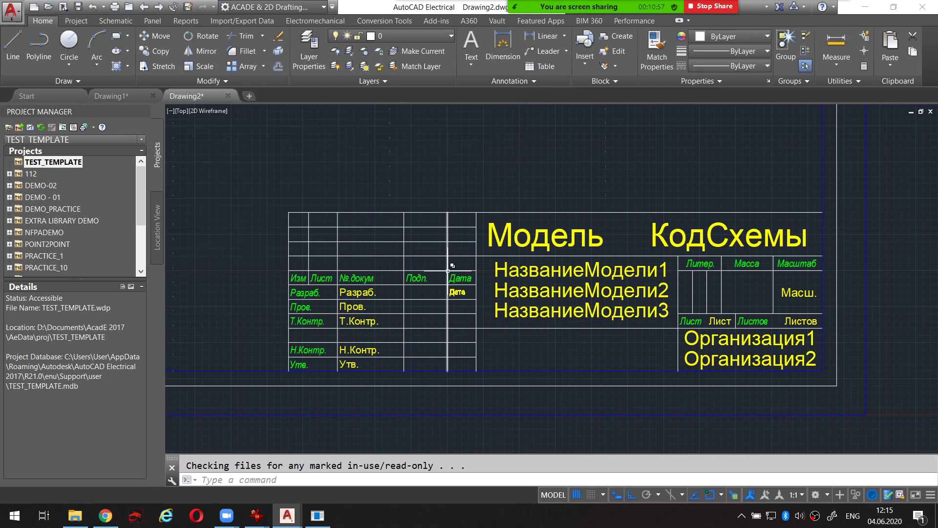
pyautogui.click(235, 254)
pyautogui.click(317, 515)
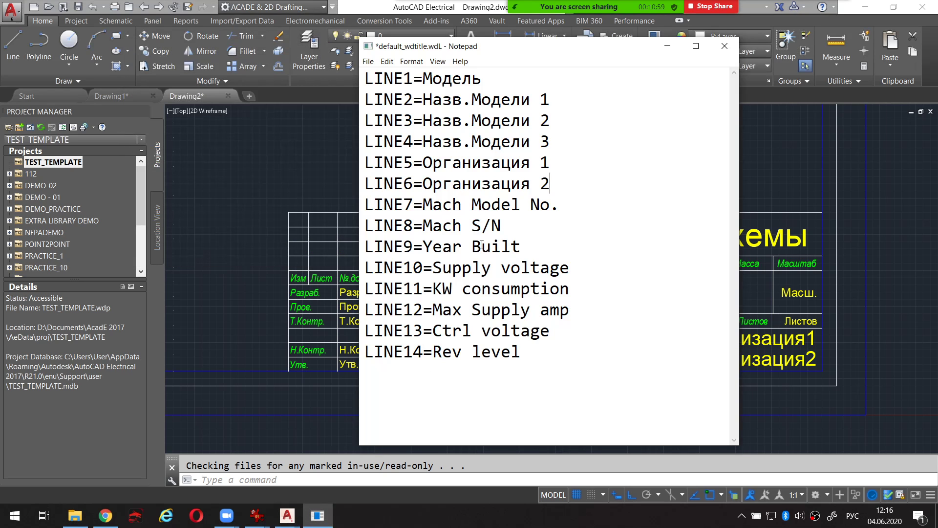
pyautogui.moveTo(488, 46); pyautogui.dragTo(352, 10)
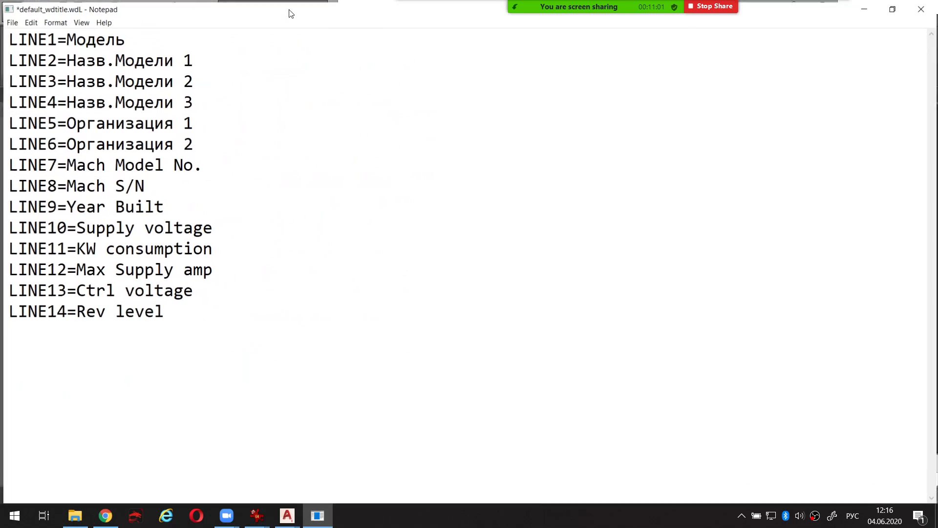
pyautogui.doubleClick(351, 9)
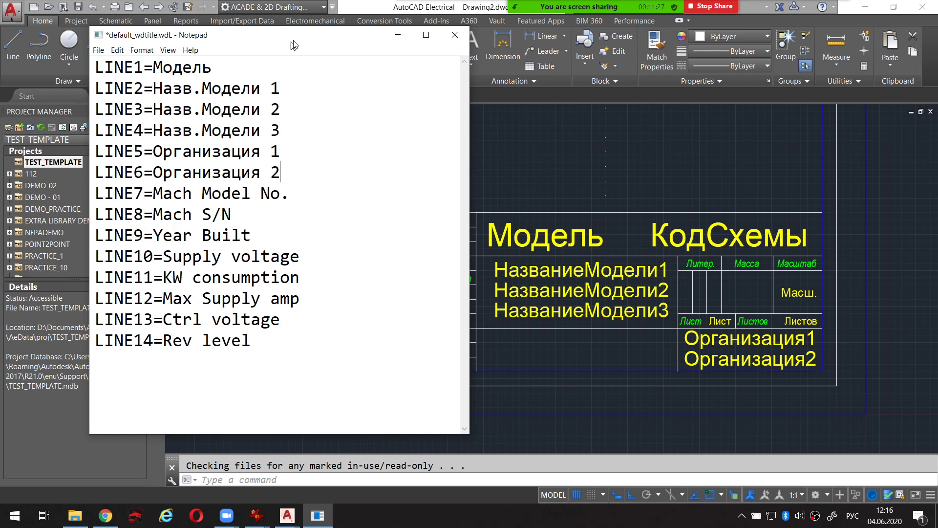
# Step: Relabel LINE7 as Разработал and LINE8 as Проверил
pyautogui.moveTo(289, 41)
pyautogui.mouseDown()
pyautogui.moveTo(712, 43)
pyautogui.moveTo(692, 39)
pyautogui.mouseUp()
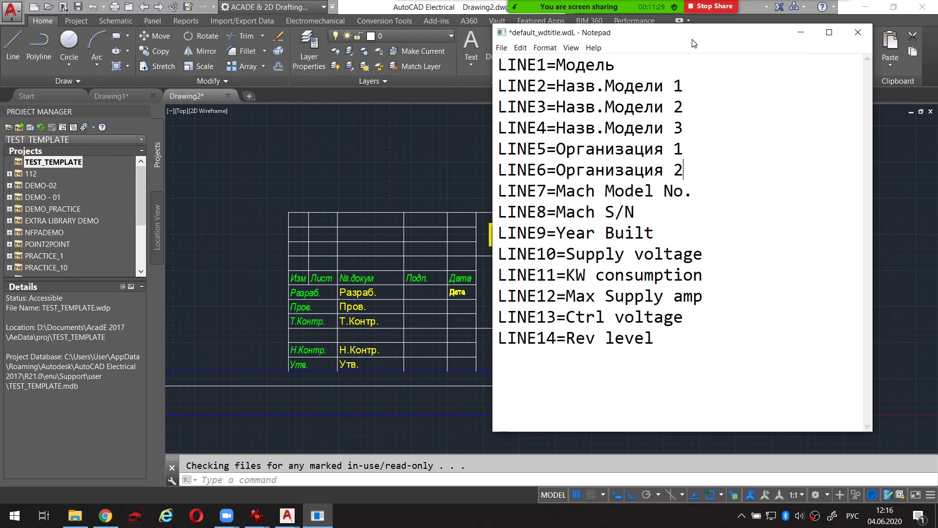
pyautogui.moveTo(689, 198); pyautogui.dragTo(557, 190)
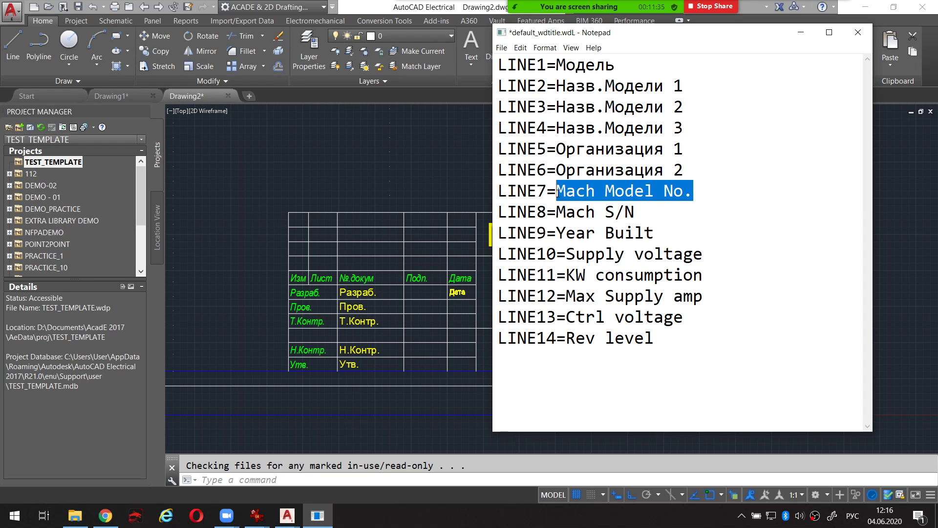
pyautogui.write('Разраб')
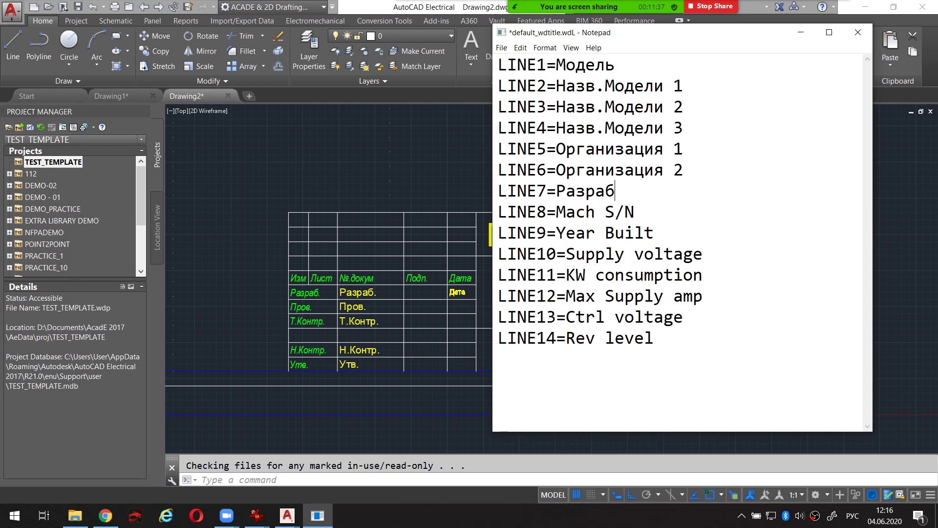
pyautogui.write('отал')
pyautogui.hotkey('shift', 'Left')
pyautogui.hotkey('shift', 'Left')
pyautogui.hotkey('shift', 'Left')
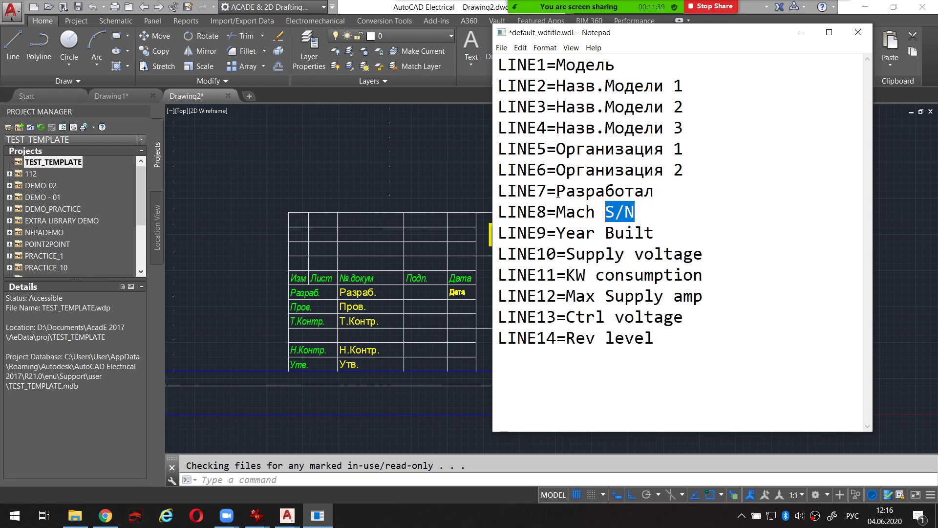
pyautogui.hotkey('shift', 'Left')
pyautogui.hotkey('shift', 'Left')
pyautogui.hotkey('shift', 'Left')
pyautogui.hotkey('shift', 'Left')
pyautogui.hotkey('shift', 'Left')
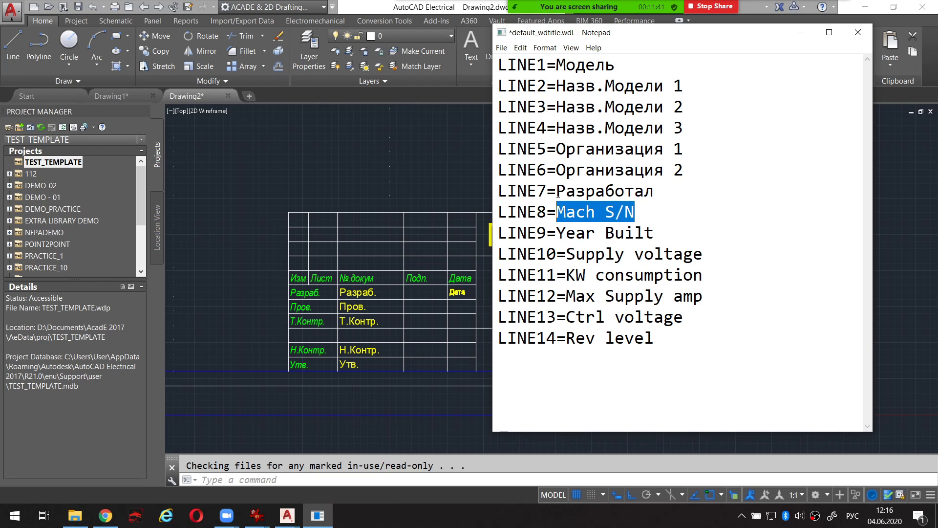
pyautogui.write('Провер')
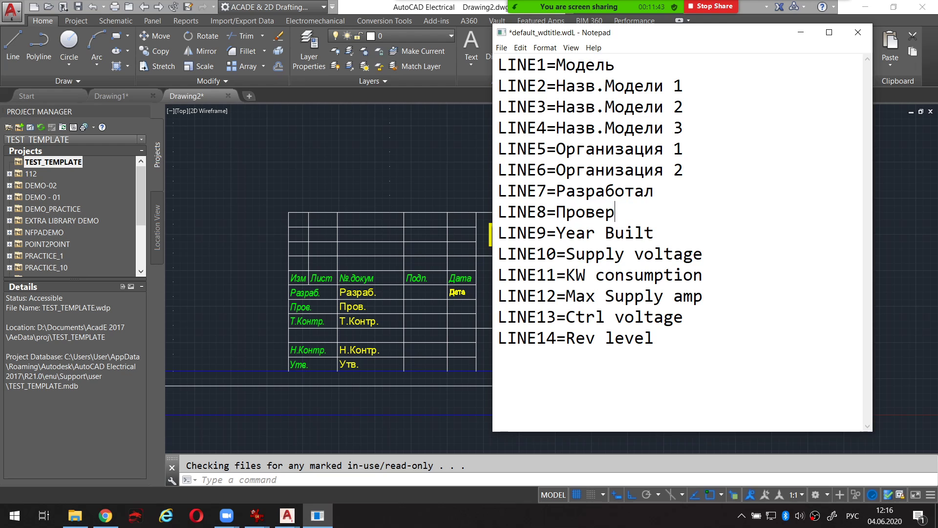
pyautogui.write('ил')
# Step: Relabel LINE9 and LINE10 as Т.Контр and н.Контр, trimming the typed Контрол endings
pyautogui.press('Left')
pyautogui.press('Left')
pyautogui.press('Left')
pyautogui.press('Right')
pyautogui.press('Right')
pyautogui.hotkey('shift', 'Right')
pyautogui.hotkey('shift', 'Right')
pyautogui.hotkey('shift', 'Right')
pyautogui.hotkey('shift', 'Right')
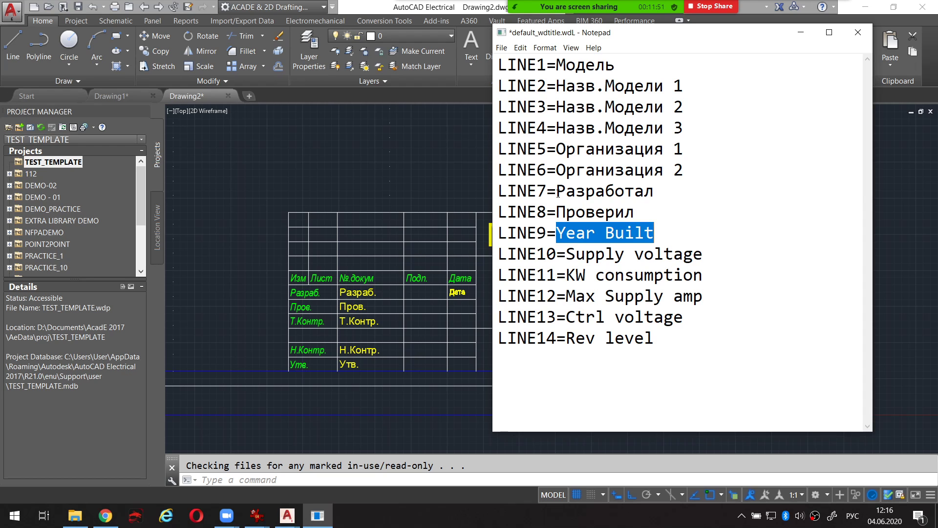
pyautogui.write('Т.')
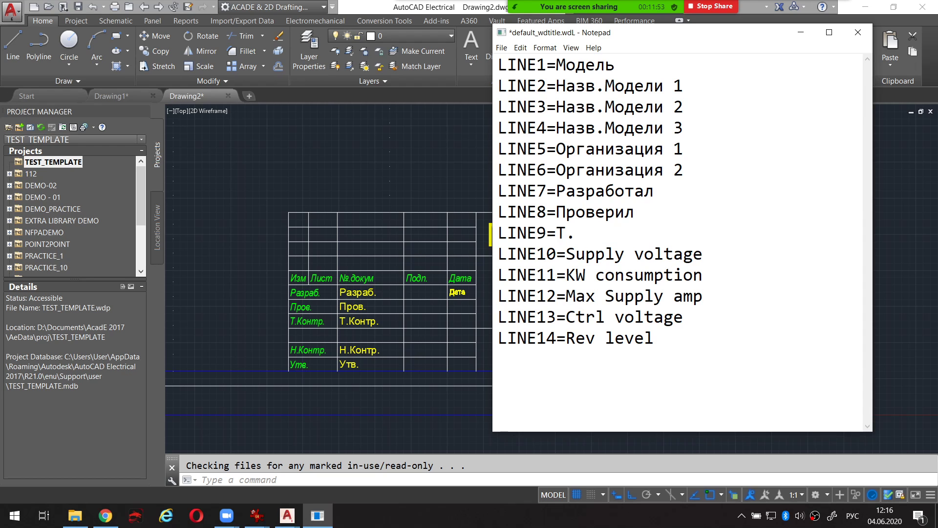
pyautogui.write('Контрол')
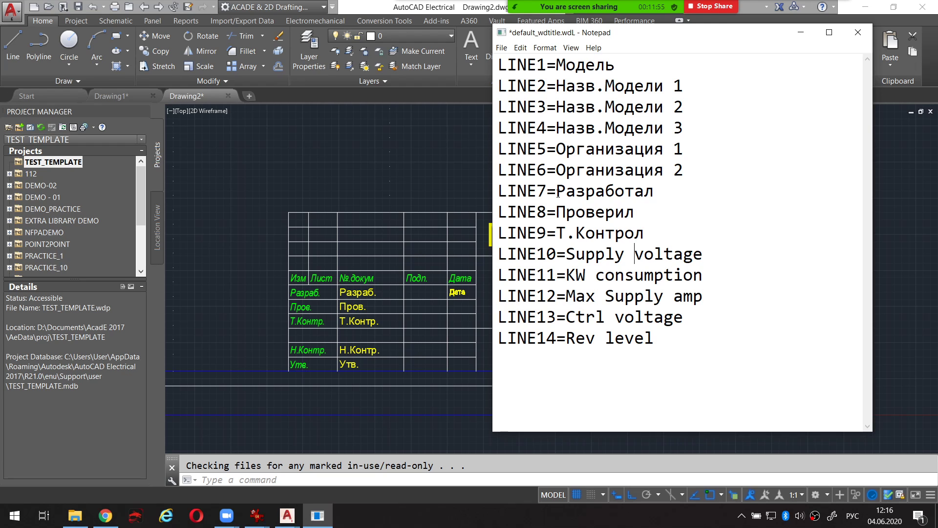
pyautogui.hotkey('shift', 'Right')
pyautogui.hotkey('shift', 'Right')
pyautogui.hotkey('shift', 'Right')
pyautogui.hotkey('shift', 'Right')
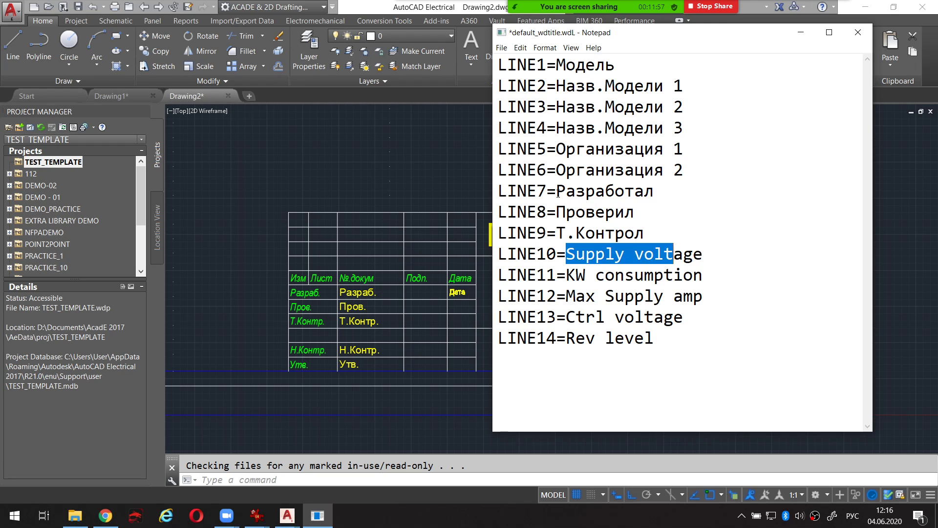
pyautogui.hotkey('shift', 'Right')
pyautogui.hotkey('shift', 'Right')
pyautogui.hotkey('shift', 'Right')
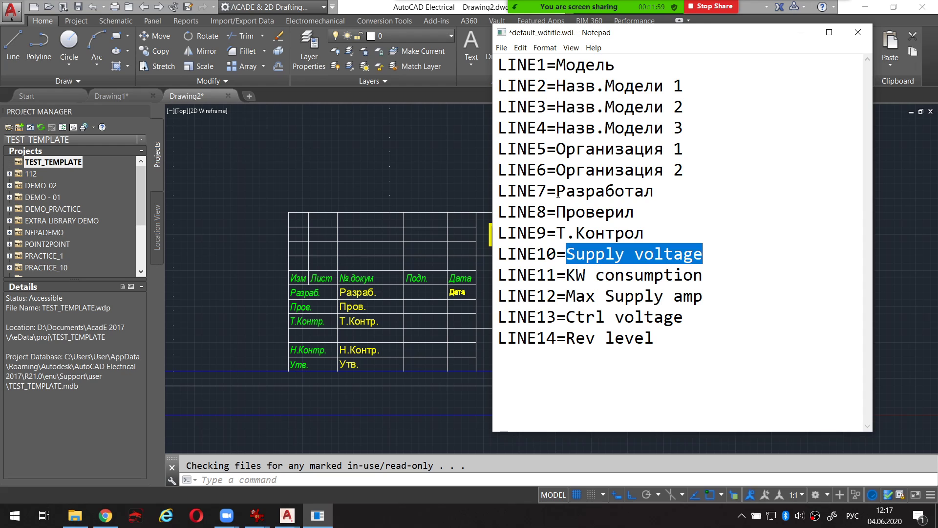
pyautogui.write('н.Контр')
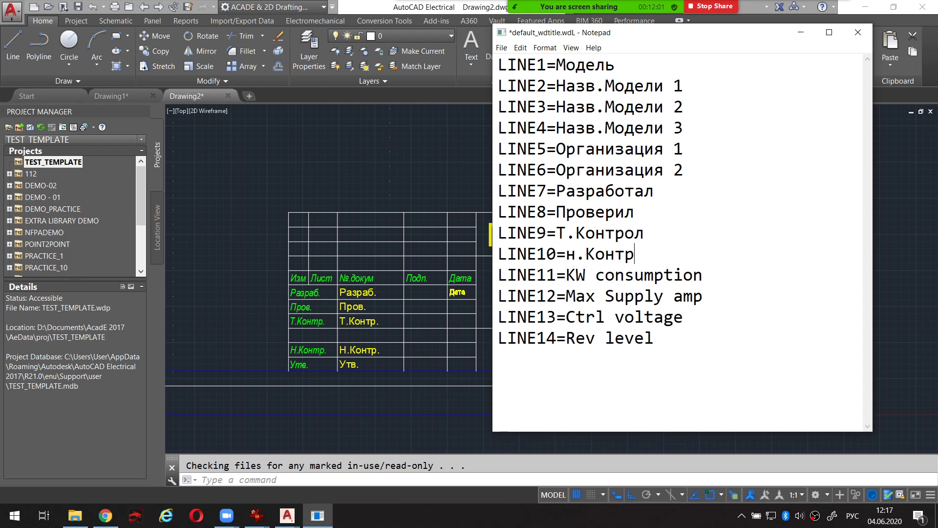
pyautogui.write('ол')
pyautogui.press('BackSpace')
pyautogui.press('BackSpace')
pyautogui.click(626, 254)
pyautogui.press('BackSpace')
pyautogui.press('BackSpace')
# Step: Relabel LINE11 as Утвердил and select LINE12's Max Supply amp for replacement
pyautogui.hotkey('shift', 'Right')
pyautogui.hotkey('shift', 'Right')
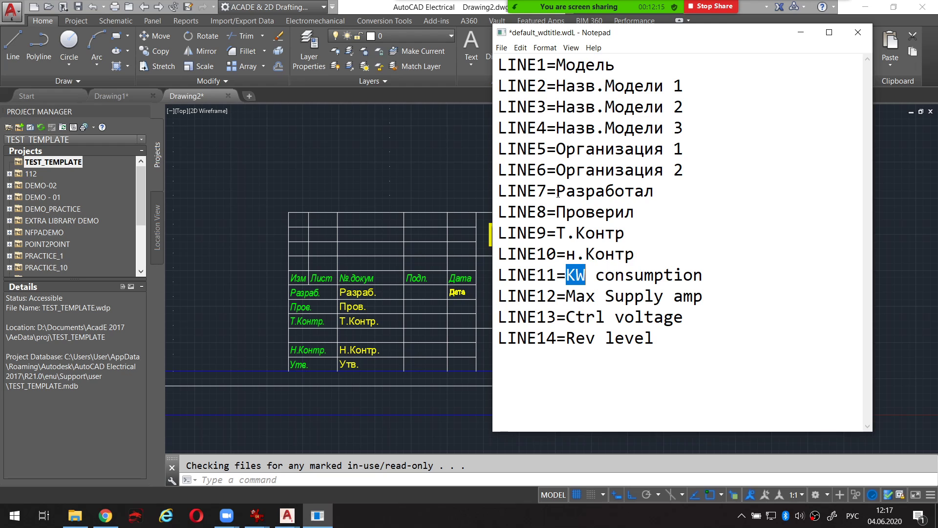
pyautogui.hotkey('shift', 'Right')
pyautogui.hotkey('shift', 'Right')
pyautogui.hotkey('shift', 'Right')
pyautogui.hotkey('shift', 'Right')
pyautogui.hotkey('shift', 'Right')
pyautogui.hotkey('shift', 'Right')
pyautogui.hotkey('shift', 'Right')
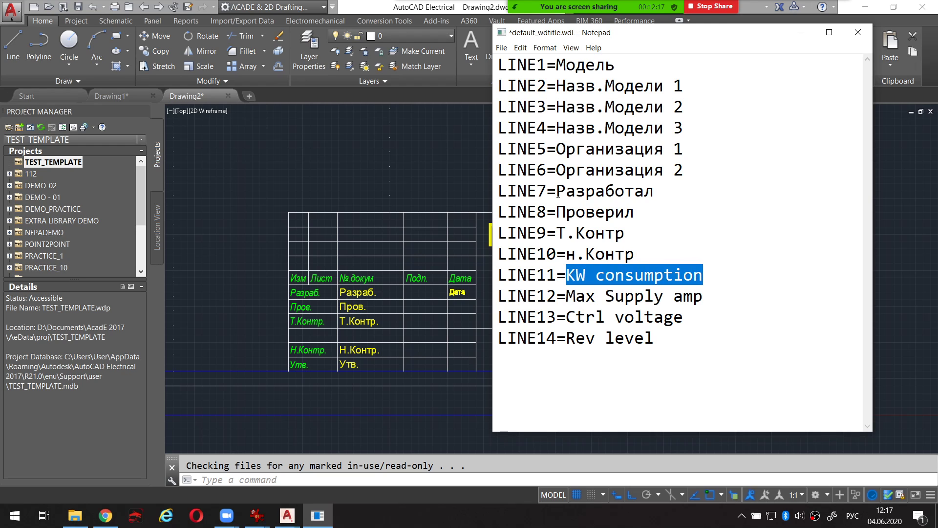
pyautogui.write('Утвер')
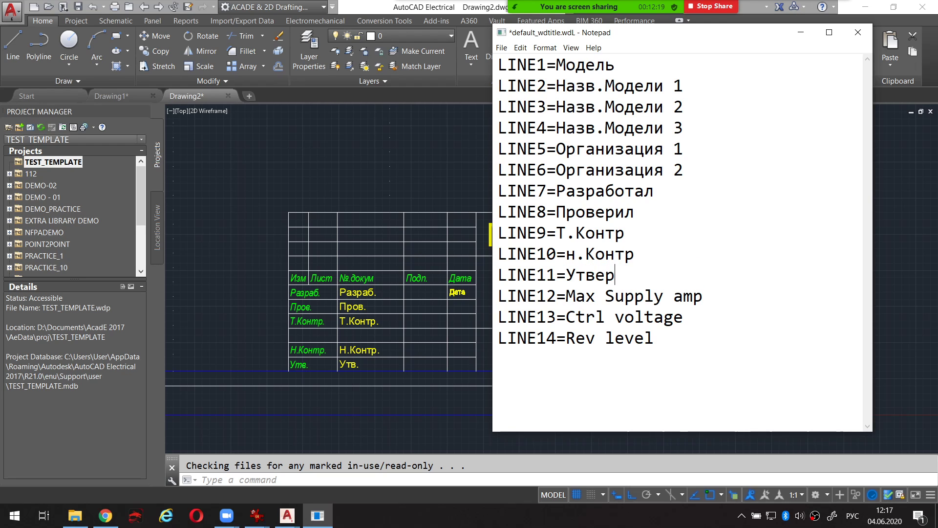
pyautogui.write('т')
pyautogui.press('BackSpace')
pyautogui.write('дил')
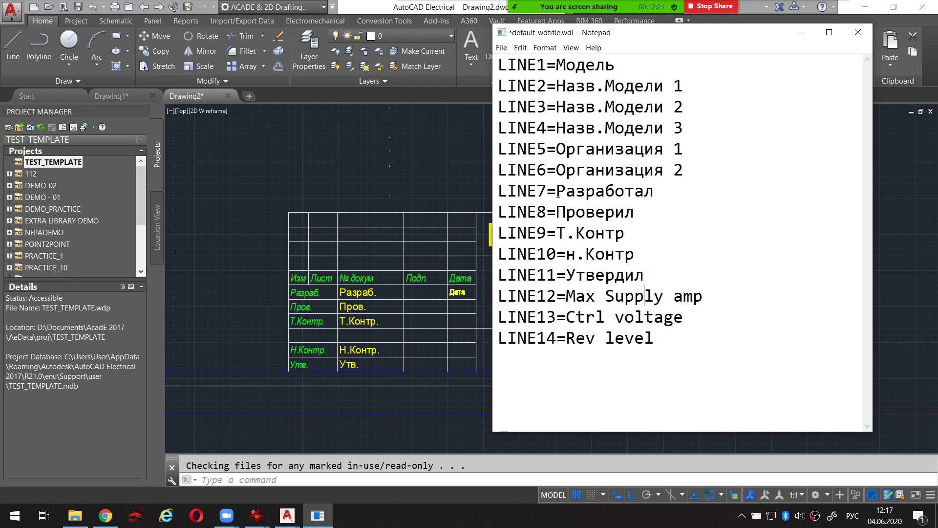
pyautogui.hotkey('shift', 'Right')
pyautogui.hotkey('shift', 'Right')
pyautogui.hotkey('shift', 'Right')
pyautogui.hotkey('shift', 'Right')
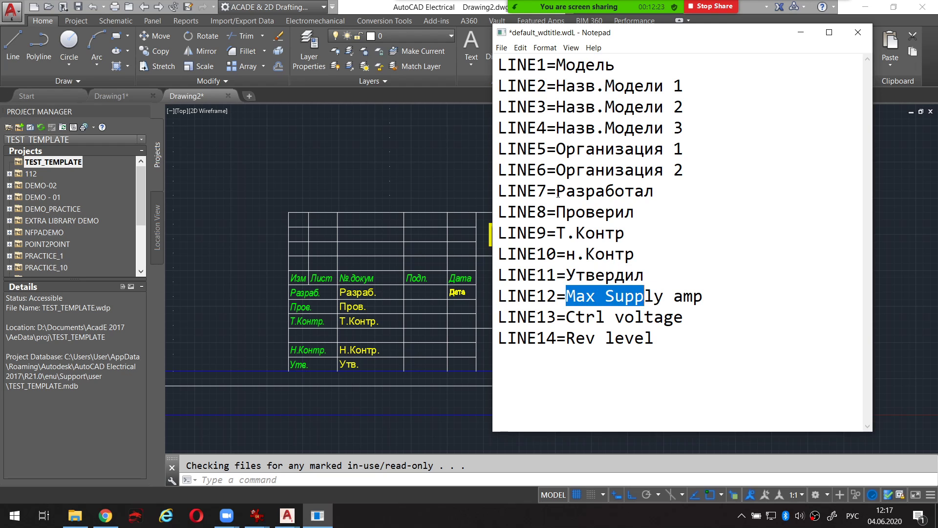
pyautogui.hotkey('shift', 'Right')
pyautogui.hotkey('shift', 'Right')
pyautogui.hotkey('shift', 'Right')
pyautogui.hotkey('shift', 'Right')
# Step: Set the LINE12 label to Дата with a capital first letter
pyautogui.write('дата')
pyautogui.press('Down')
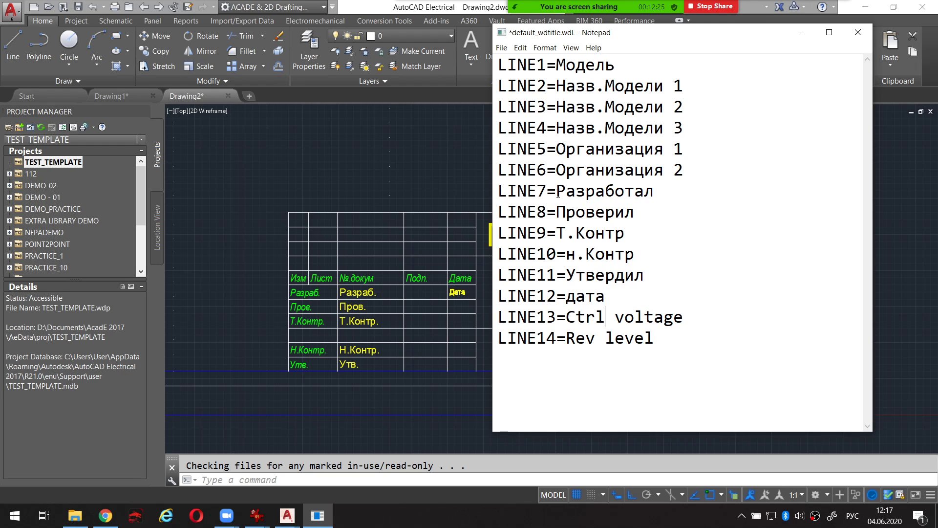
pyautogui.hotkey('shift', 'Right')
pyautogui.write('Д')
pyautogui.press('Down')
pyautogui.press('Left')
pyautogui.press('Left')
pyautogui.press('Left')
pyautogui.press('Left')
pyautogui.press('Left')
# Step: Replace LINE13's Ctrl voltage with Масштаб and delete the LINE14 entry
pyautogui.moveTo(693, 38)
pyautogui.mouseDown()
pyautogui.moveTo(334, 30)
pyautogui.moveTo(424, 54)
pyautogui.mouseUp()
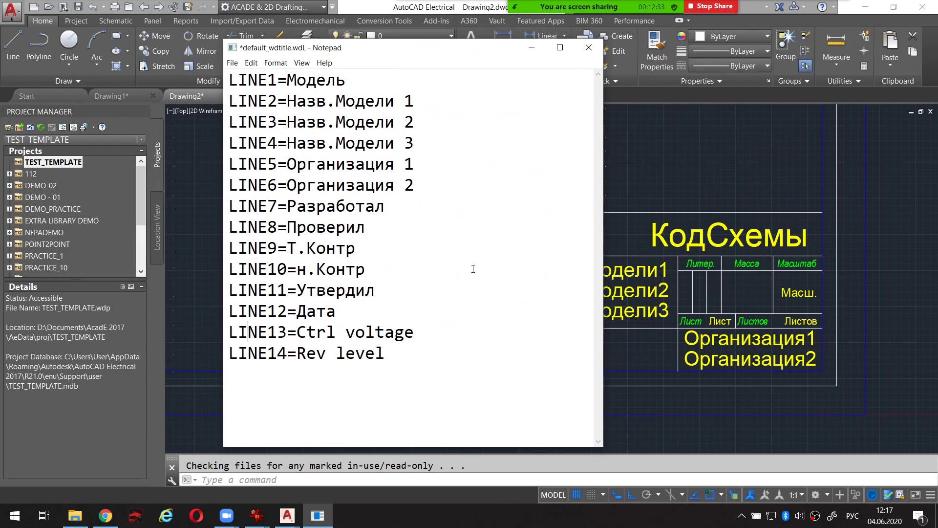
pyautogui.moveTo(406, 352); pyautogui.dragTo(233, 331)
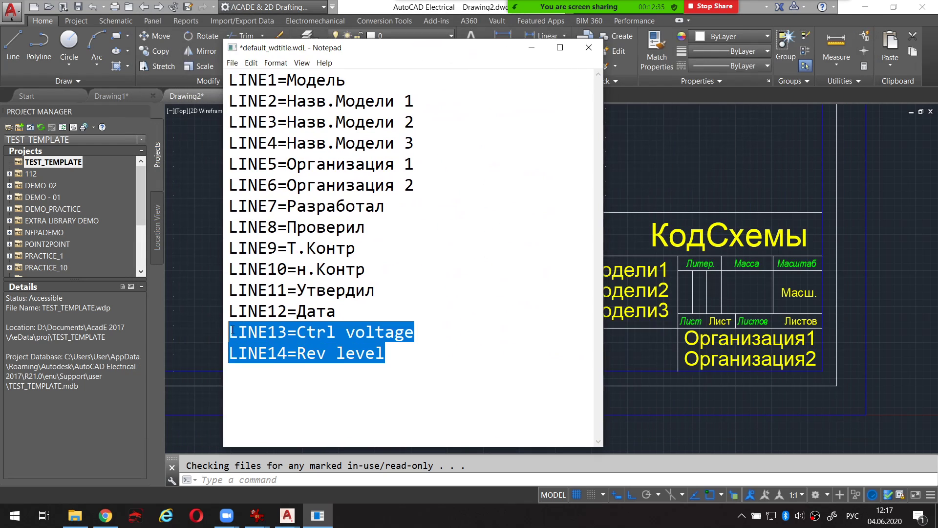
pyautogui.click(305, 343)
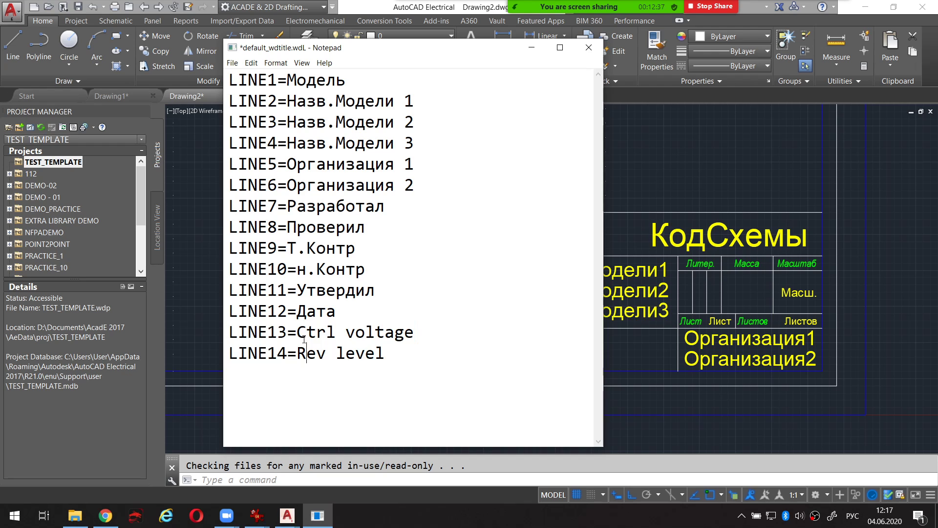
pyautogui.moveTo(299, 334); pyautogui.dragTo(426, 332)
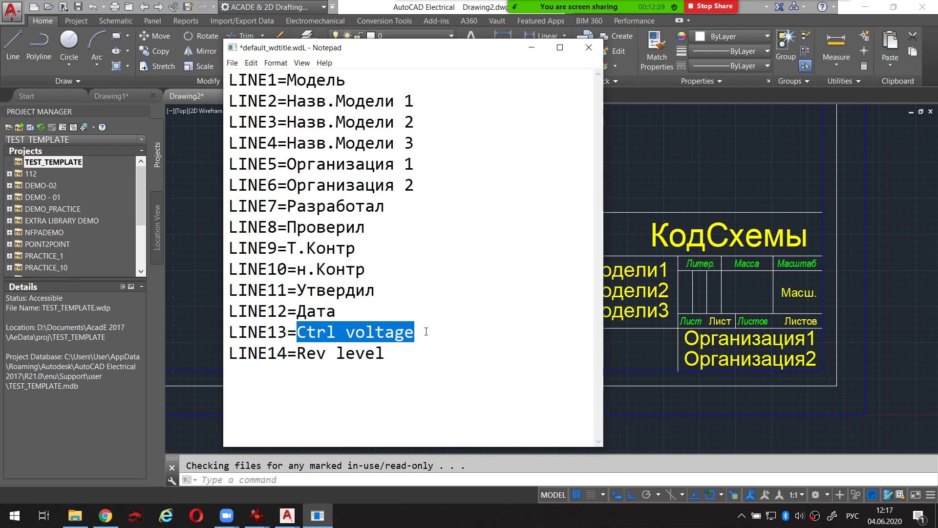
pyautogui.write('Масштаб')
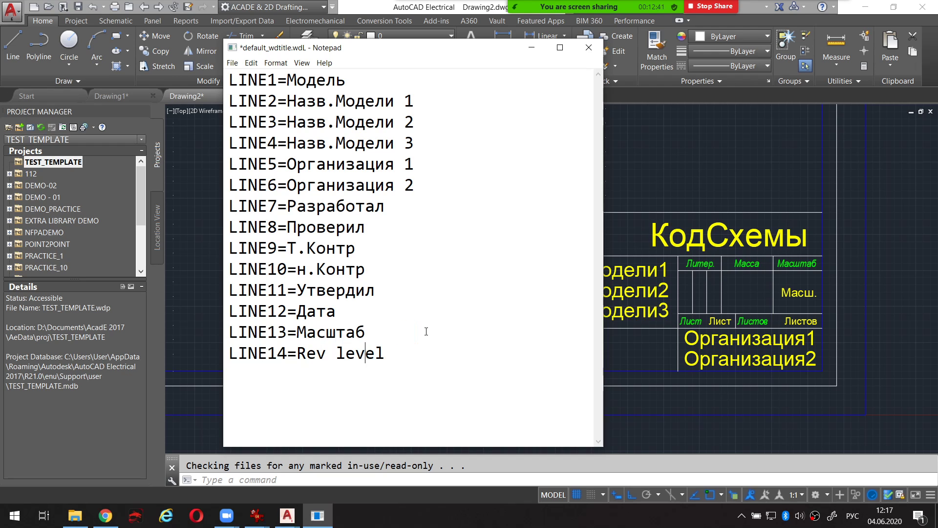
pyautogui.press('Left')
pyautogui.press('Left')
pyautogui.press('Left')
pyautogui.press('Left')
pyautogui.press('Right')
pyautogui.moveTo(382, 356); pyautogui.dragTo(233, 353)
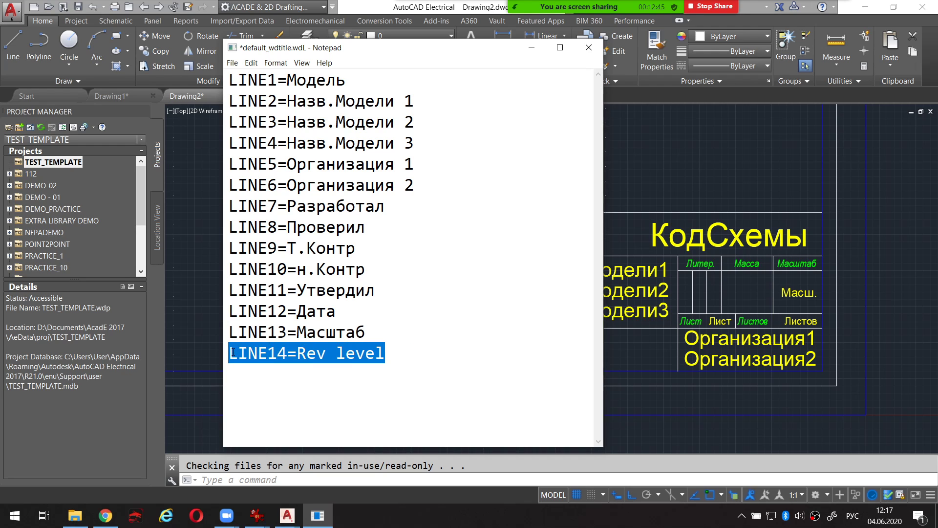
pyautogui.press('Delete')
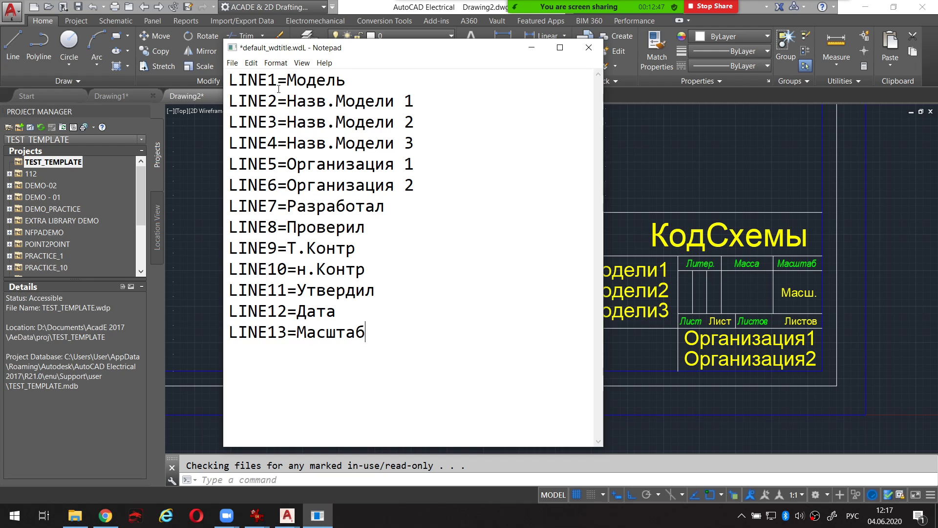
# Step: Save the label file and return to AutoCAD Electrical
pyautogui.click(232, 63)
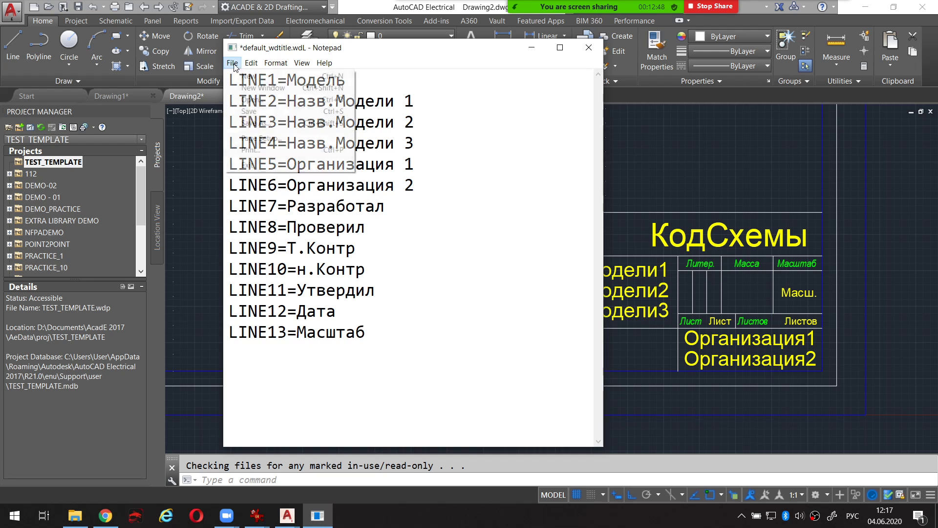
pyautogui.click(249, 111)
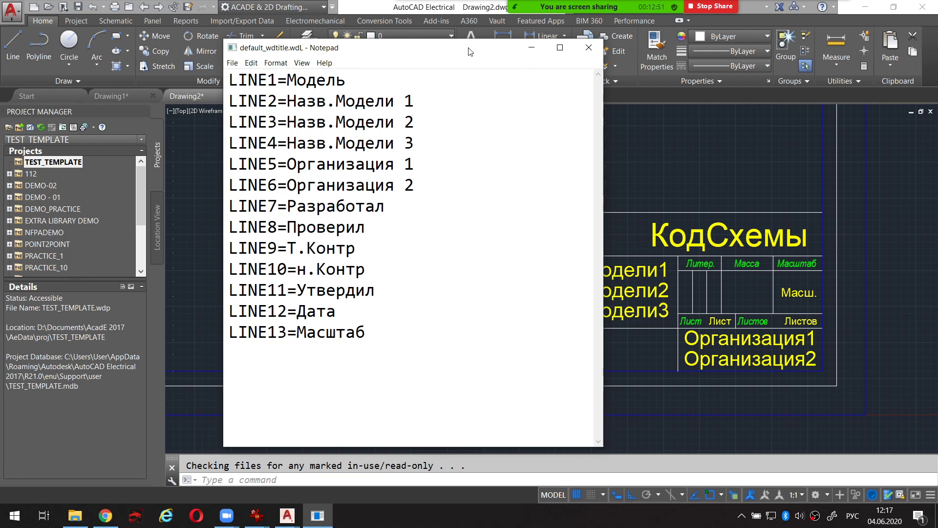
pyautogui.moveTo(469, 52); pyautogui.dragTo(686, 43)
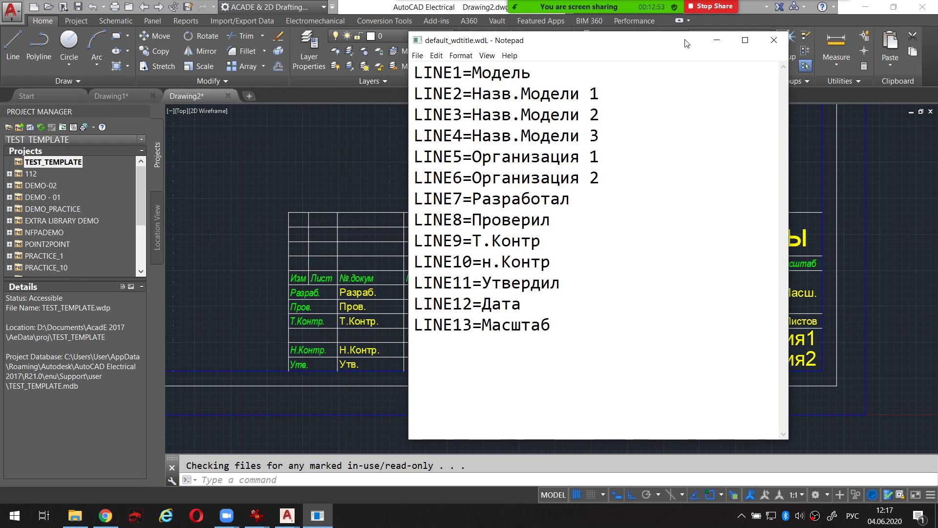
pyautogui.click(716, 41)
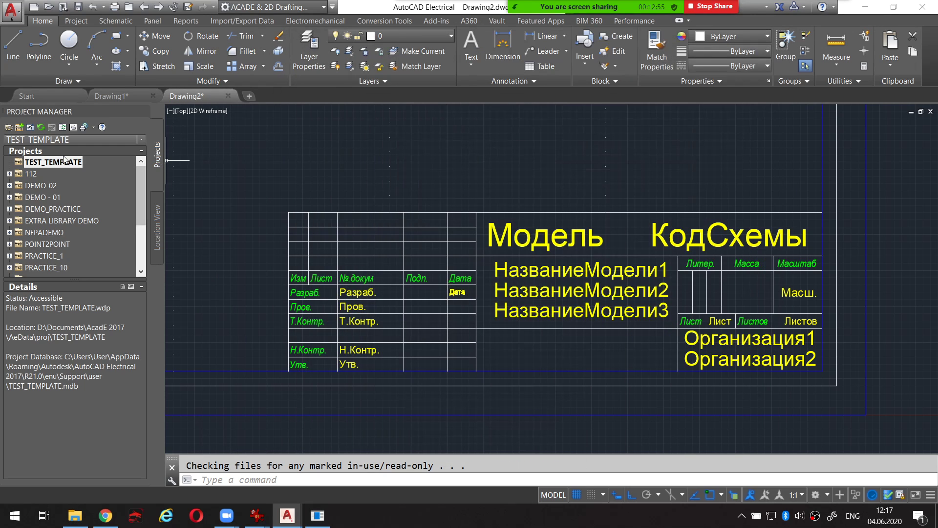
# Step: Compare TEST_TEMPLATE's description fields Назв.Модели, Разработал, Проверил, н.Контр with the title block, then close
pyautogui.rightClick(38, 162)
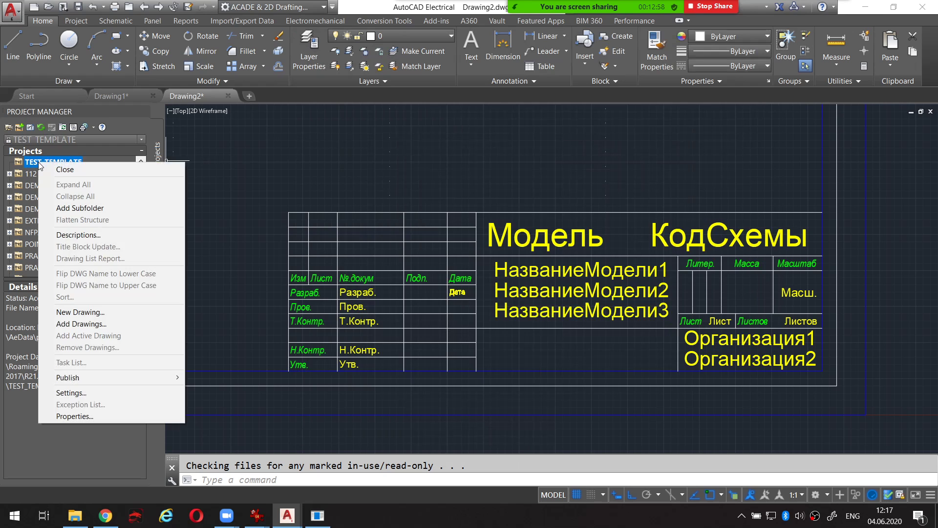
pyautogui.click(102, 237)
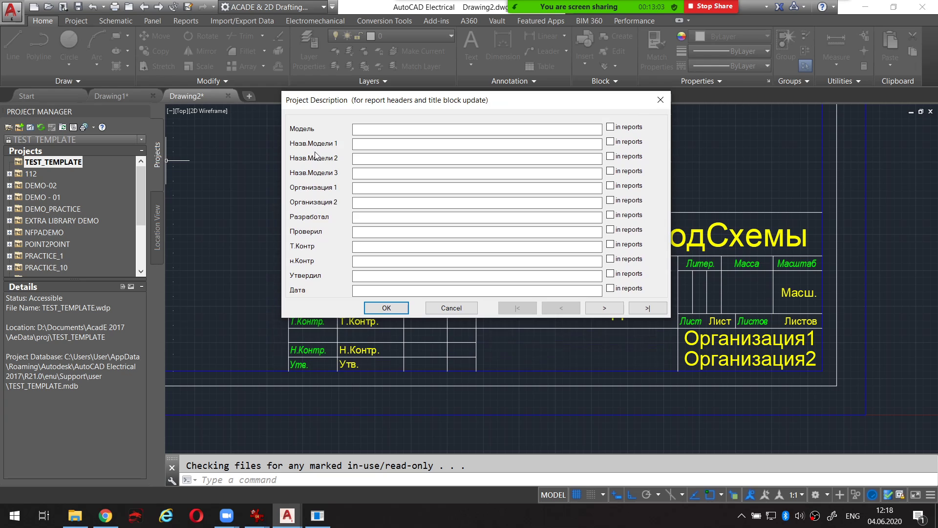
pyautogui.click(360, 146)
pyautogui.click(364, 158)
pyautogui.moveTo(433, 103); pyautogui.dragTo(338, 97)
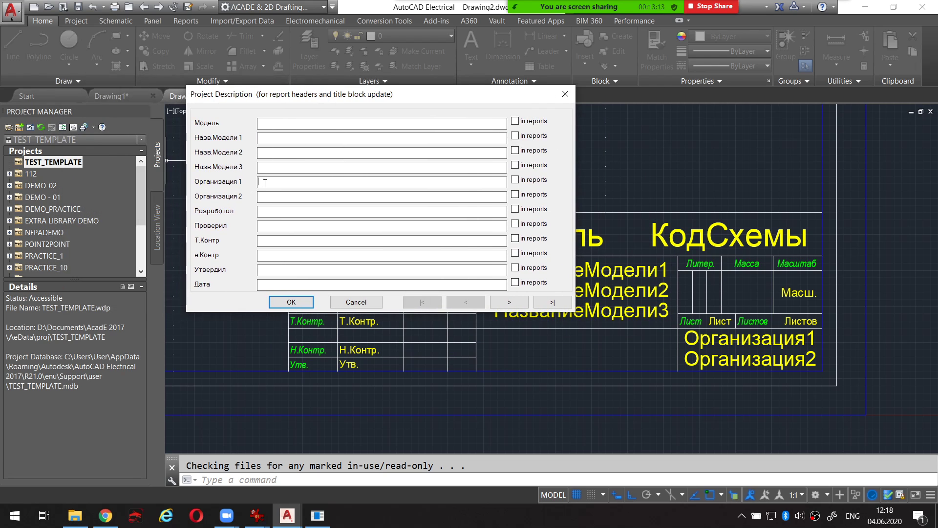
pyautogui.click(260, 212)
pyautogui.moveTo(332, 94); pyautogui.dragTo(275, 13)
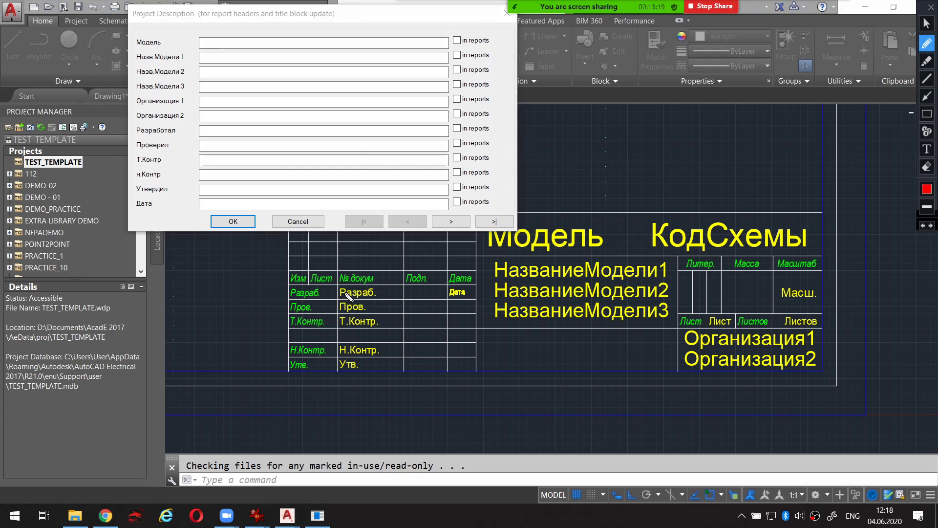
pyautogui.moveTo(340, 295); pyautogui.dragTo(385, 296)
pyautogui.moveTo(202, 150)
pyautogui.mouseDown()
pyautogui.moveTo(223, 153)
pyautogui.moveTo(220, 166)
pyautogui.moveTo(246, 184)
pyautogui.mouseUp()
pyautogui.press('Escape')
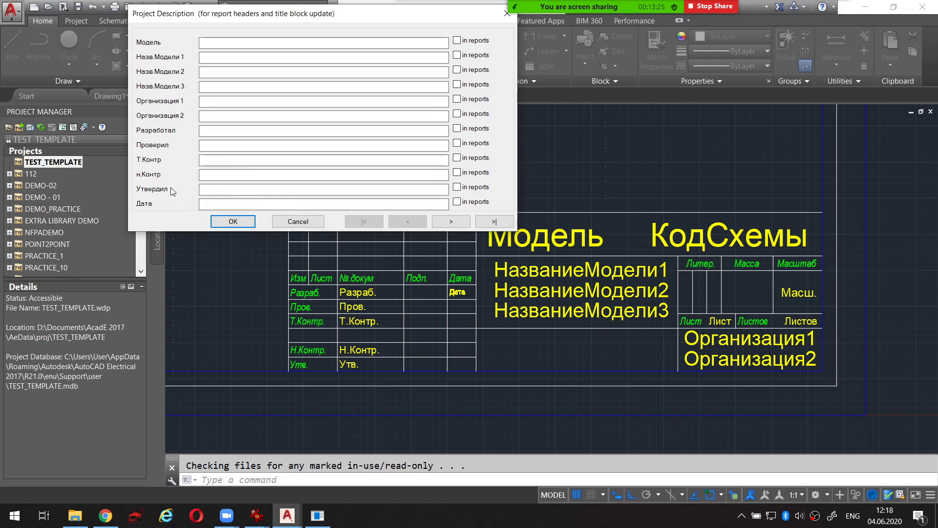
pyautogui.moveTo(136, 177); pyautogui.dragTo(142, 177)
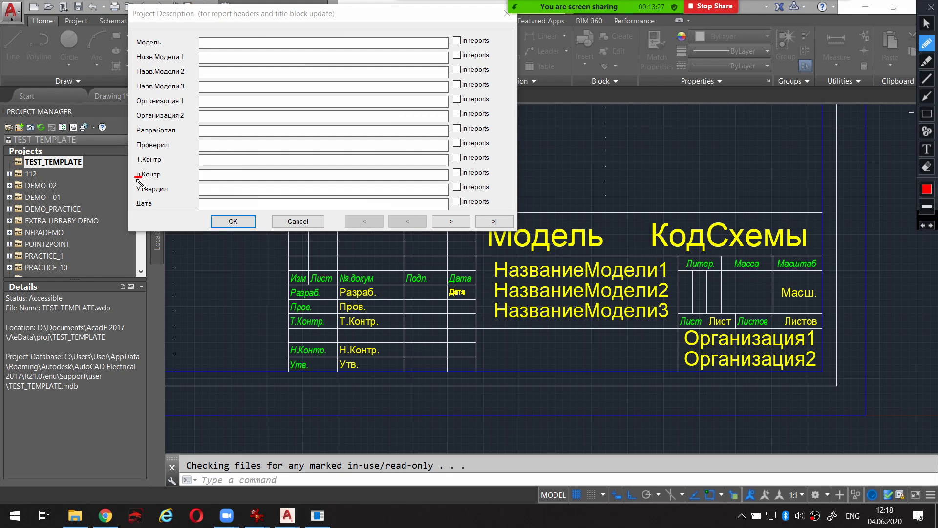
pyautogui.click(240, 221)
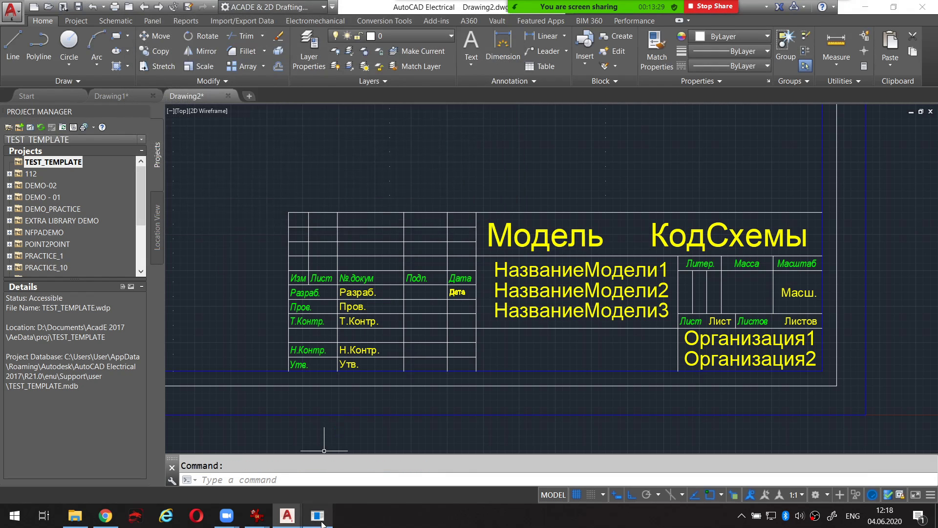
pyautogui.click(322, 524)
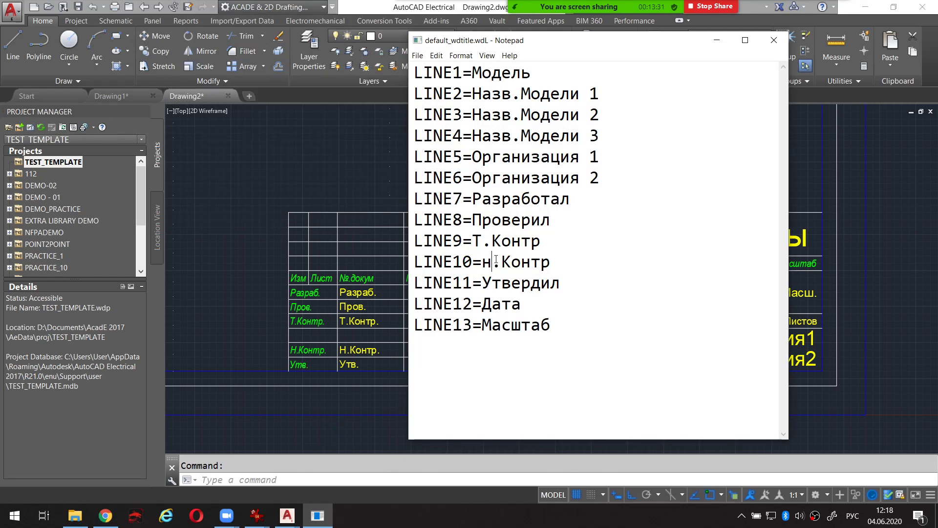
# Step: Capitalize LINE10's label to Н.Контр in the label file
pyautogui.hotkey('shift', 'Left')
pyautogui.write('Н')
pyautogui.click(717, 41)
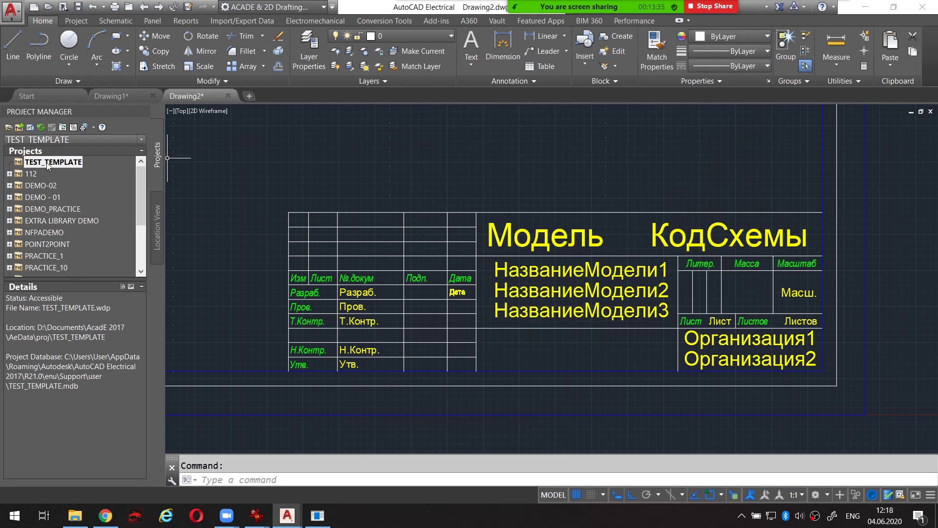
# Step: Page through TEST_TEMPLATE's descriptions to confirm Масштаб and the unused Line14–Line24 fields
pyautogui.rightClick(47, 163)
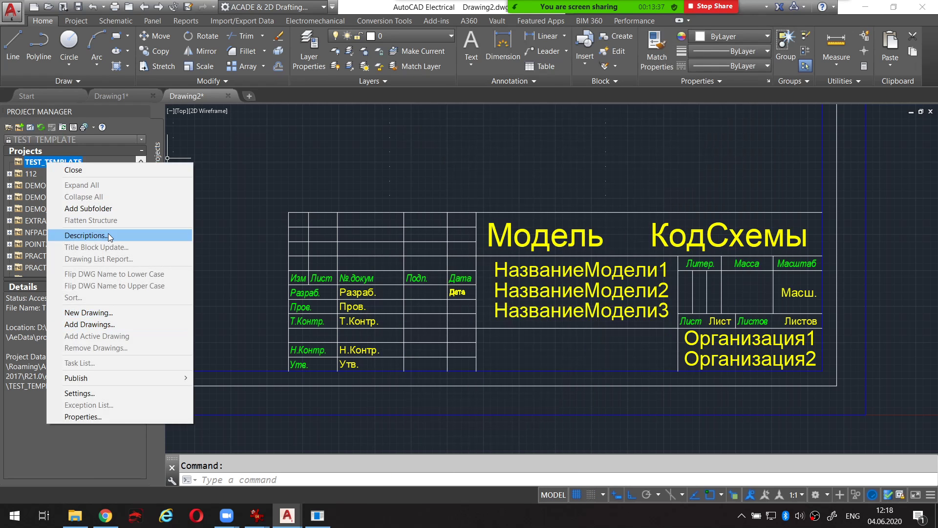
pyautogui.click(88, 236)
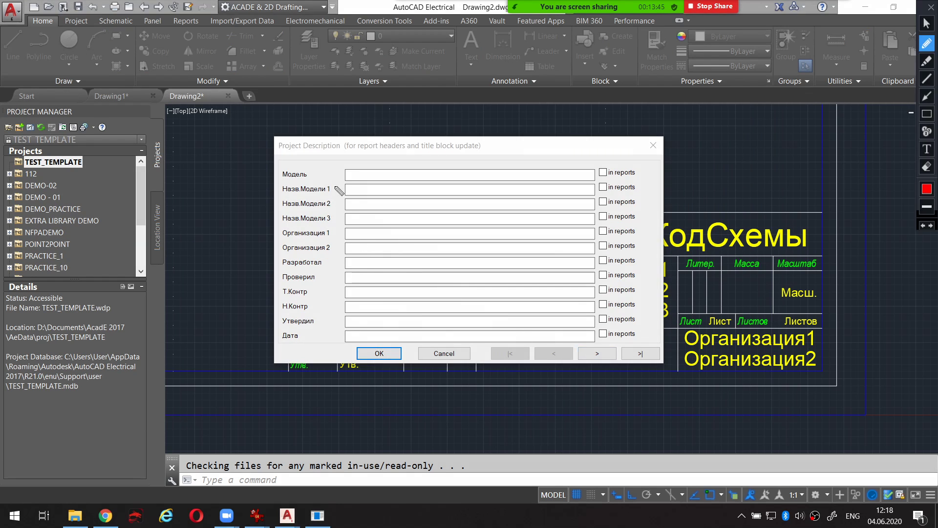
pyautogui.moveTo(339, 167); pyautogui.dragTo(342, 345)
pyautogui.click(597, 353)
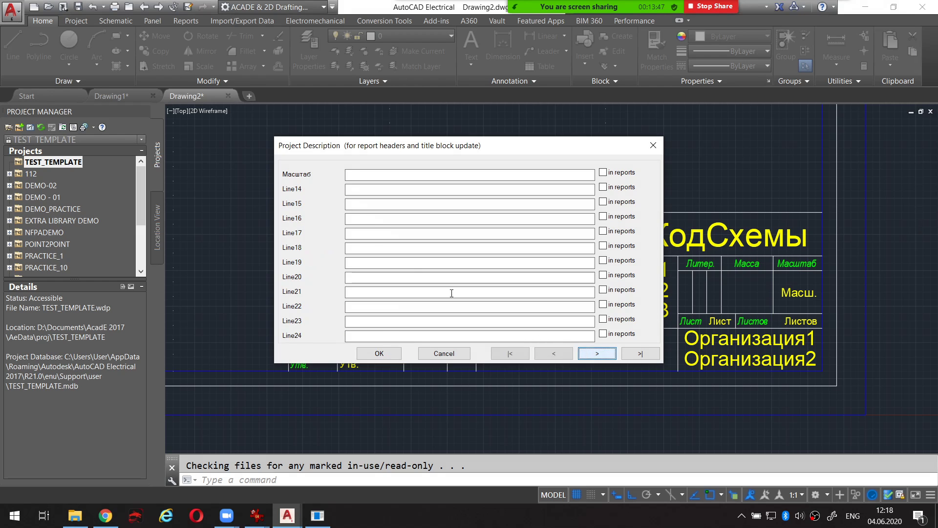
pyautogui.moveTo(278, 179)
pyautogui.mouseDown()
pyautogui.moveTo(318, 179)
pyautogui.moveTo(310, 208)
pyautogui.mouseUp()
pyautogui.click(293, 225)
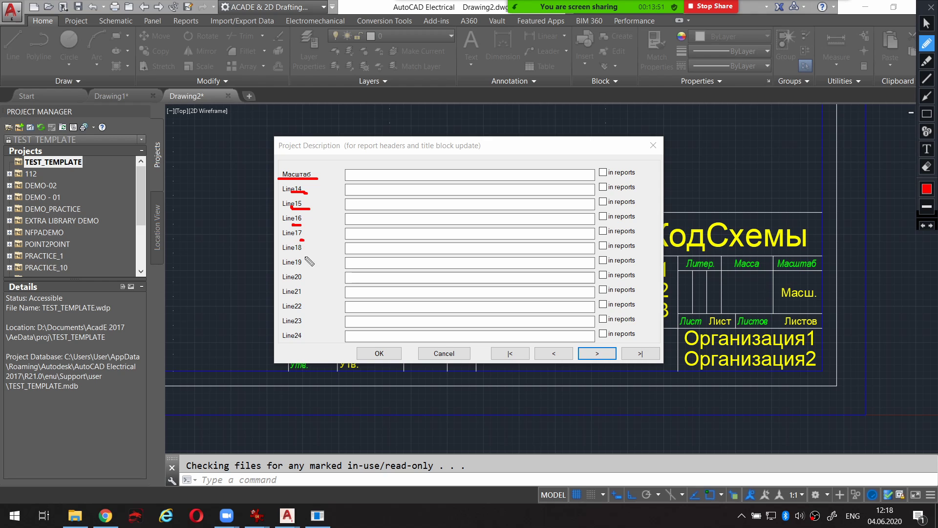
pyautogui.moveTo(304, 251); pyautogui.dragTo(304, 255)
pyautogui.moveTo(297, 180); pyautogui.dragTo(331, 290)
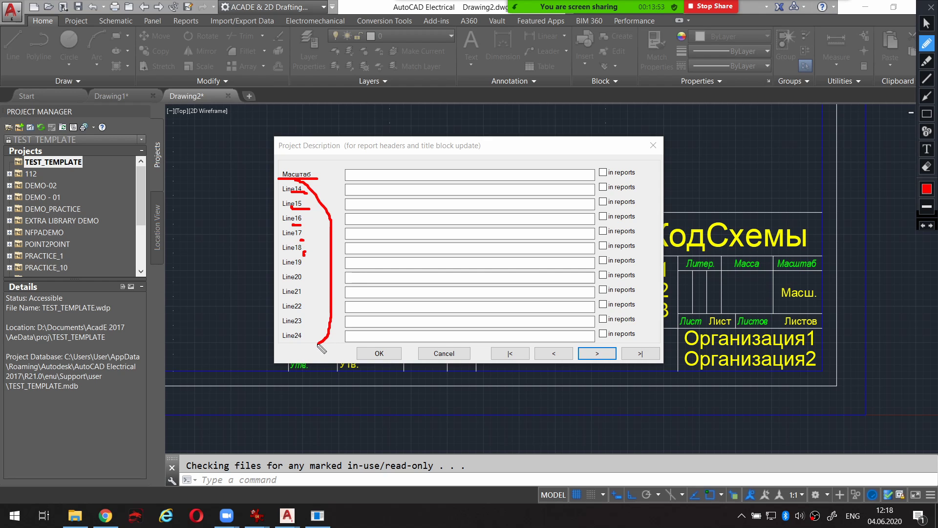
pyautogui.click(394, 354)
pyautogui.scroll(-5, 514, 319)
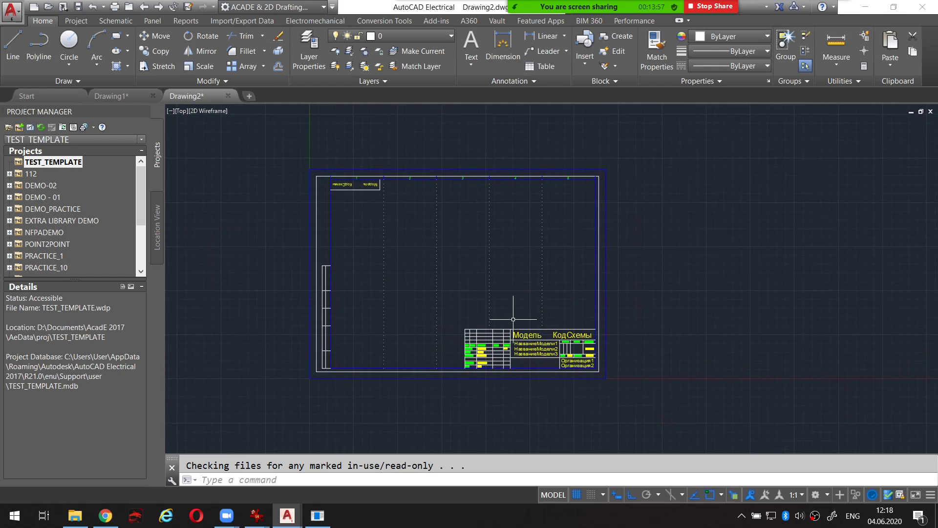
# Step: Cancel the new project drawing and close the empty Drawing1 without saving
pyautogui.scroll(5, 513, 319)
pyautogui.scroll(-5, 506, 293)
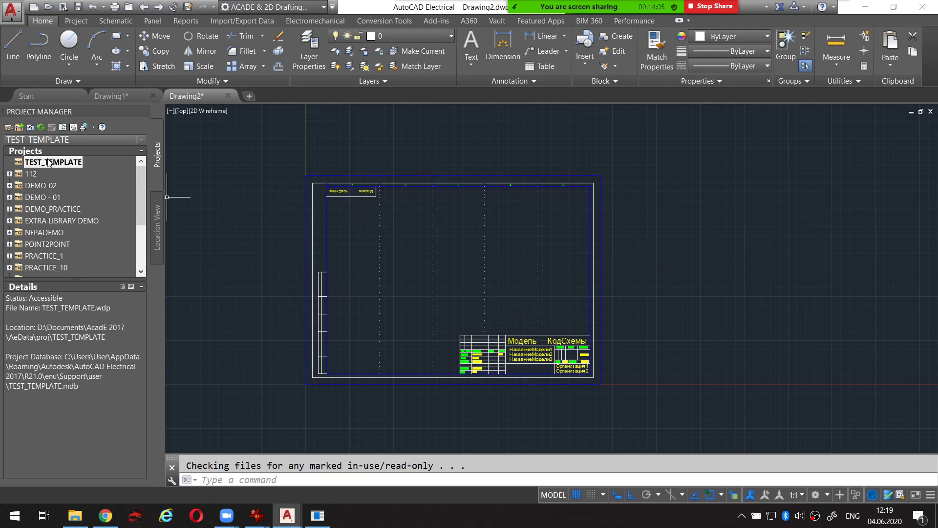
pyautogui.click(33, 130)
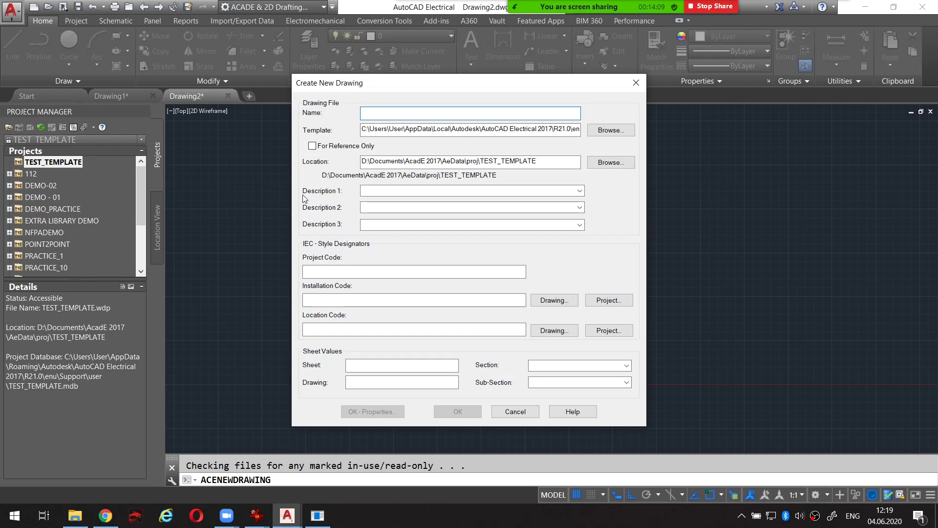
pyautogui.click(513, 411)
pyautogui.click(140, 96)
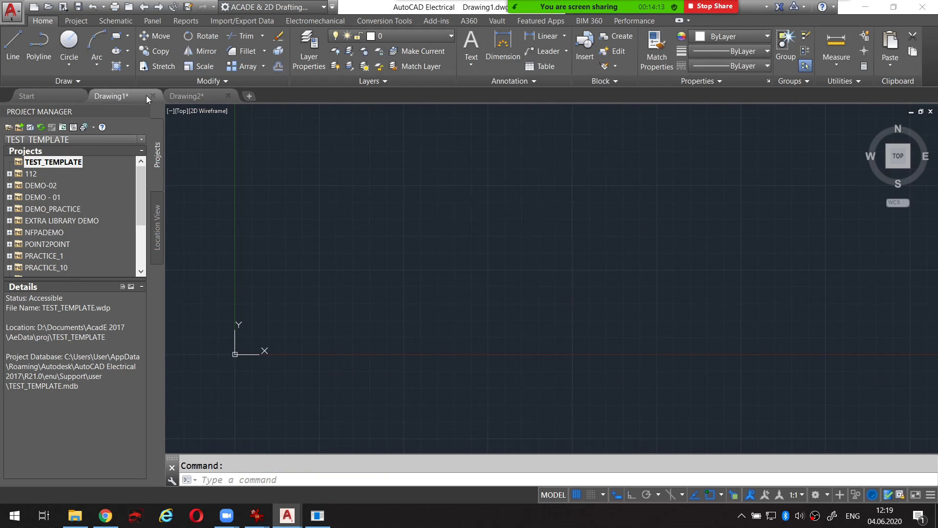
pyautogui.click(153, 96)
pyautogui.click(472, 285)
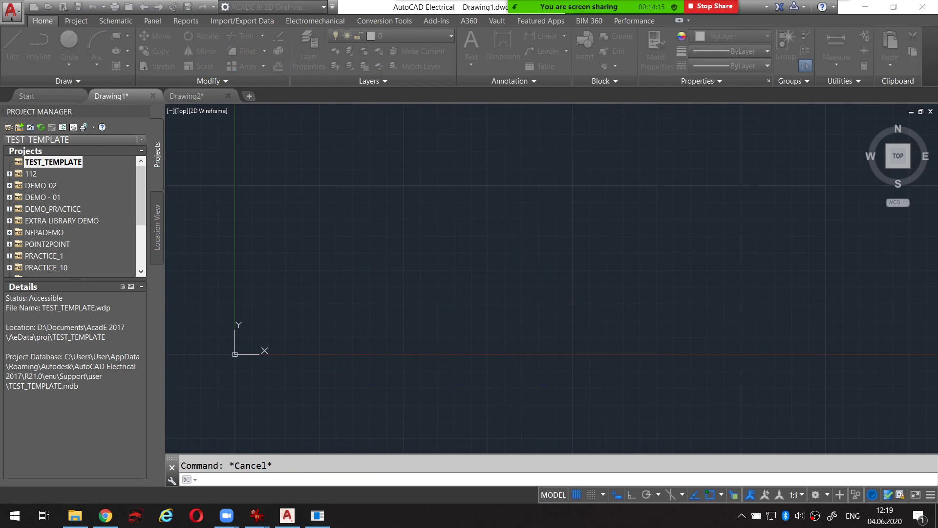
# Step: Save the edited default_wdtitle.wdl label file in Notepad, then minimize Notepad
pyautogui.scroll(1, 391, 234)
pyautogui.scroll(2, 519, 308)
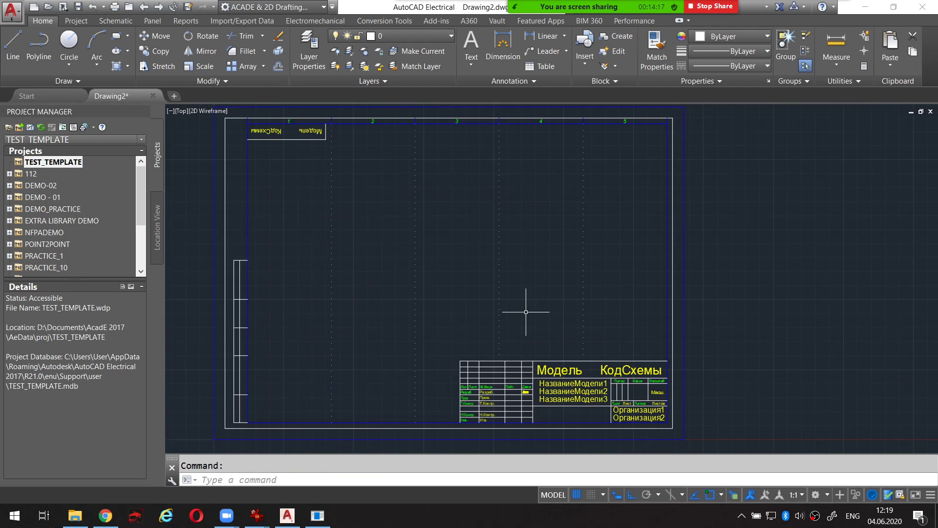
pyautogui.scroll(1, 581, 315)
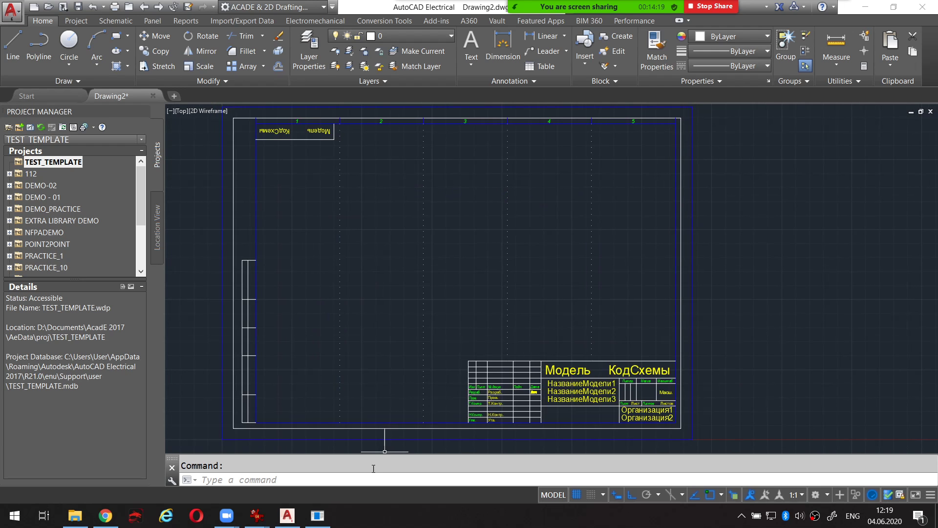
pyautogui.click(318, 516)
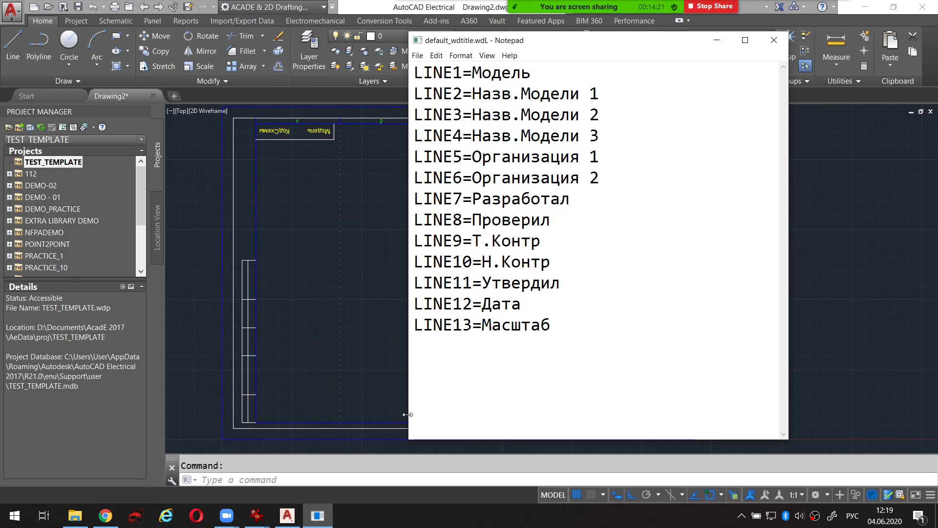
pyautogui.click(421, 55)
pyautogui.click(430, 104)
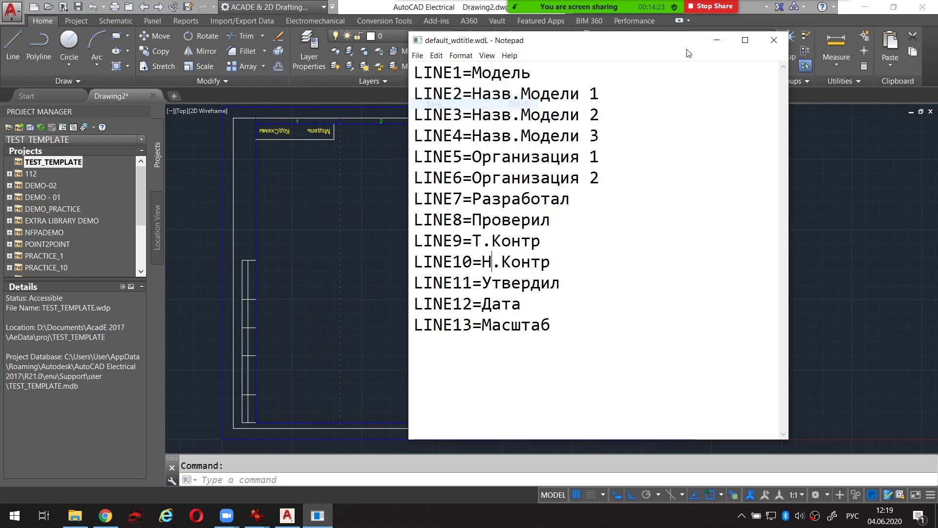
pyautogui.click(715, 43)
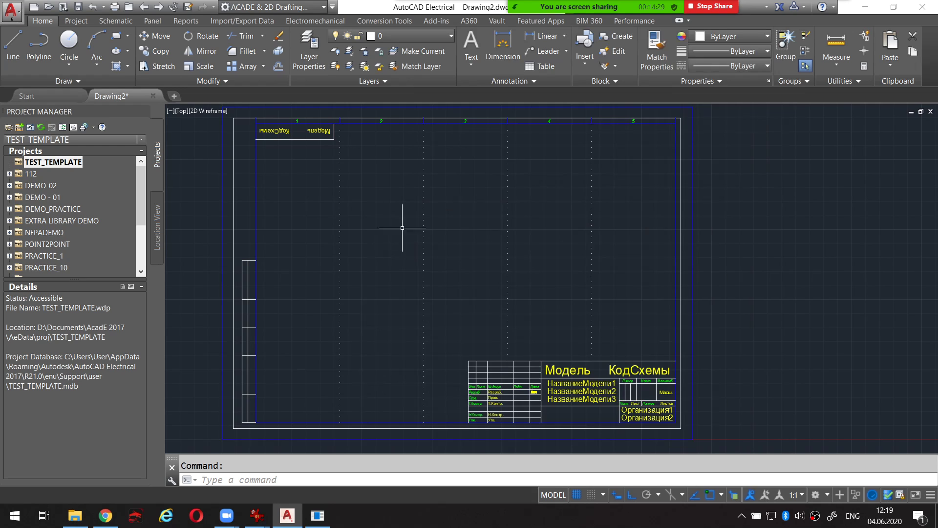
# Step: Bring up the Setup Title Block Update dialog from the Project tools and move it aside
pyautogui.click(157, 20)
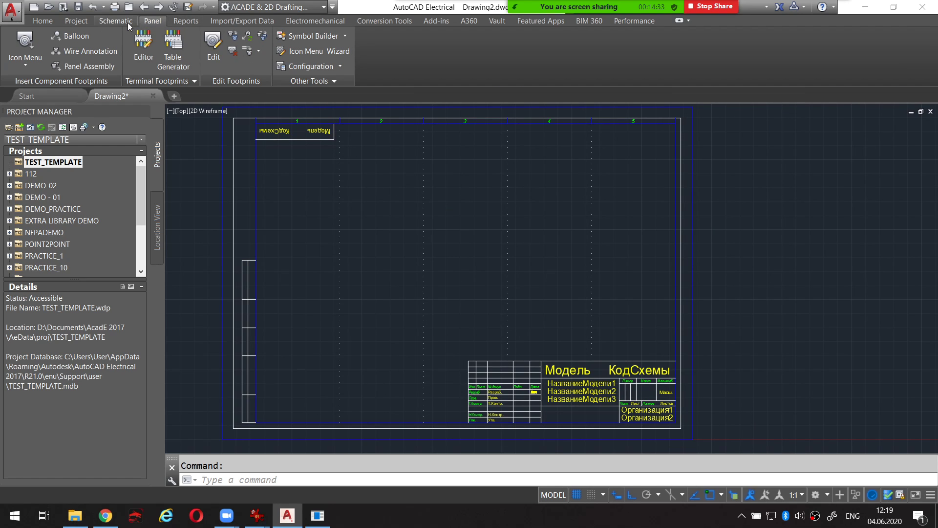
pyautogui.click(82, 21)
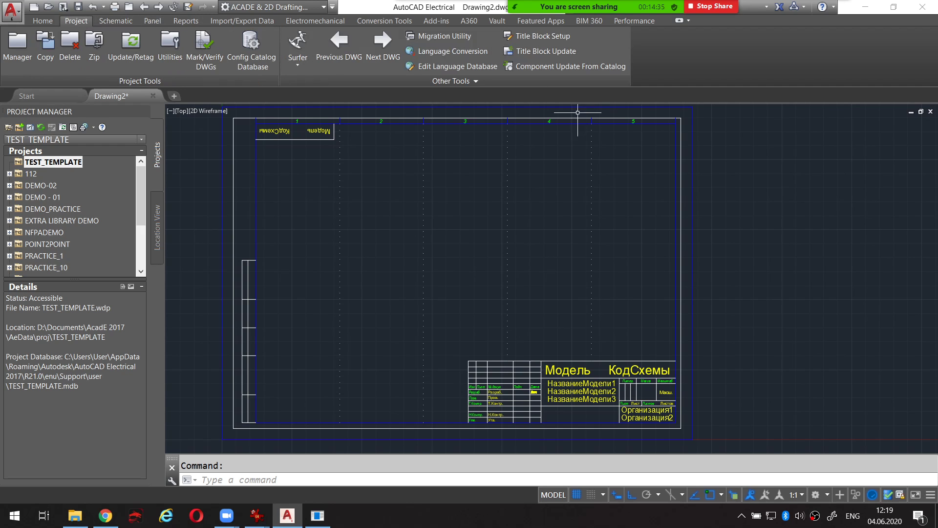
pyautogui.click(547, 39)
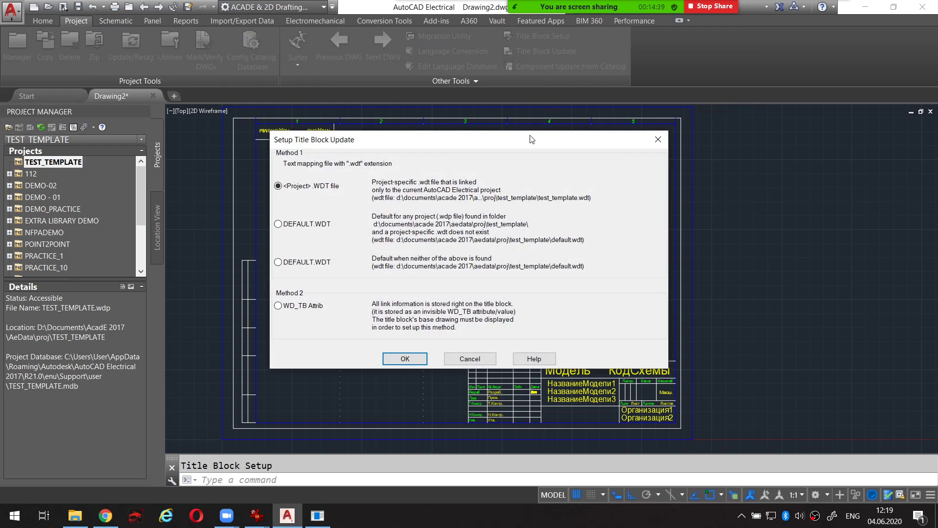
pyautogui.moveTo(480, 137); pyautogui.dragTo(576, 124)
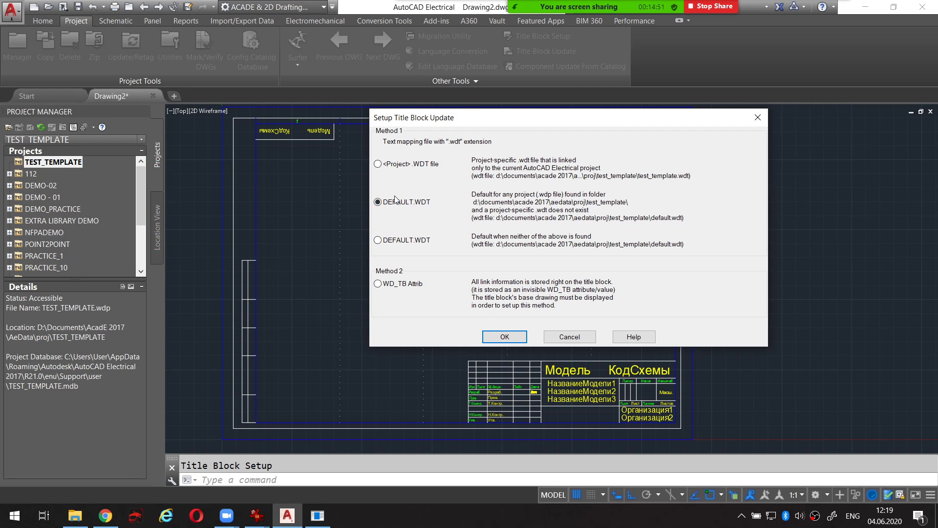
# Step: Accept and overwrite the default .WDT mapping, then cancel the block name prompt and zoom out
pyautogui.click(503, 338)
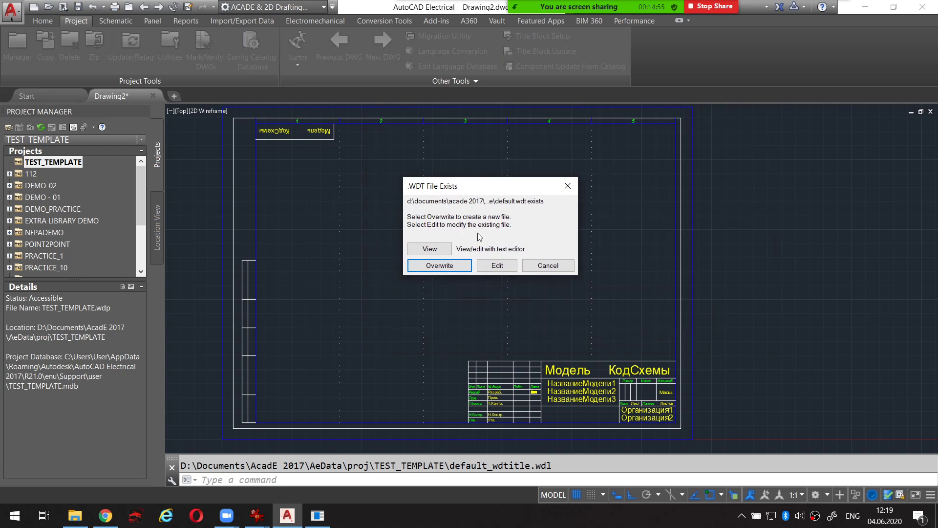
pyautogui.click(455, 267)
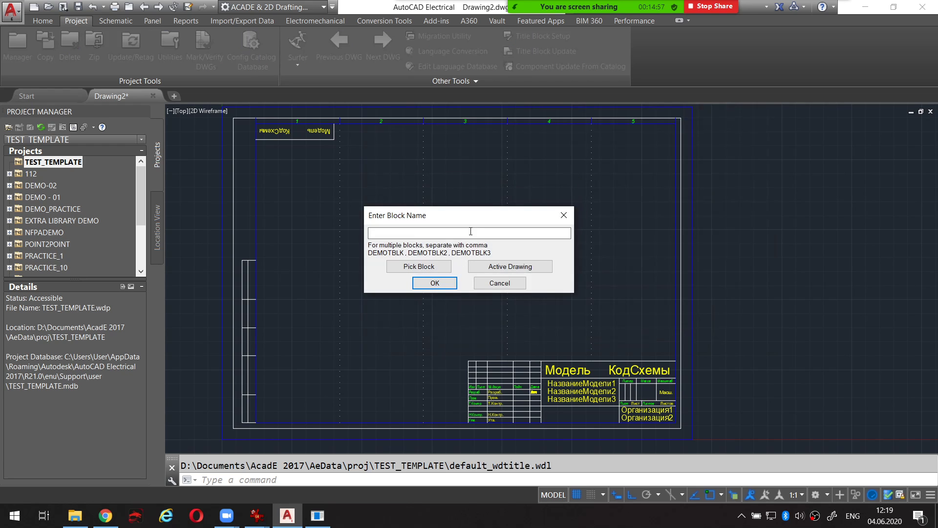
pyautogui.moveTo(476, 224); pyautogui.dragTo(488, 177)
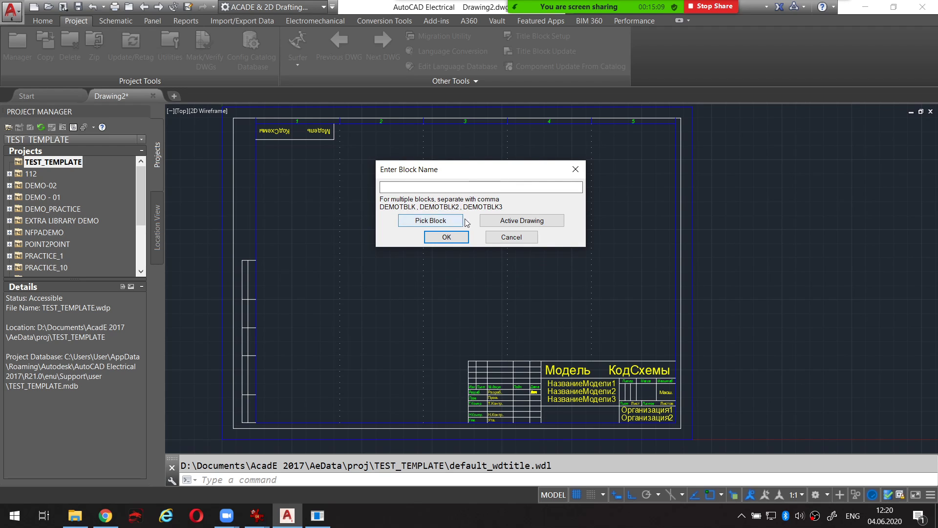
pyautogui.click(508, 237)
pyautogui.scroll(-2, 482, 201)
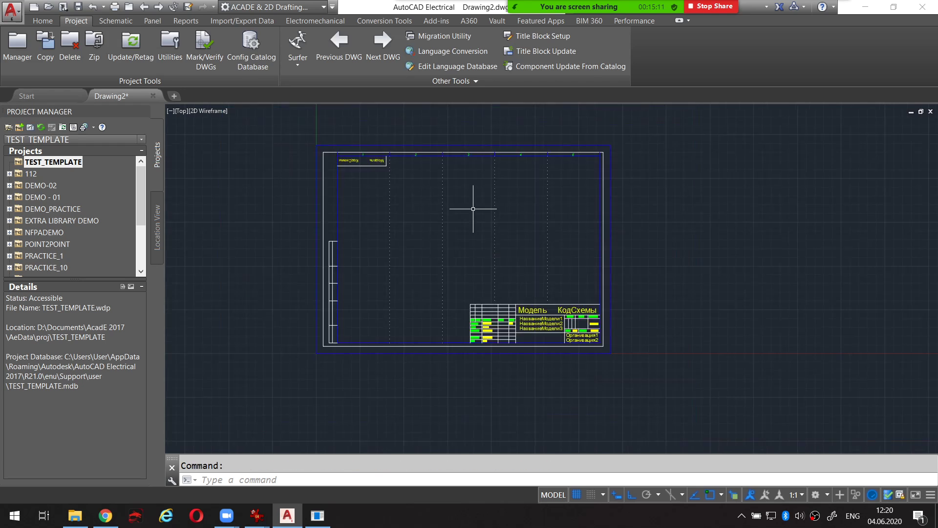
pyautogui.scroll(-2, 486, 216)
# Step: Create project drawing 001 from the TEST_A3_Landscape.dwt template with sheet value 01
pyautogui.click(32, 129)
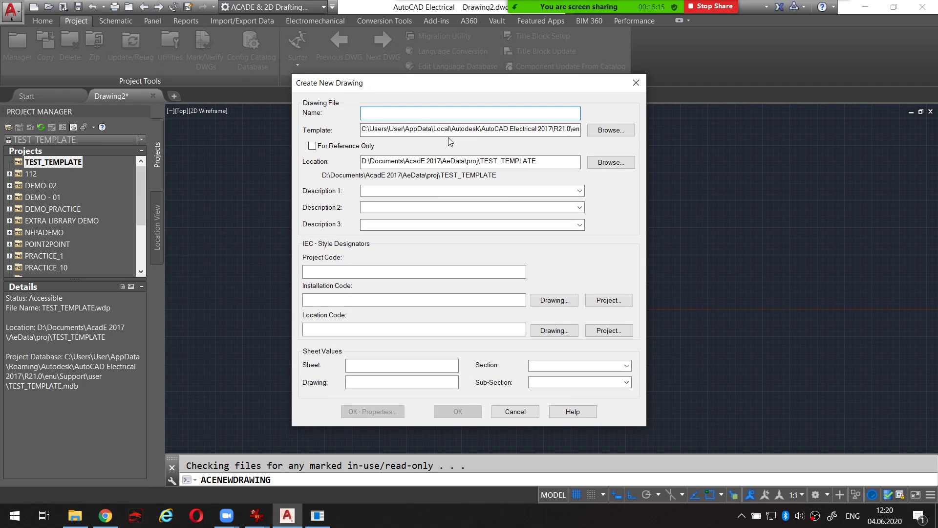
pyautogui.write('001')
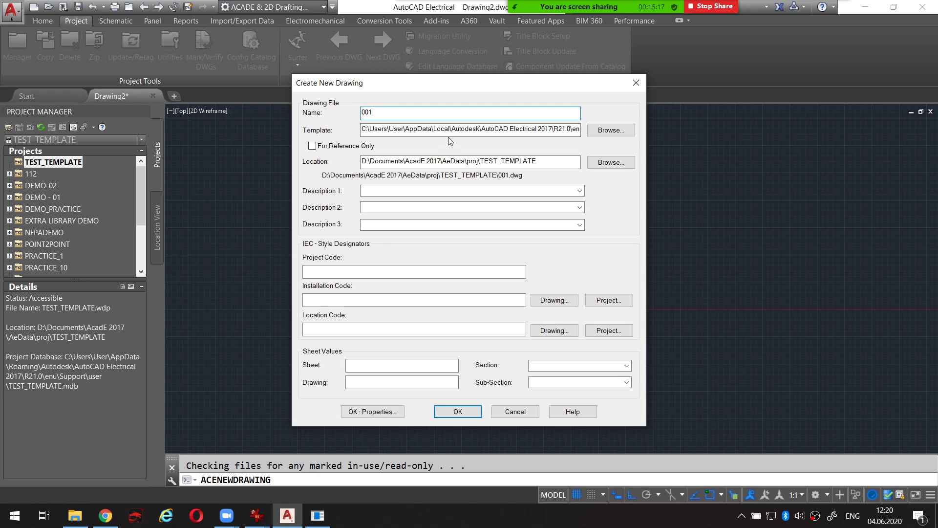
pyautogui.click(611, 132)
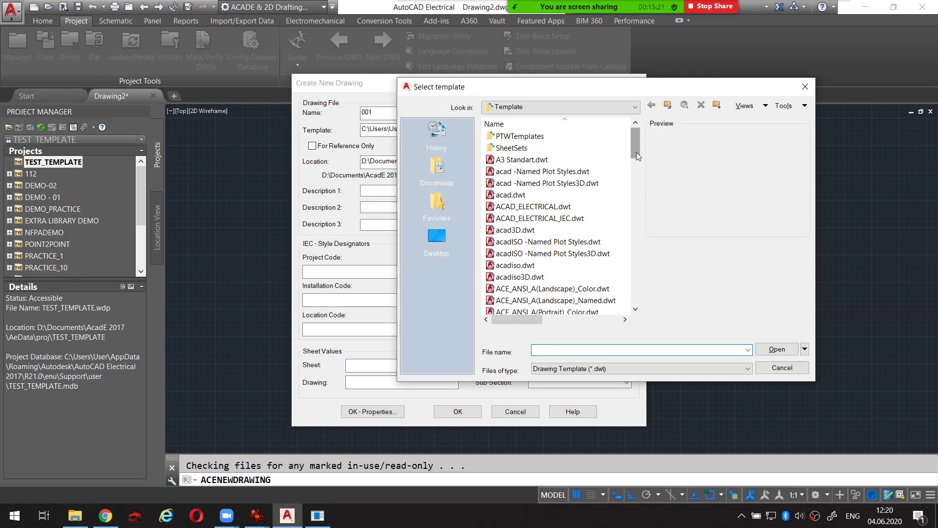
pyautogui.moveTo(637, 155); pyautogui.dragTo(635, 301)
pyautogui.click(533, 253)
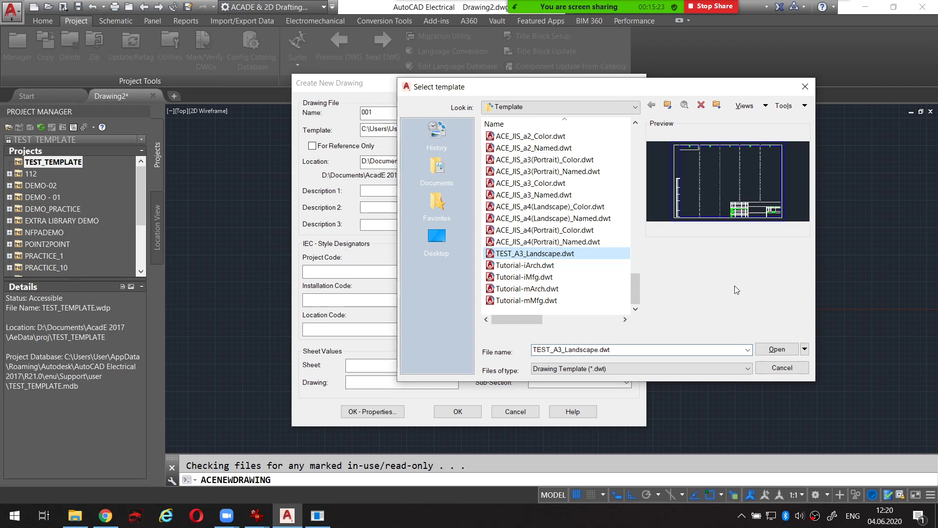
pyautogui.click(777, 349)
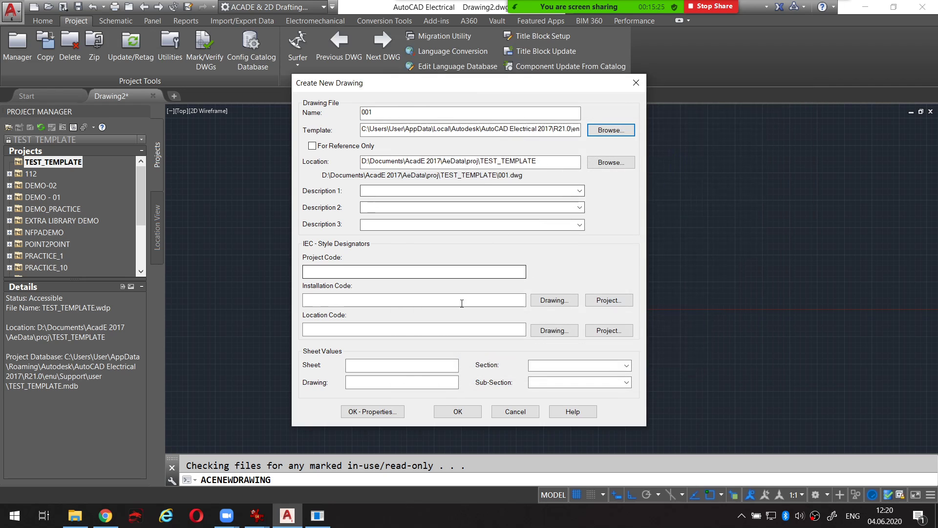
pyautogui.click(419, 366)
pyautogui.write('01')
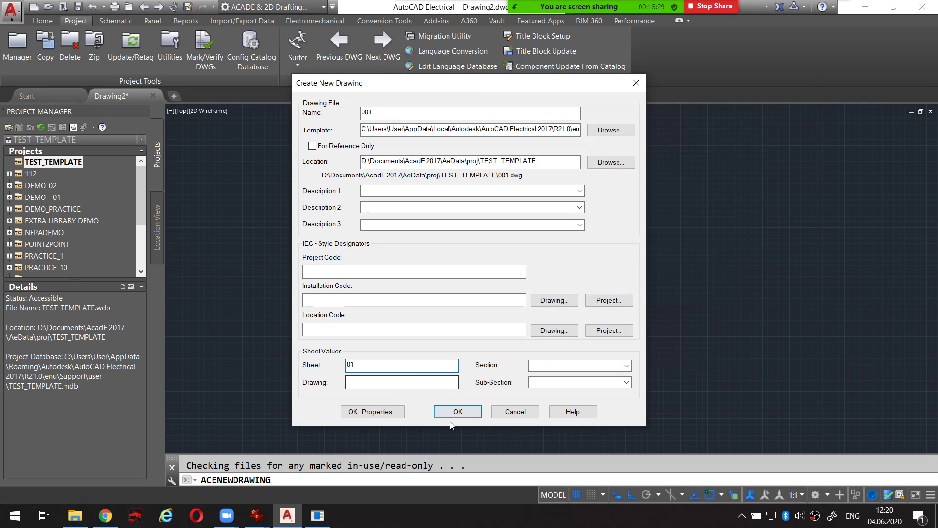
pyautogui.click(458, 412)
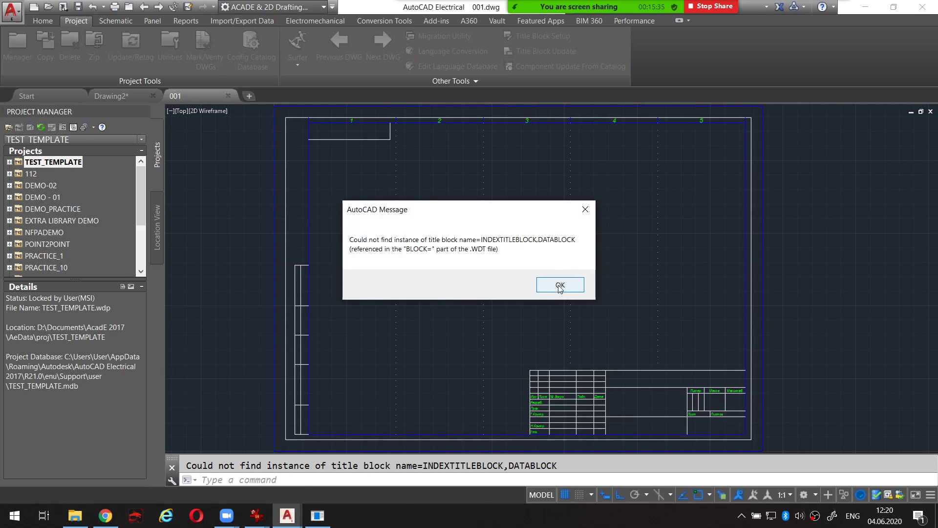
# Step: Dismiss the missing title block warning and set Title Block Setup to overwrite DEFAULT.WDT mapping
pyautogui.click(560, 285)
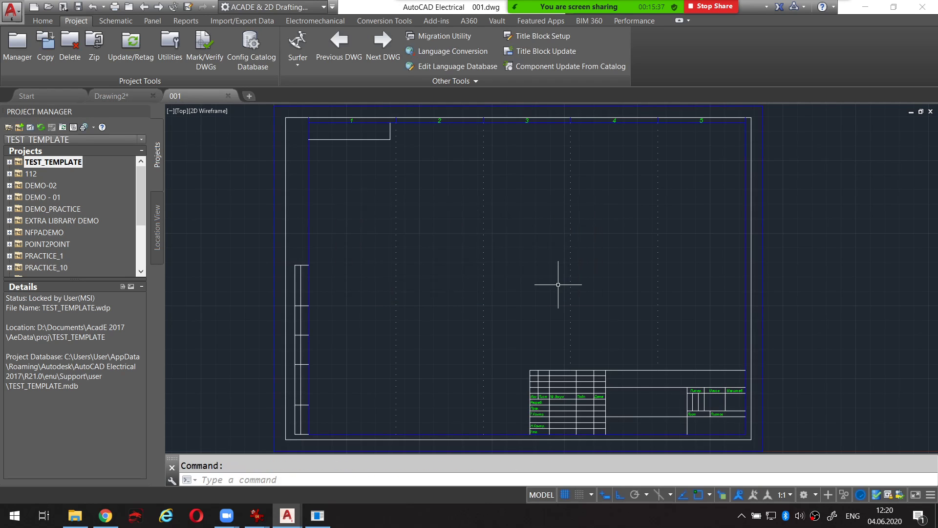
pyautogui.moveTo(519, 276)
pyautogui.mouseDown(button='middle')
pyautogui.moveTo(506, 284)
pyautogui.moveTo(504, 274)
pyautogui.mouseUp(button='middle')
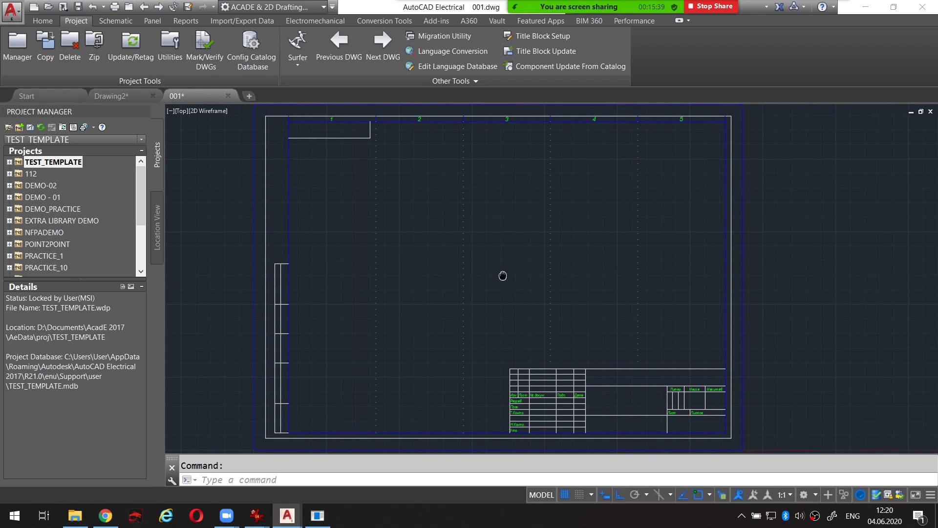
pyautogui.click(533, 37)
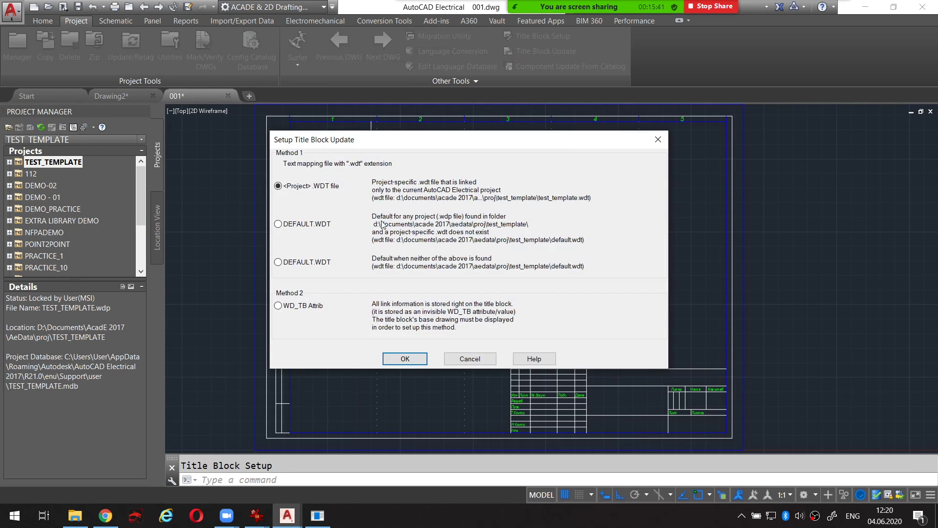
pyautogui.click(300, 227)
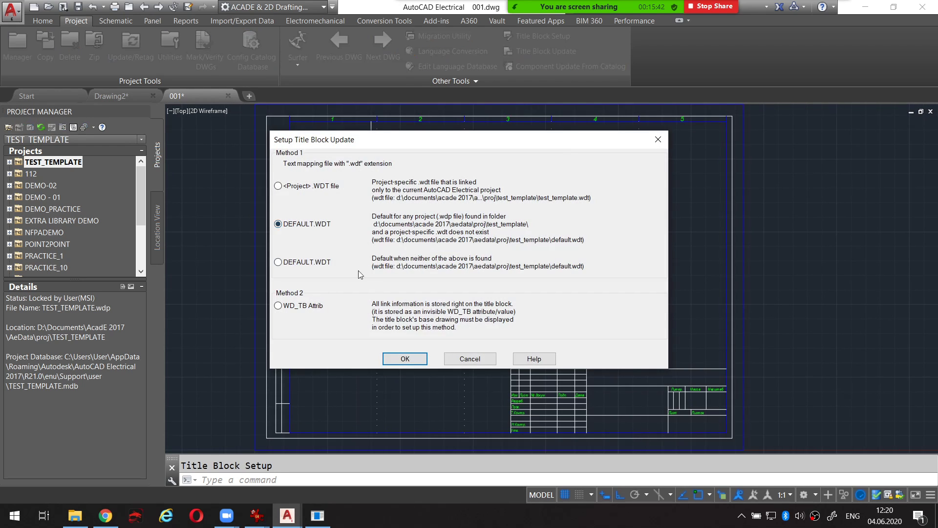
pyautogui.click(405, 358)
pyautogui.click(444, 292)
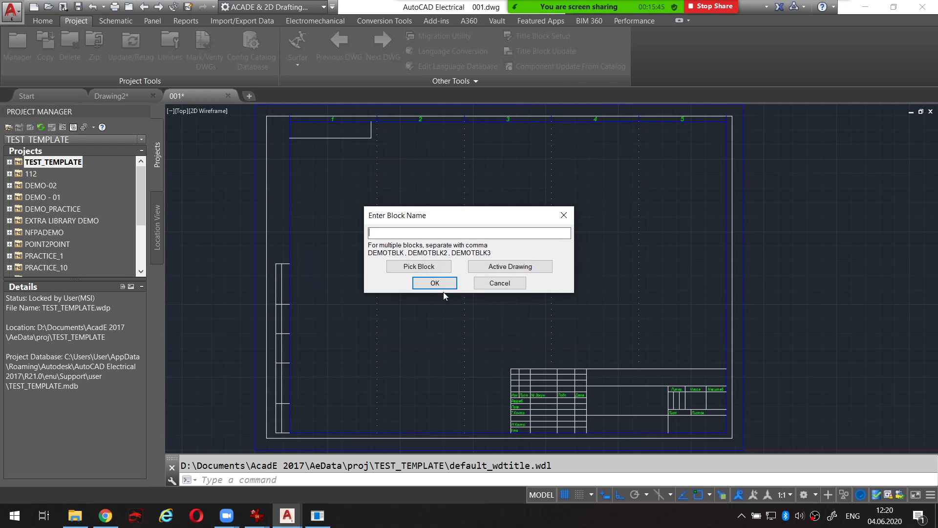
# Step: Pick the drawing's title block and accept Template as its block name
pyautogui.click(409, 268)
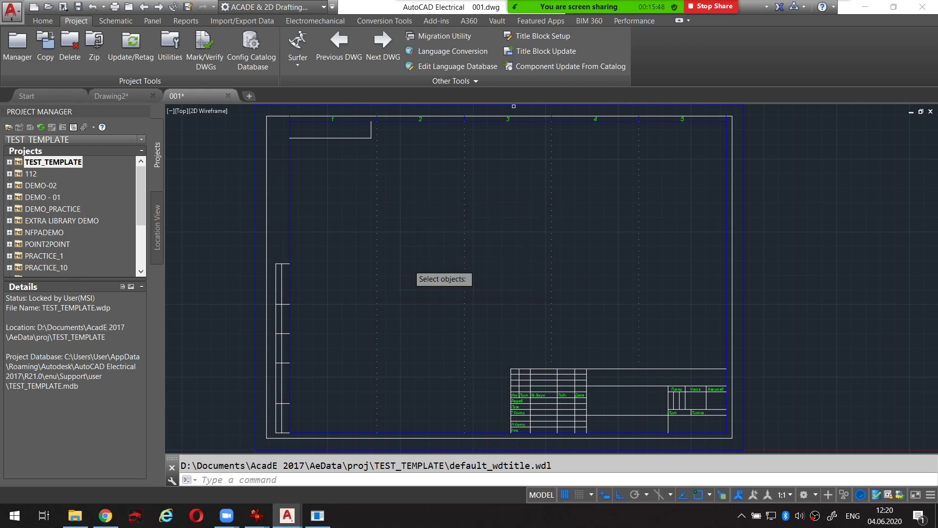
pyautogui.click(266, 161)
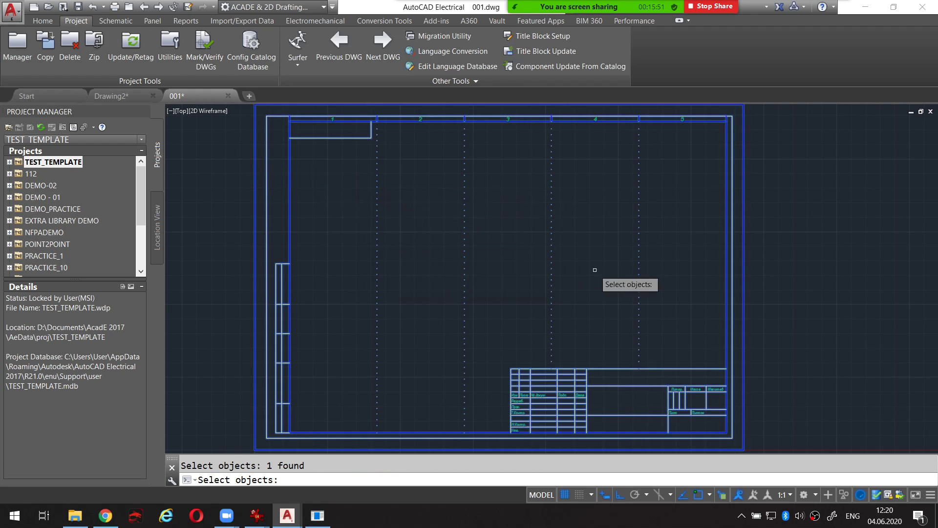
pyautogui.press('Return')
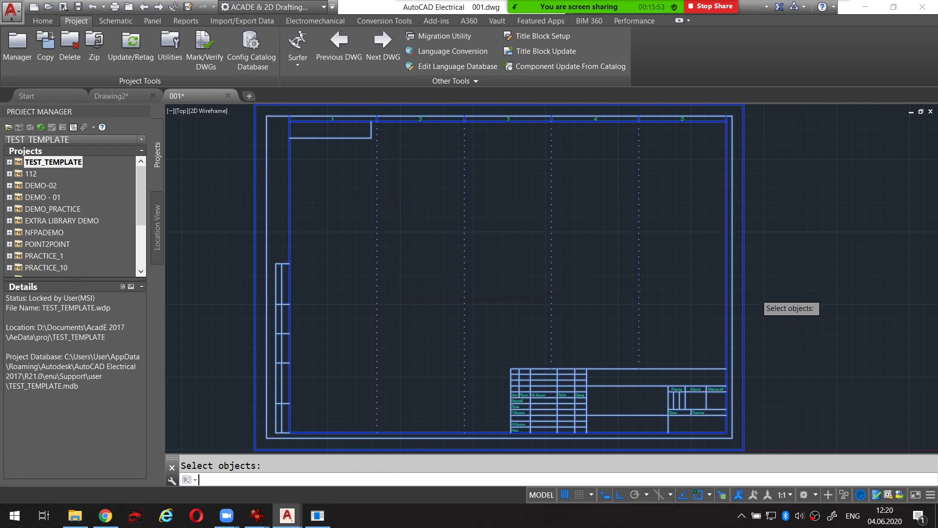
pyautogui.moveTo(469, 222); pyautogui.dragTo(465, 209)
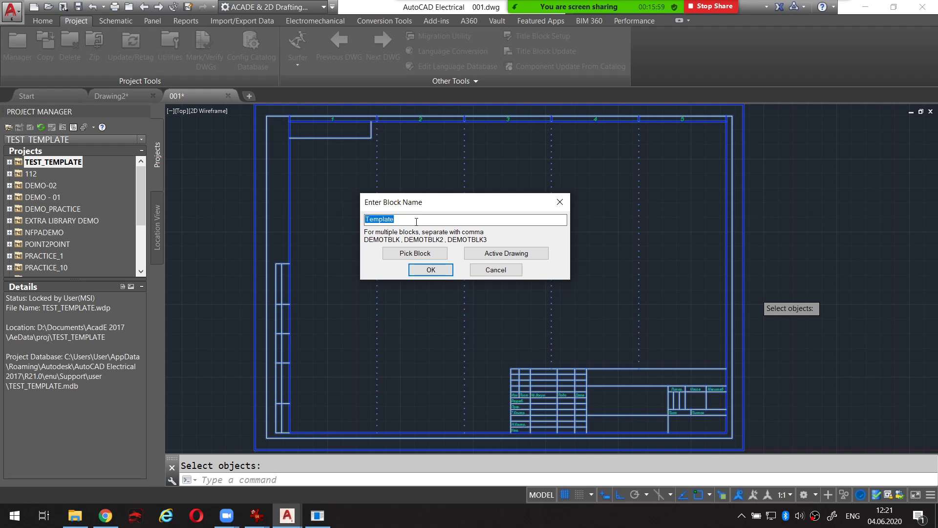
pyautogui.moveTo(422, 210); pyautogui.dragTo(471, 196)
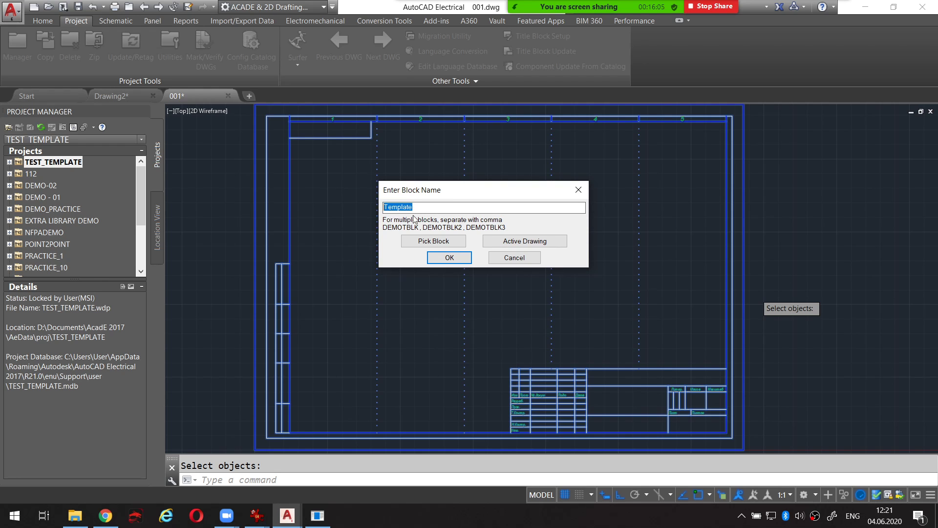
pyautogui.click(461, 259)
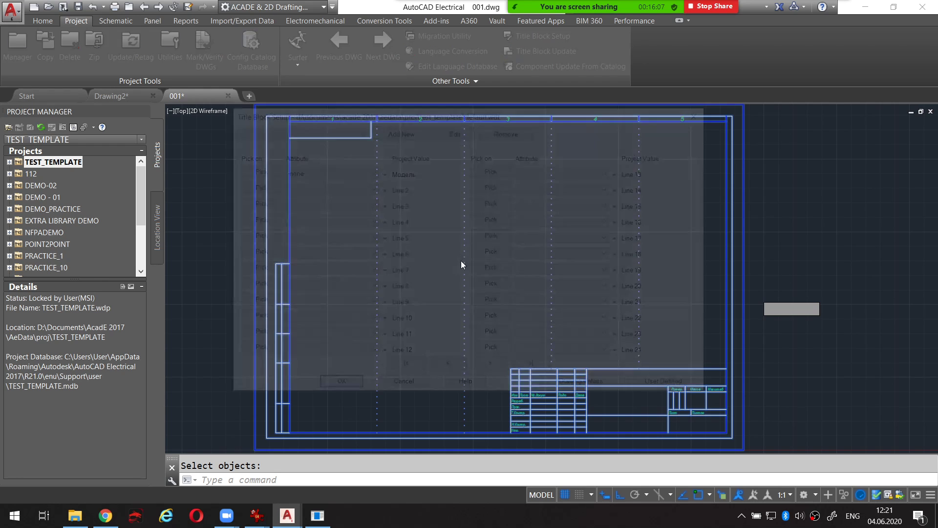
pyautogui.moveTo(455, 117)
pyautogui.mouseDown()
pyautogui.moveTo(509, 117)
pyautogui.moveTo(467, 106)
pyautogui.moveTo(564, 92)
pyautogui.moveTo(463, 113)
pyautogui.moveTo(497, 113)
pyautogui.mouseUp()
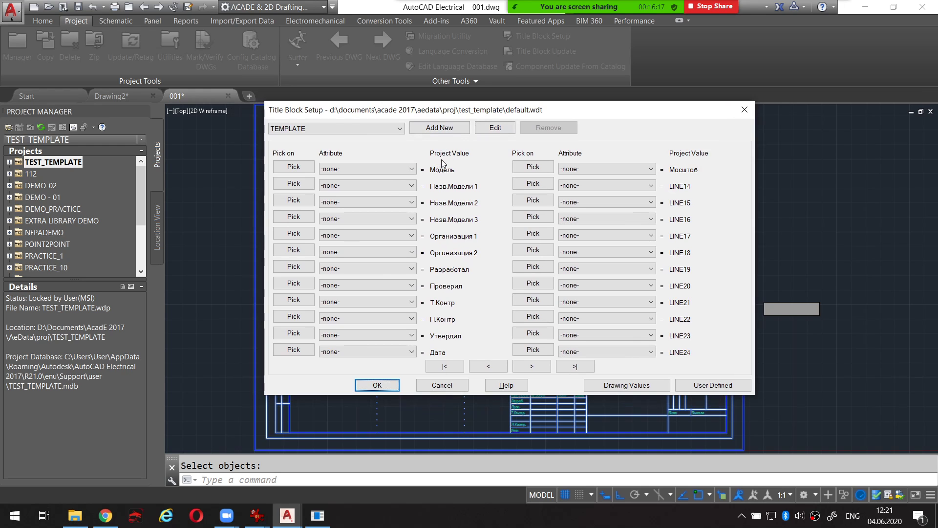
pyautogui.moveTo(432, 178); pyautogui.dragTo(450, 175)
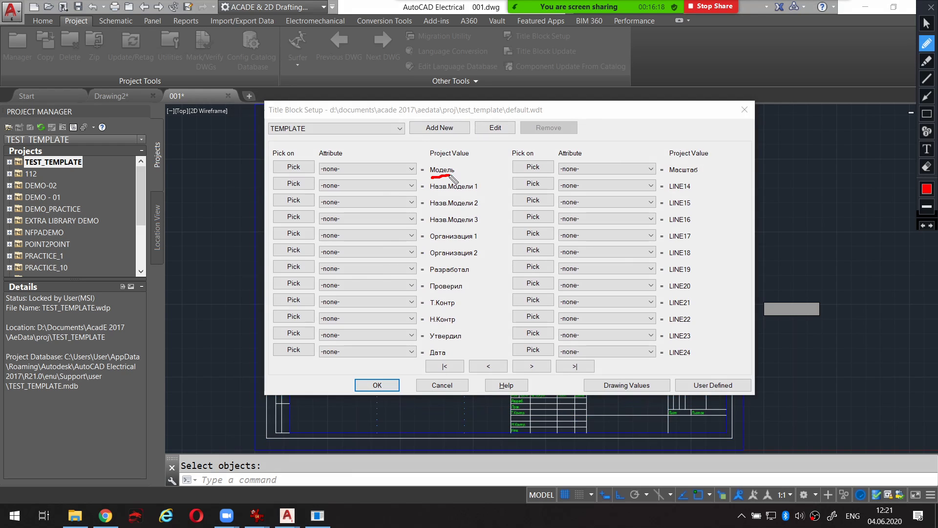
pyautogui.click(318, 515)
pyautogui.moveTo(471, 64); pyautogui.dragTo(535, 69)
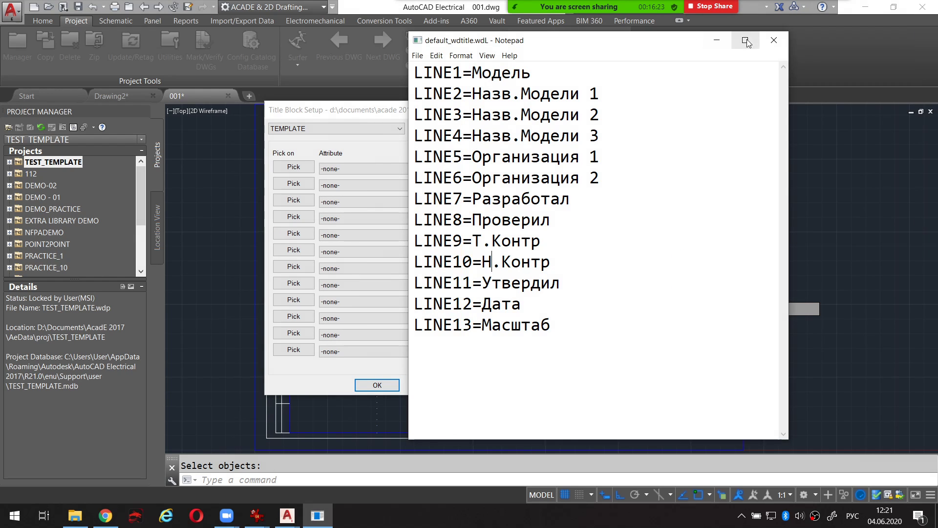
pyautogui.click(365, 171)
pyautogui.moveTo(338, 145); pyautogui.dragTo(412, 192)
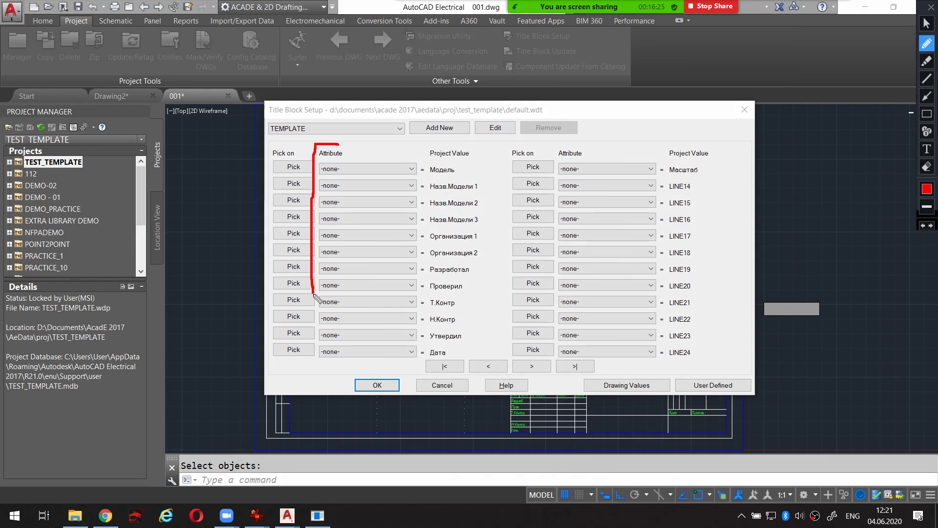
pyautogui.click(927, 23)
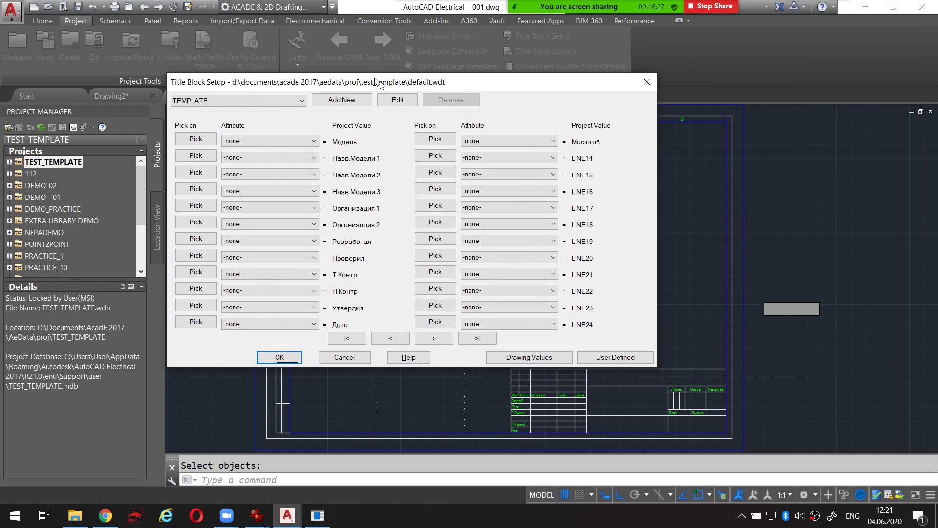
pyautogui.moveTo(440, 110); pyautogui.dragTo(309, 45)
pyautogui.click(927, 43)
pyautogui.moveTo(562, 368)
pyautogui.mouseDown()
pyautogui.moveTo(501, 389)
pyautogui.moveTo(606, 359)
pyautogui.mouseUp()
pyautogui.click(364, 39)
pyautogui.moveTo(365, 44); pyautogui.dragTo(601, 81)
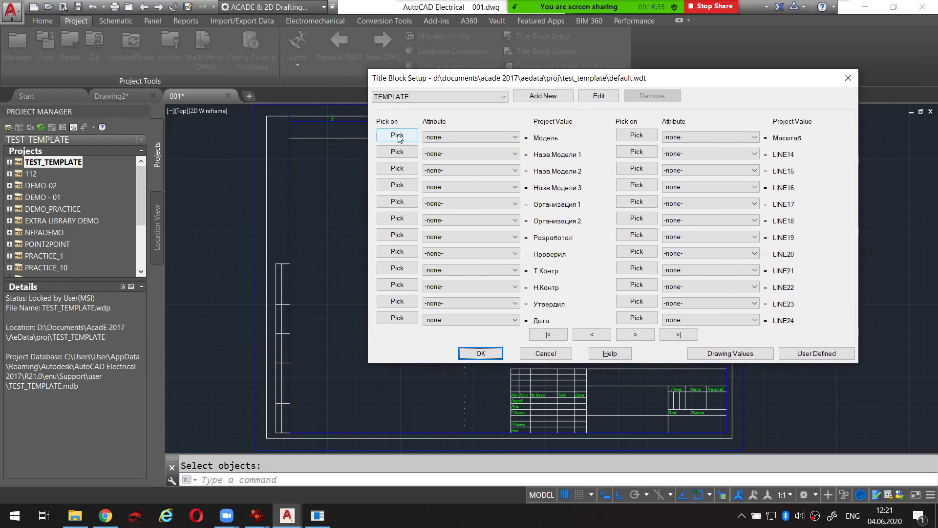
# Step: Map Модель, Назв.Модели 1–3 and Организация 1–2 to their matching title block attributes
pyautogui.click(446, 136)
pyautogui.click(450, 162)
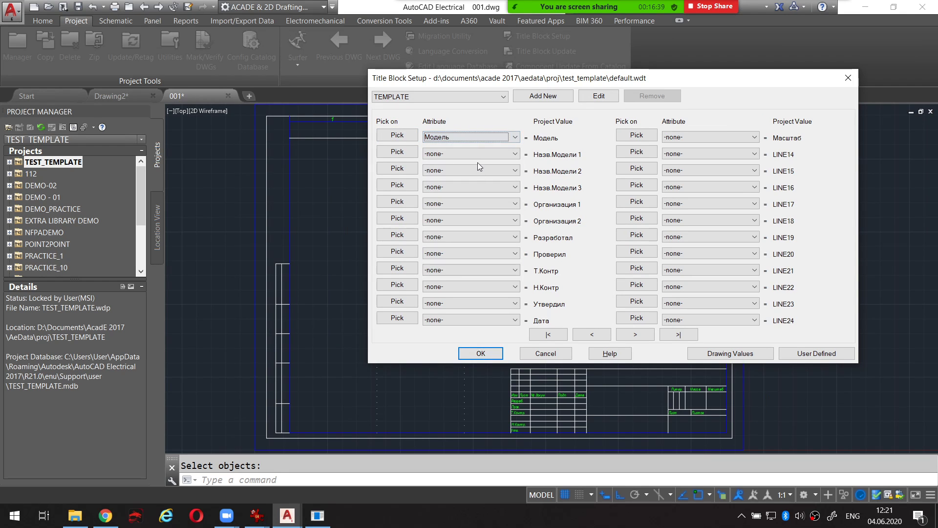
pyautogui.click(497, 155)
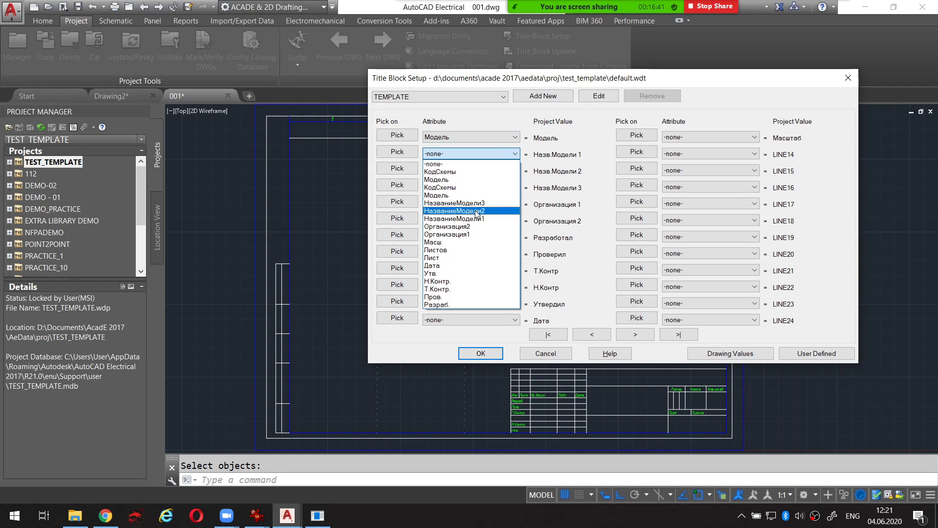
pyautogui.click(474, 211)
pyautogui.click(482, 171)
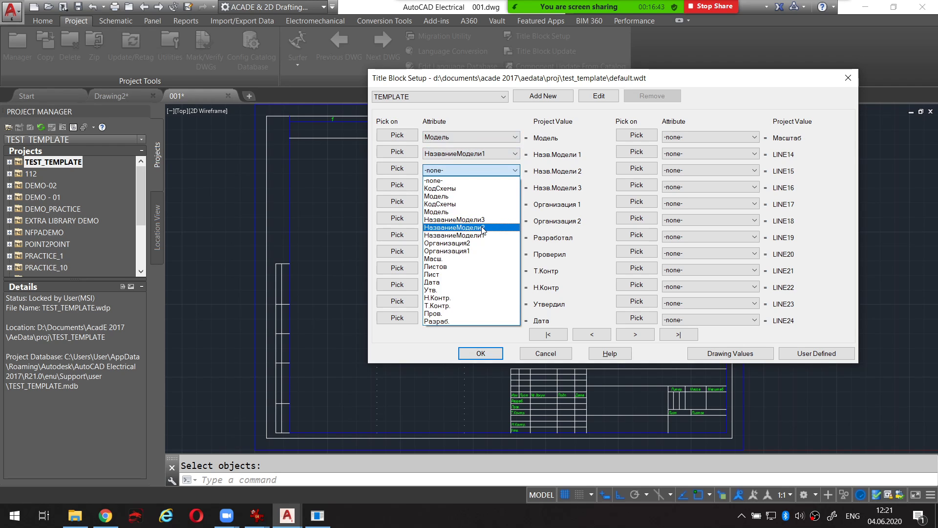
pyautogui.click(484, 228)
pyautogui.click(486, 187)
pyautogui.click(483, 236)
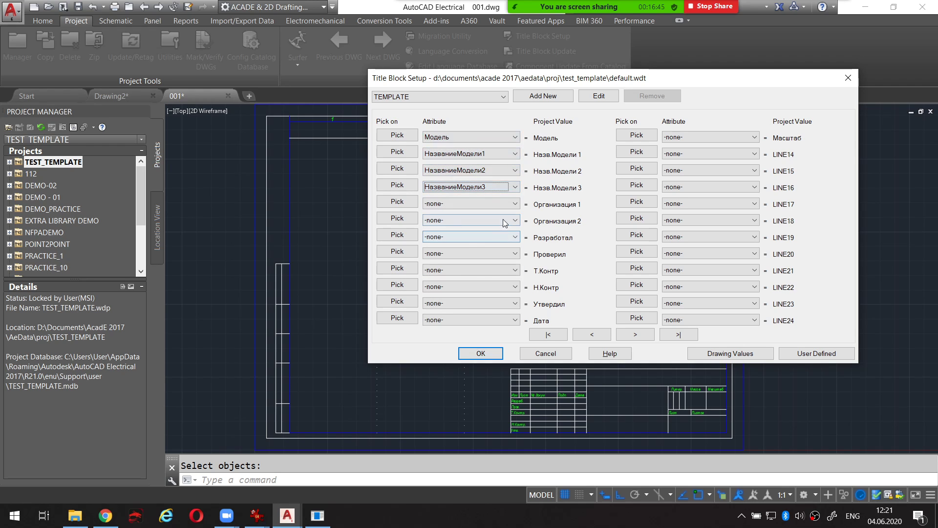
pyautogui.click(499, 205)
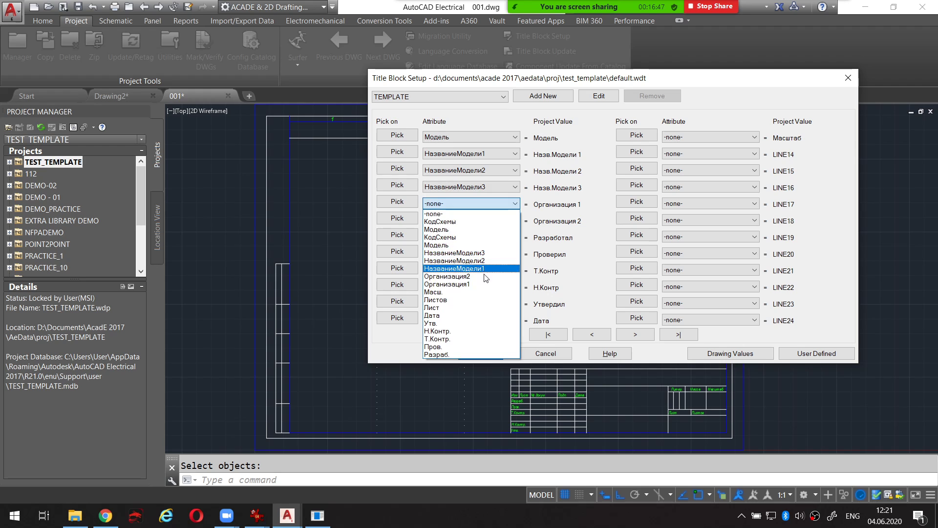
pyautogui.click(489, 279)
pyautogui.click(487, 221)
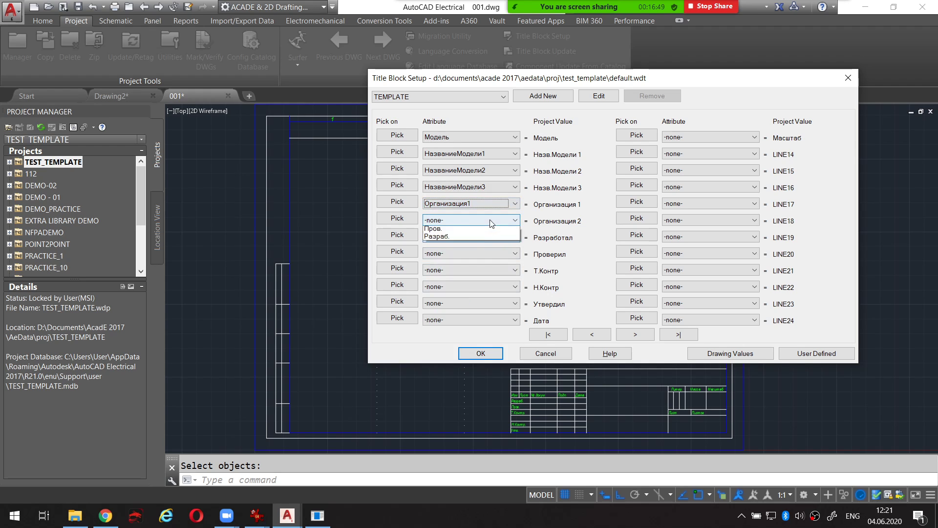
pyautogui.click(480, 293)
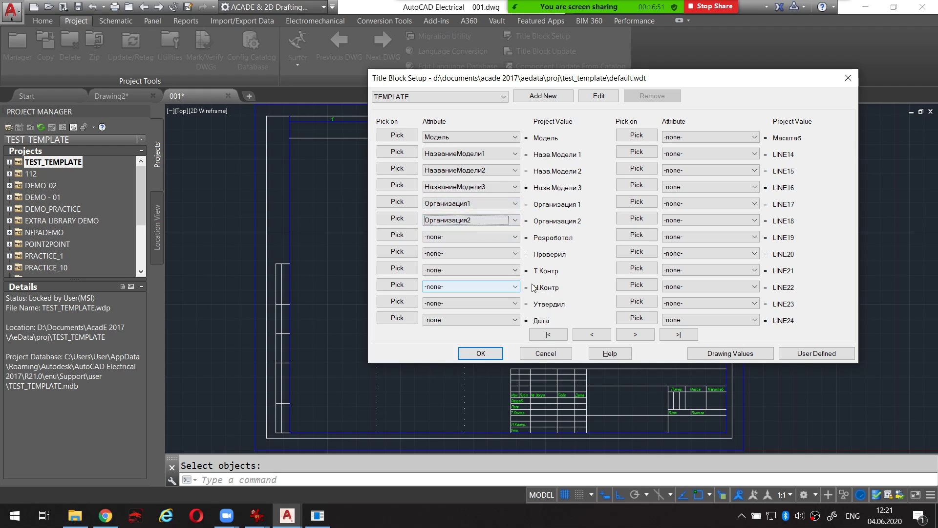
# Step: Map Проверил, Т.Контр, Н.Контр and Утвердил to the Пров., Т.Контр., Н.Контр. and Утв. attributes
pyautogui.moveTo(707, 83); pyautogui.dragTo(635, 79)
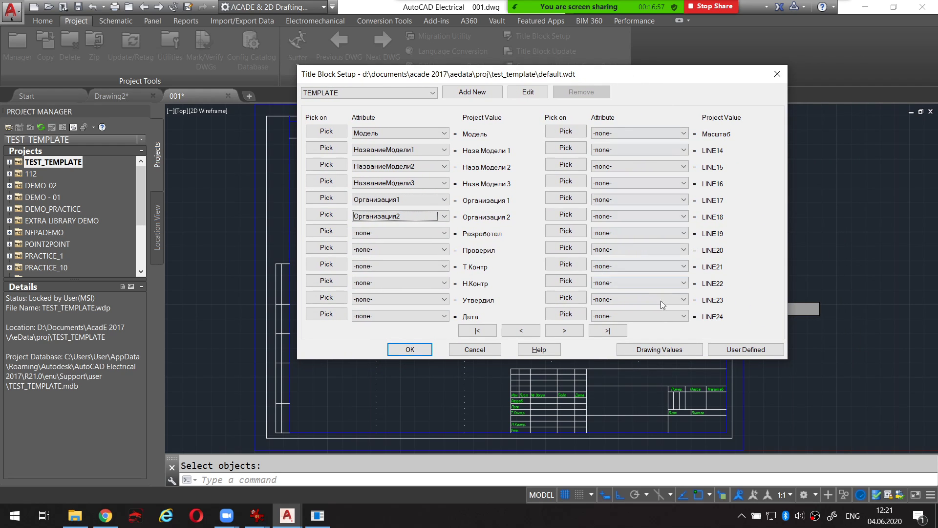
pyautogui.click(606, 232)
pyautogui.moveTo(585, 80); pyautogui.dragTo(565, 69)
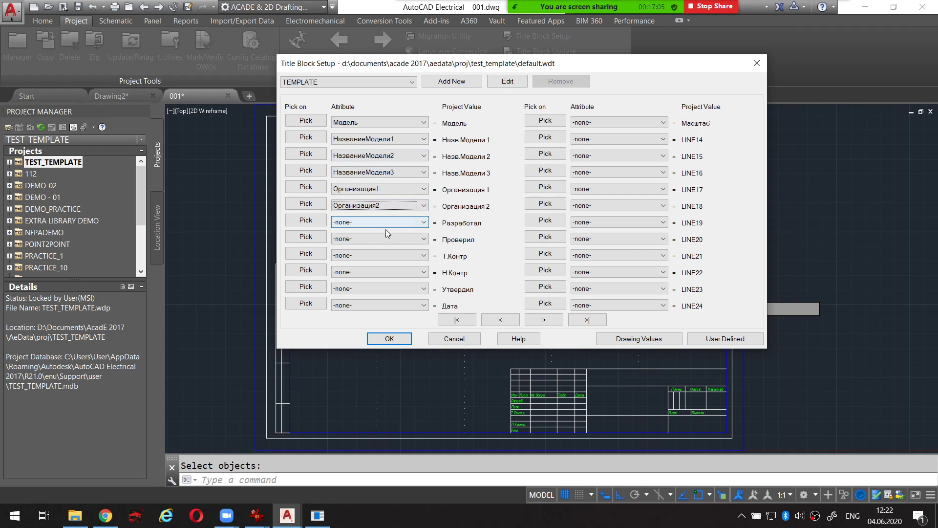
pyautogui.click(401, 226)
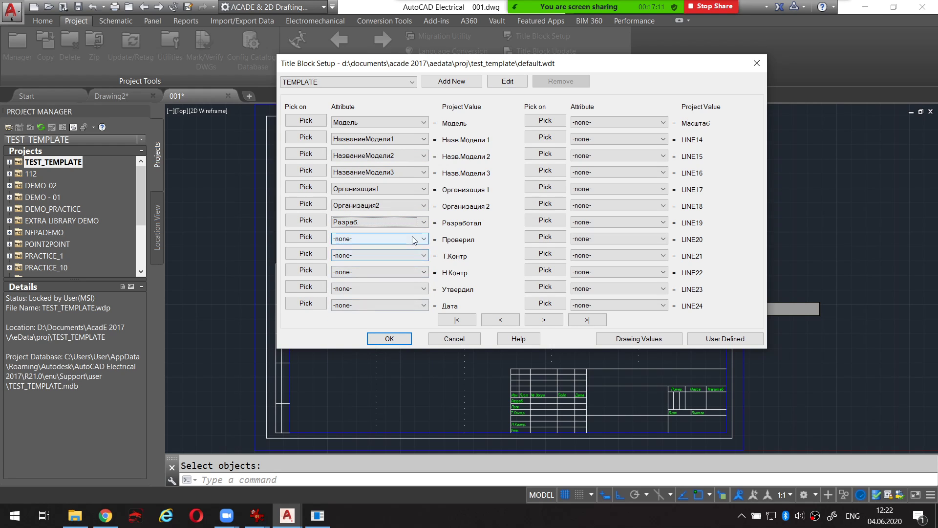
pyautogui.click(412, 239)
pyautogui.click(410, 275)
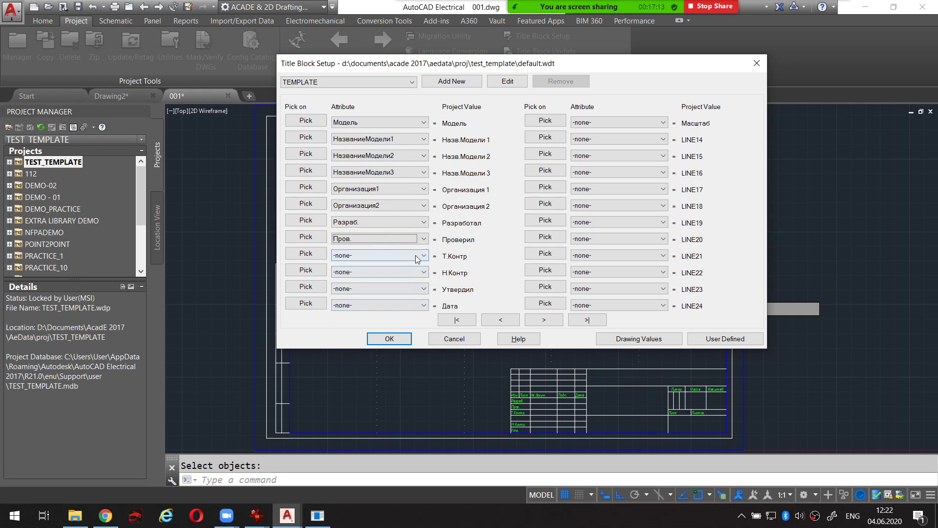
pyautogui.click(419, 255)
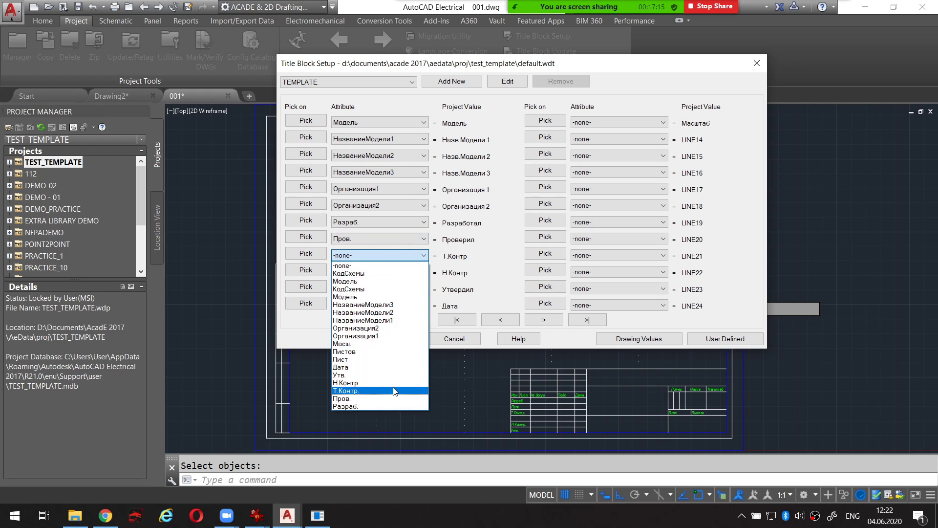
pyautogui.click(394, 391)
pyautogui.click(415, 272)
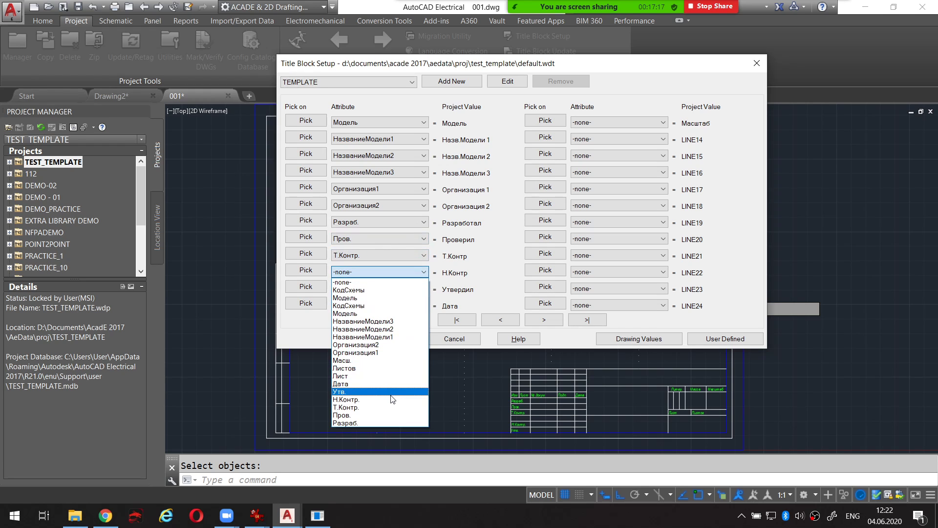
pyautogui.click(391, 398)
pyautogui.click(414, 289)
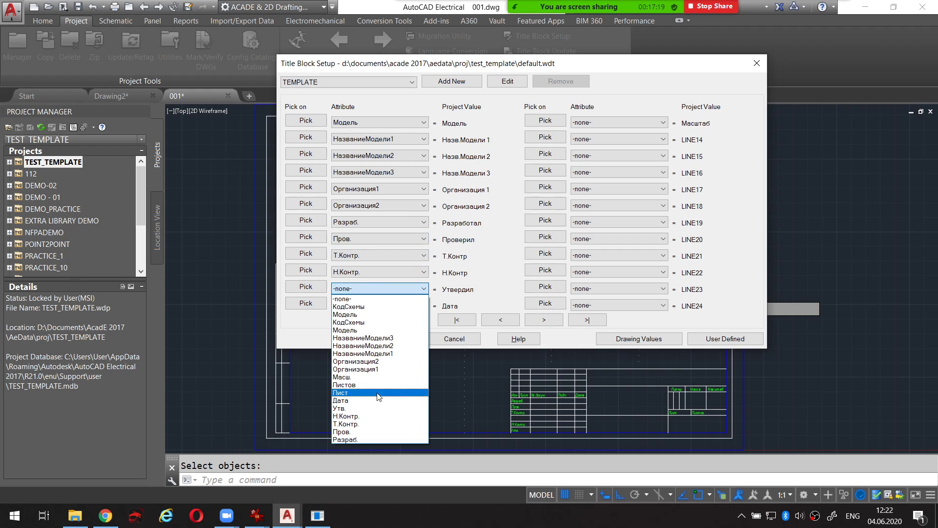
pyautogui.click(391, 401)
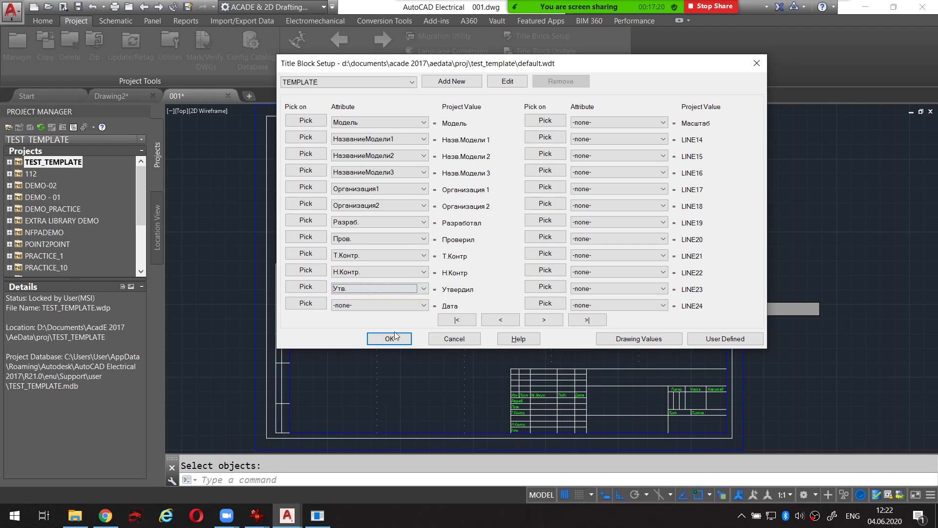
# Step: Leave Дата unassigned and bring up the drawing-value assignments
pyautogui.click(404, 304)
pyautogui.click(404, 304)
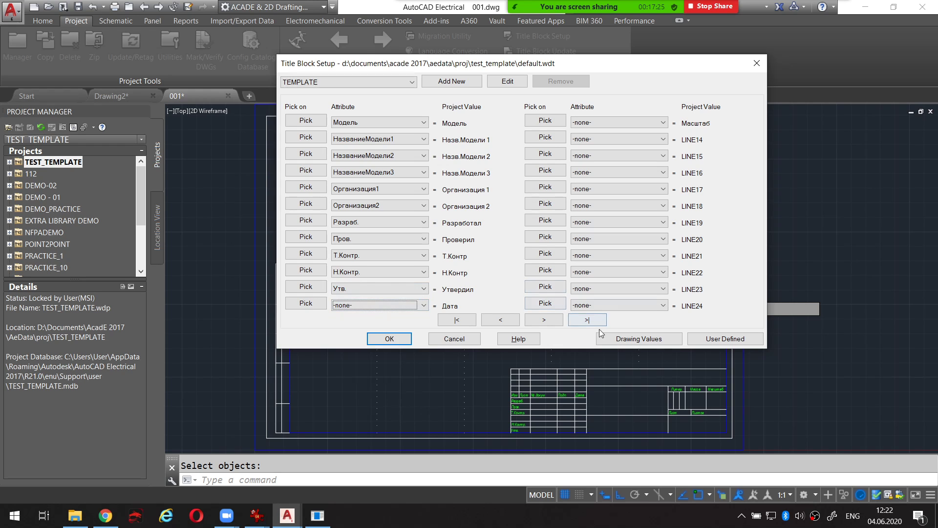
pyautogui.click(615, 338)
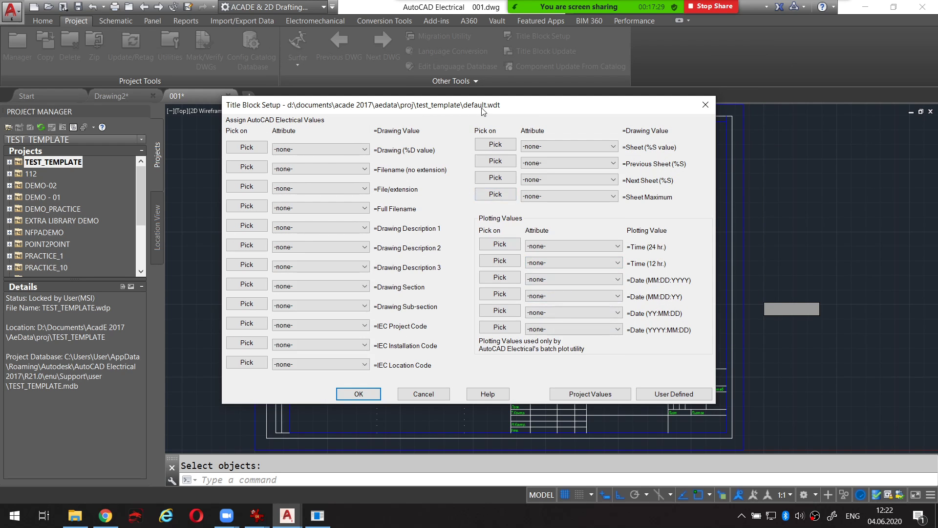
# Step: Leave the drawing number (%D) attribute unassigned and return to the project-value mappings
pyautogui.moveTo(484, 108)
pyautogui.mouseDown()
pyautogui.moveTo(511, 93)
pyautogui.moveTo(510, 81)
pyautogui.mouseUp()
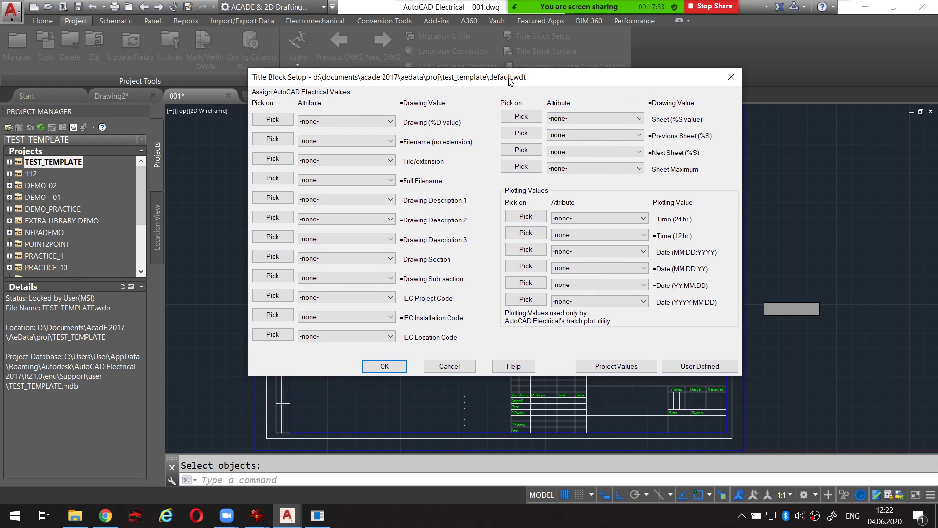
pyautogui.click(602, 366)
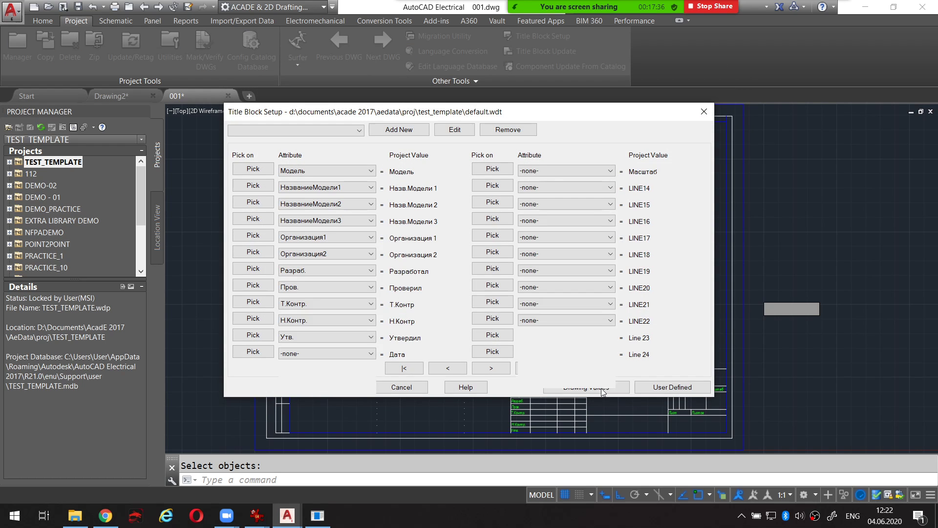
pyautogui.click(602, 390)
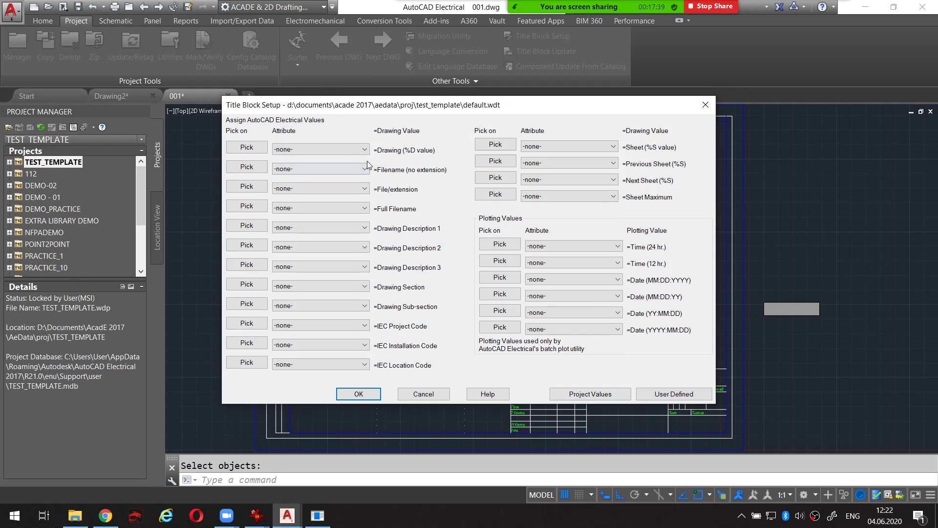
pyautogui.click(359, 150)
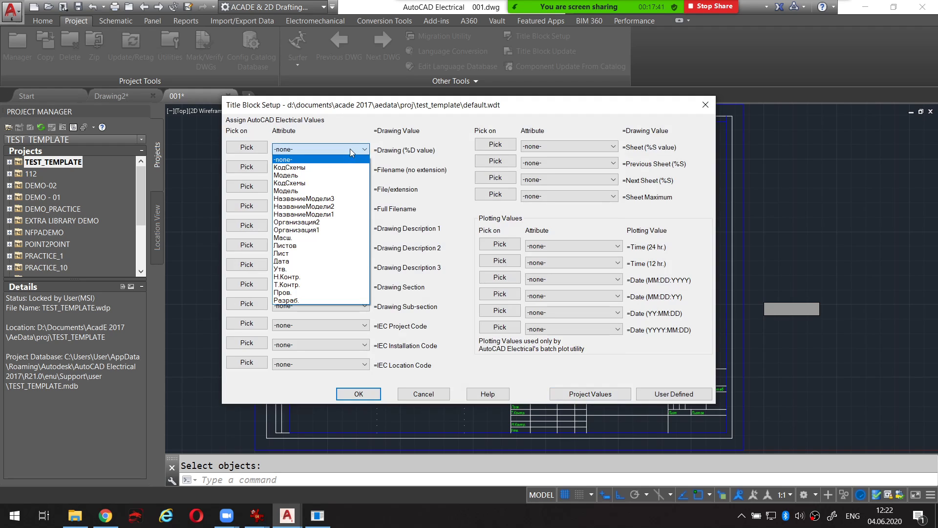
pyautogui.click(350, 149)
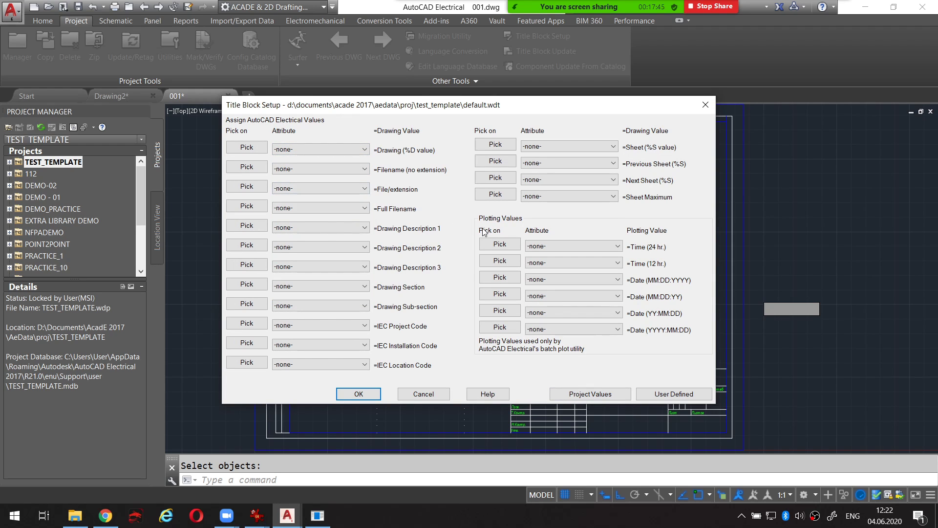
pyautogui.click(594, 394)
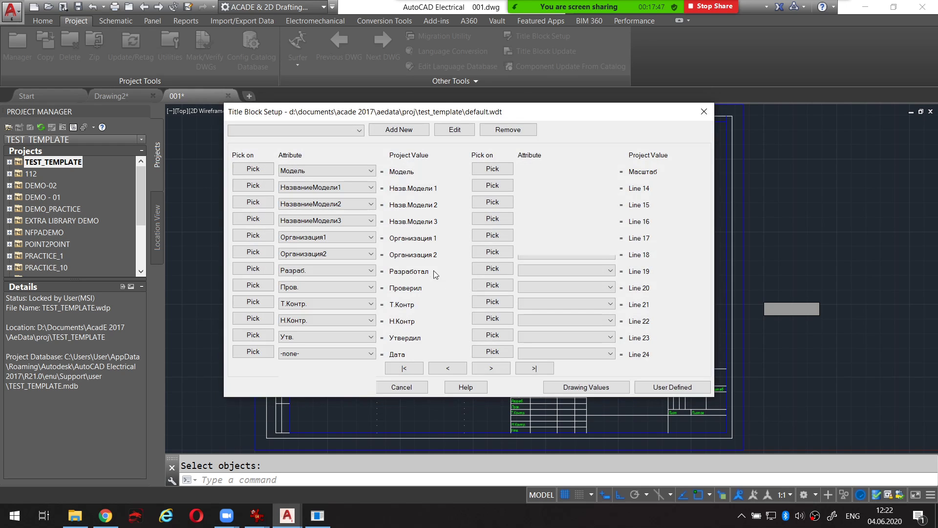
# Step: Map project value Дата to attribute Дата and Масштаб to Масш., then show drawing values
pyautogui.click(349, 354)
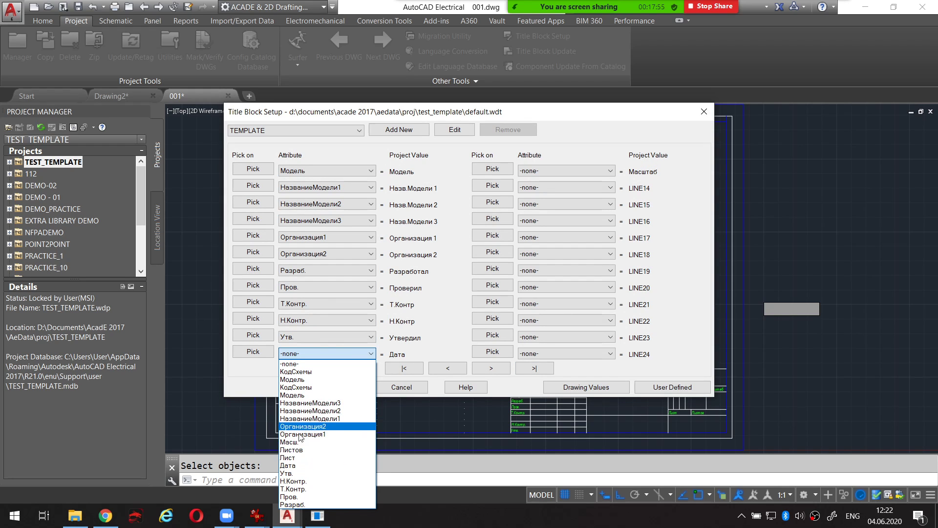
pyautogui.click(309, 466)
pyautogui.click(571, 172)
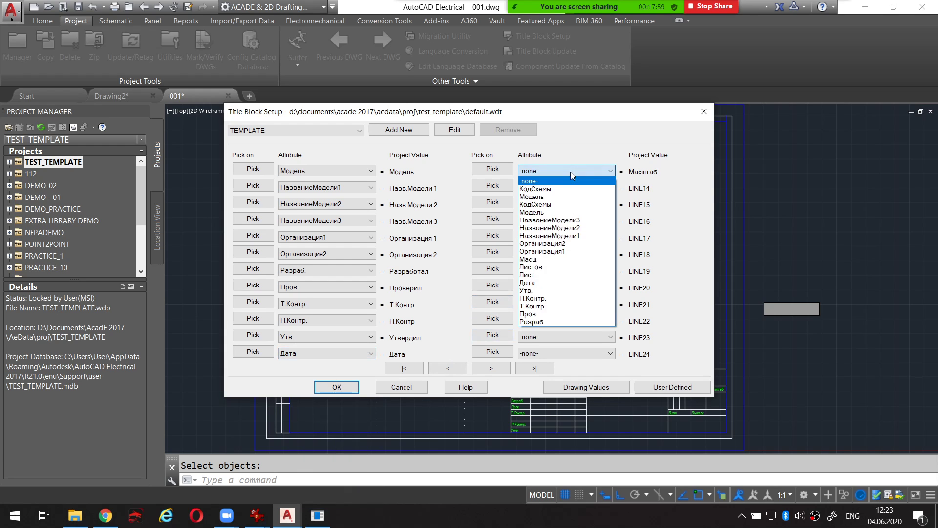
pyautogui.click(547, 259)
pyautogui.click(587, 387)
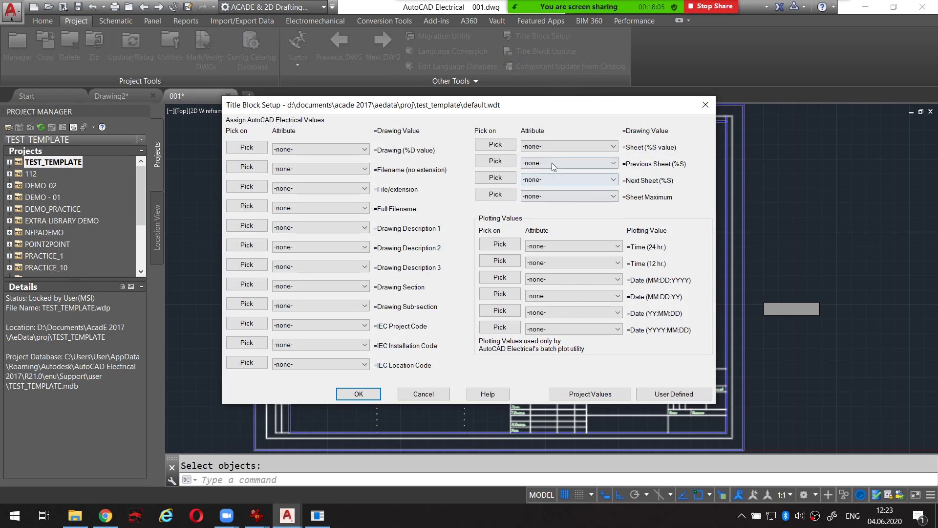
# Step: Assign Лист to the sheet number and Листов to Sheet Maximum
pyautogui.moveTo(584, 113); pyautogui.dragTo(496, 79)
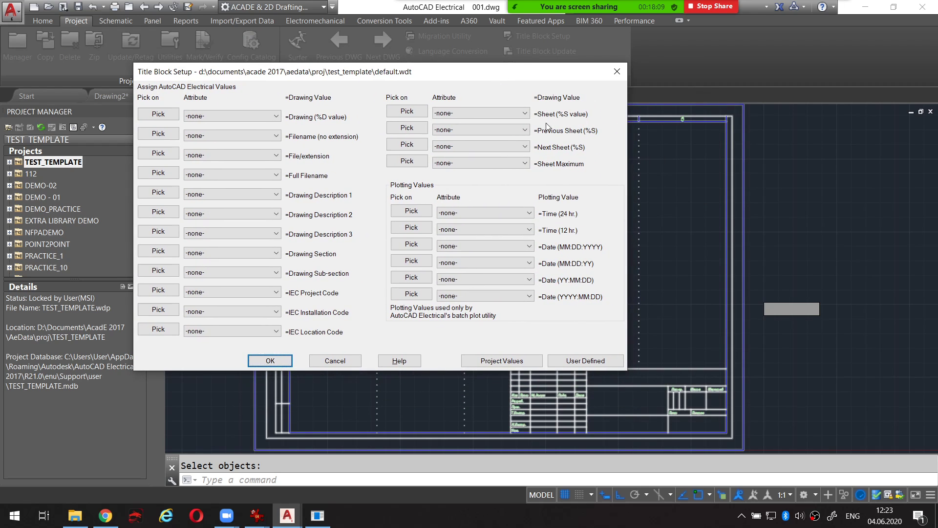
pyautogui.click(497, 112)
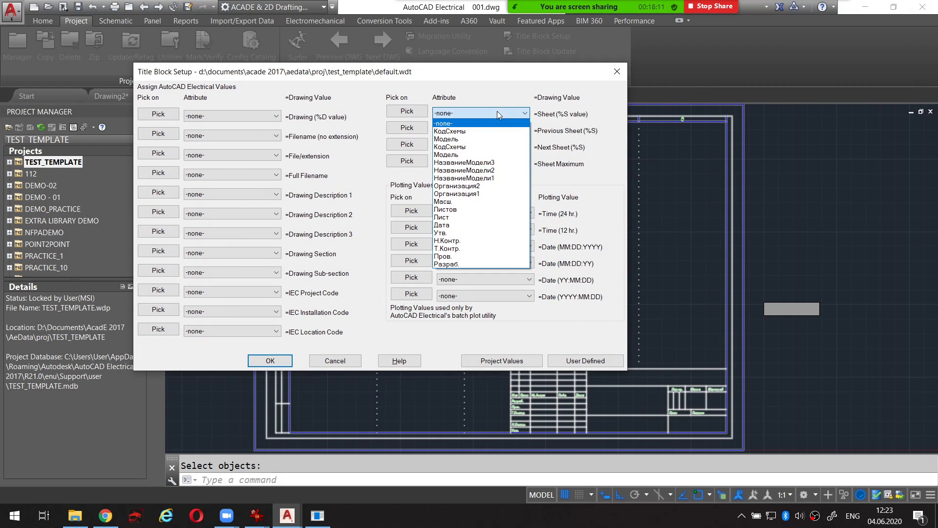
pyautogui.click(483, 217)
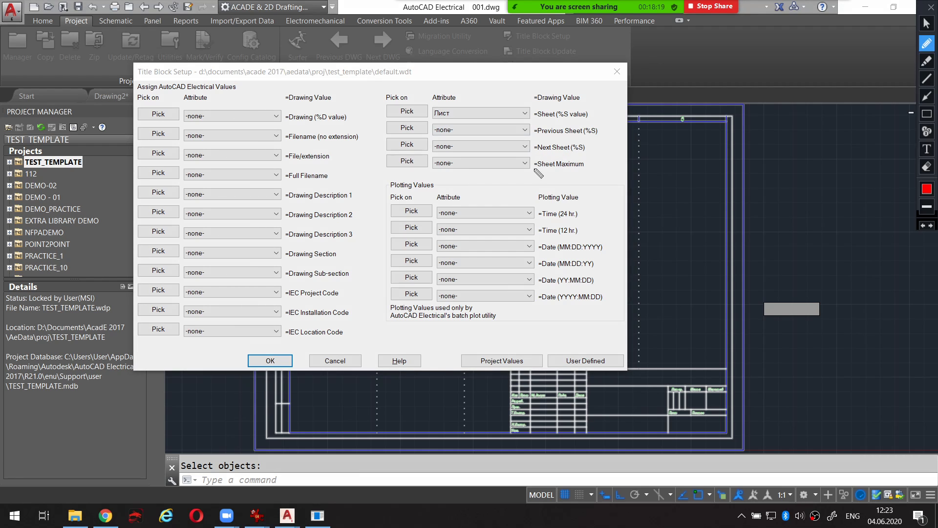
pyautogui.moveTo(535, 169); pyautogui.dragTo(544, 177)
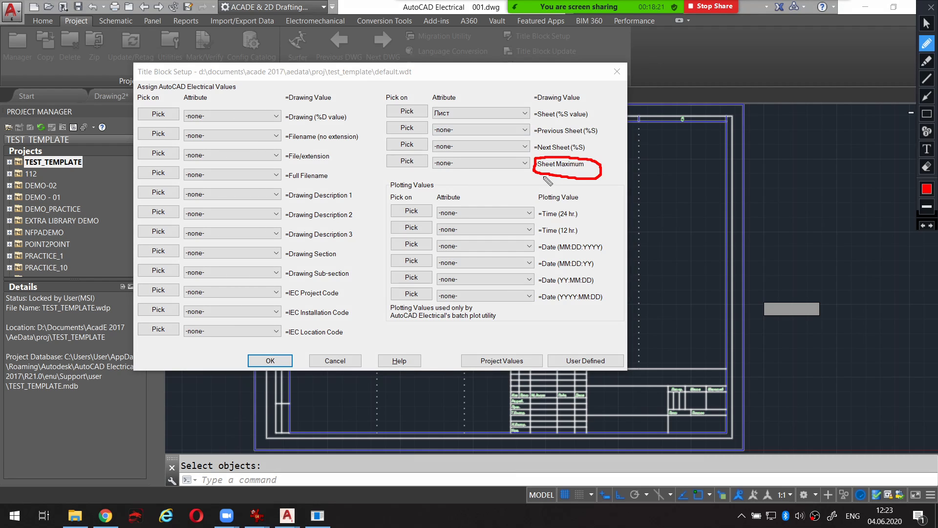
pyautogui.click(488, 160)
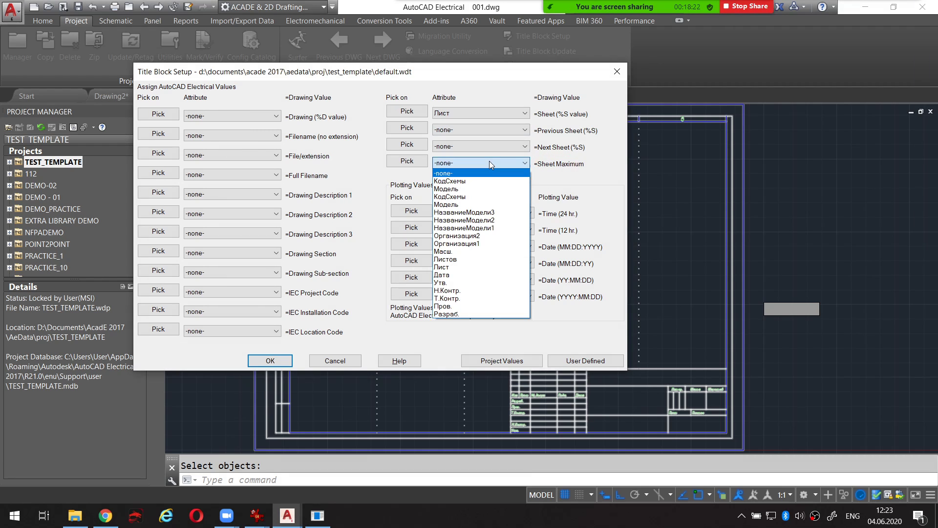
pyautogui.click(479, 260)
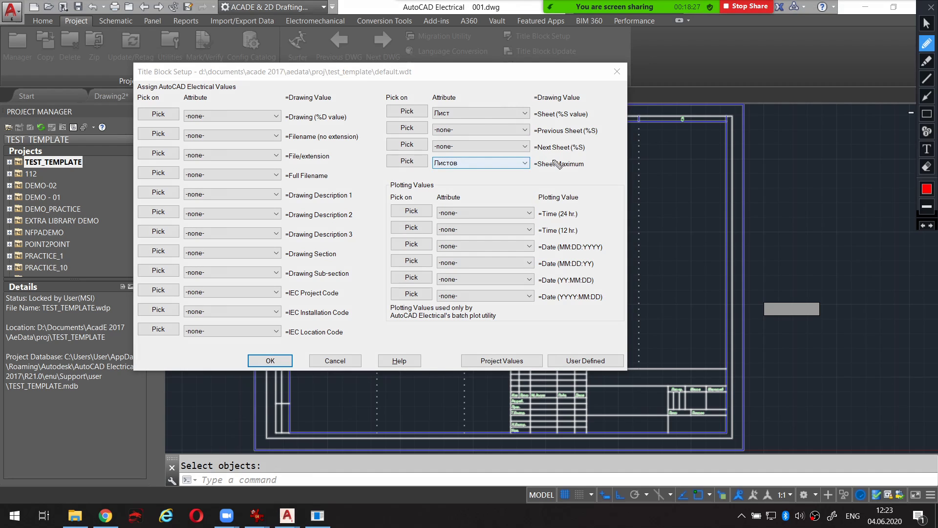
pyautogui.moveTo(565, 160)
pyautogui.mouseDown()
pyautogui.moveTo(576, 179)
pyautogui.moveTo(547, 164)
pyautogui.mouseUp()
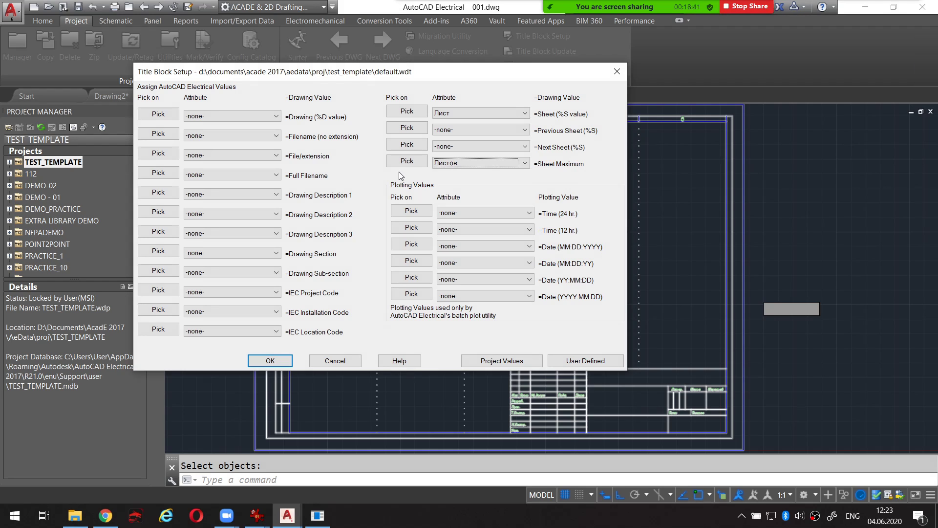
# Step: Map Drawing Description 3 to КодСхемы and apply the title block setup
pyautogui.click(261, 233)
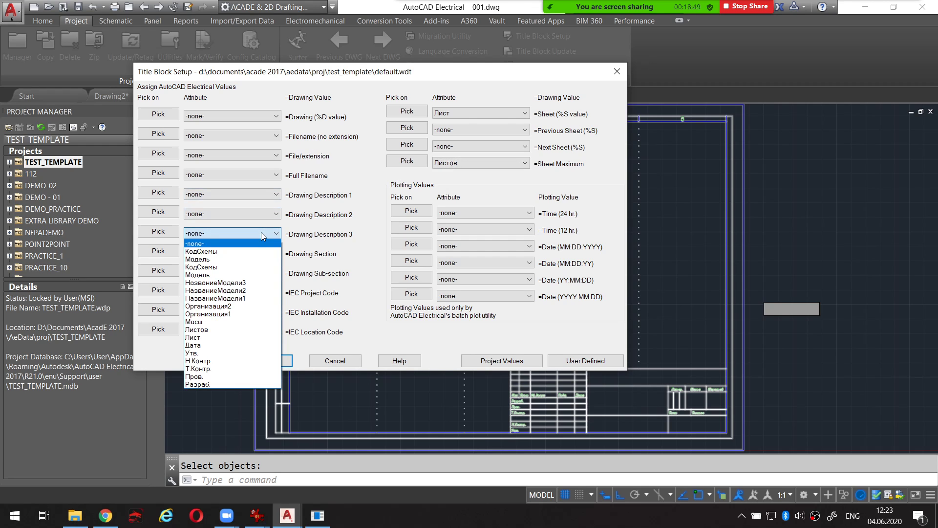
pyautogui.click(260, 195)
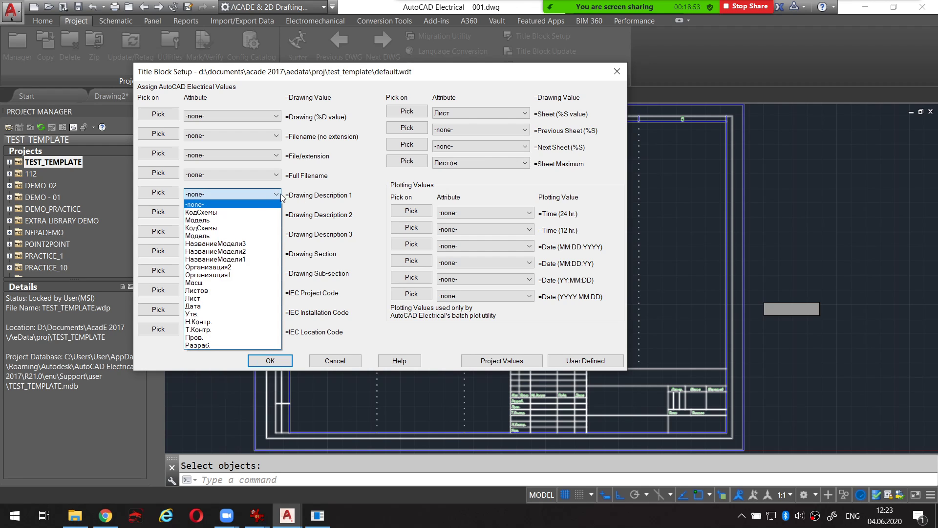
pyautogui.click(349, 189)
pyautogui.click(677, 373)
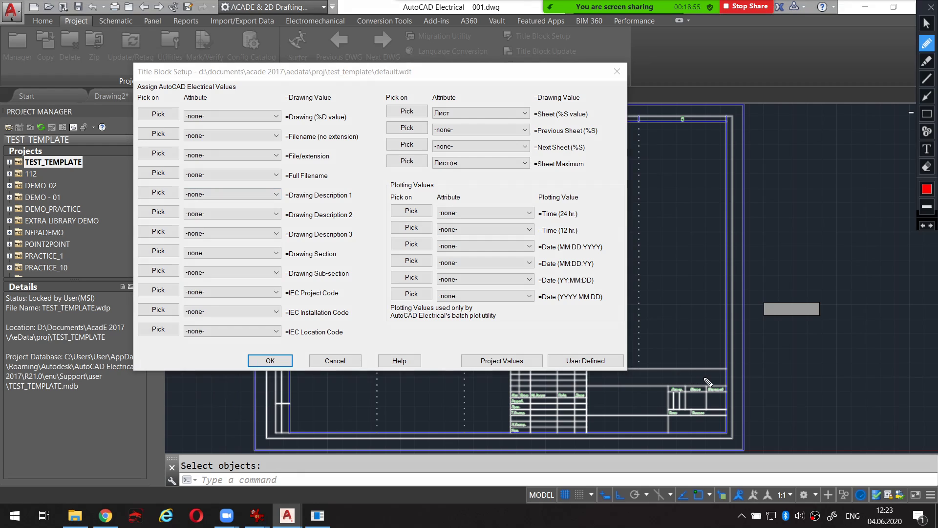
pyautogui.click(266, 234)
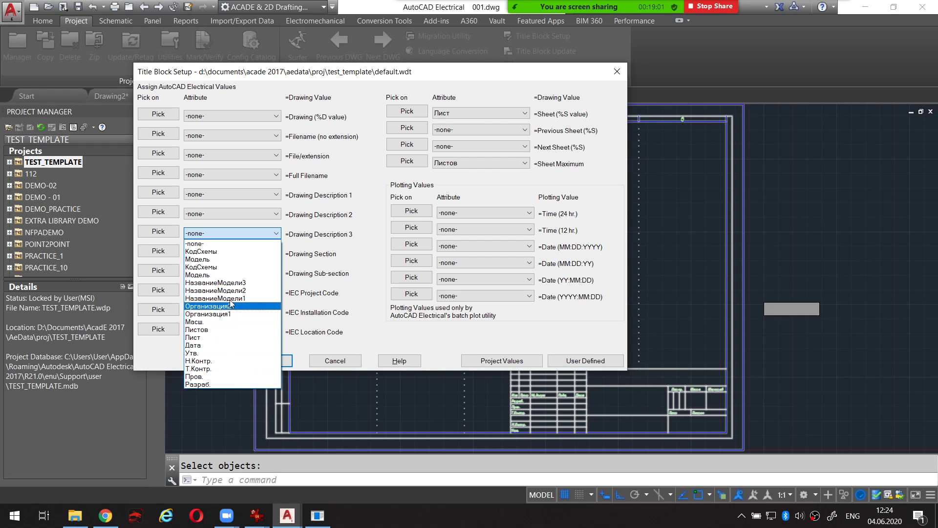
pyautogui.click(233, 267)
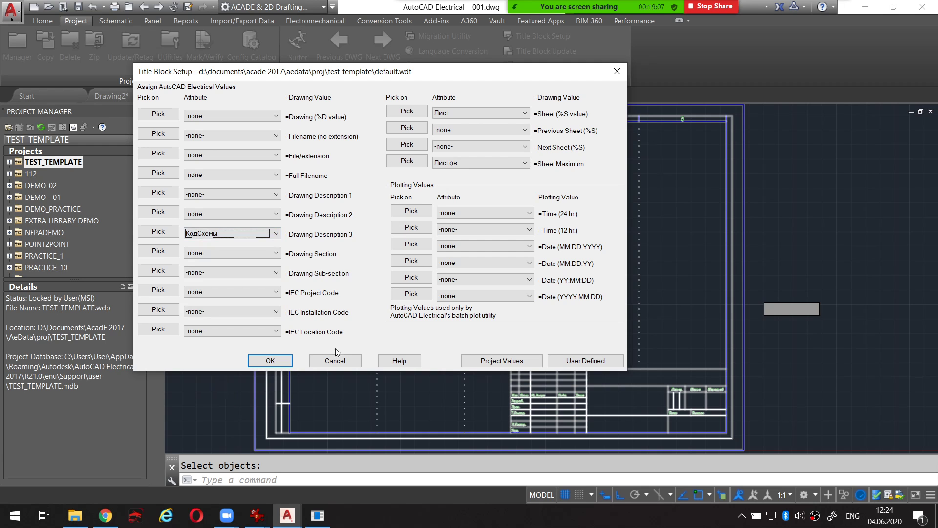
pyautogui.click(270, 360)
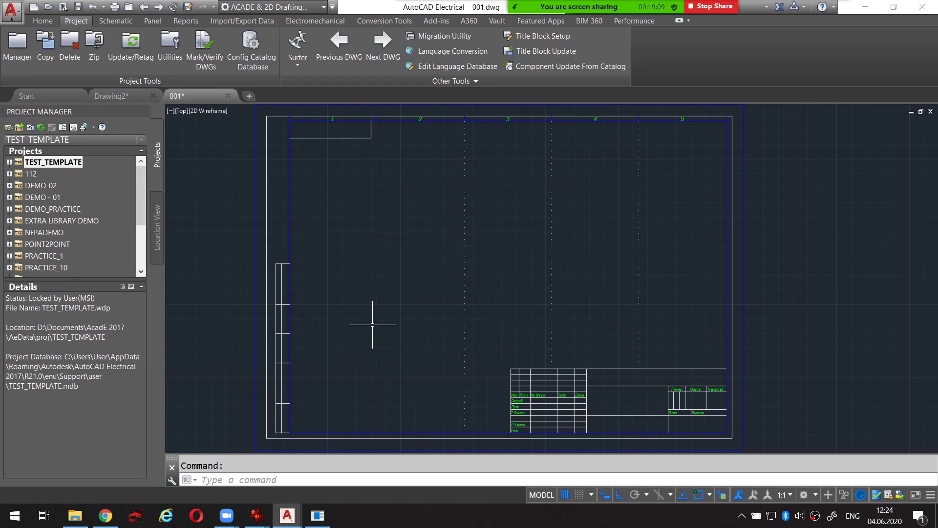
# Step: Set Description 3 of 001.dwg to DiagramCode in its Drawing Properties
pyautogui.moveTo(380, 227)
pyautogui.mouseDown(button='middle')
pyautogui.moveTo(368, 223)
pyautogui.moveTo(366, 234)
pyautogui.mouseUp(button='middle')
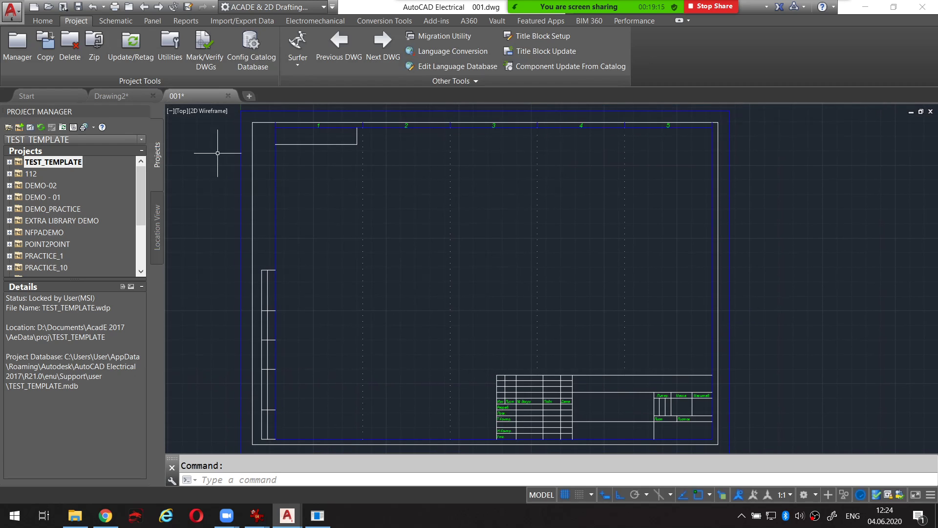
pyautogui.moveTo(230, 146); pyautogui.dragTo(238, 142, button='middle')
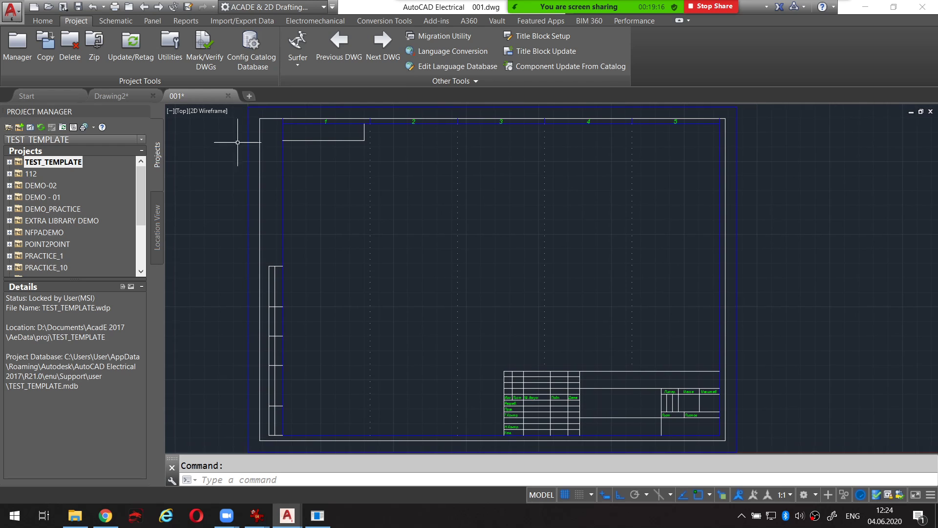
pyautogui.click(9, 163)
pyautogui.rightClick(50, 176)
pyautogui.moveTo(83, 263)
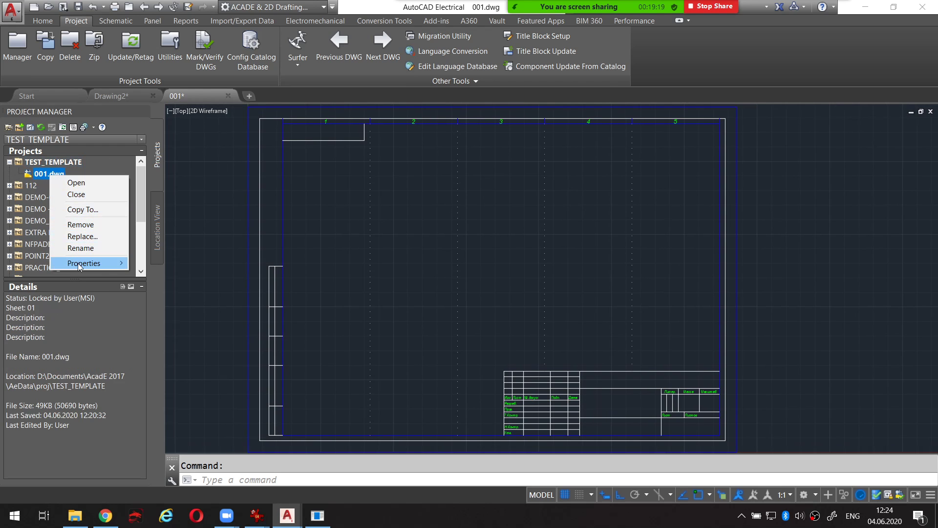
pyautogui.click(186, 263)
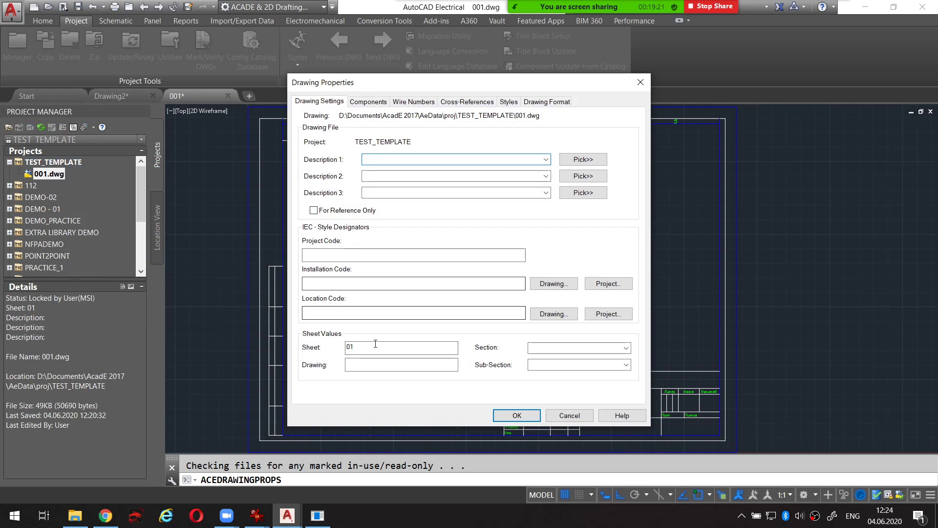
pyautogui.click(394, 348)
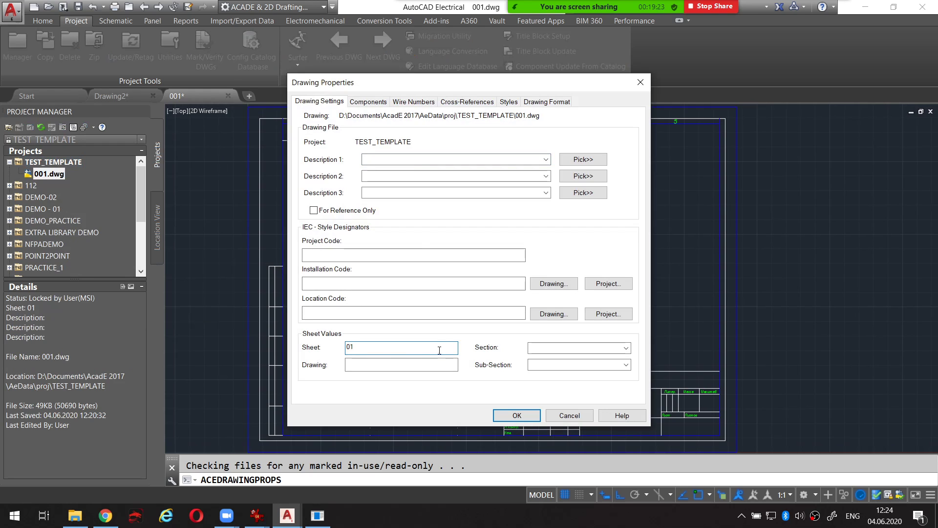
pyautogui.click(425, 192)
pyautogui.moveTo(468, 87); pyautogui.dragTo(386, 82)
pyautogui.write('DiagramCode')
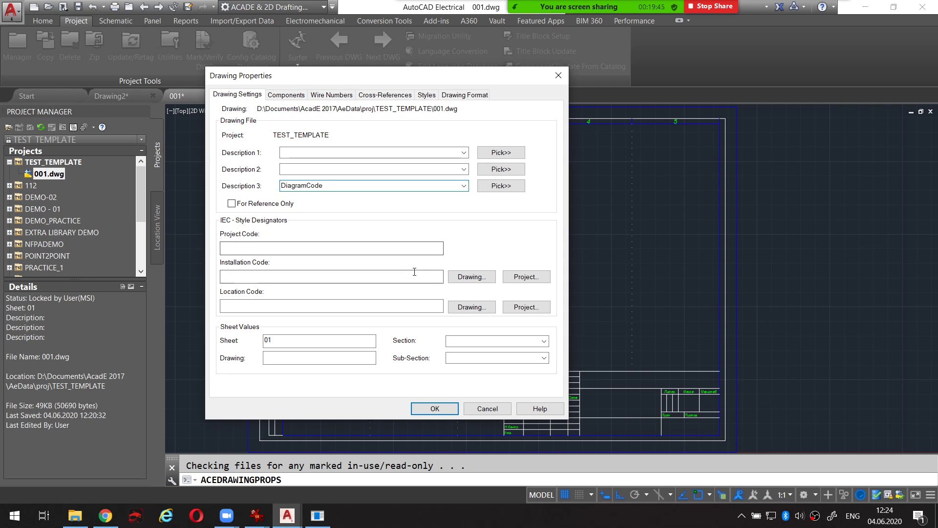
pyautogui.click(433, 410)
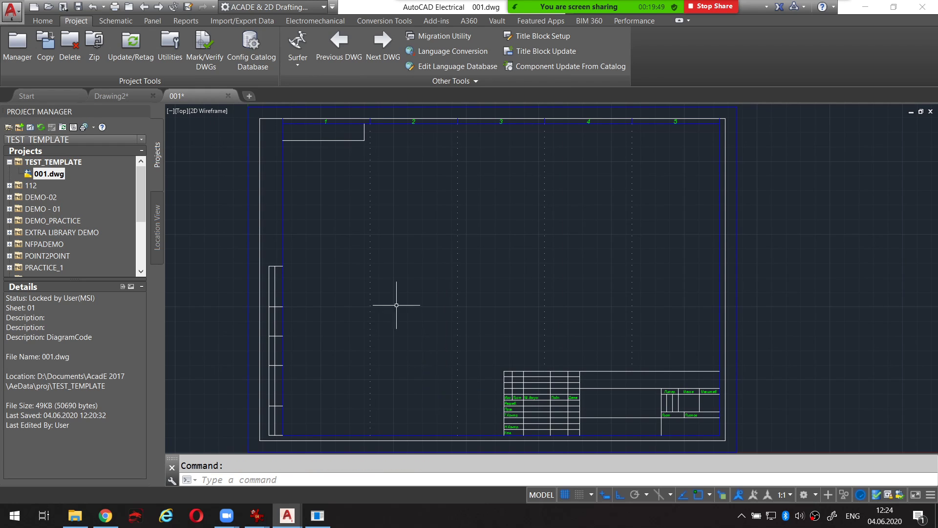
# Step: Run Project-Wide Update with Sheet, Drawing and Title Block Update on all drawings, including 001.dwg
pyautogui.click(62, 127)
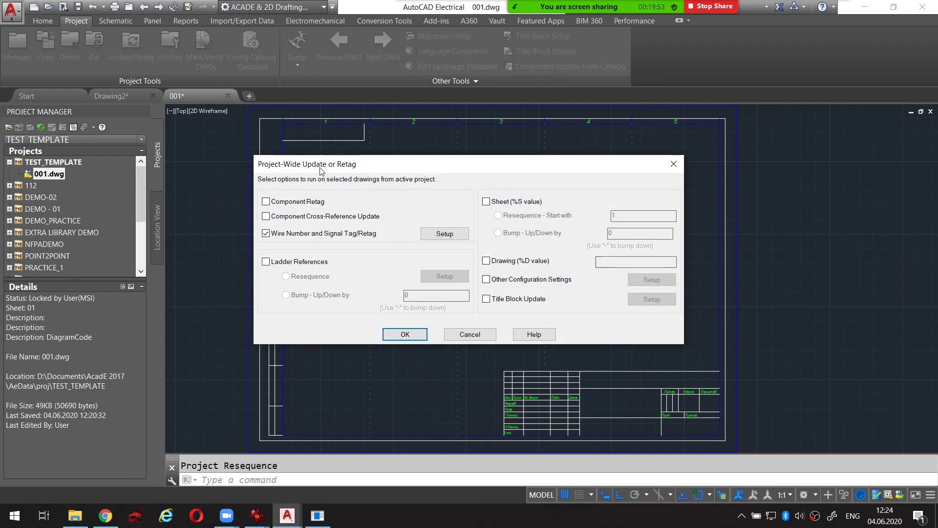
pyautogui.moveTo(324, 170); pyautogui.dragTo(298, 153)
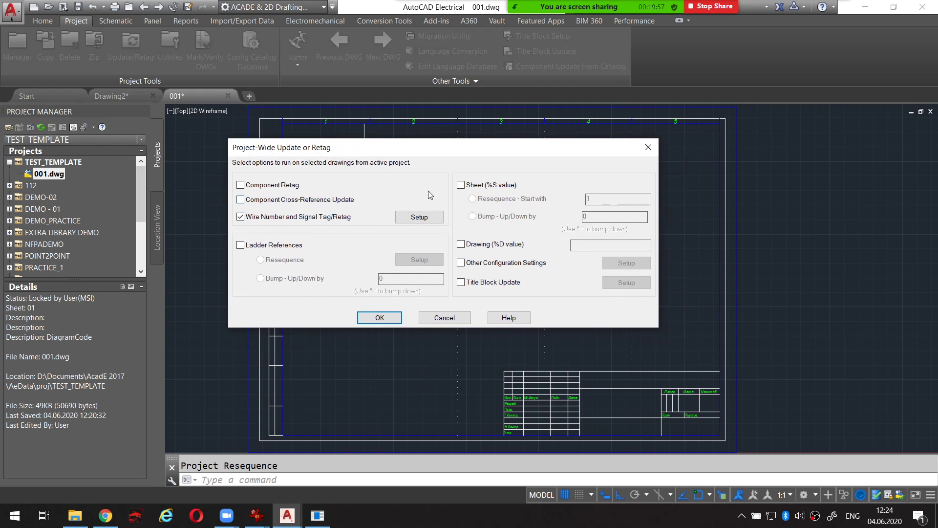
pyautogui.click(461, 185)
pyautogui.click(467, 245)
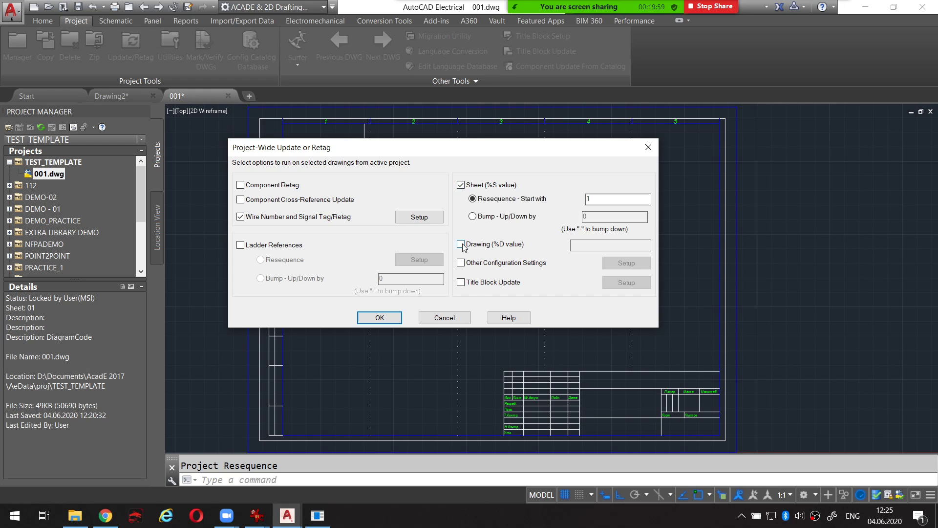
pyautogui.click(464, 284)
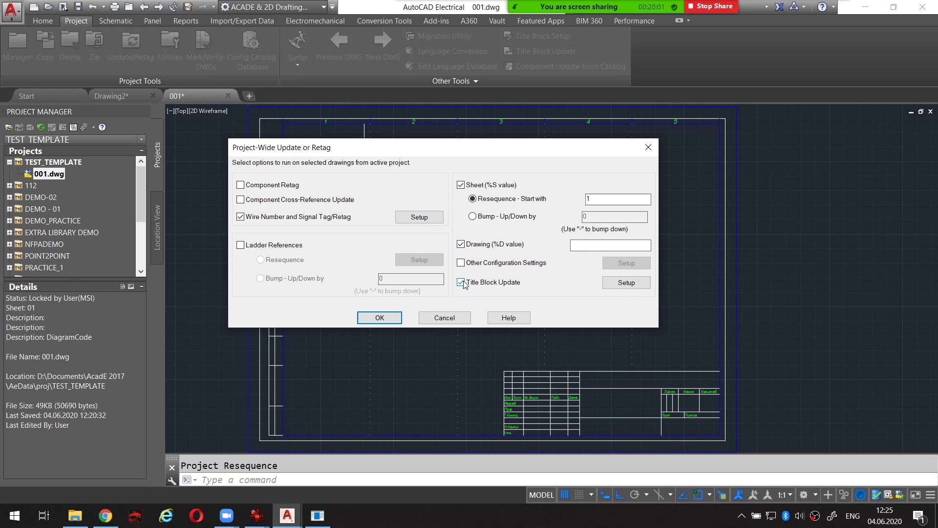
pyautogui.click(390, 318)
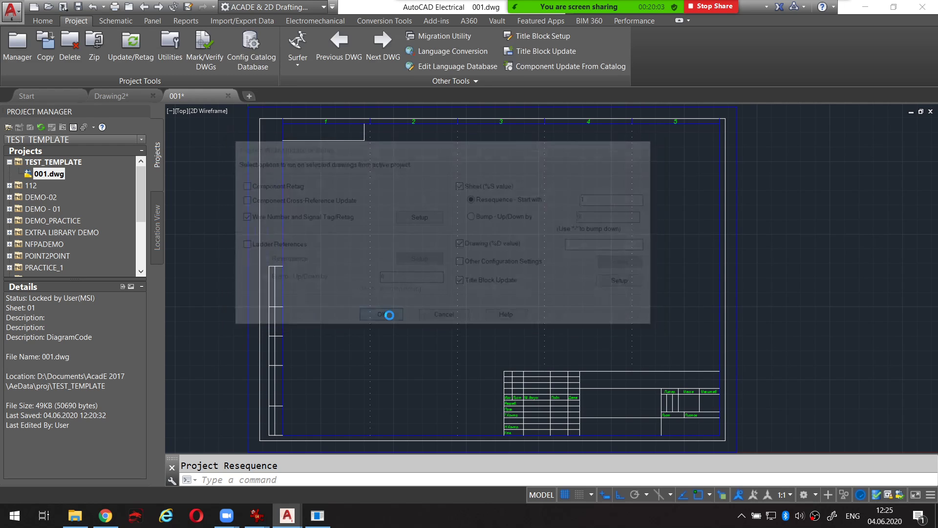
pyautogui.click(430, 271)
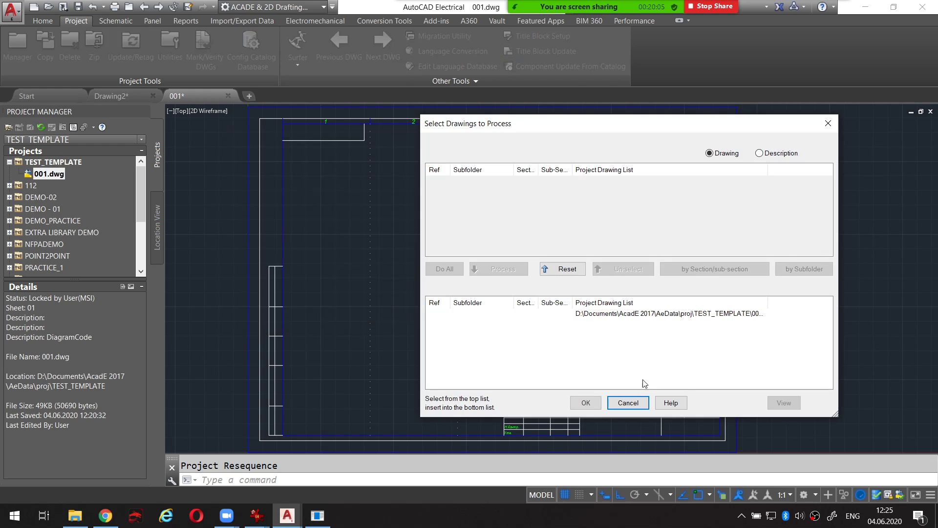
pyautogui.click(588, 402)
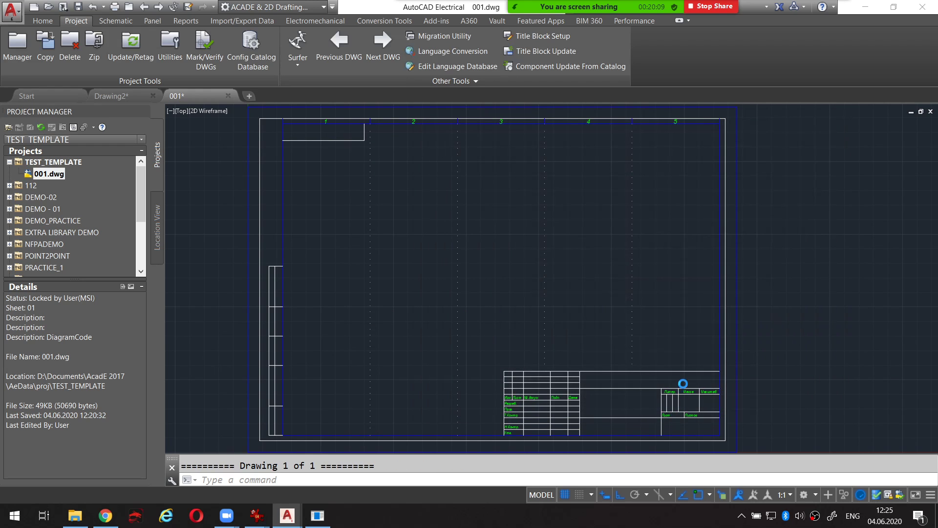
pyautogui.scroll(3, 629, 318)
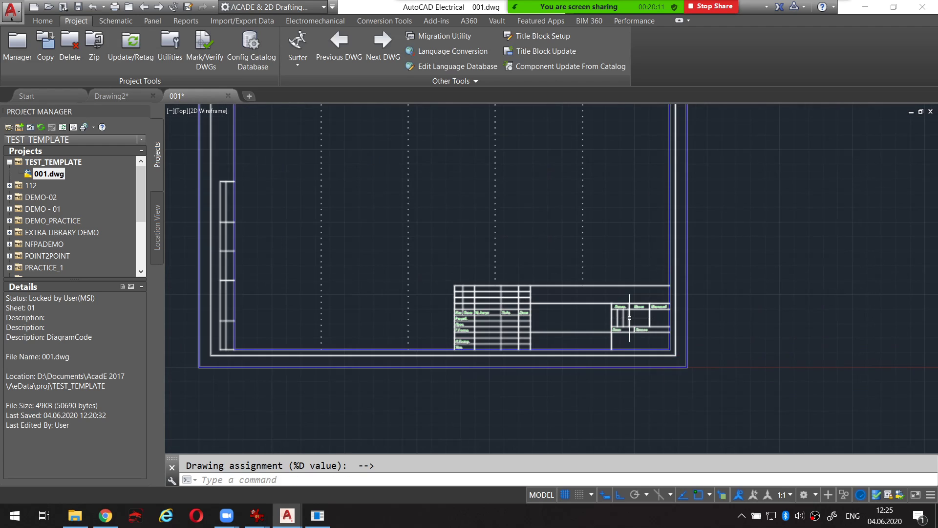
pyautogui.scroll(3, 629, 317)
pyautogui.scroll(-4, 630, 318)
pyautogui.moveTo(629, 317)
pyautogui.mouseDown(button='middle')
pyautogui.moveTo(614, 373)
pyautogui.moveTo(605, 341)
pyautogui.mouseUp(button='middle')
# Step: Open TEST_TEMPLATE's project descriptions and enter values in the Модель and Назв.Модели fields
pyautogui.rightClick(64, 166)
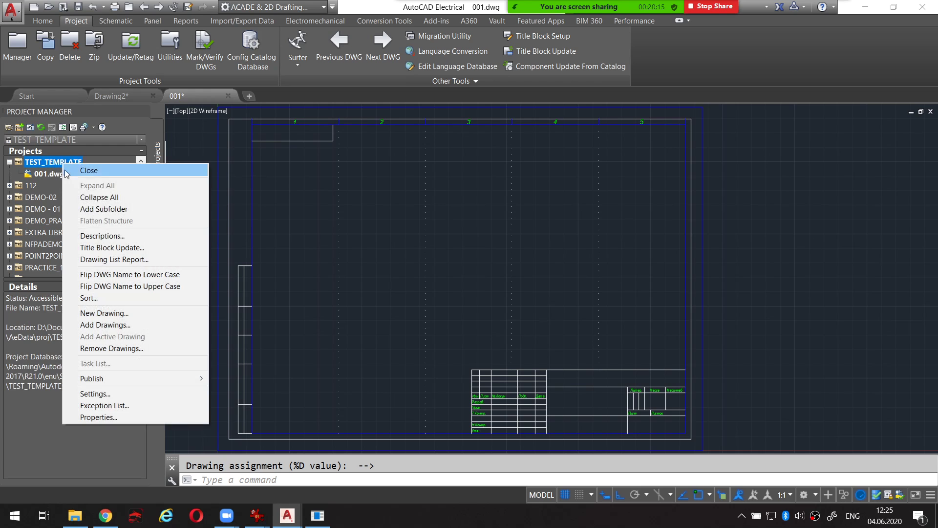
pyautogui.click(93, 235)
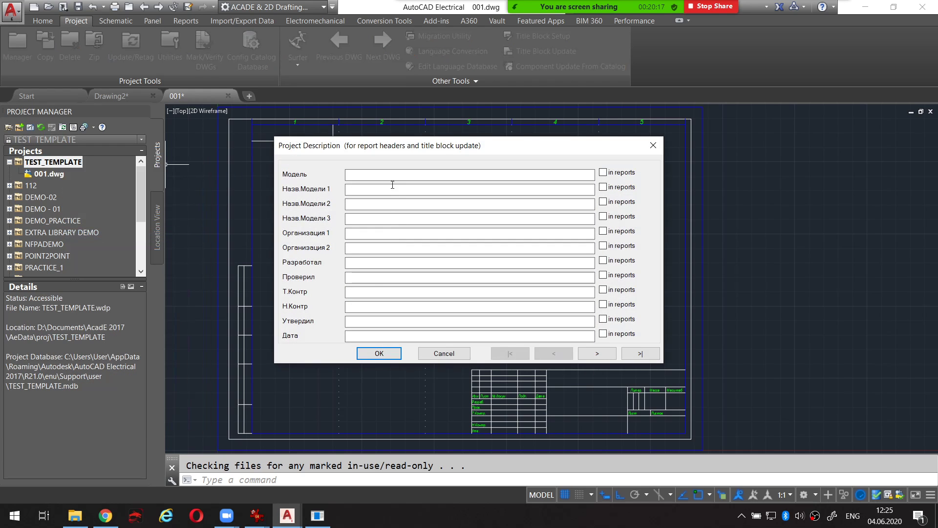
pyautogui.moveTo(442, 150)
pyautogui.mouseDown()
pyautogui.moveTo(379, 145)
pyautogui.moveTo(363, 133)
pyautogui.mouseUp()
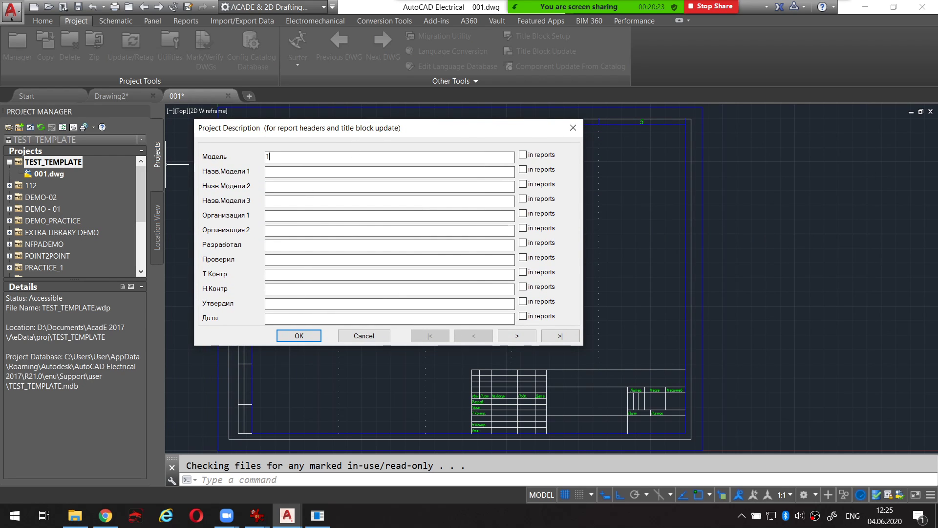
pyautogui.write('111')
pyautogui.click(353, 175)
pyautogui.doubleClick(322, 157)
pyautogui.write('1')
pyautogui.click(284, 173)
pyautogui.write('4')
pyautogui.write('3')
# Step: Fill the remaining description lines, set Масштаб to 1:1 and confirm
pyautogui.press('Tab')
pyautogui.write('7')
pyautogui.press('Tab')
pyautogui.write('8')
pyautogui.write('12')
pyautogui.press('Tab')
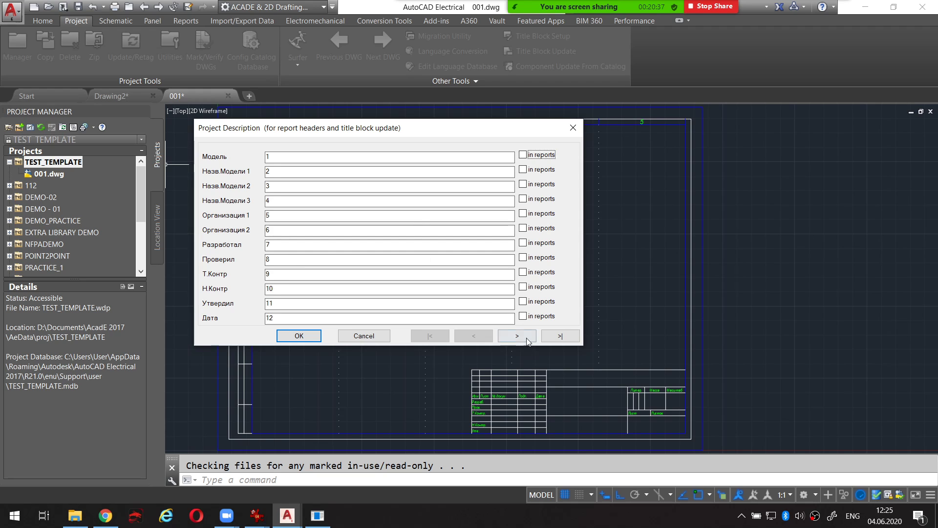
pyautogui.click(527, 339)
pyautogui.click(348, 156)
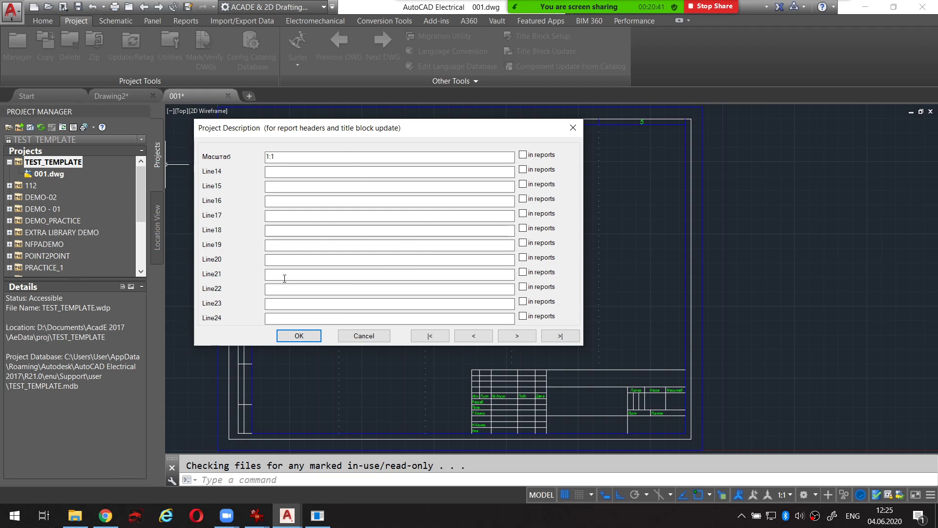
pyautogui.click(299, 336)
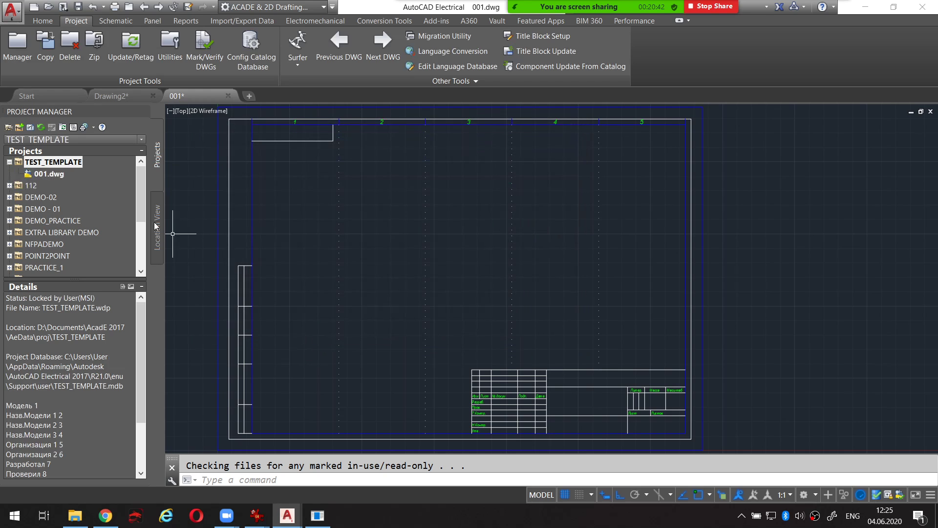
# Step: Update the project-wide title block with all description lines, sheet number and sheet maximum
pyautogui.rightClick(58, 163)
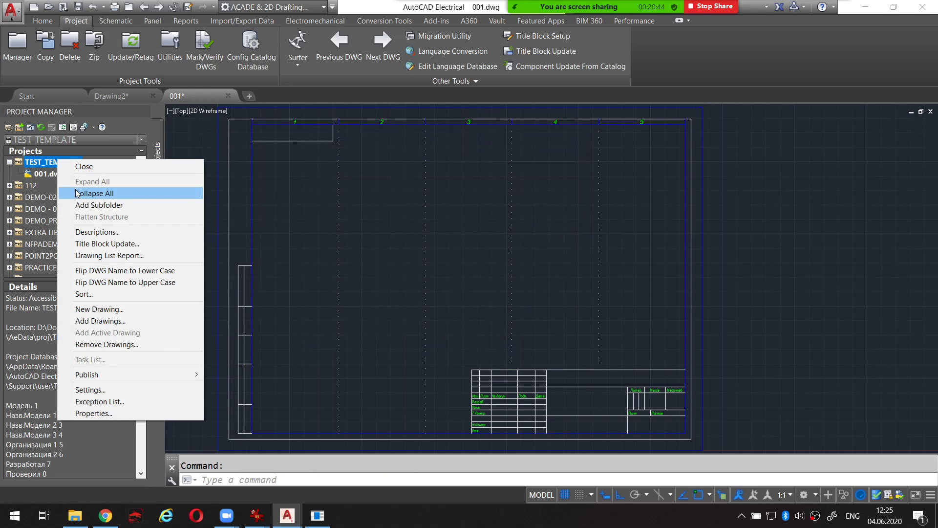
pyautogui.click(106, 244)
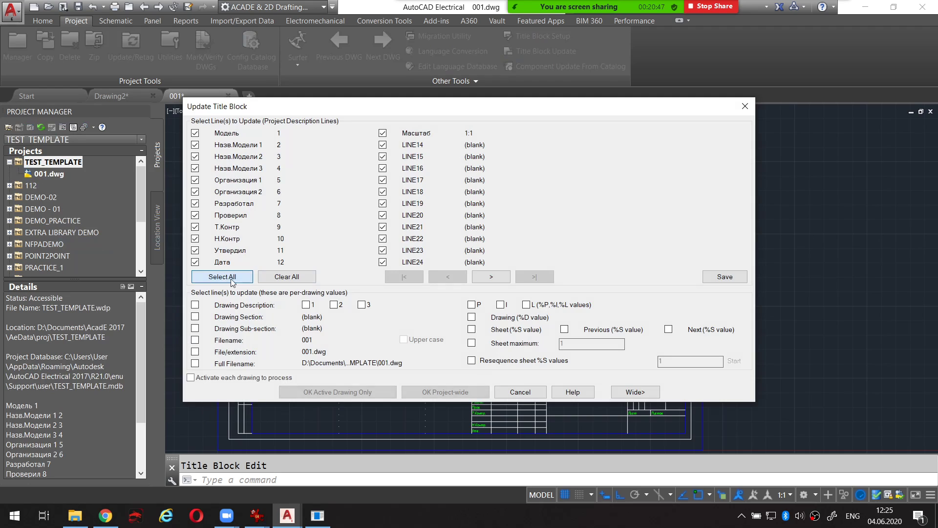
pyautogui.click(232, 281)
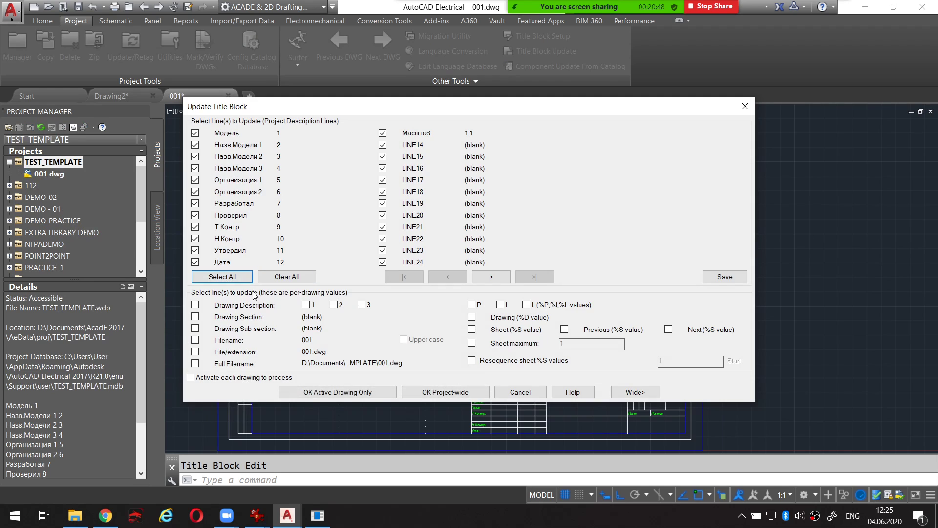
pyautogui.click(473, 330)
pyautogui.click(472, 343)
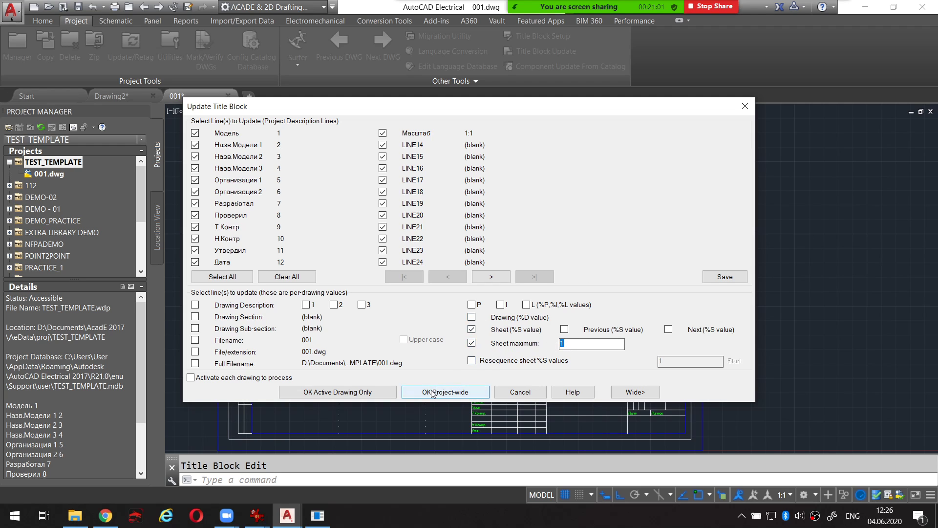
pyautogui.click(372, 395)
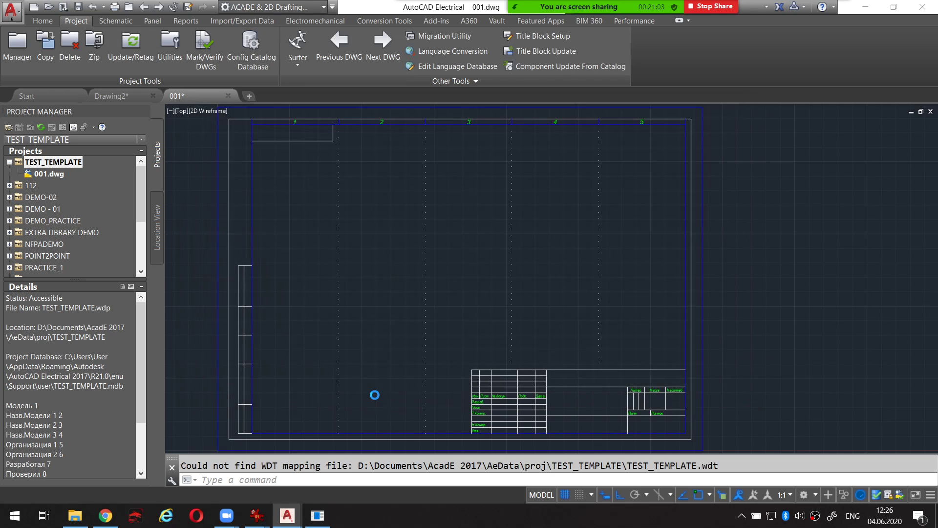
# Step: Reopen the TEST_TEMPLATE project's description lines
pyautogui.scroll(3, 529, 392)
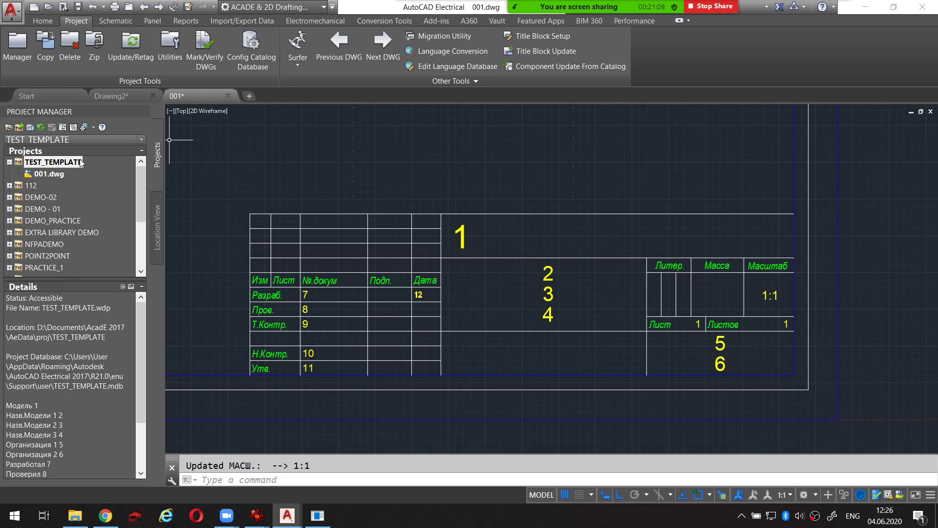
pyautogui.rightClick(65, 165)
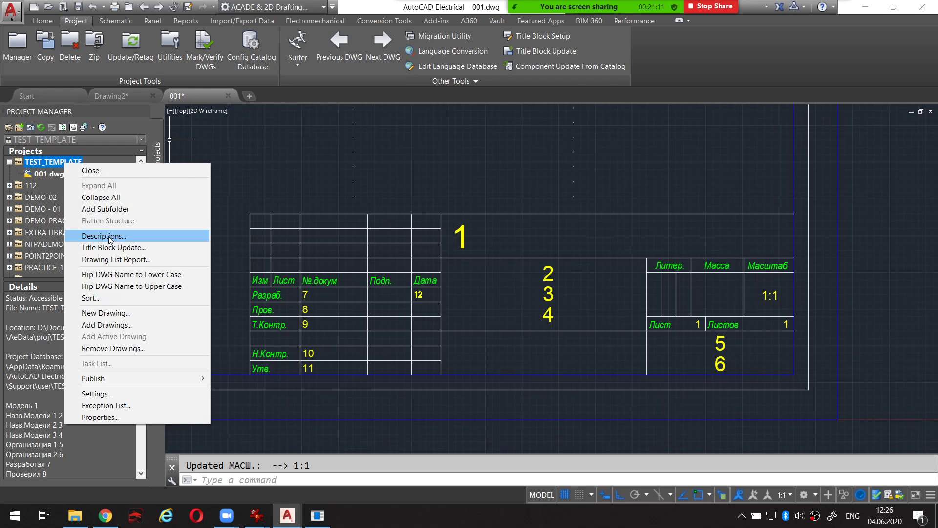
pyautogui.click(204, 236)
# Step: Add Drawing Description lines 1, 2 and 3 to the title block of drawing 001 only
pyautogui.press('Escape')
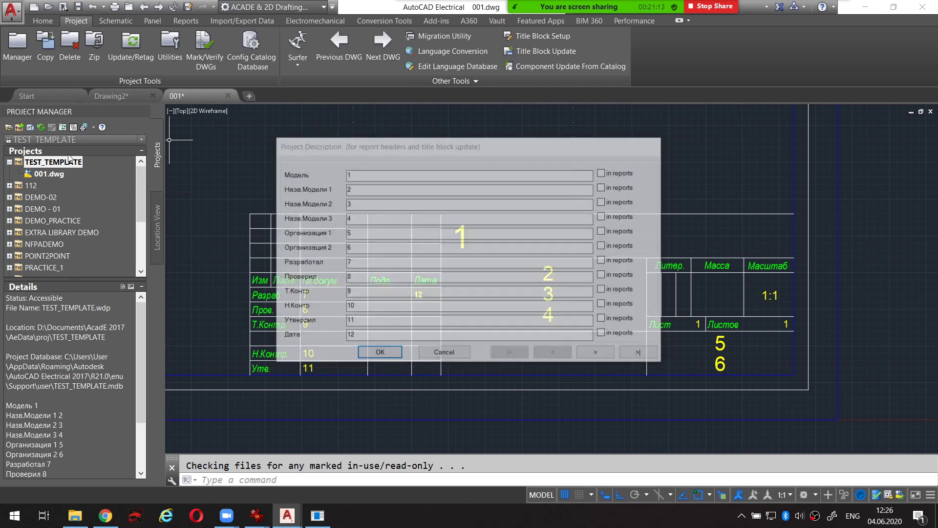
pyautogui.rightClick(62, 167)
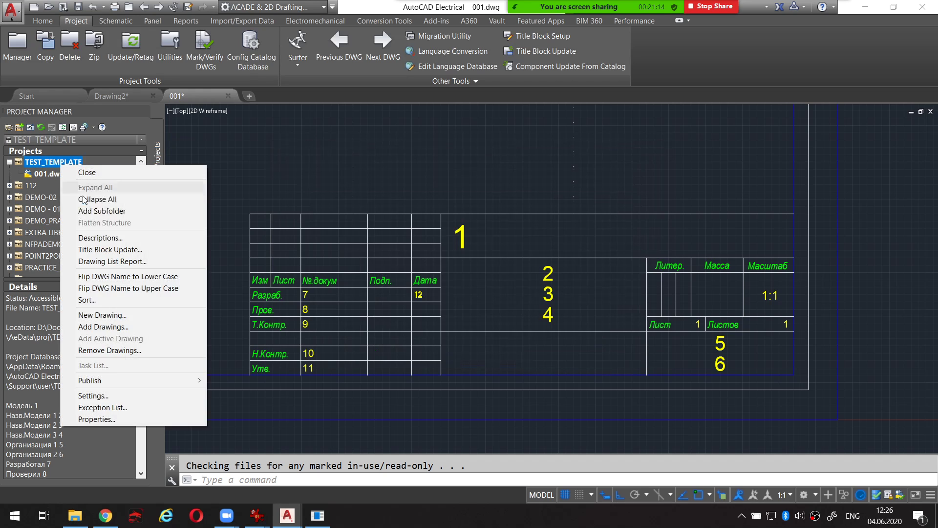
pyautogui.click(95, 250)
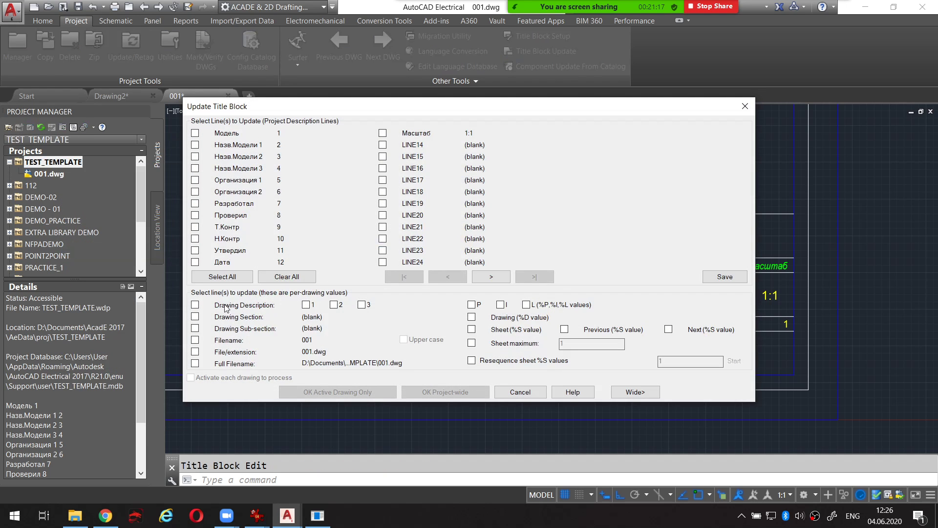
pyautogui.click(195, 305)
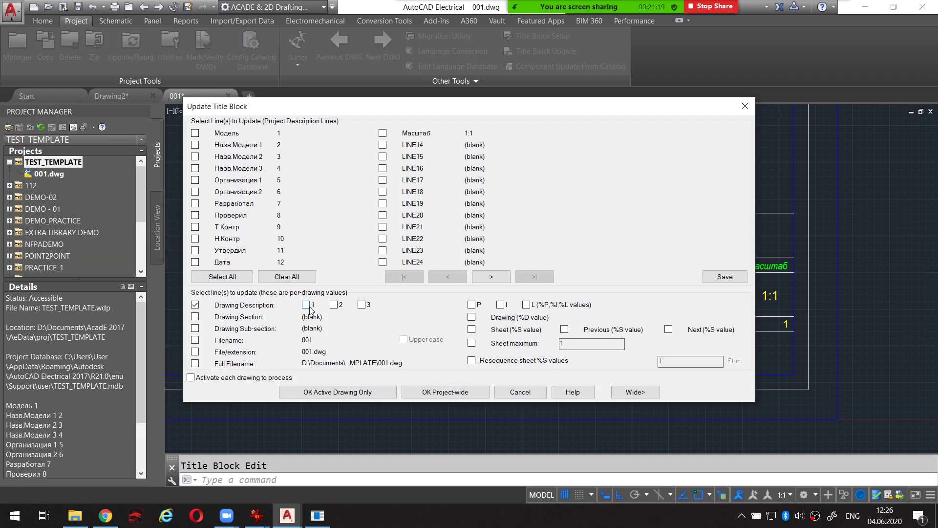
pyautogui.click(362, 305)
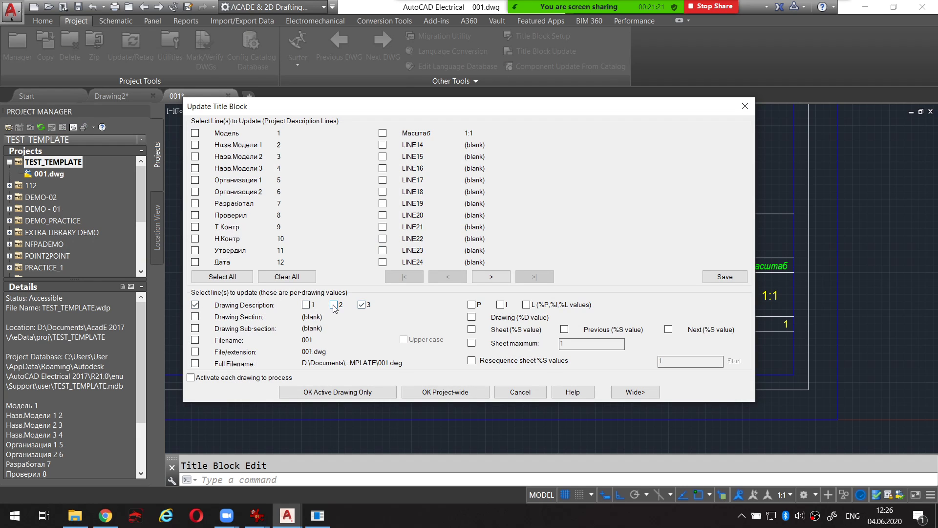
pyautogui.click(307, 305)
pyautogui.click(342, 392)
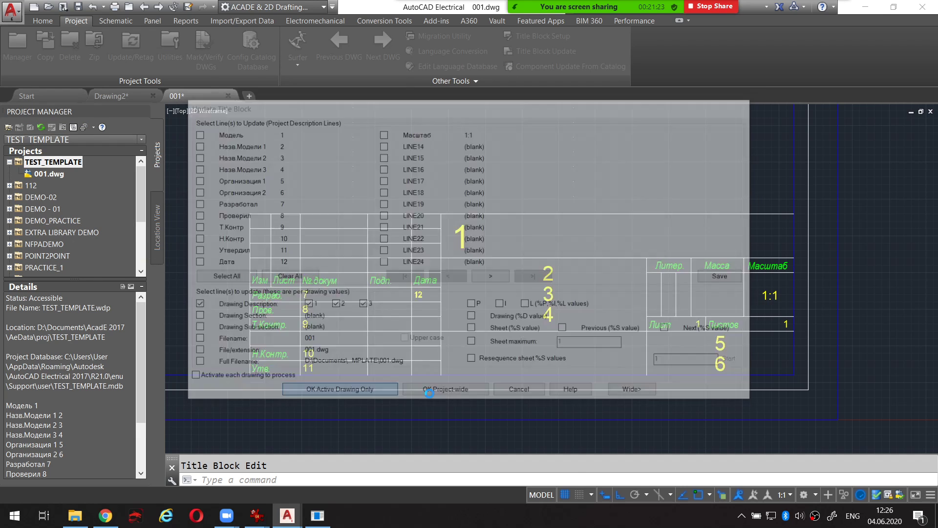
pyautogui.scroll(-2, 619, 345)
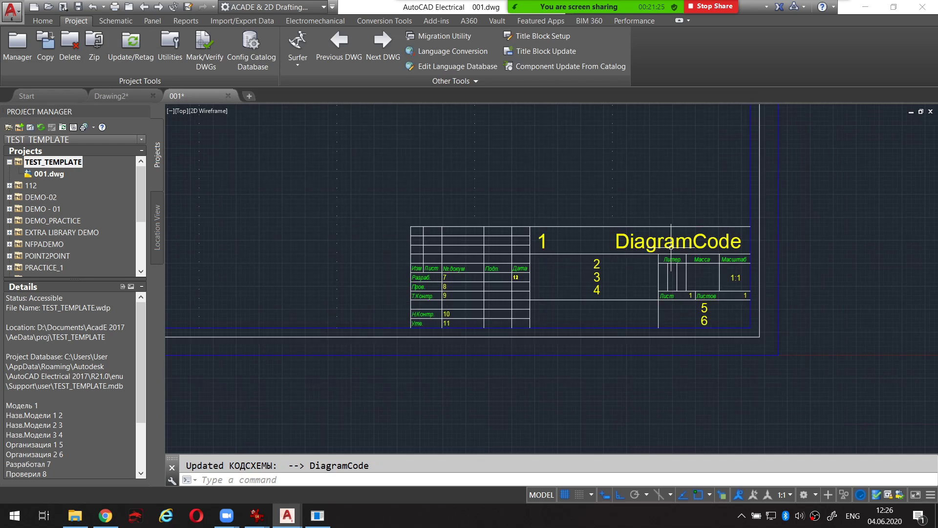
pyautogui.scroll(-2, 599, 313)
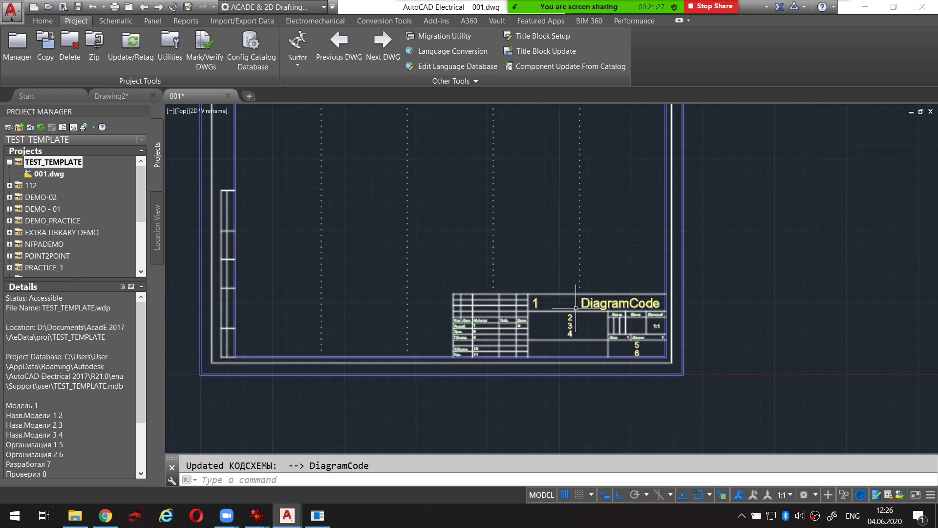
pyautogui.scroll(2, 557, 316)
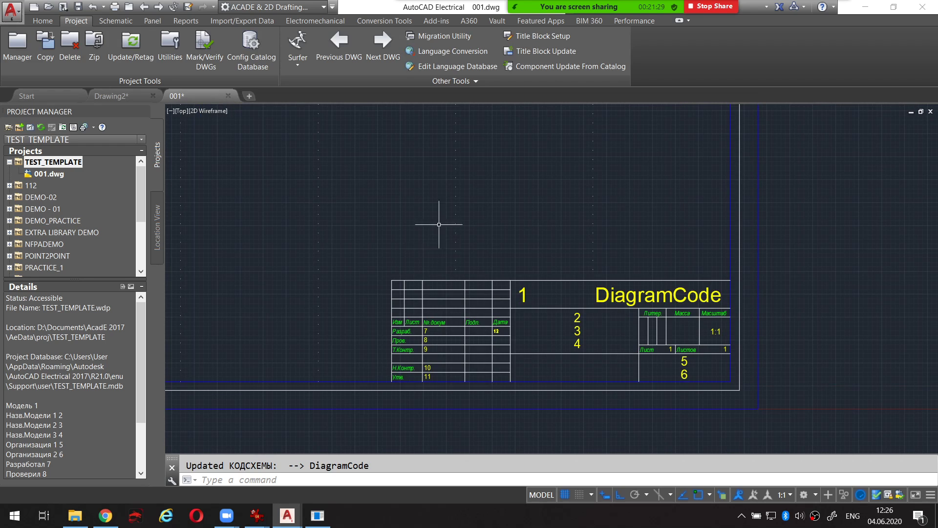
pyautogui.scroll(-2, 420, 279)
pyautogui.scroll(-1, 555, 325)
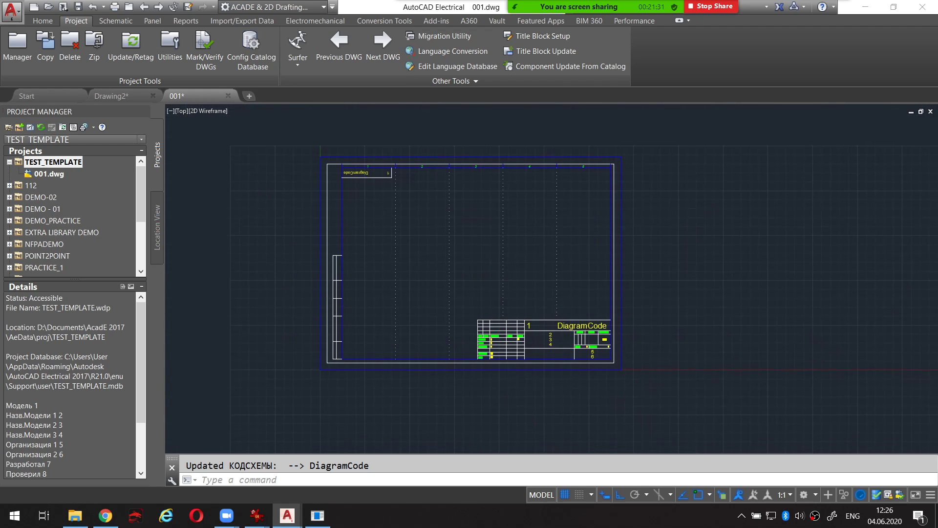
pyautogui.scroll(2, 353, 201)
pyautogui.scroll(2, 353, 201)
pyautogui.scroll(-3, 450, 185)
pyautogui.scroll(2, 561, 262)
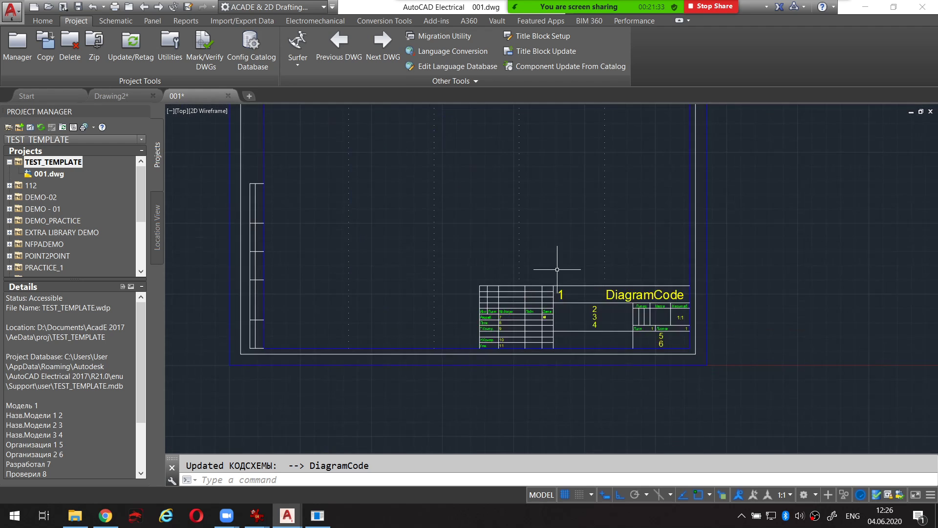
pyautogui.scroll(2, 589, 294)
pyautogui.scroll(-1, 531, 299)
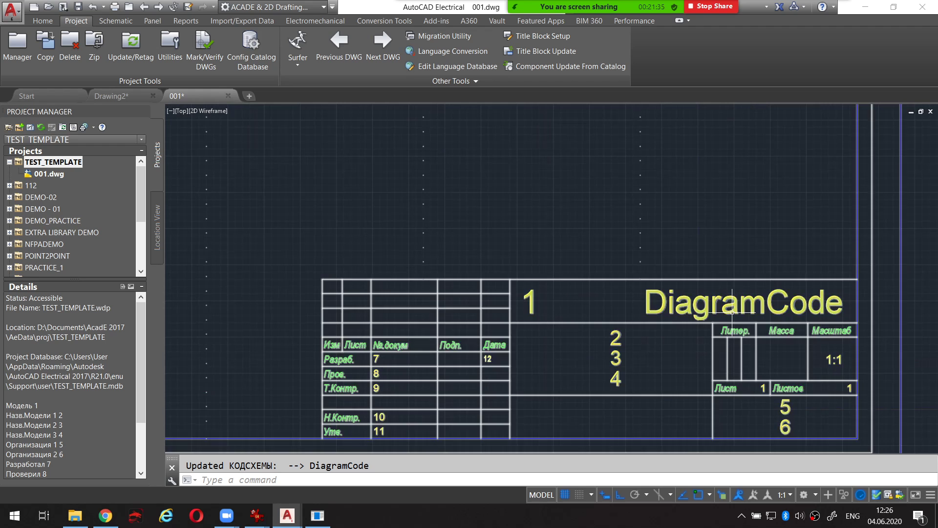
pyautogui.scroll(-3, 732, 311)
pyautogui.scroll(2, 613, 214)
pyautogui.scroll(2, 486, 189)
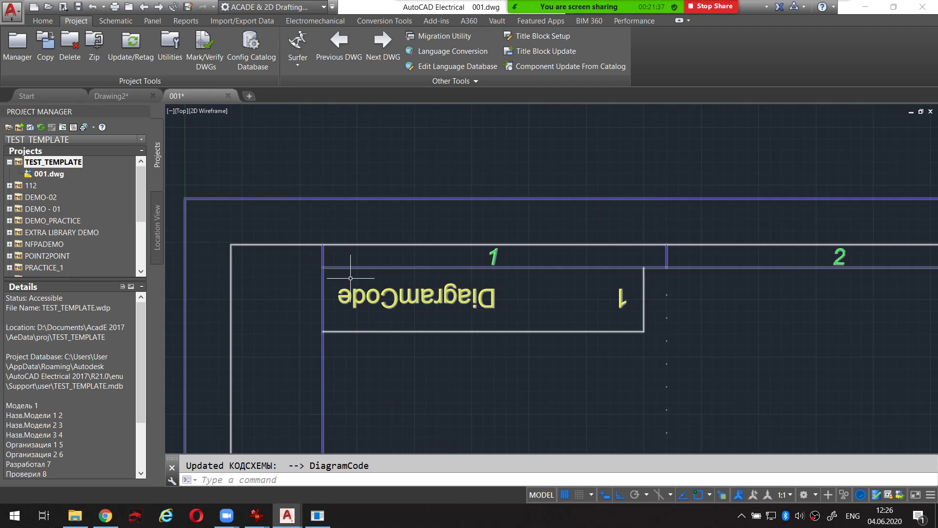
pyautogui.scroll(-3, 536, 318)
pyautogui.scroll(-2, 545, 310)
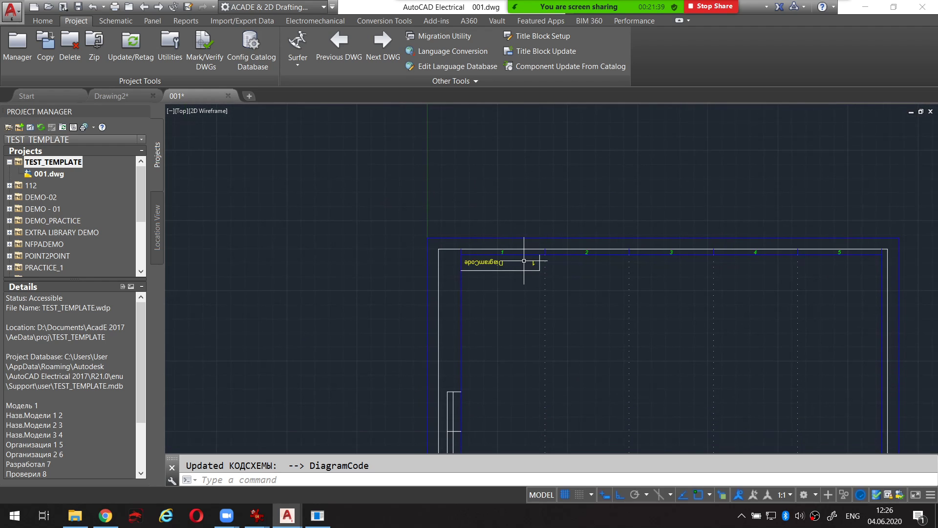
pyautogui.scroll(-1, 608, 268)
pyautogui.moveTo(608, 269)
pyautogui.mouseDown(button='middle')
pyautogui.moveTo(566, 199)
pyautogui.moveTo(549, 245)
pyautogui.moveTo(548, 220)
pyautogui.mouseUp(button='middle')
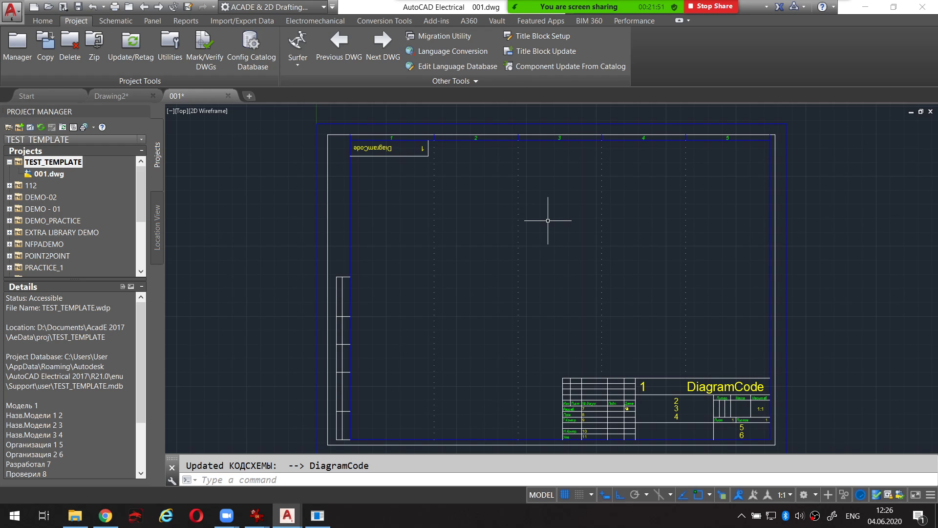
pyautogui.middleClick(547, 220)
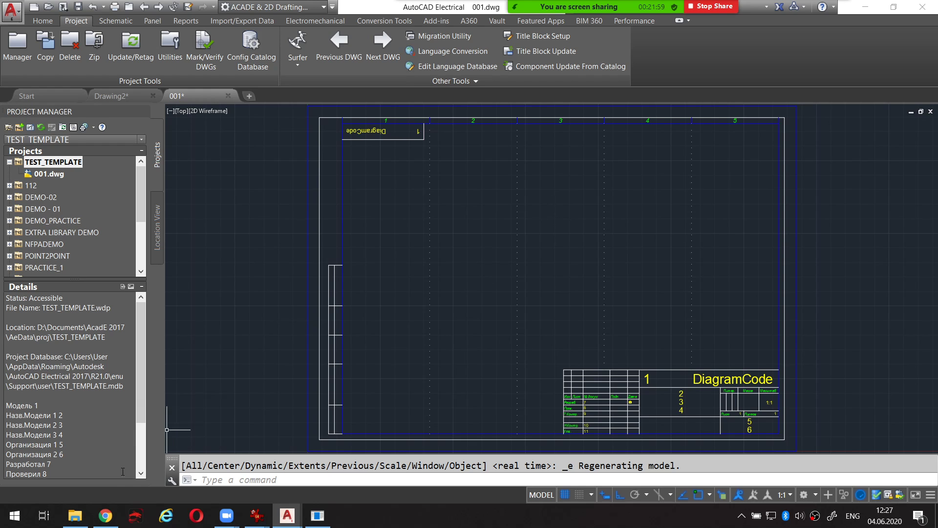
# Step: Review default.wdt and default_wdtitle.wdL in the TEST_TEMPLATE folder, then clear the selection
pyautogui.click(74, 515)
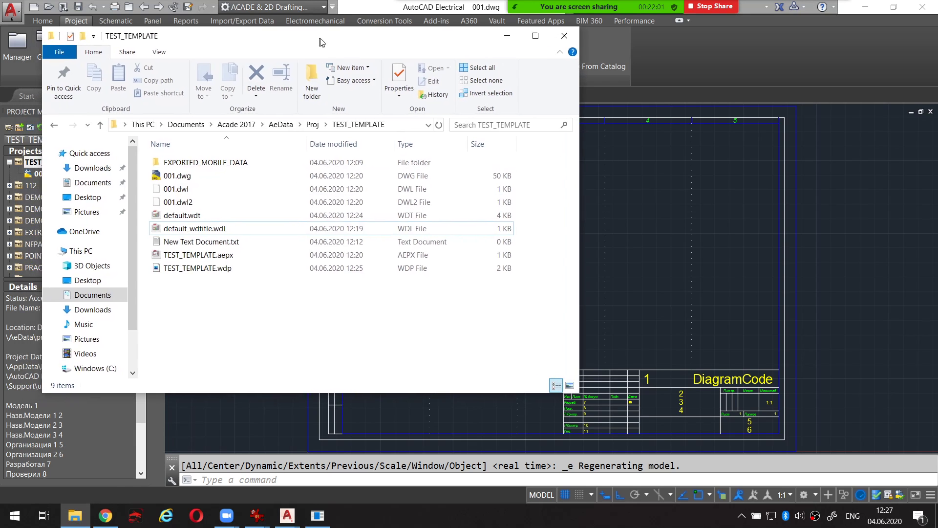
pyautogui.moveTo(297, 43); pyautogui.dragTo(333, 38)
pyautogui.click(219, 216)
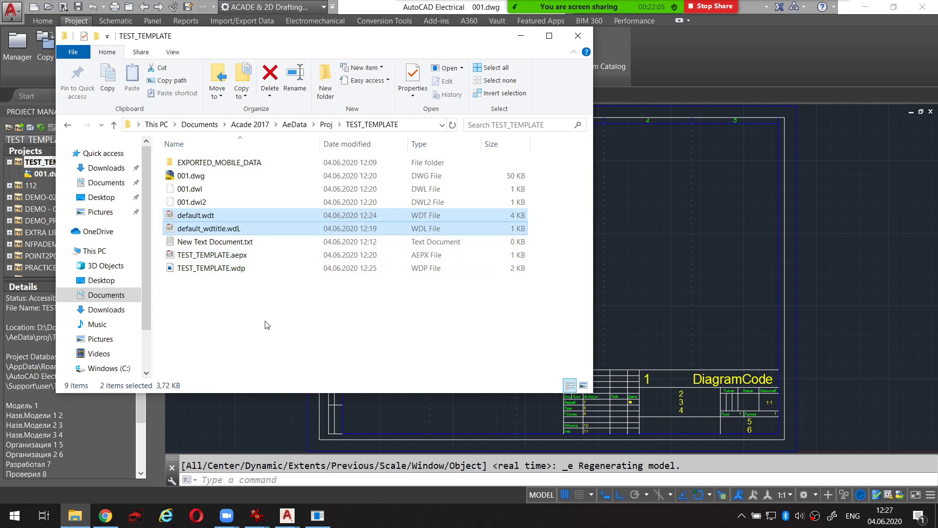
pyautogui.moveTo(304, 39)
pyautogui.mouseDown()
pyautogui.moveTo(323, 28)
pyautogui.moveTo(355, 29)
pyautogui.mouseUp()
pyautogui.moveTo(843, 228)
pyautogui.mouseDown()
pyautogui.moveTo(676, 266)
pyautogui.moveTo(508, 373)
pyautogui.moveTo(828, 416)
pyautogui.mouseUp()
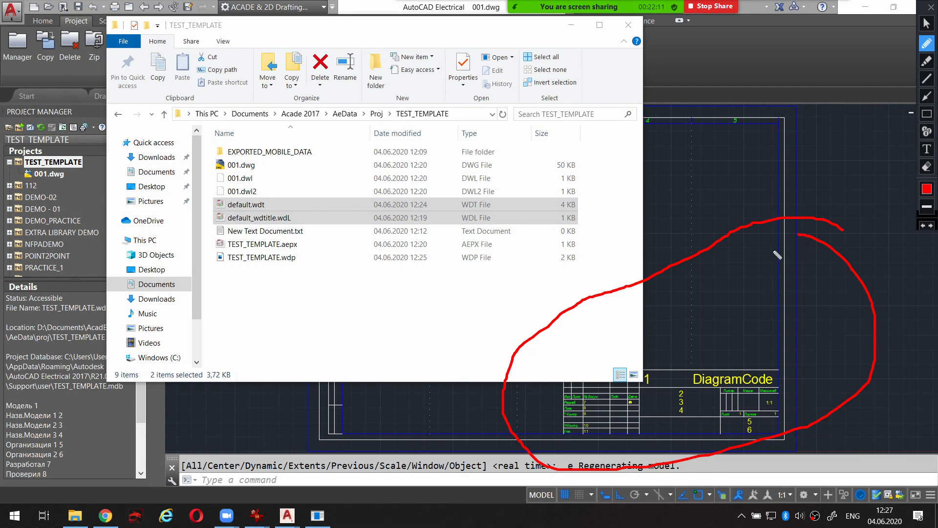
pyautogui.press('Escape')
pyautogui.click(354, 299)
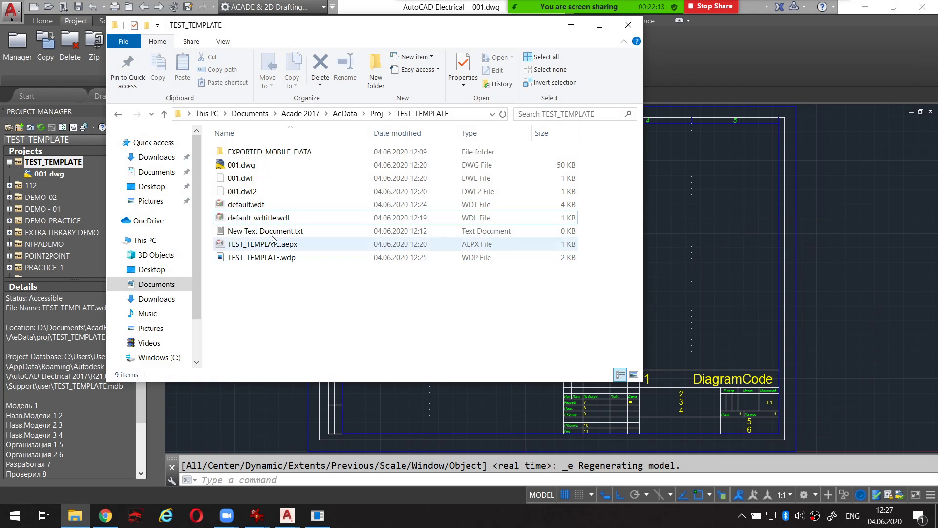
pyautogui.click(293, 205)
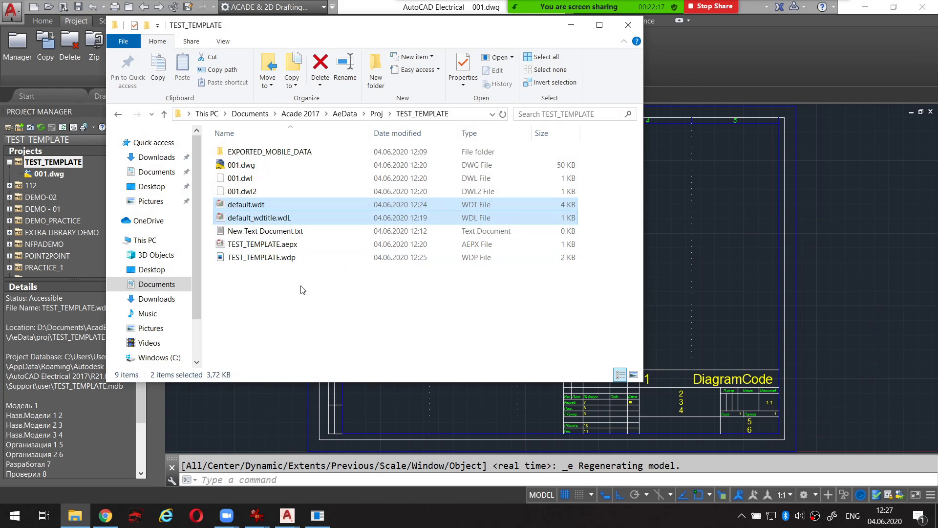
pyautogui.click(327, 288)
# Step: Create a desktop folder named ECAD_TEMPLATE_SAMPLE and open it in File Explorer
pyautogui.press('super+d')
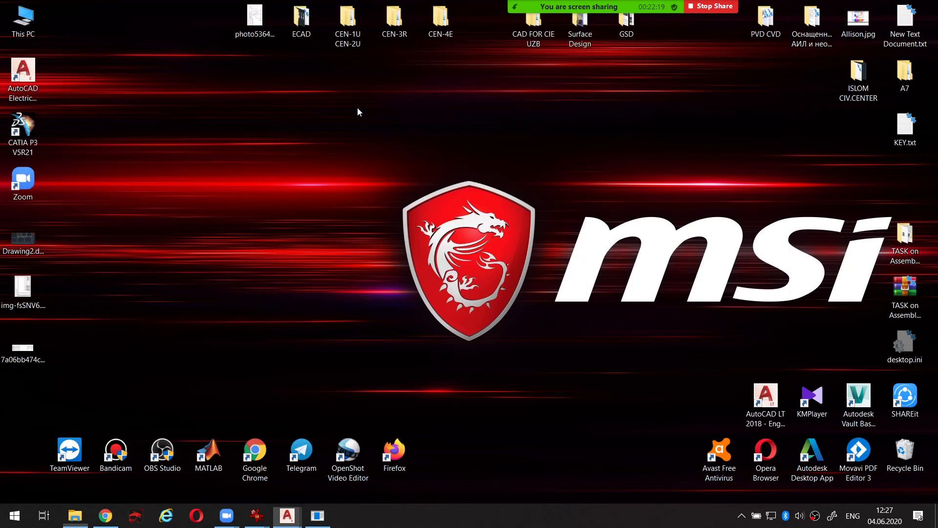
pyautogui.rightClick(356, 107)
pyautogui.click(517, 228)
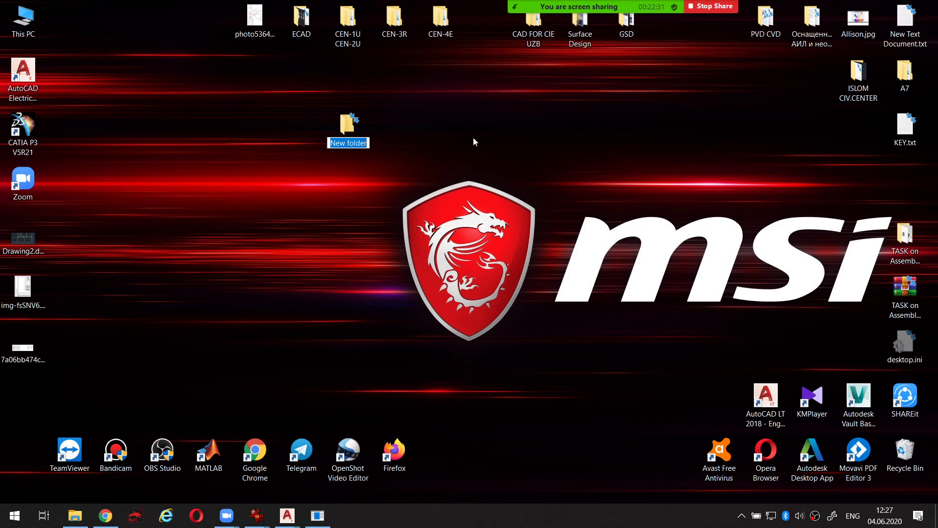
pyautogui.write('e')
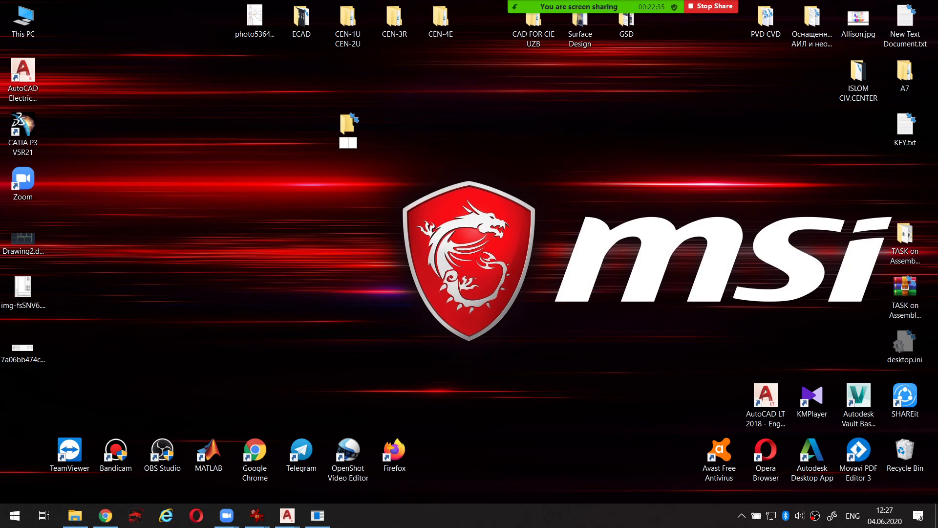
pyautogui.write('C')
pyautogui.write('AD_TE')
pyautogui.write('MPLATE_')
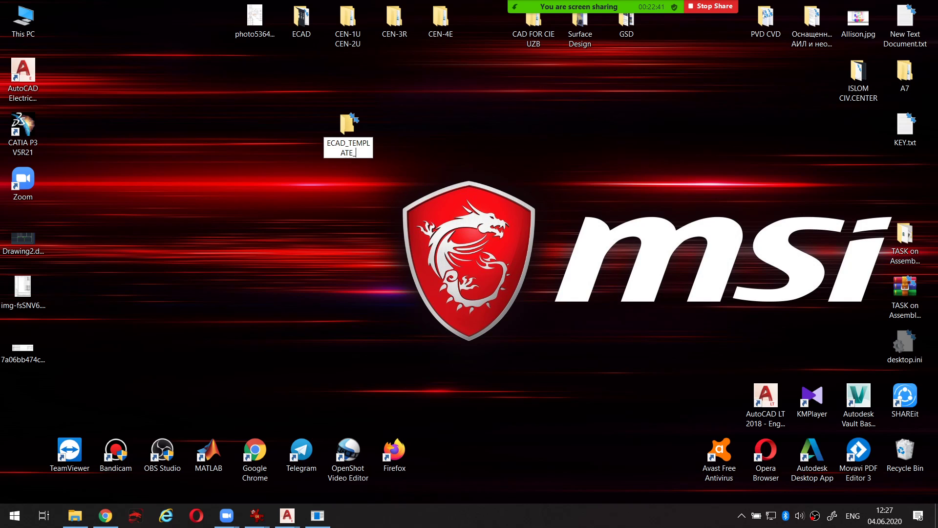
pyautogui.write('SAMPLE')
pyautogui.press('Return')
pyautogui.doubleClick(366, 118)
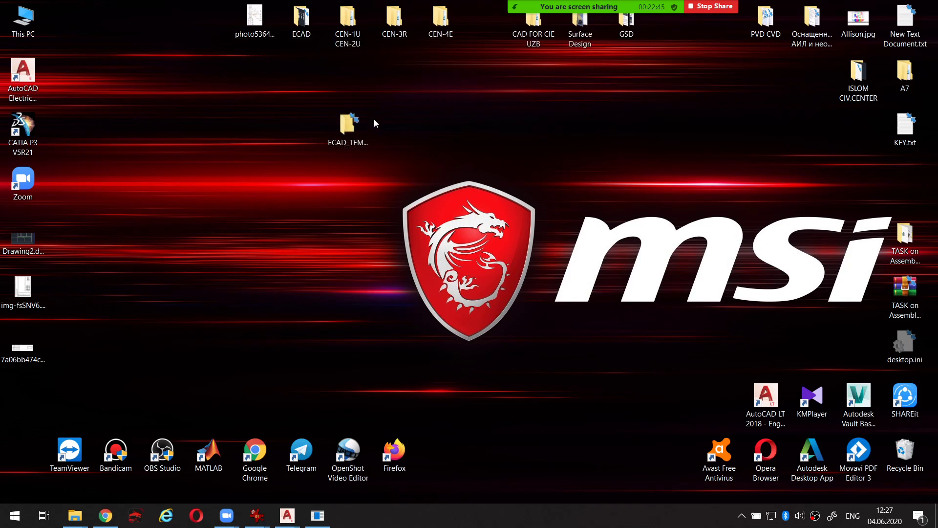
pyautogui.moveTo(386, 49); pyautogui.dragTo(496, 62)
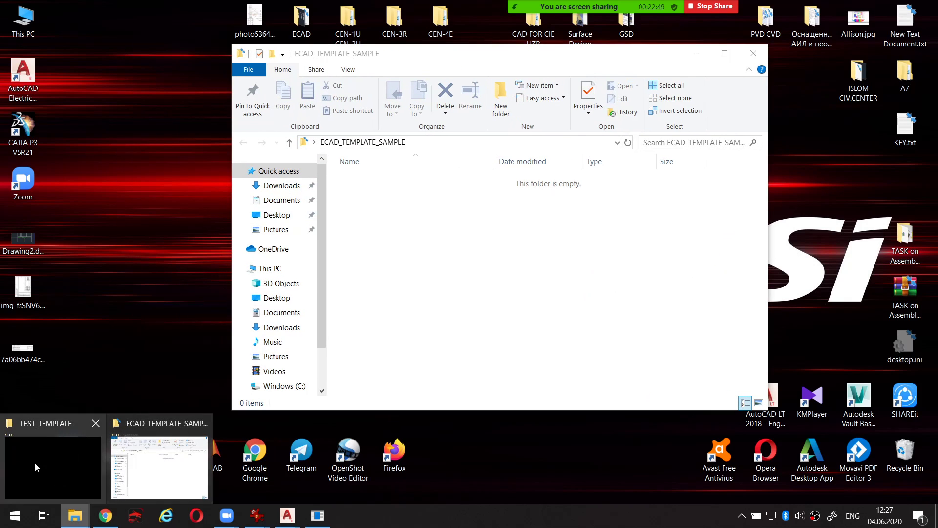
# Step: Copy default.wdt and default_wdtitle.wdL from TEST_TEMPLATE into ECAD_TEMPLATE_SAMPLE
pyautogui.click(34, 462)
pyautogui.click(293, 205)
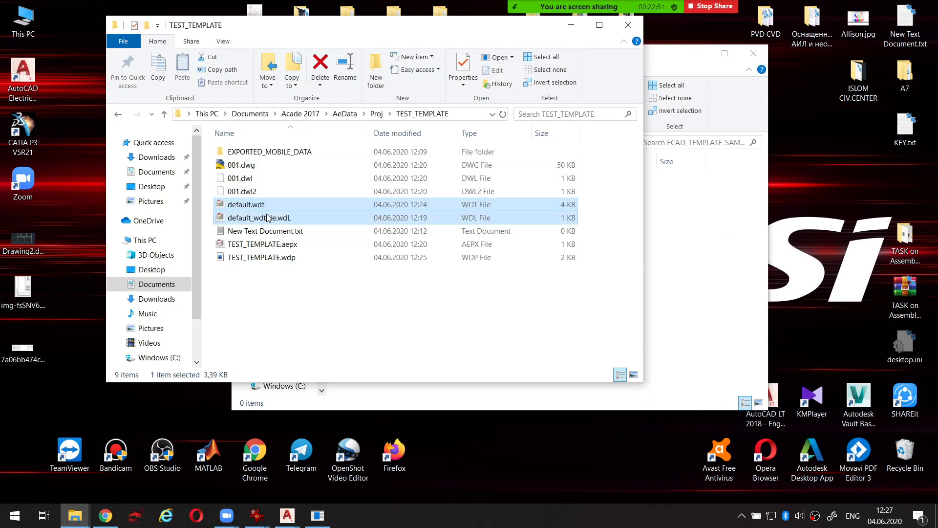
pyautogui.moveTo(293, 217)
pyautogui.mouseDown()
pyautogui.moveTo(354, 220)
pyautogui.moveTo(255, 213)
pyautogui.mouseUp()
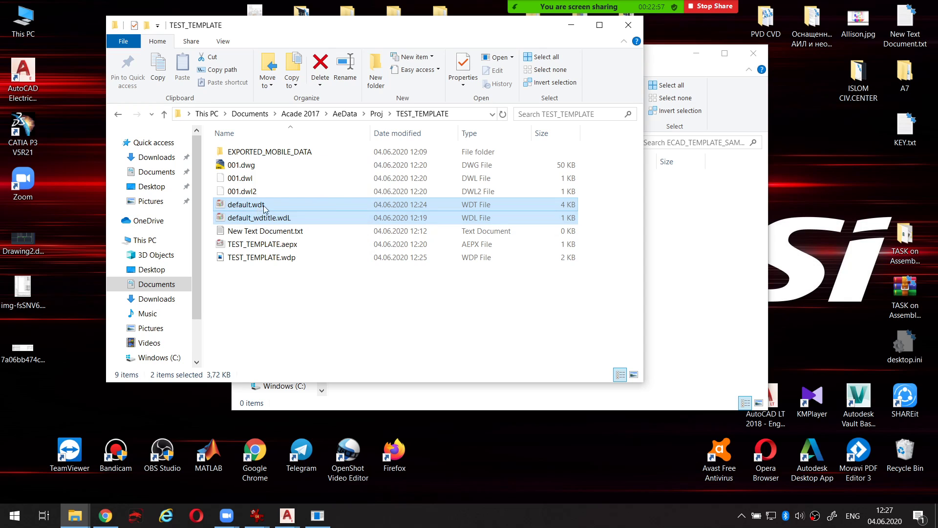
pyautogui.moveTo(264, 210)
pyautogui.mouseDown()
pyautogui.moveTo(688, 247)
pyautogui.moveTo(691, 255)
pyautogui.mouseUp()
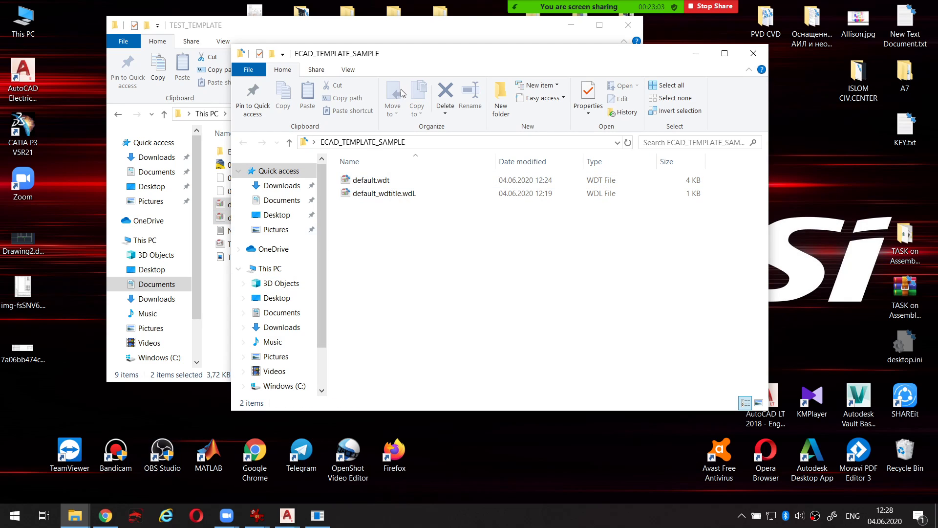
pyautogui.moveTo(423, 60); pyautogui.dragTo(536, 62)
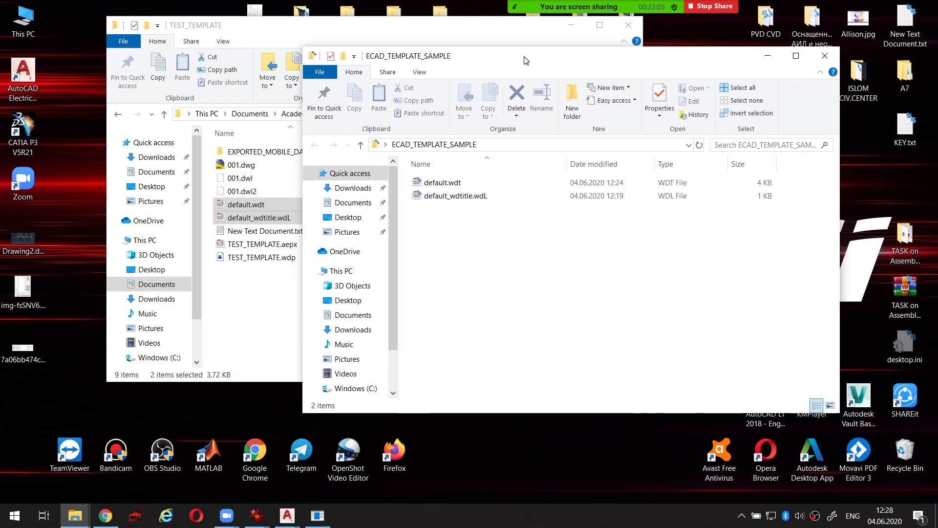
pyautogui.click(283, 333)
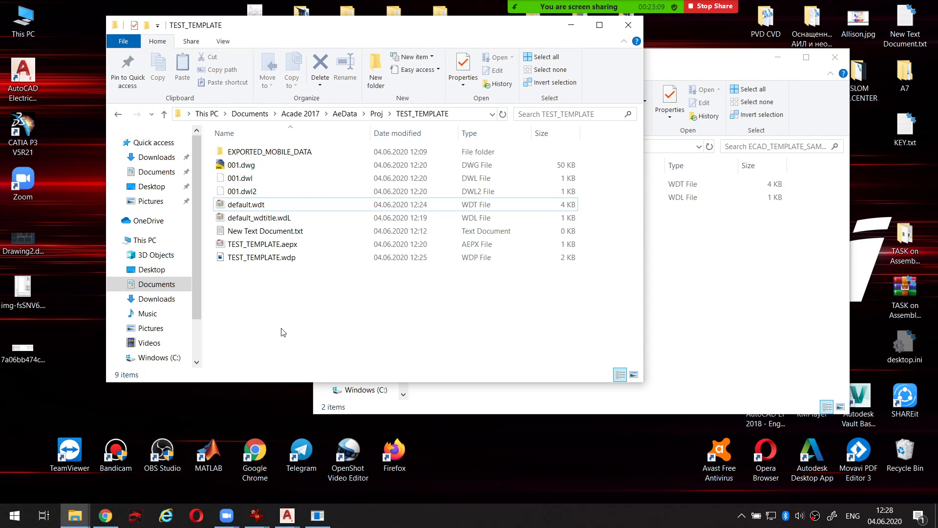
# Step: Highlight ECAD_TEMPLATE_SAMPLE's file list, then bring 001.dwg back in AutoCAD Electrical
pyautogui.moveTo(725, 61); pyautogui.dragTo(738, 51)
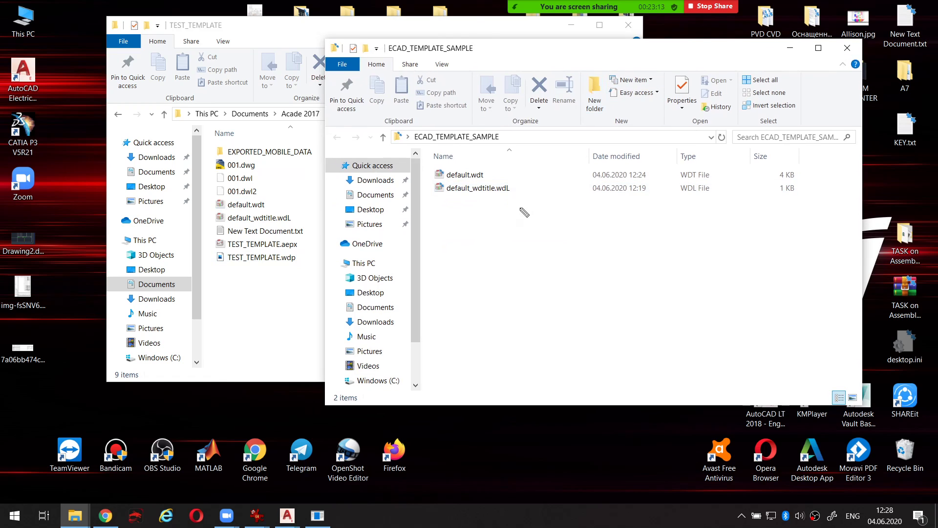
pyautogui.moveTo(521, 205); pyautogui.dragTo(537, 205)
pyautogui.press('Escape')
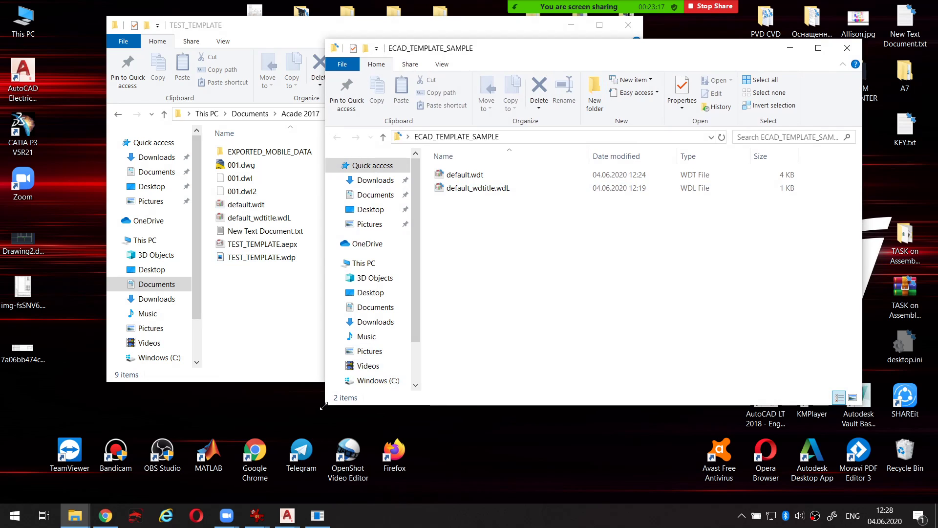
pyautogui.click(287, 515)
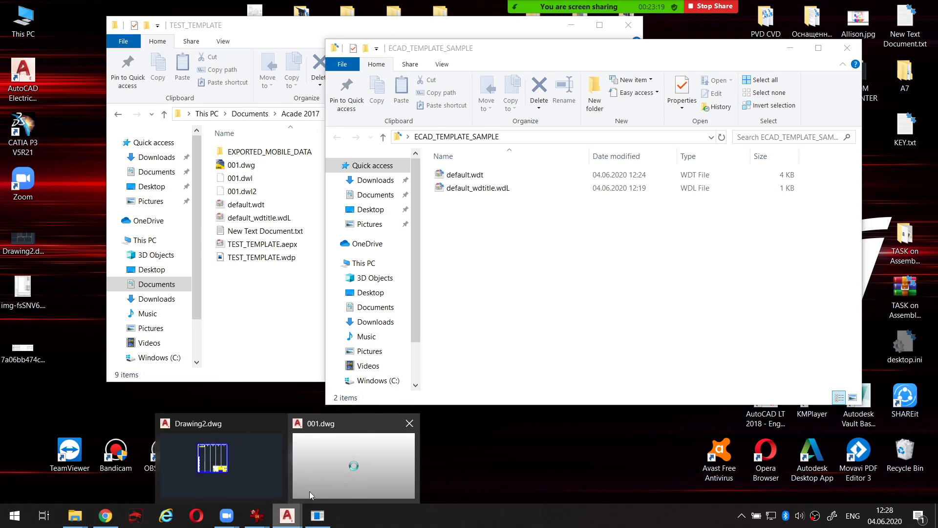
pyautogui.click(309, 491)
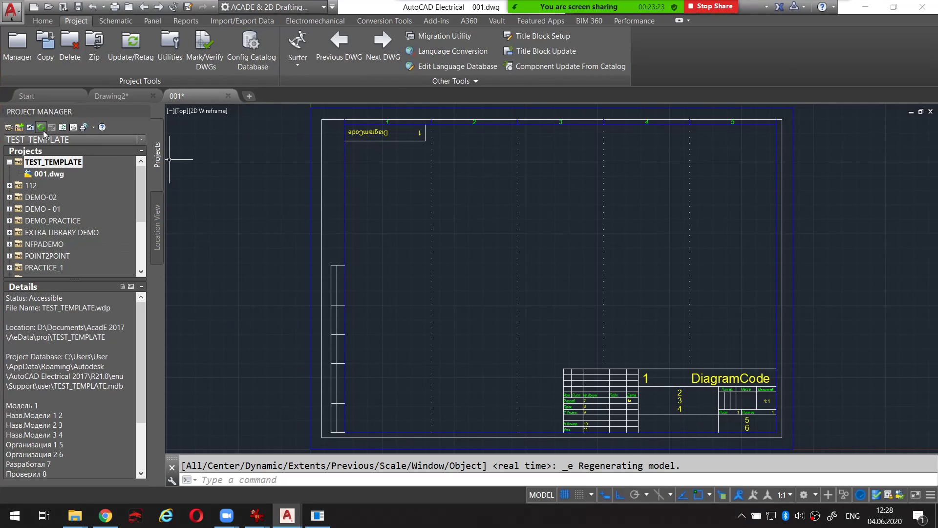
# Step: Copy the template folder path from Create New Drawing and open a new File Explorer window
pyautogui.click(30, 126)
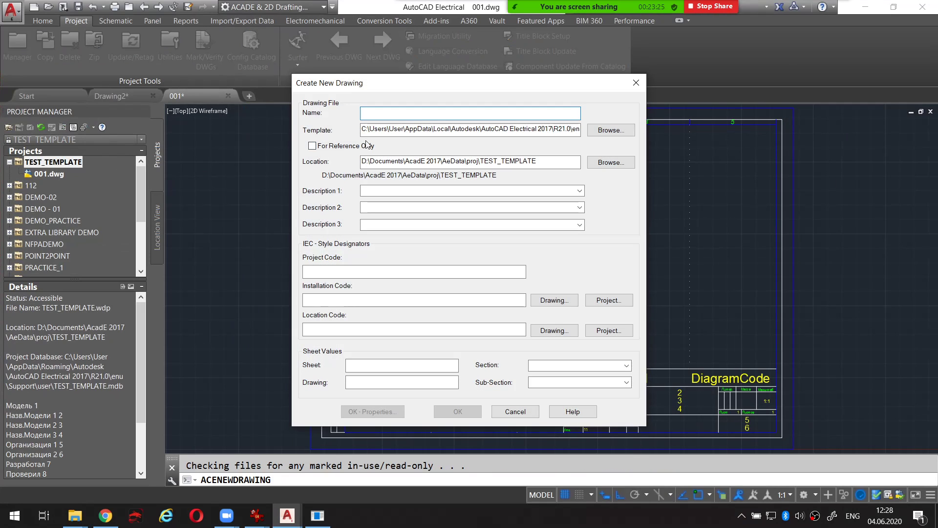
pyautogui.moveTo(362, 128)
pyautogui.mouseDown()
pyautogui.moveTo(591, 130)
pyautogui.moveTo(512, 131)
pyautogui.mouseUp()
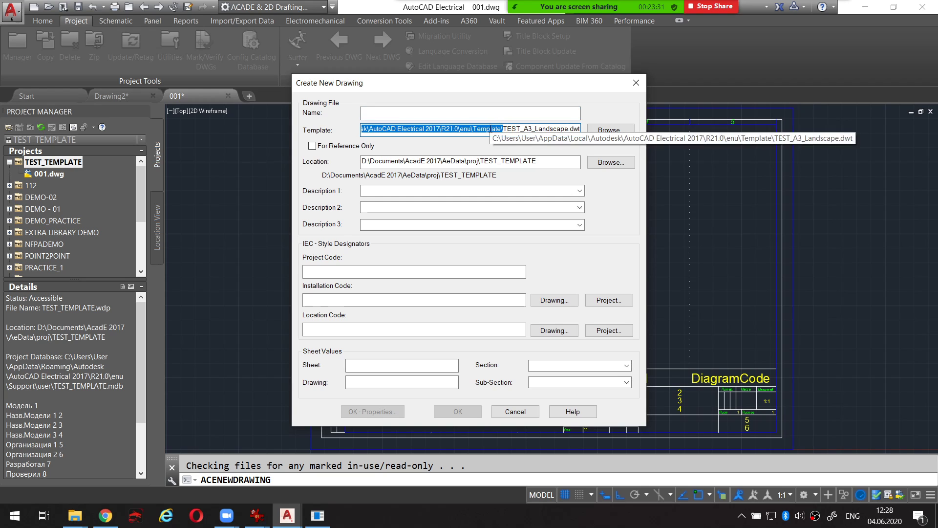
pyautogui.rightClick(490, 129)
pyautogui.click(508, 162)
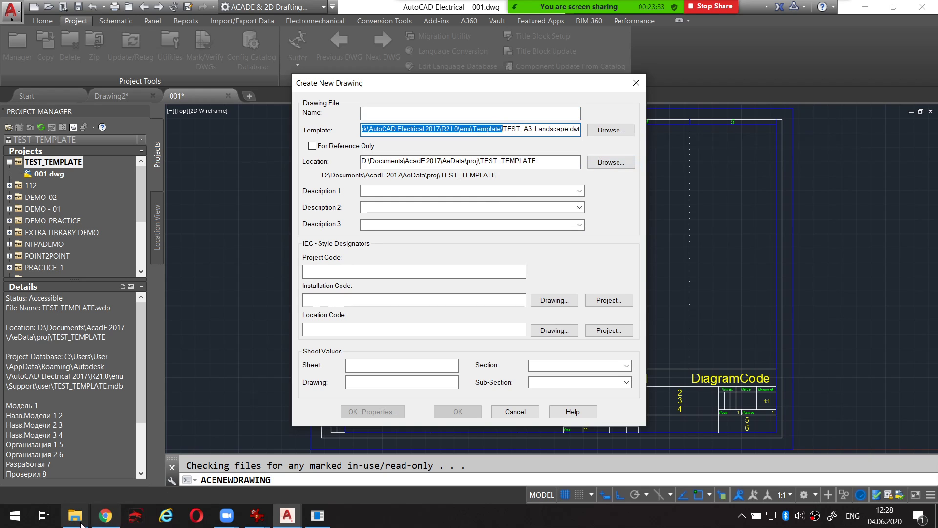
pyautogui.click(78, 515)
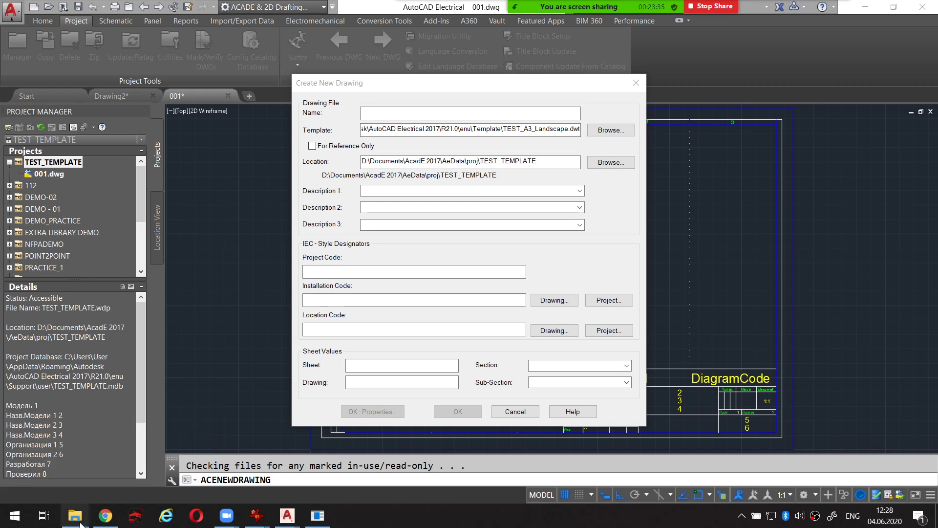
pyautogui.middleClick(79, 516)
# Step: Go to the AutoCAD Electrical Template folder via the copied path, maximized
pyautogui.click(502, 153)
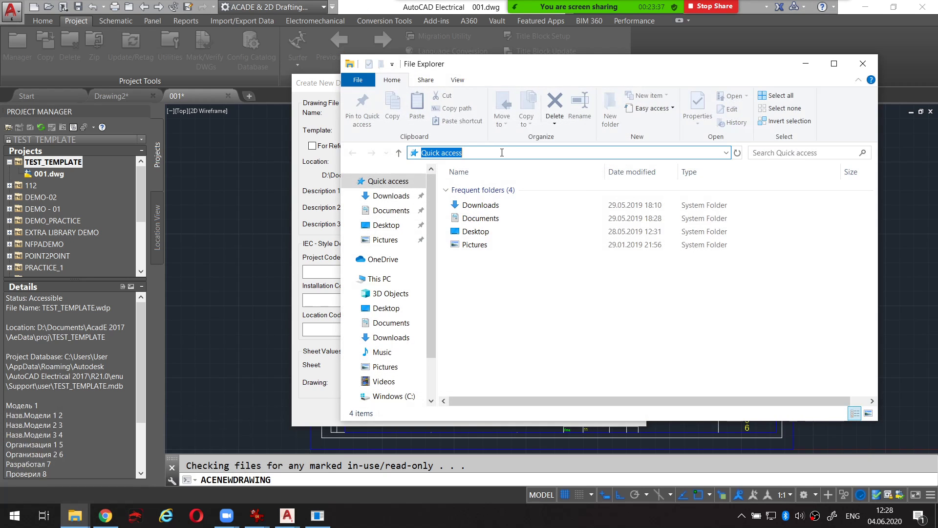
pyautogui.hotkey('ctrl', 'v')
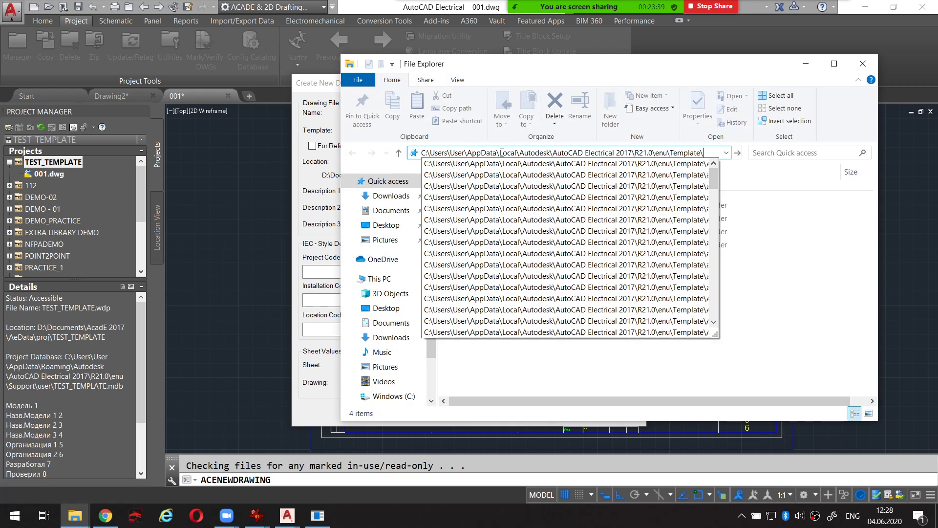
pyautogui.press('Return')
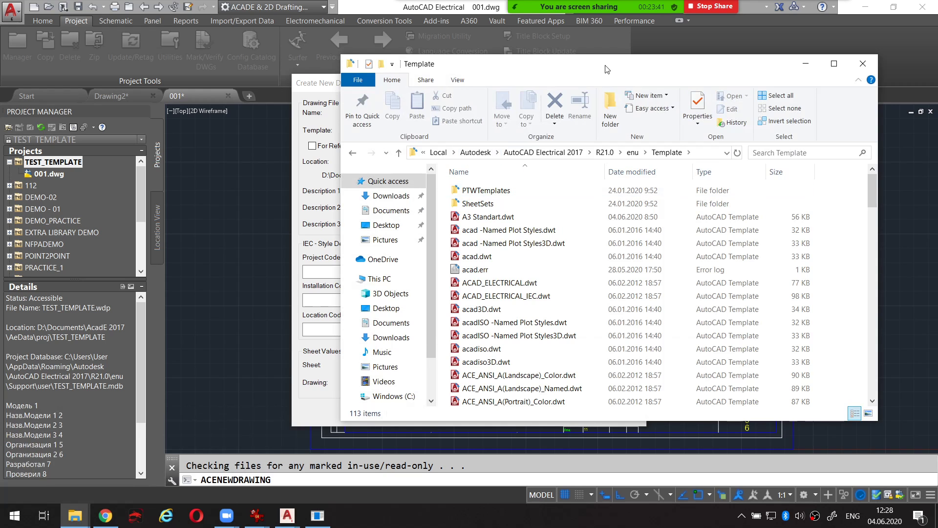
pyautogui.moveTo(605, 68); pyautogui.dragTo(582, 62)
pyautogui.doubleClick(582, 62)
pyautogui.scroll(-13, 588, 239)
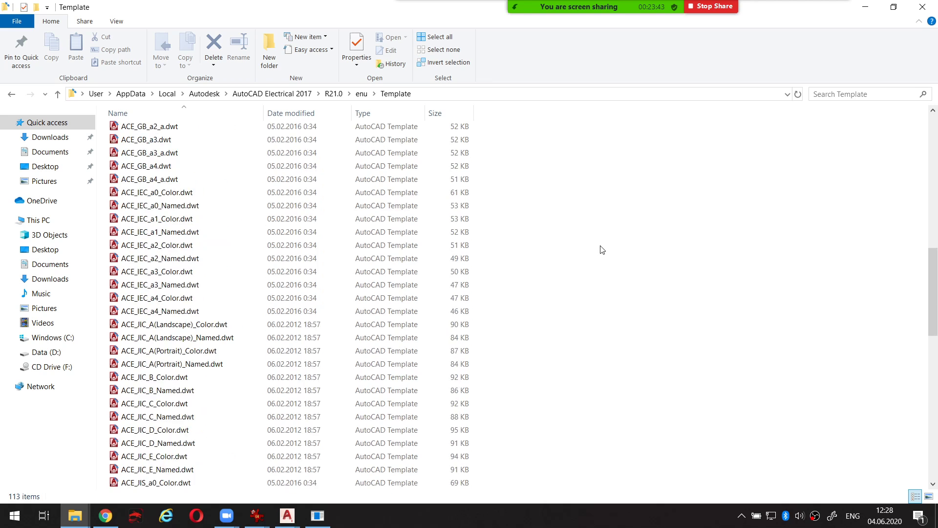
pyautogui.scroll(-10, 602, 249)
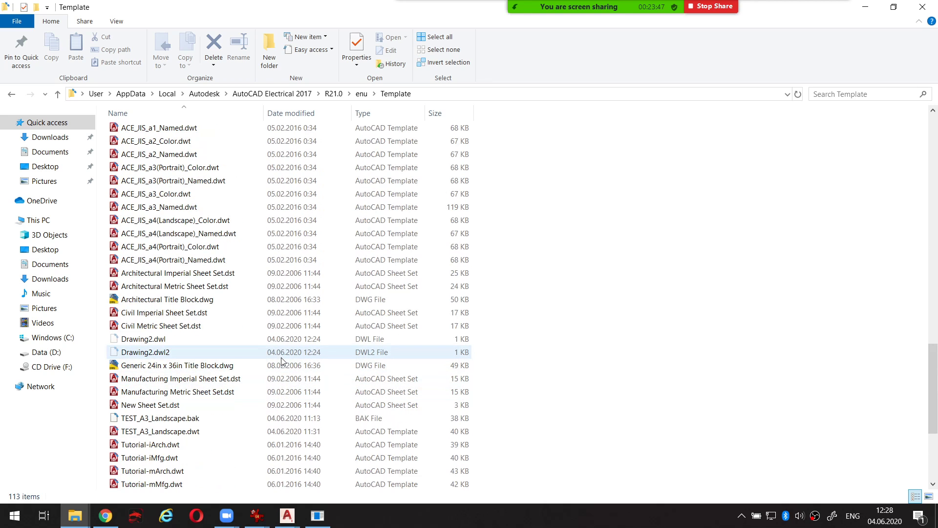
# Step: Copy TEST_A3_Landscape.dwt into the ECAD_TEMPLATE_SAMPLE folder
pyautogui.click(183, 431)
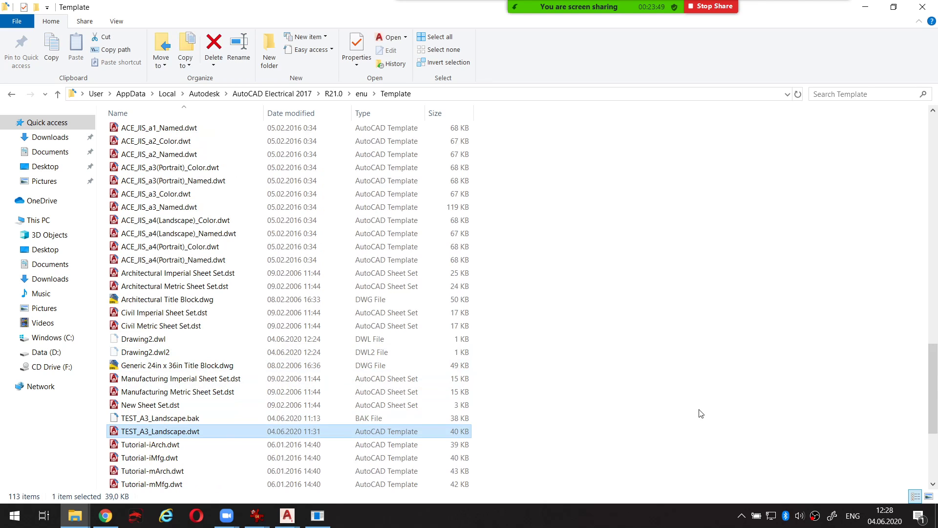
pyautogui.hotkey('ctrl', 'c')
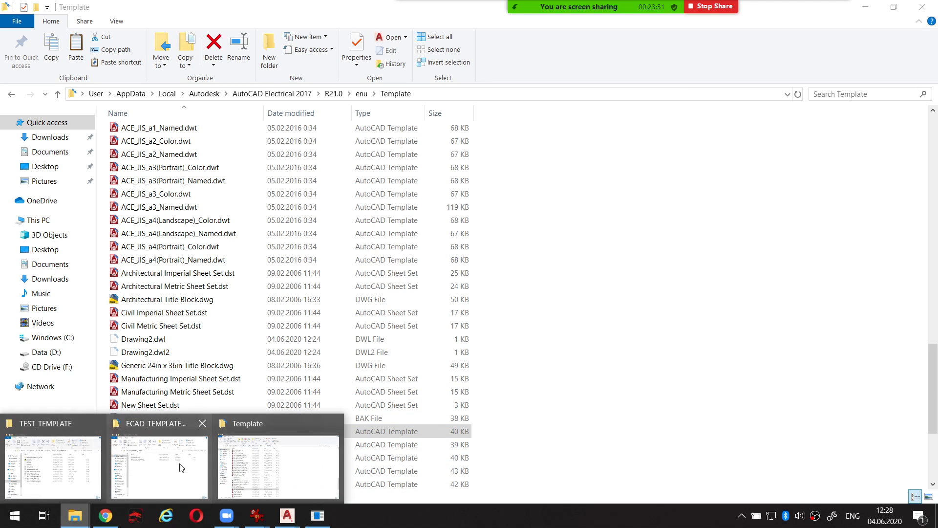
pyautogui.click(159, 460)
pyautogui.hotkey('ctrl', 'v')
# Step: Point out default_wdtitle.wdL and TEST_A3_Landscape.dwt, then return to 001.dwg's new-drawing setup
pyautogui.click(532, 301)
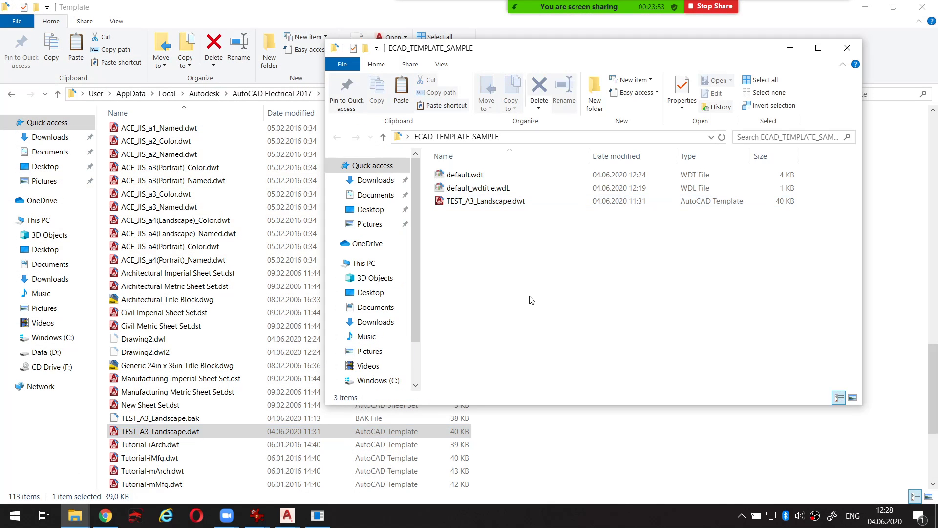
pyautogui.click(480, 190)
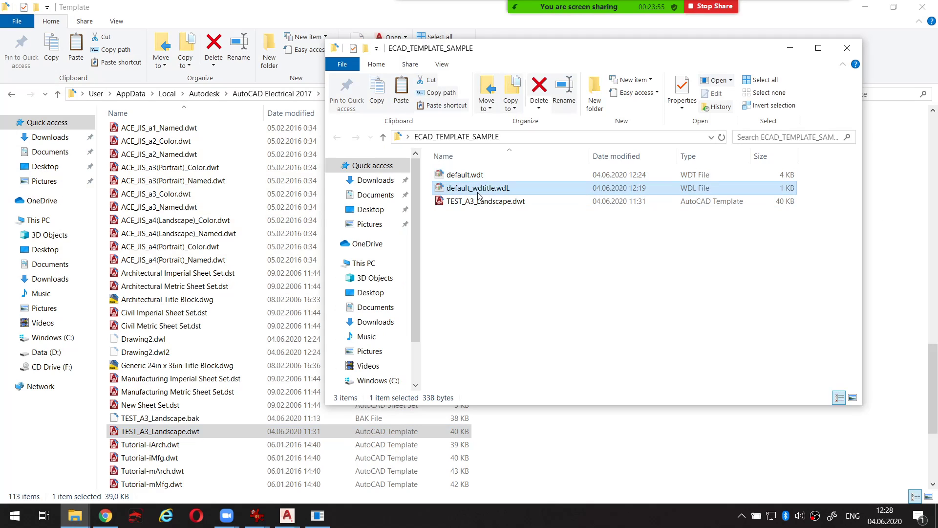
pyautogui.click(493, 202)
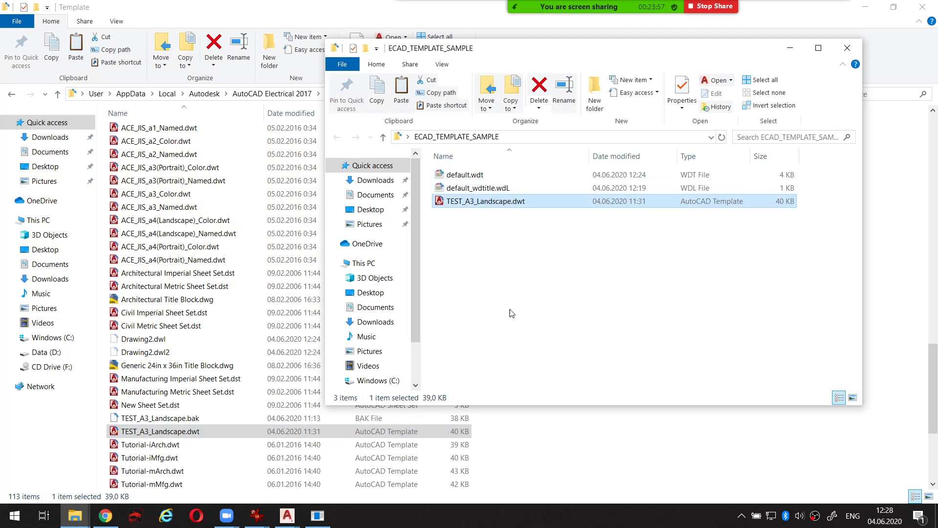
pyautogui.click(509, 307)
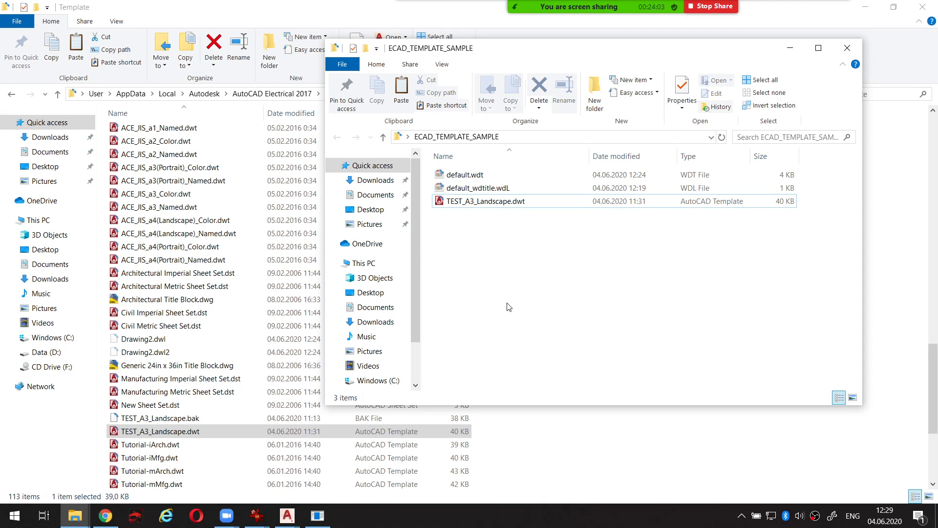
pyautogui.click(288, 516)
pyautogui.click(342, 487)
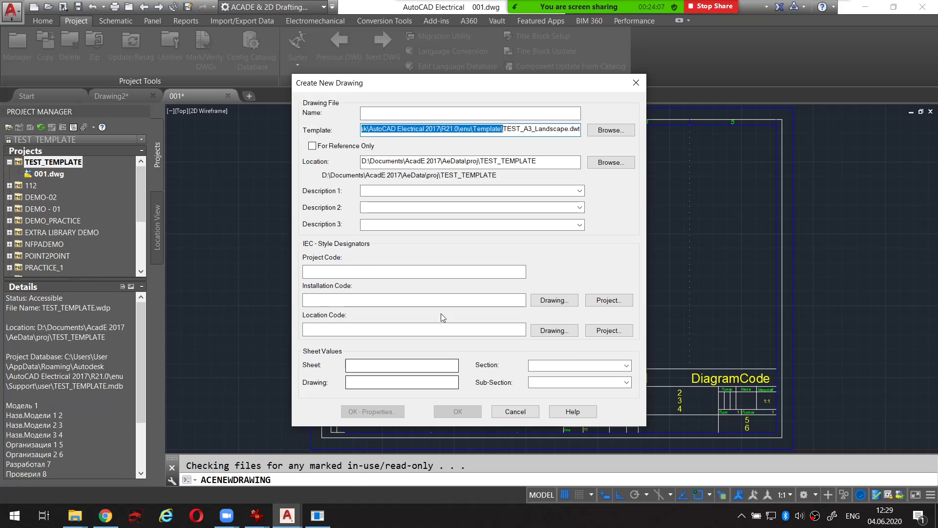
# Step: Cancel the new drawing and briefly mark the 001 sheet's column zone lines in red
pyautogui.click(514, 412)
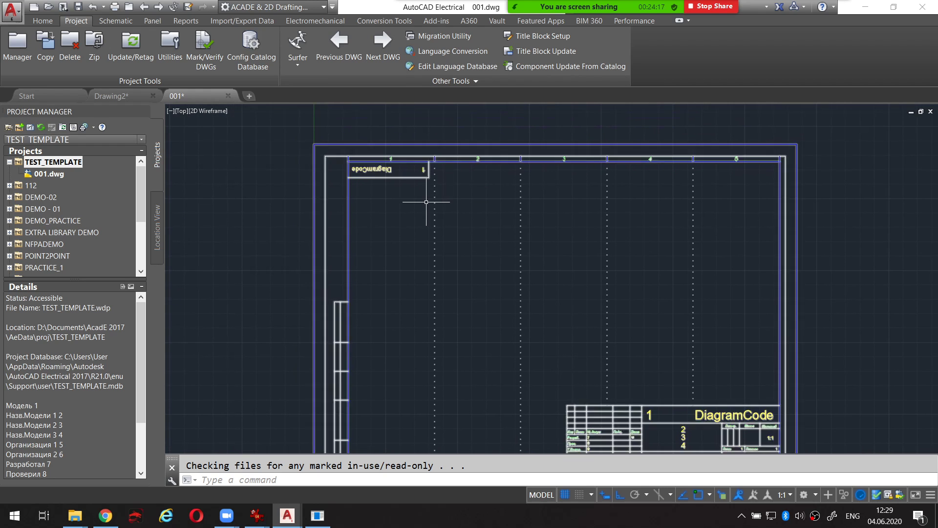
pyautogui.moveTo(435, 169); pyautogui.dragTo(442, 256)
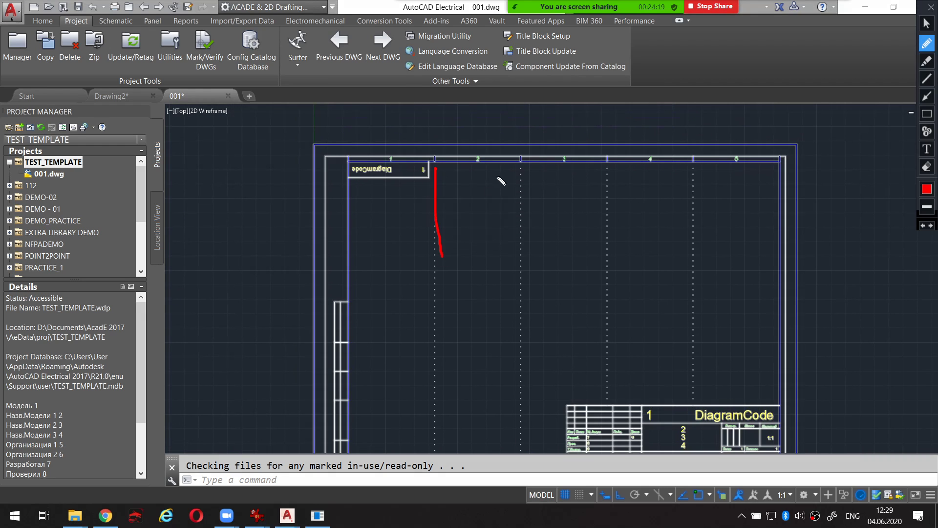
pyautogui.moveTo(522, 168); pyautogui.dragTo(515, 238)
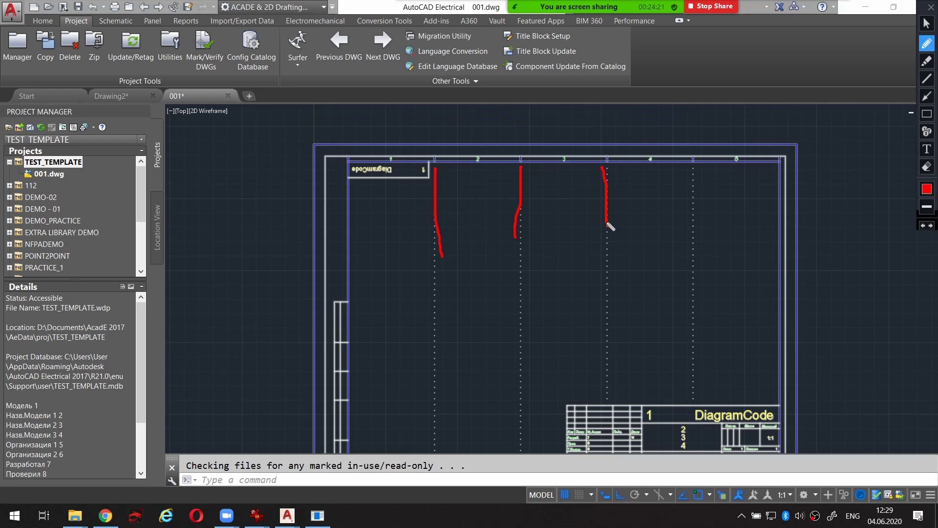
pyautogui.press('alt')
# Step: Switch TEST_TEMPLATE's drawing format referencing from X-Y grid to X Zones
pyautogui.rightClick(67, 166)
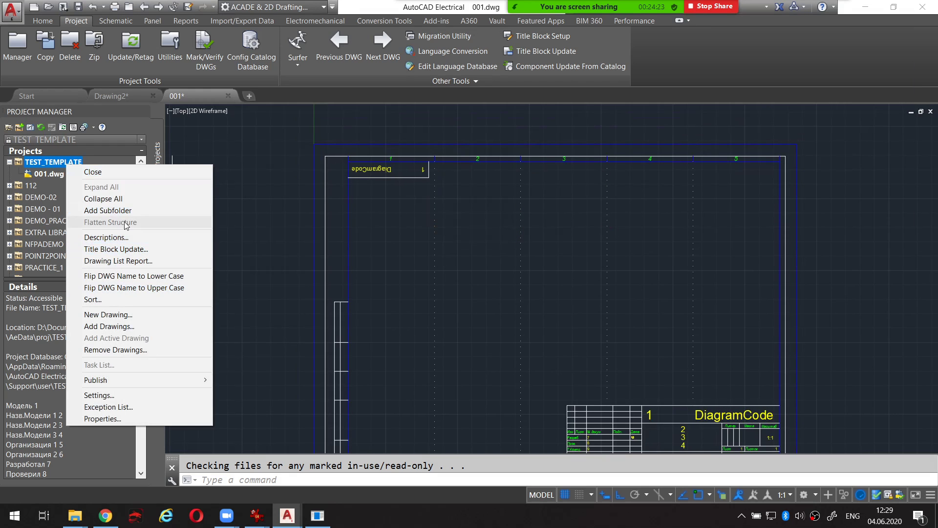
pyautogui.click(130, 421)
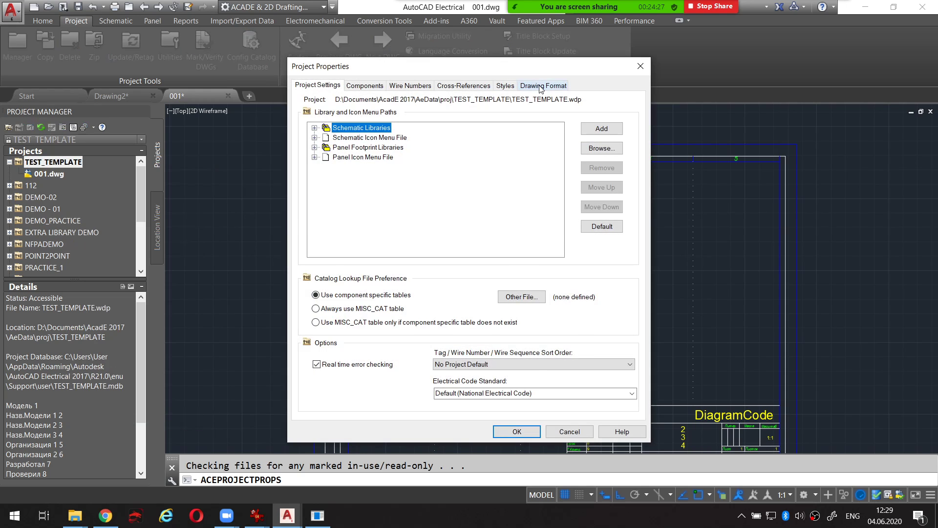
pyautogui.click(541, 87)
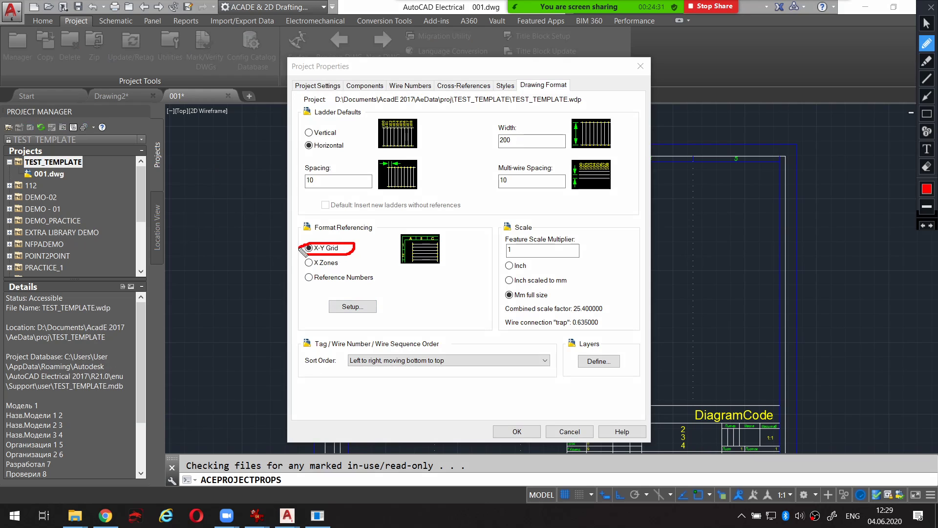
pyautogui.click(328, 263)
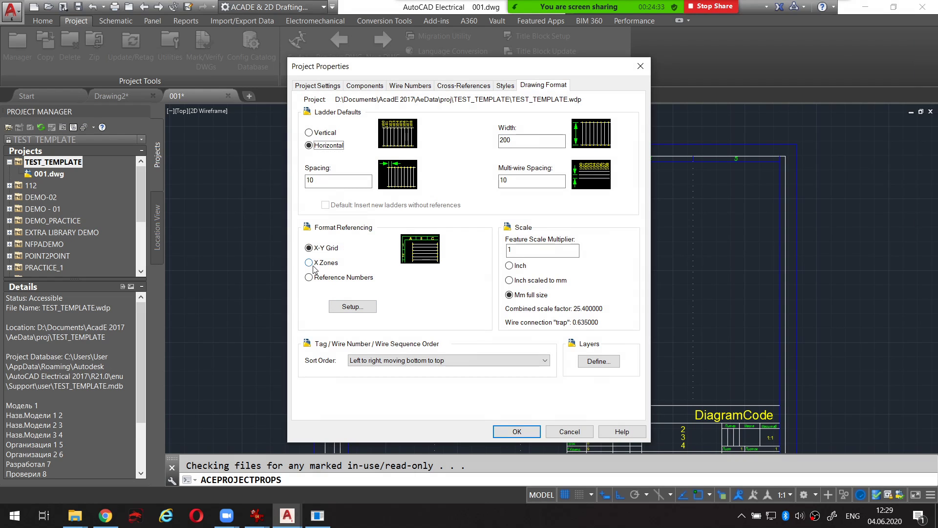
pyautogui.moveTo(468, 76); pyautogui.dragTo(502, 308)
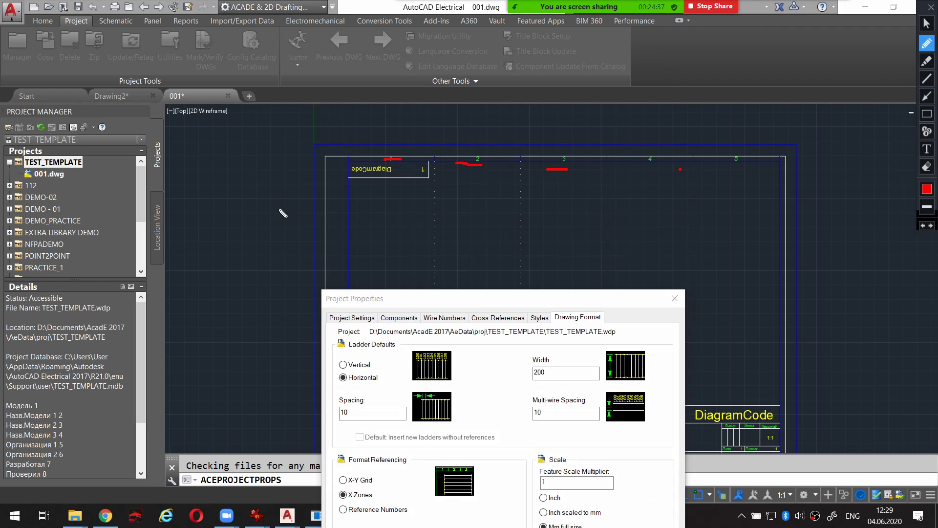
pyautogui.moveTo(308, 245); pyautogui.dragTo(364, 247)
pyautogui.moveTo(281, 286); pyautogui.dragTo(373, 283)
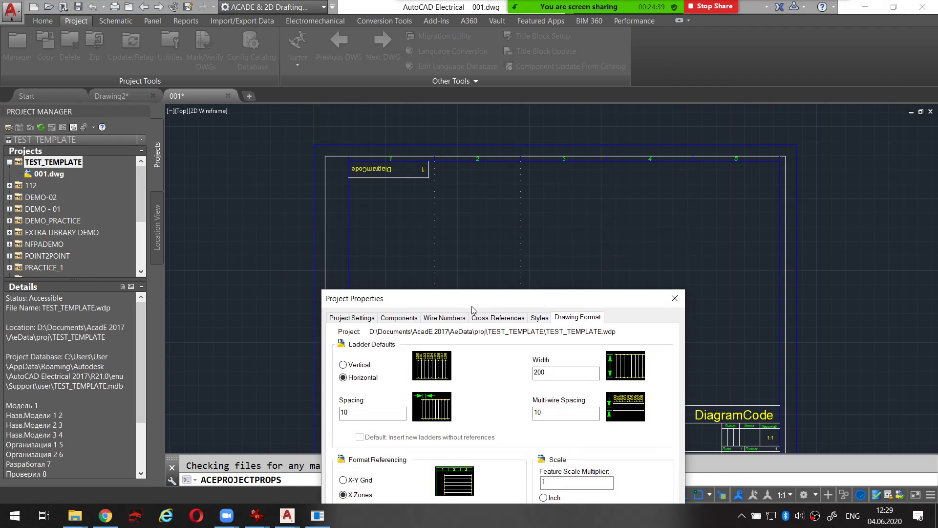
pyautogui.moveTo(479, 306); pyautogui.dragTo(540, 149)
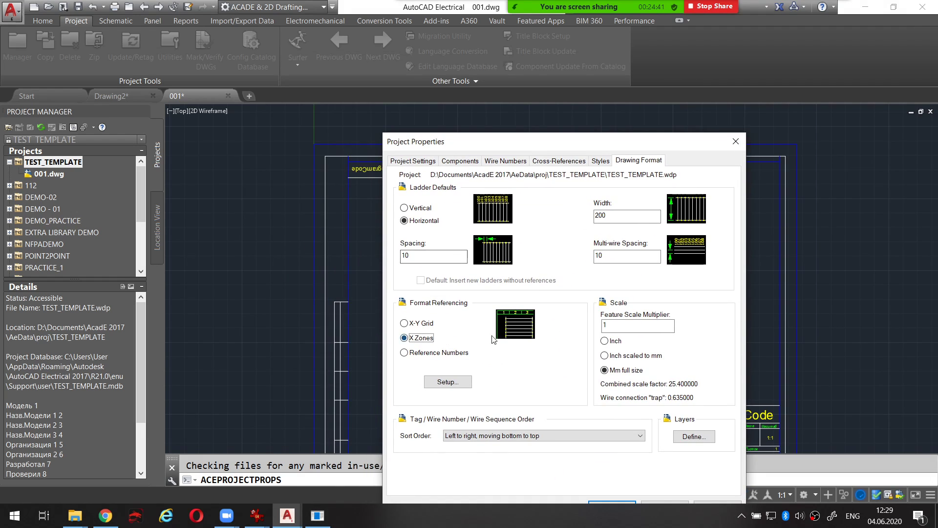
# Step: Set the X zones Y origin to 0 and apply the project properties
pyautogui.click(447, 381)
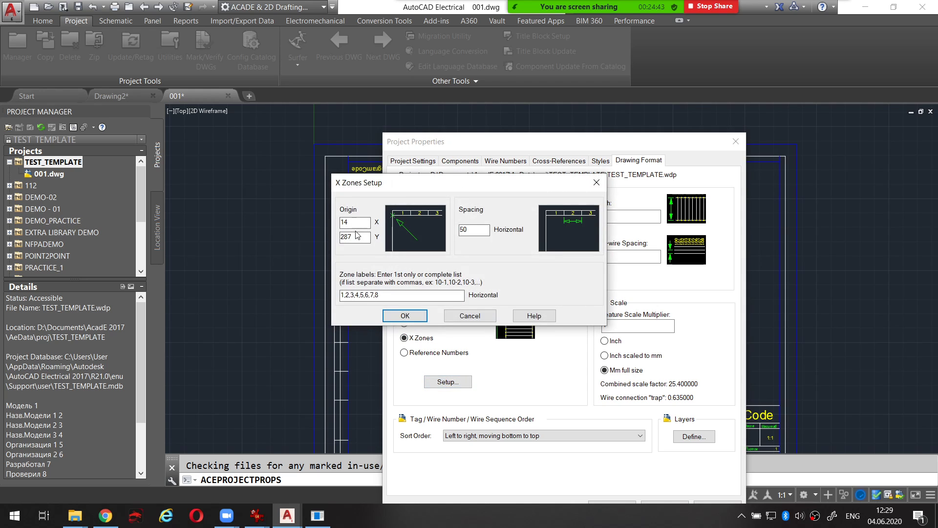
pyautogui.hotkey('ctrl', 'shift', 'p')
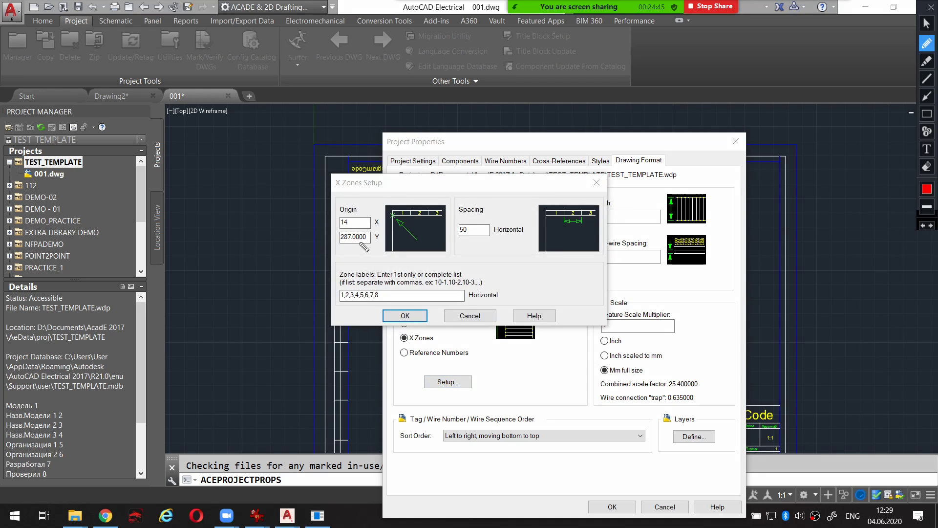
pyautogui.doubleClick(368, 238)
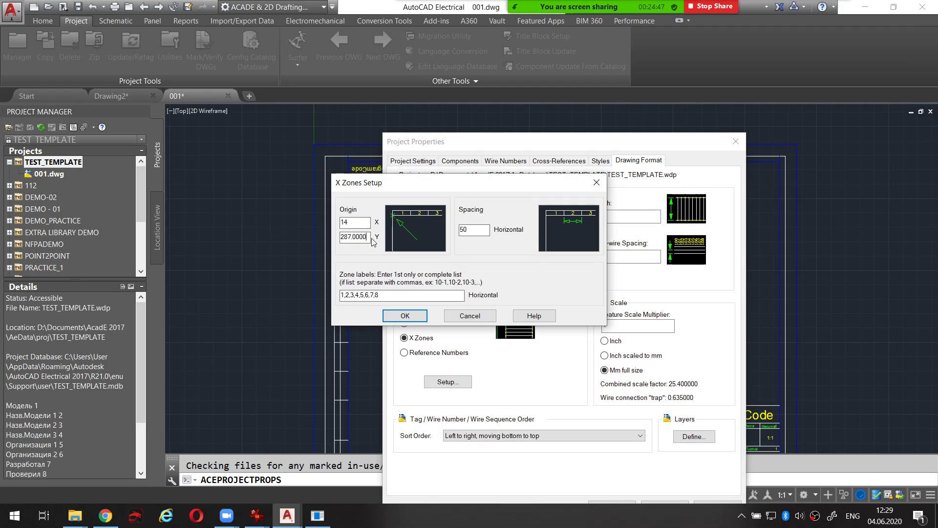
pyautogui.doubleClick(349, 236)
pyautogui.write('0')
pyautogui.click(408, 315)
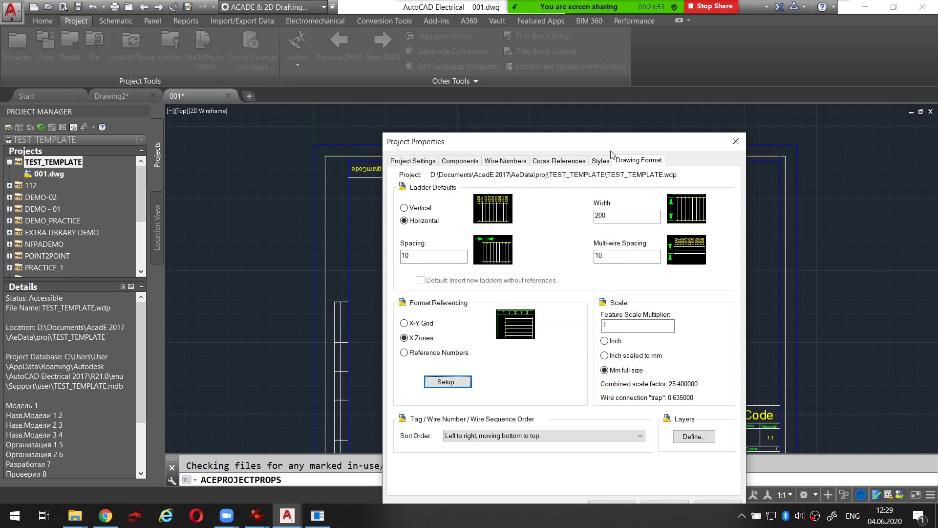
pyautogui.moveTo(608, 150); pyautogui.dragTo(588, 96)
pyautogui.click(591, 453)
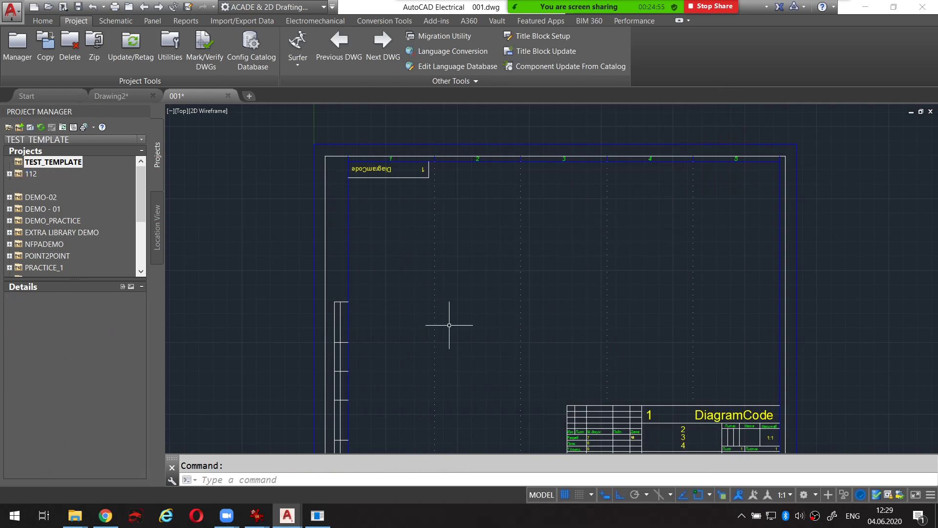
pyautogui.moveTo(411, 215); pyautogui.dragTo(420, 255, button='middle')
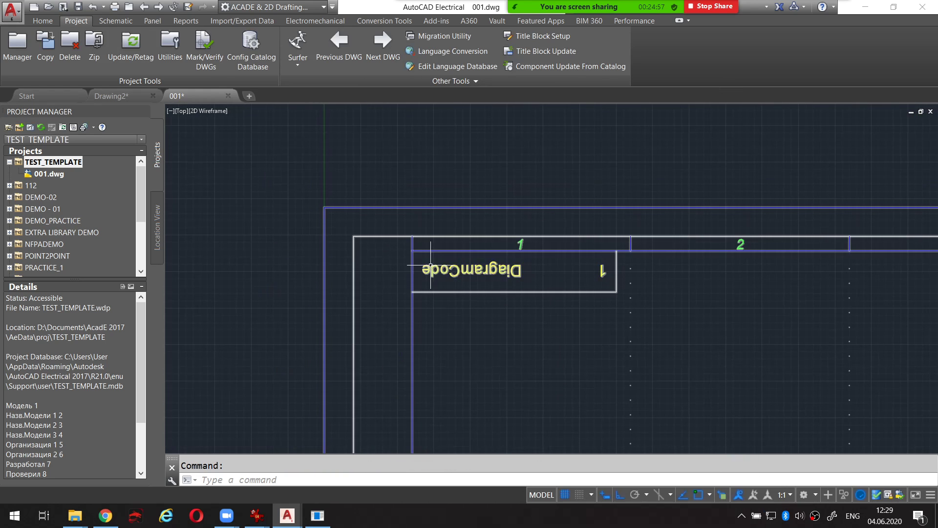
pyautogui.scroll(-2, 420, 255)
pyautogui.scroll(4, 420, 255)
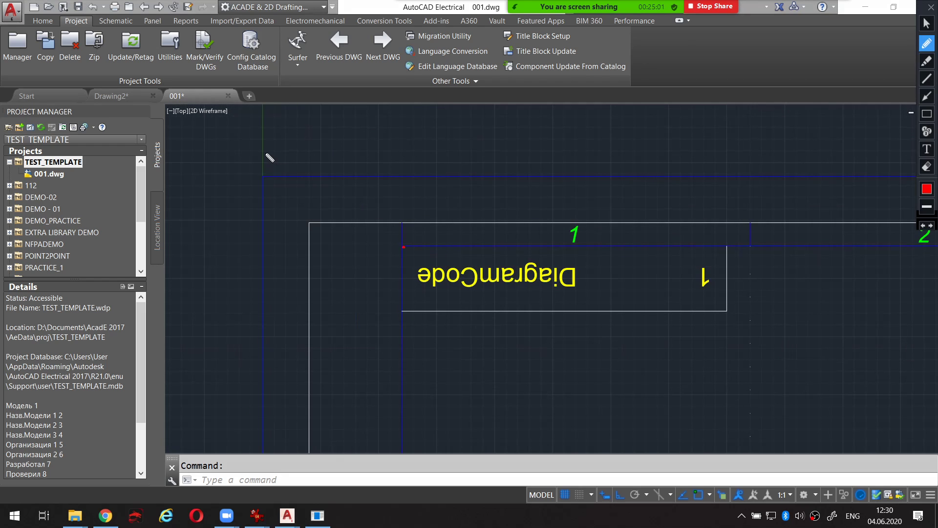
pyautogui.moveTo(262, 132); pyautogui.dragTo(261, 341)
pyautogui.moveTo(404, 250); pyautogui.dragTo(259, 251)
pyautogui.press('alt')
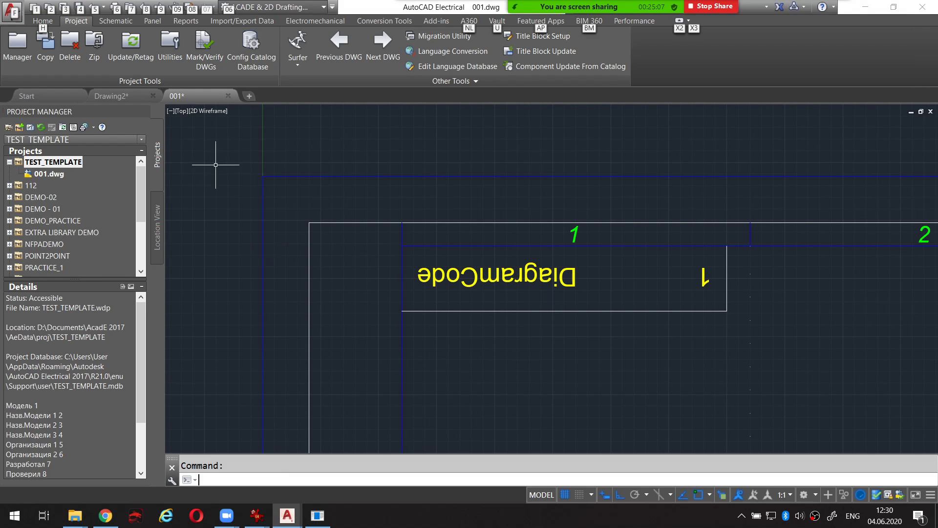
pyautogui.press('Escape')
pyautogui.press('Escape')
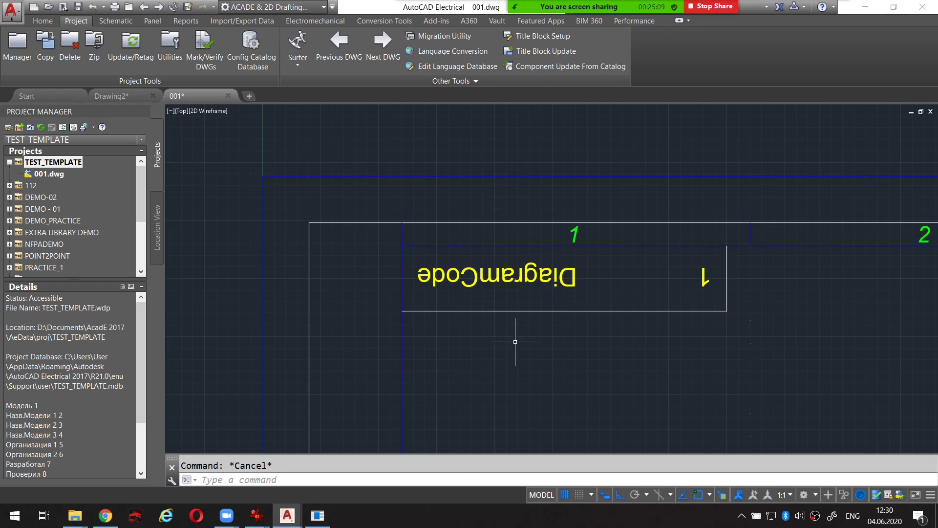
pyautogui.click(517, 385)
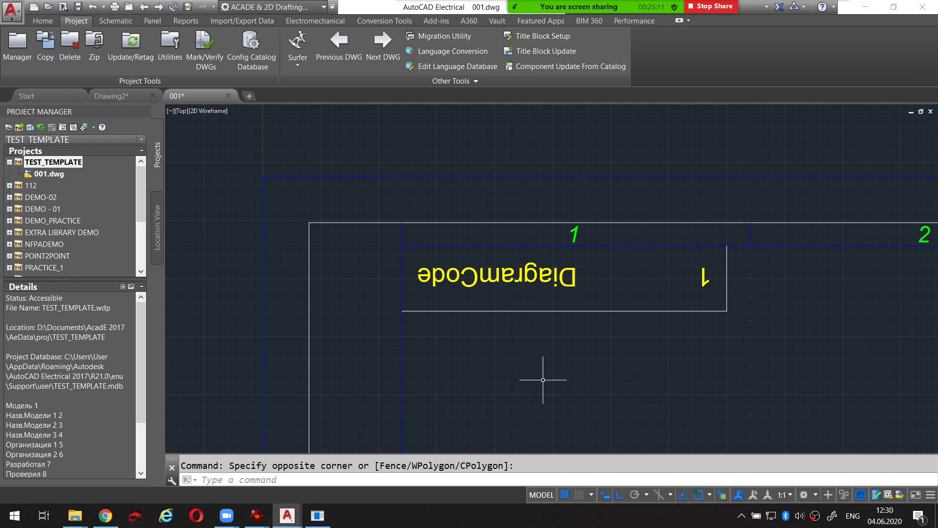
pyautogui.write('dima')
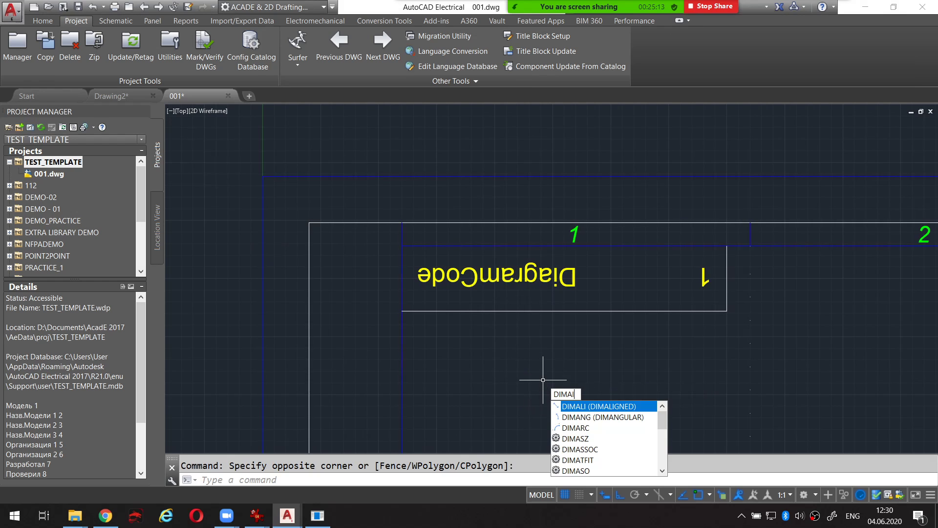
pyautogui.press('BackSpace')
pyautogui.write('li')
pyautogui.press('Return')
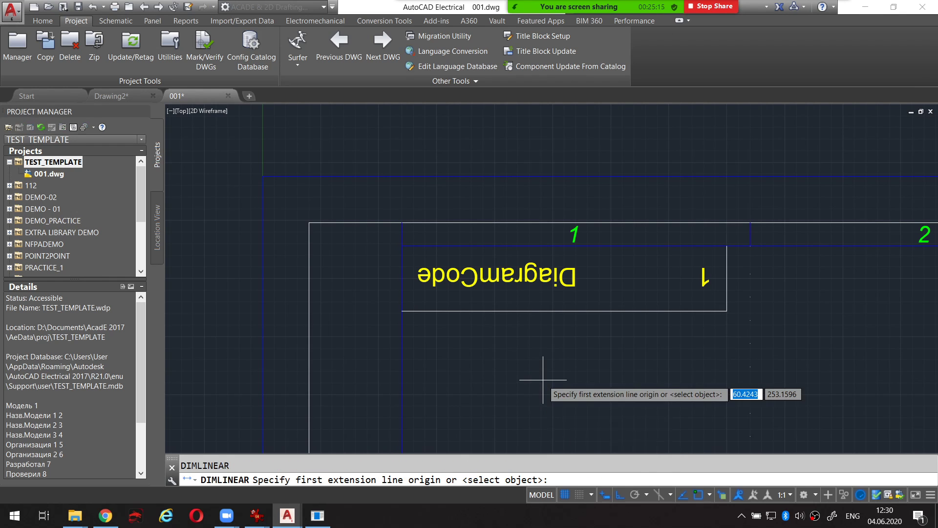
pyautogui.click(401, 223)
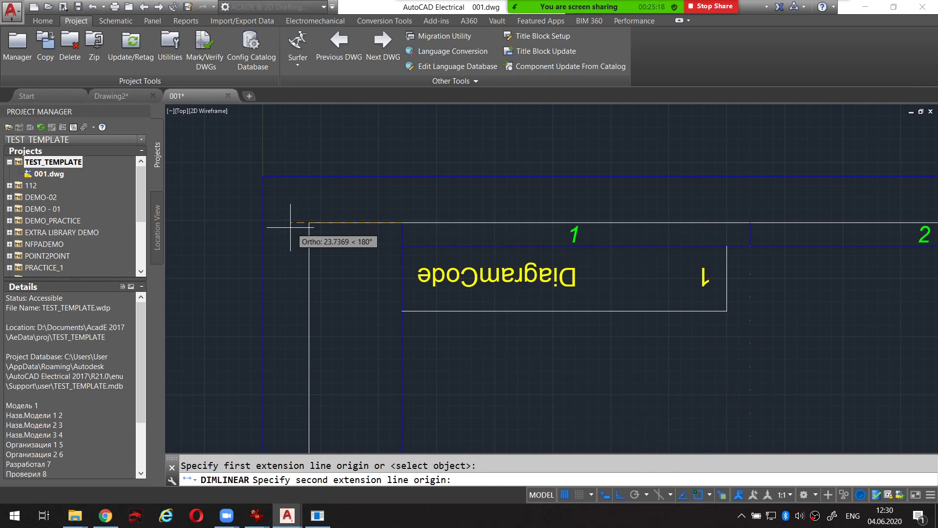
pyautogui.click(263, 222)
pyautogui.scroll(3, 294, 264)
pyautogui.scroll(2, 328, 278)
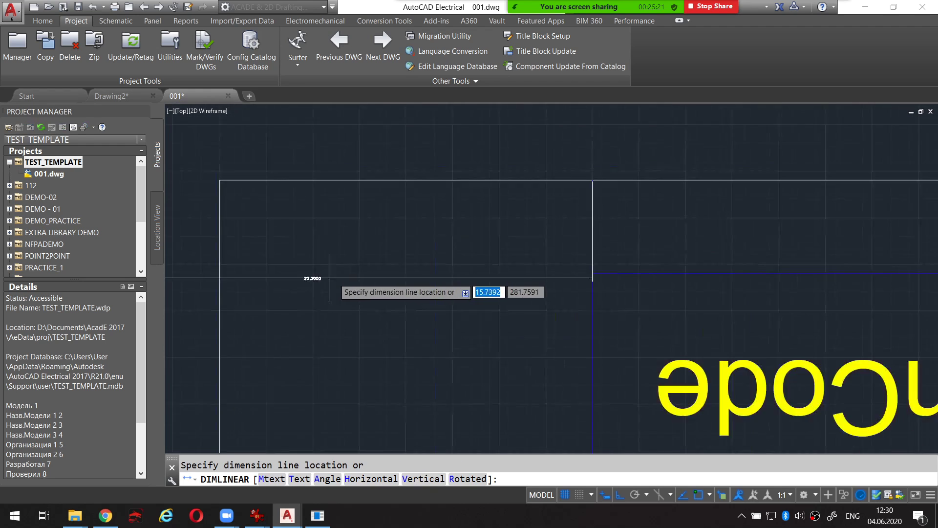
pyautogui.scroll(-5, 329, 278)
pyautogui.press('Escape')
pyautogui.scroll(1, 356, 262)
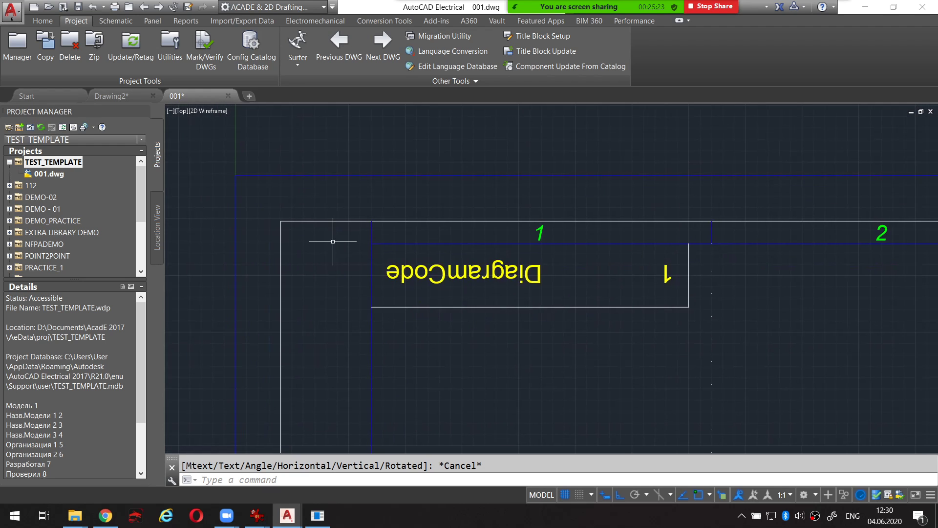
pyautogui.scroll(-4, 333, 241)
pyautogui.moveTo(332, 242); pyautogui.dragTo(303, 152, button='middle')
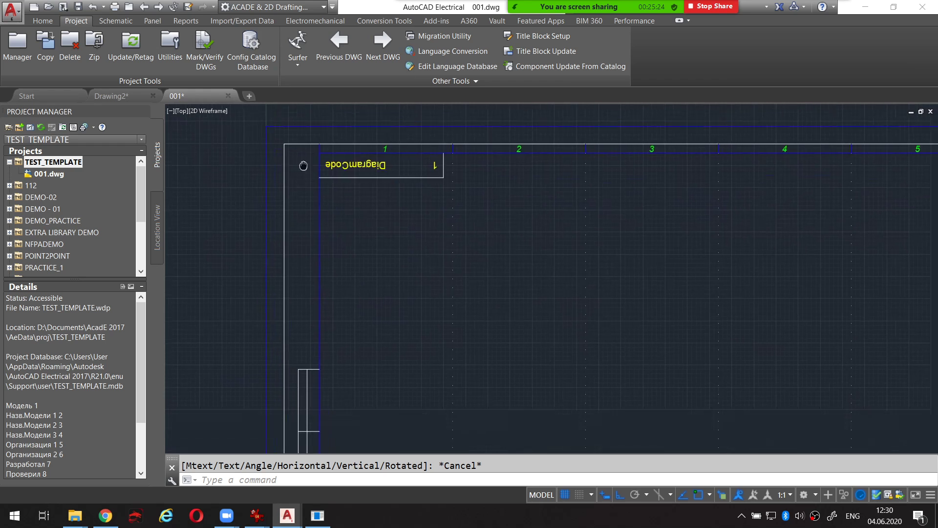
# Step: Change TEST_TEMPLATE's X-zone origin X from 14 to 30 and close Project Properties
pyautogui.rightClick(49, 164)
pyautogui.click(103, 415)
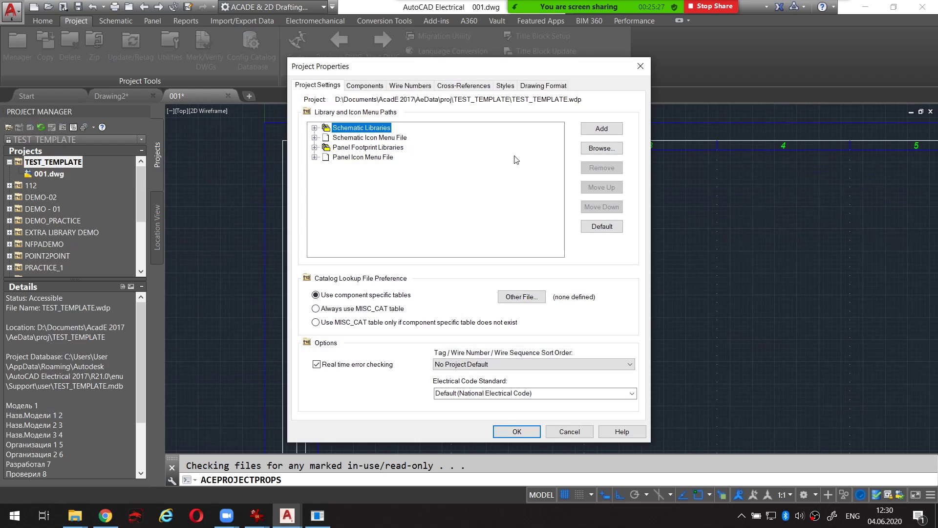
pyautogui.click(536, 88)
pyautogui.click(370, 305)
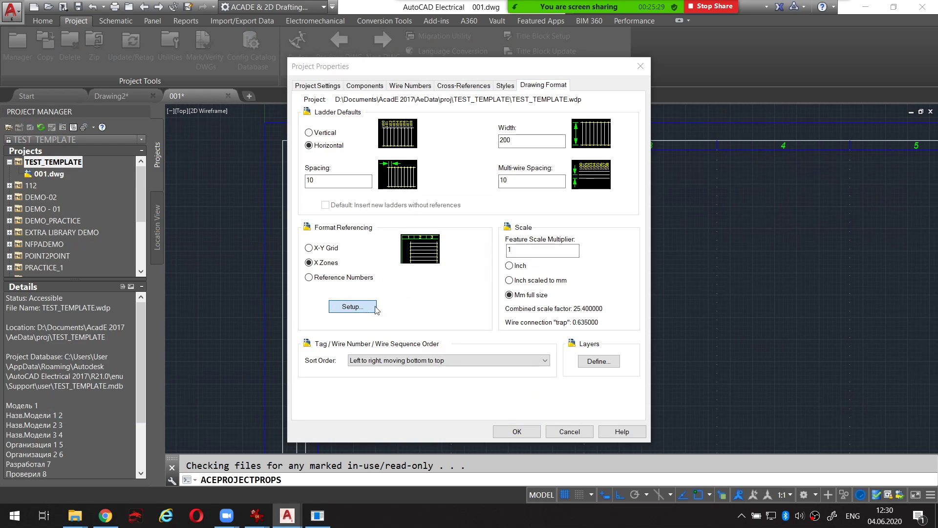
pyautogui.moveTo(366, 223); pyautogui.dragTo(286, 220)
pyautogui.write('30')
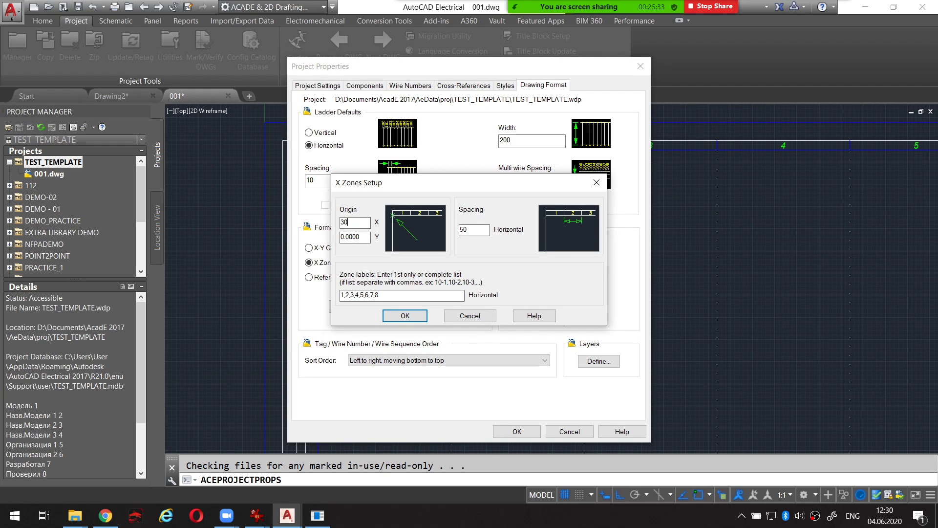
pyautogui.click(393, 291)
pyautogui.click(404, 314)
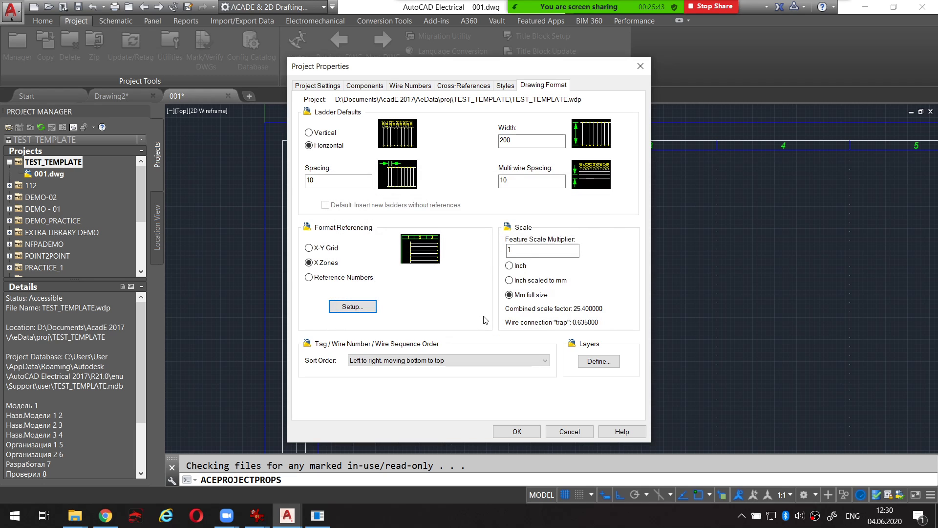
pyautogui.click(518, 429)
pyautogui.rightClick(59, 178)
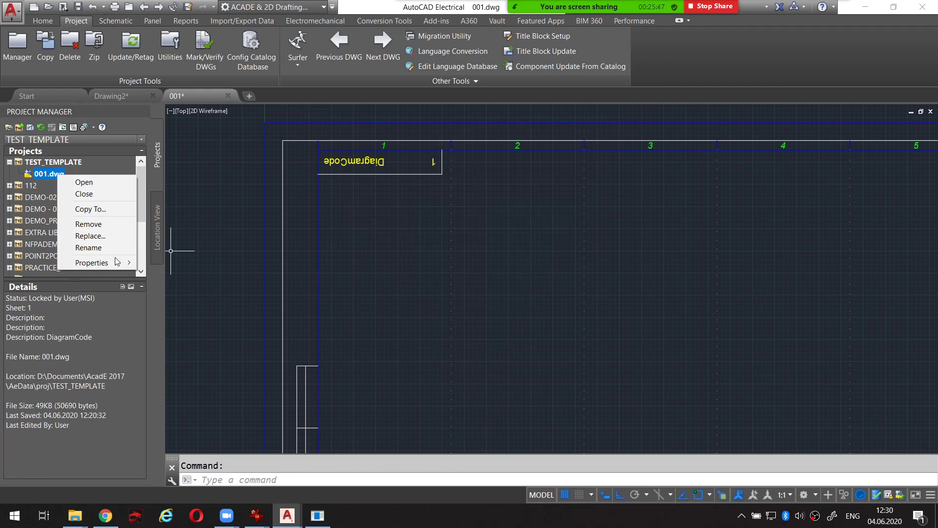
# Step: Turn on X Zones for drawing 001 with origin 30 and spacing 50, and view the zone labels
pyautogui.moveTo(92, 263)
pyautogui.click(151, 263)
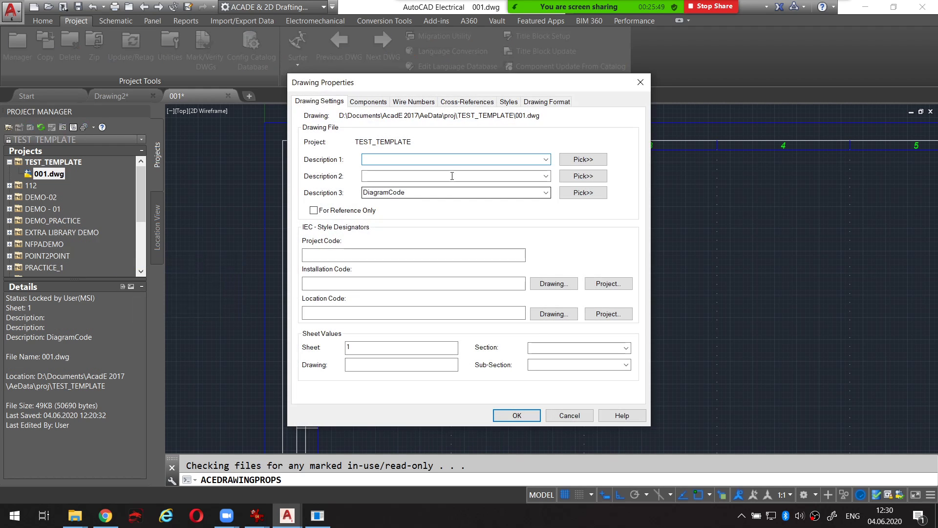
pyautogui.hotkey('ctrl', 'shift', 'Tab')
pyautogui.click(325, 279)
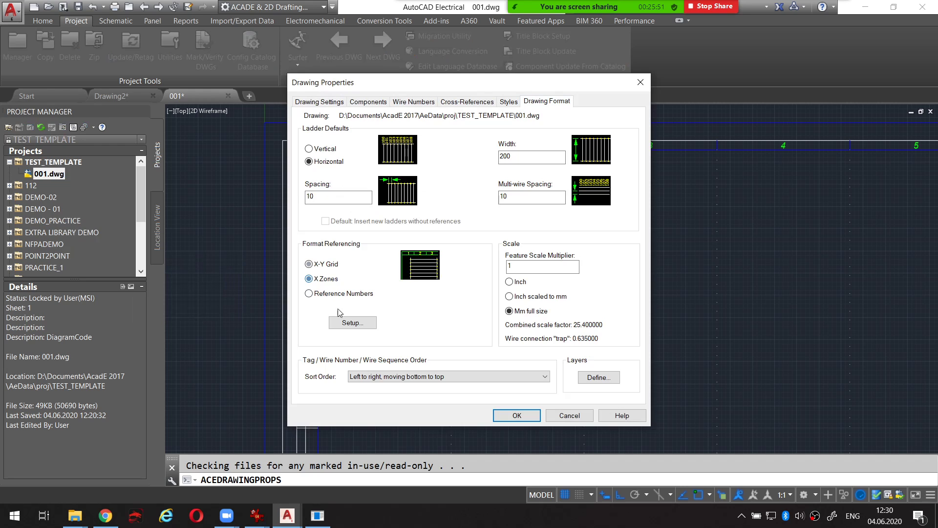
pyautogui.click(342, 323)
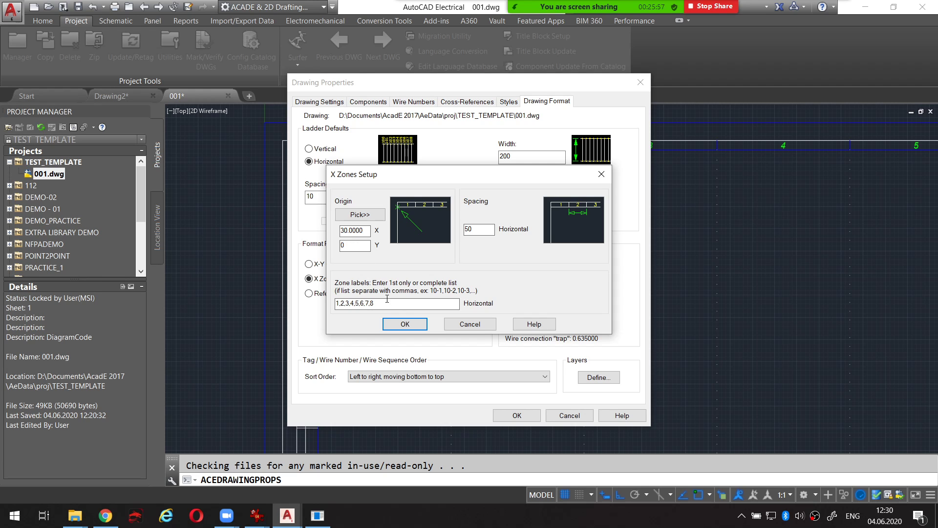
pyautogui.click(405, 324)
pyautogui.click(517, 415)
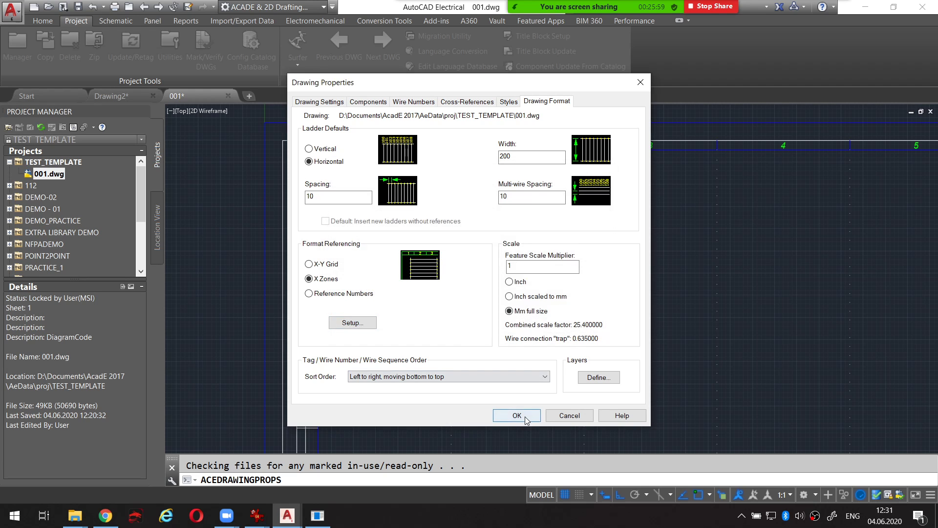
pyautogui.scroll(-2, 471, 260)
pyautogui.scroll(-1, 440, 181)
pyautogui.scroll(2, 434, 169)
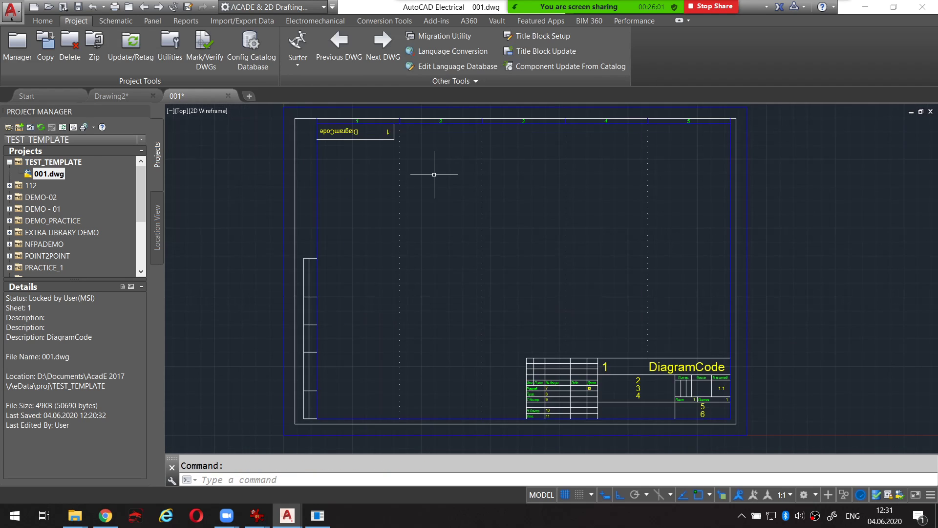
pyautogui.scroll(1, 432, 205)
pyautogui.scroll(-3, 322, 164)
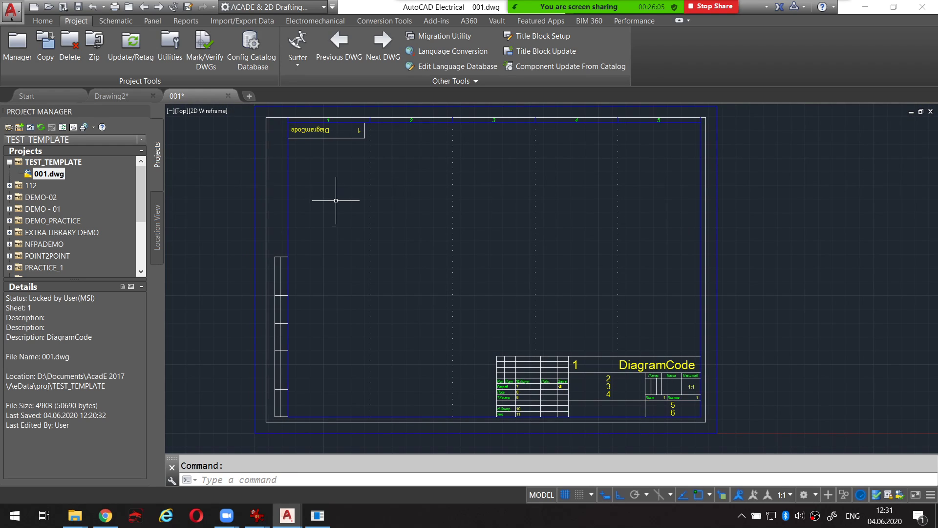
# Step: Insert a relay coil on the sheet, tagged K1
pyautogui.click(121, 21)
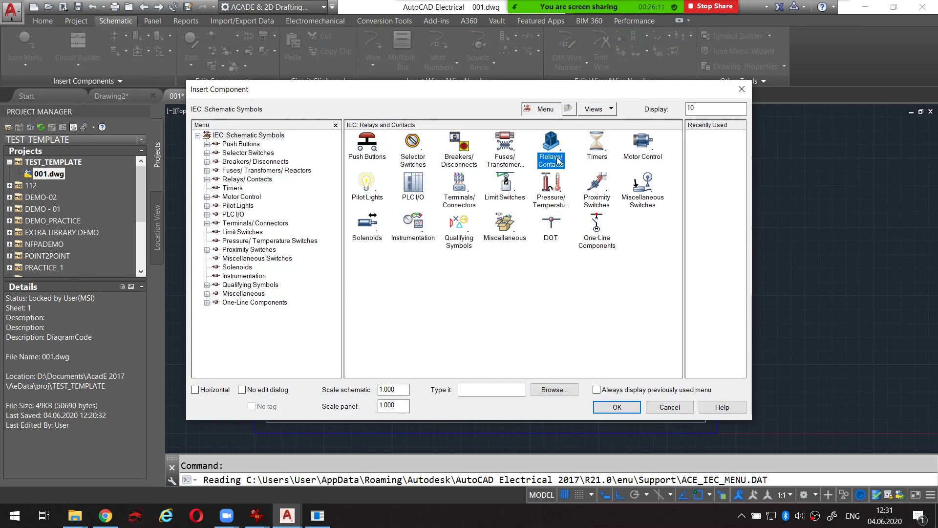
pyautogui.click(558, 161)
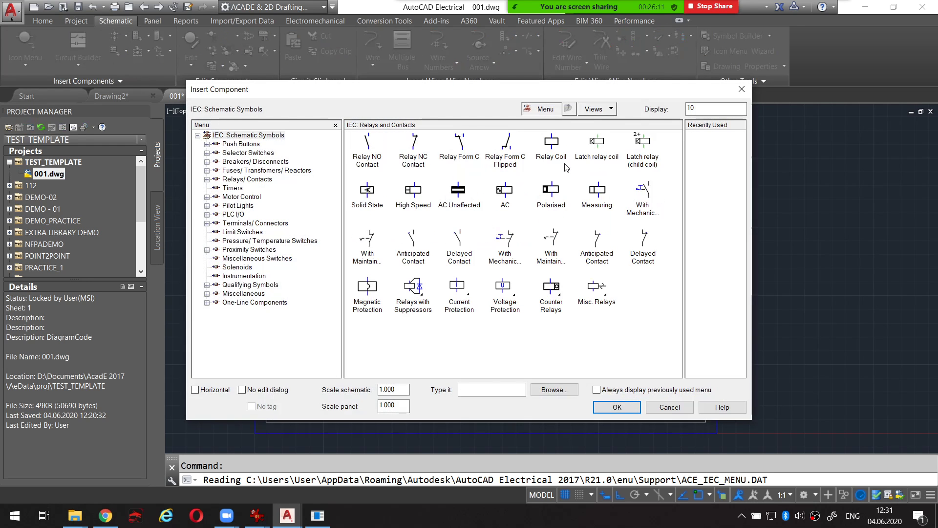
pyautogui.click(367, 144)
pyautogui.click(364, 177)
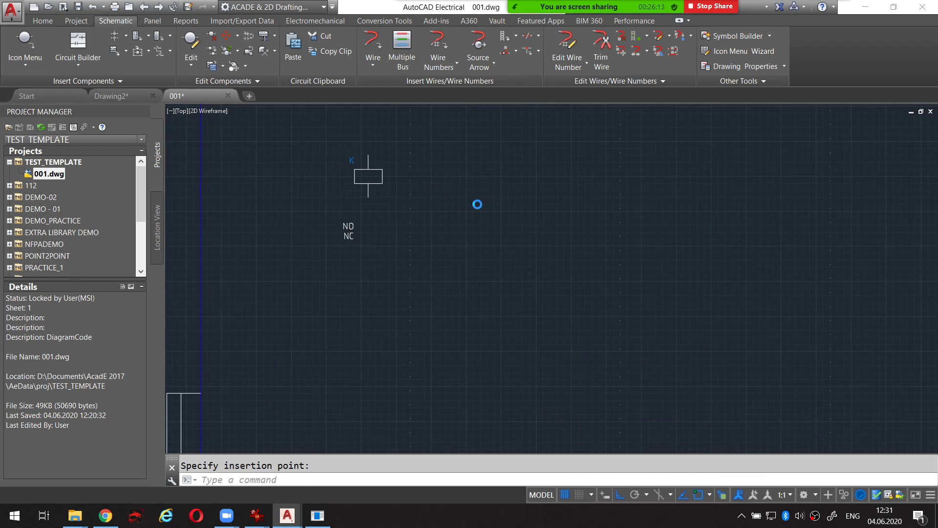
pyautogui.click(500, 406)
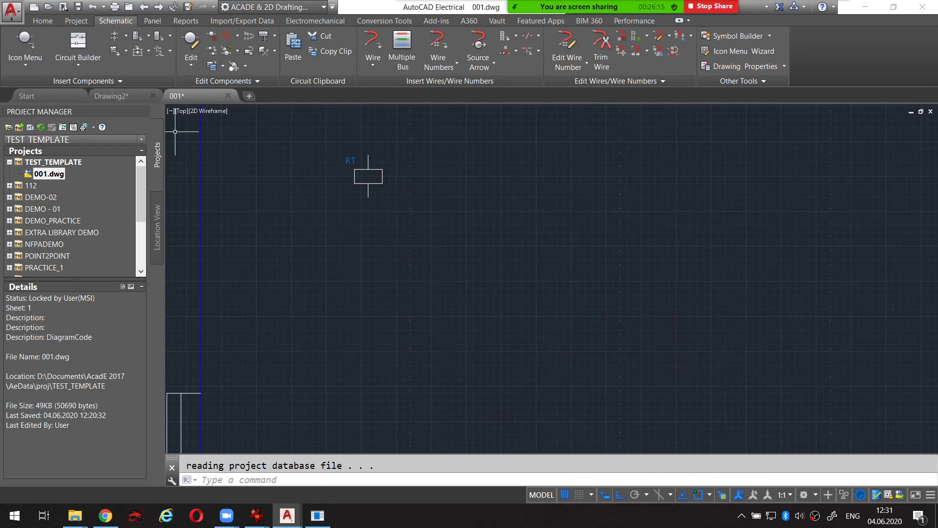
# Step: Place a normally open relay contact right of the coil, linked to parent K1
pyautogui.press('Return')
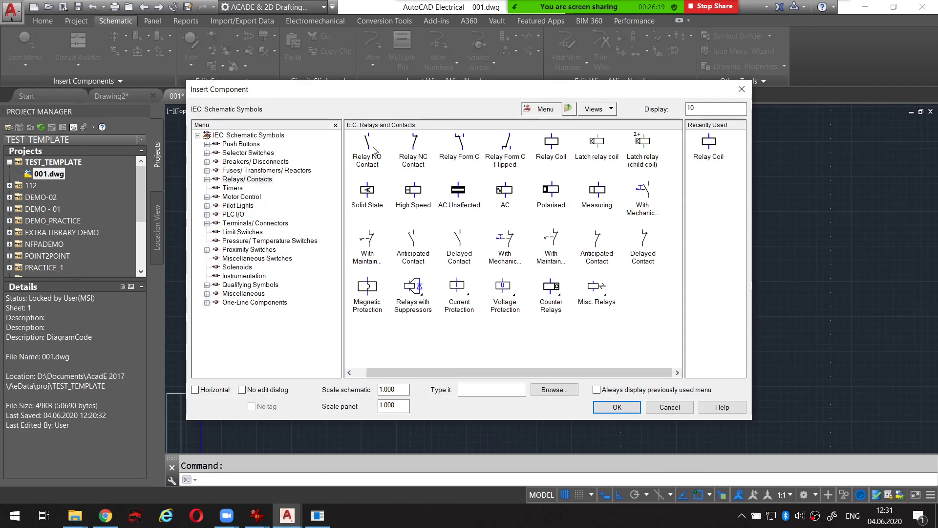
pyautogui.click(376, 154)
pyautogui.click(488, 208)
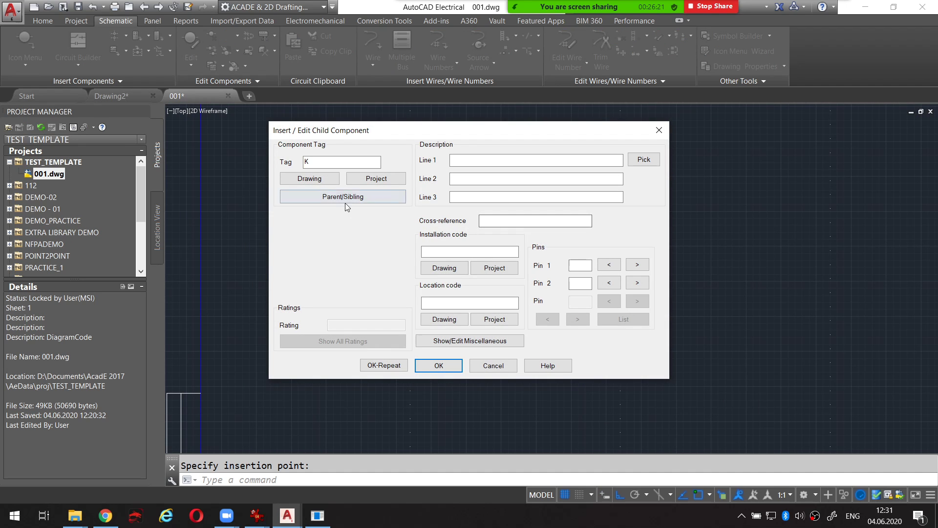
pyautogui.click(345, 197)
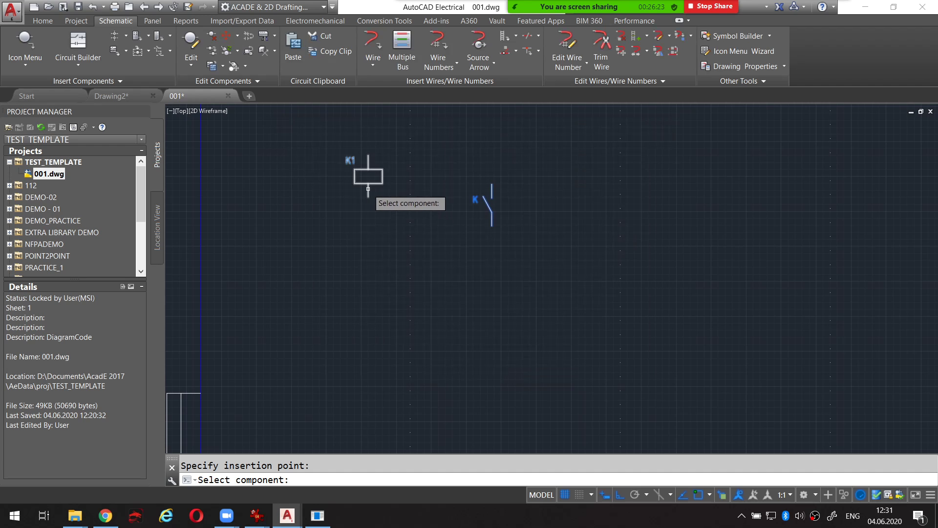
pyautogui.click(365, 189)
pyautogui.click(438, 365)
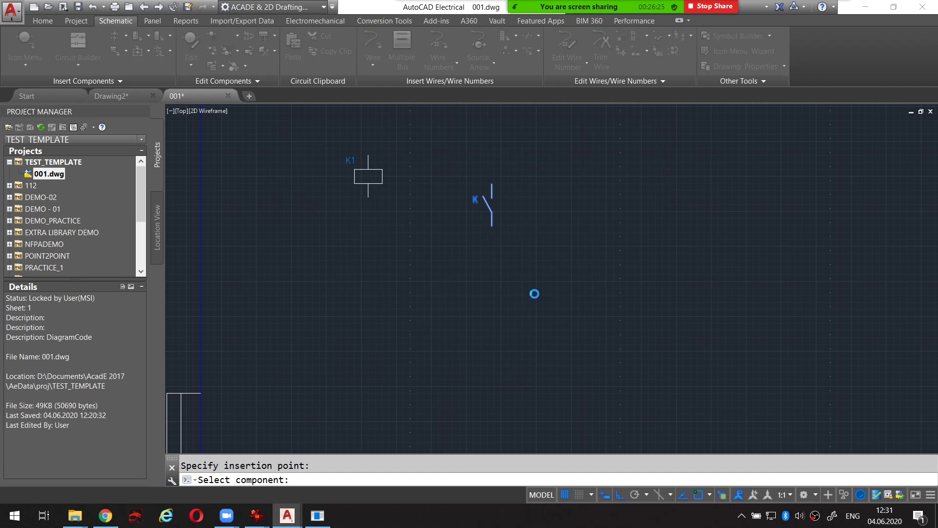
# Step: Grip-move the K1 cross-reference table further left
pyautogui.moveTo(464, 255); pyautogui.dragTo(484, 329, button='middle')
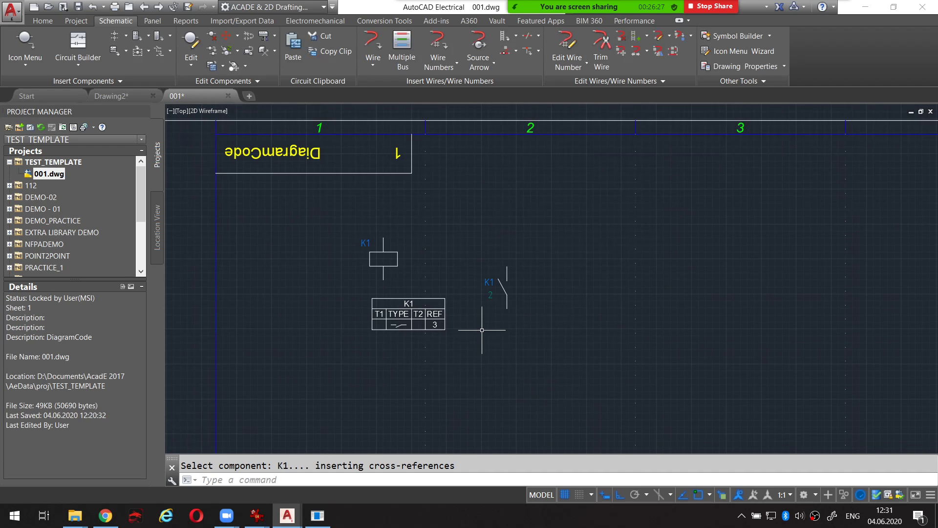
pyautogui.scroll(-2, 486, 328)
pyautogui.scroll(2, 486, 329)
pyautogui.click(442, 296)
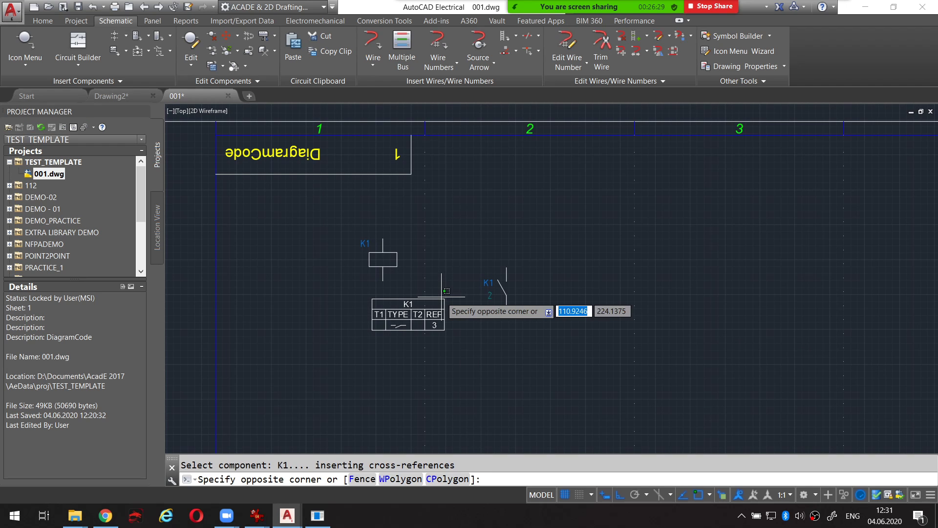
pyautogui.click(372, 298)
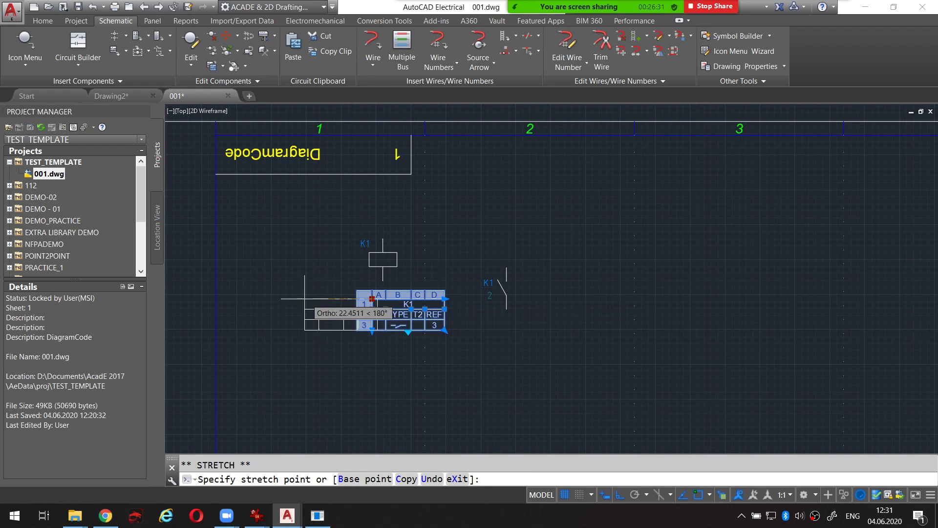
pyautogui.click(296, 299)
pyautogui.press('Escape')
# Step: Move the K1 coil further left with Move Component
pyautogui.scroll(-2, 454, 277)
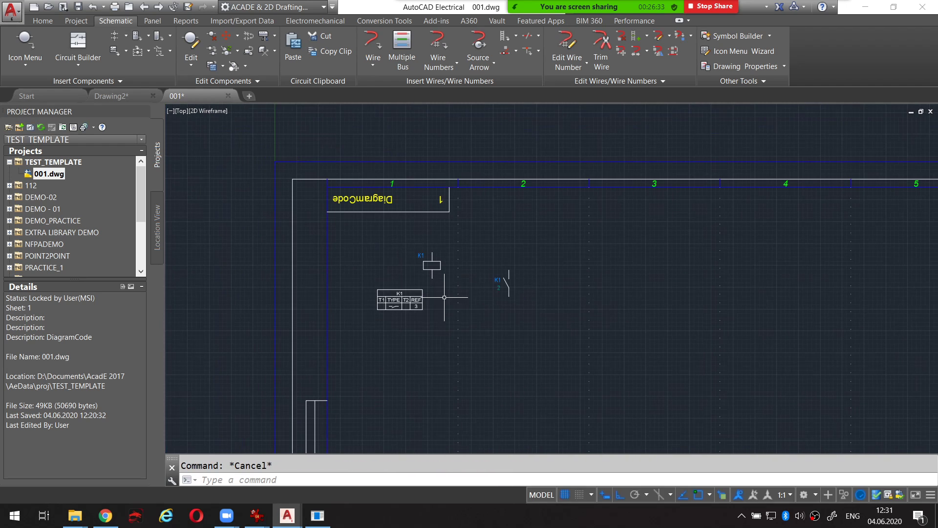
pyautogui.scroll(2, 445, 297)
pyautogui.scroll(2, 450, 272)
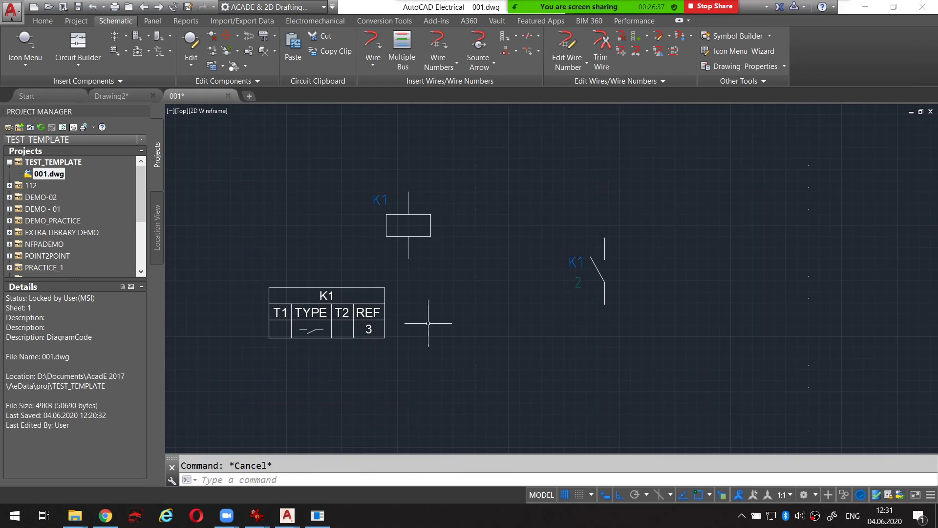
pyautogui.scroll(-3, 452, 320)
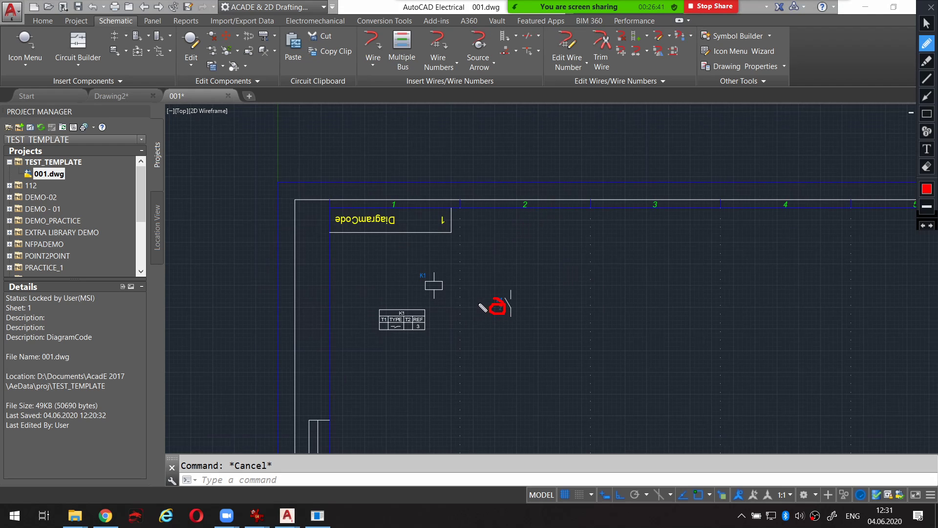
pyautogui.click(433, 286)
pyautogui.click(432, 292)
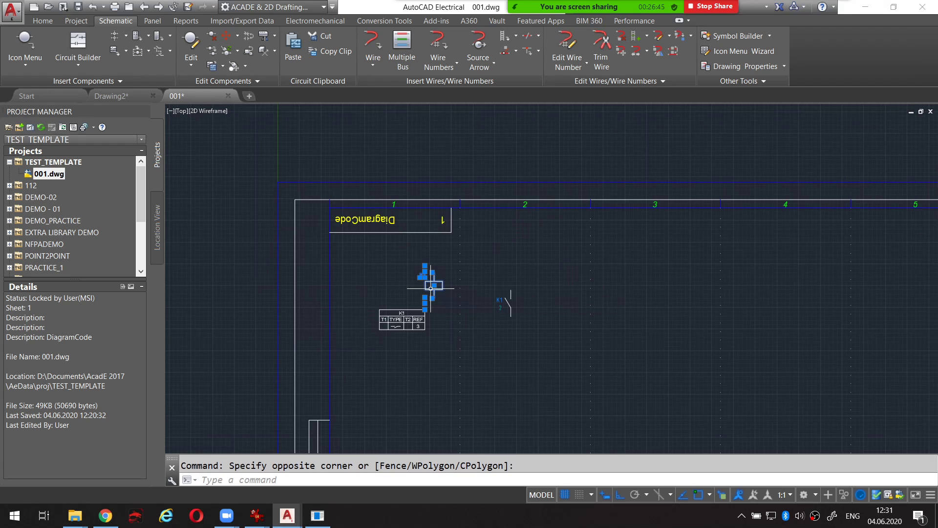
pyautogui.rightClick(428, 293)
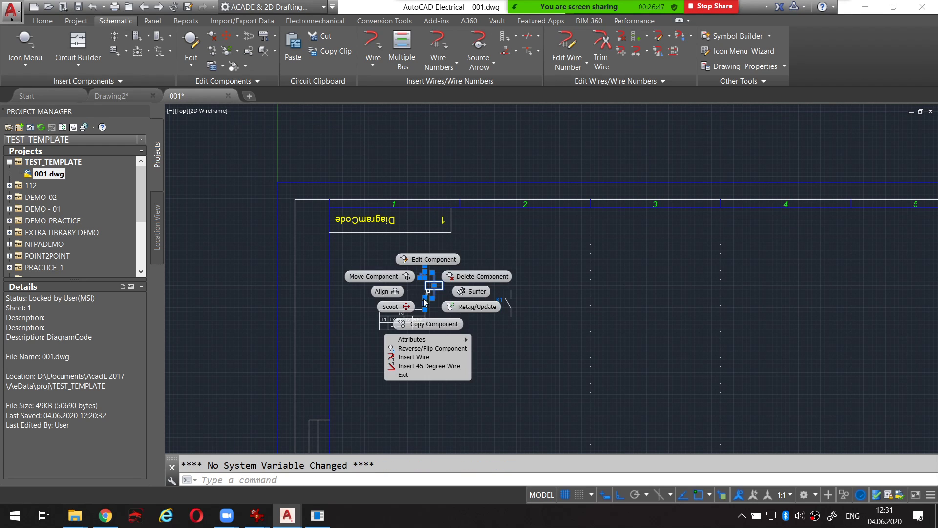
pyautogui.click(414, 315)
pyautogui.click(357, 279)
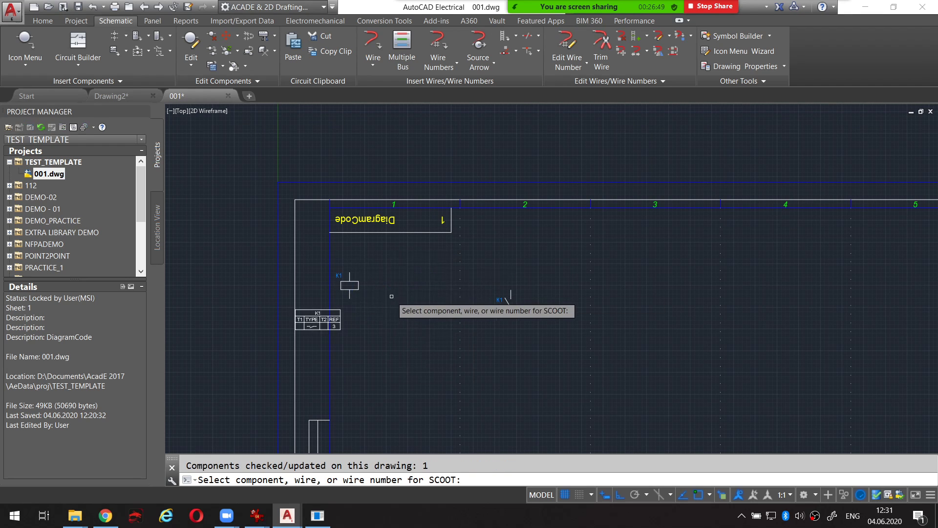
# Step: Scoot the K1 contact further right so the table reference updates to 4
pyautogui.click(507, 303)
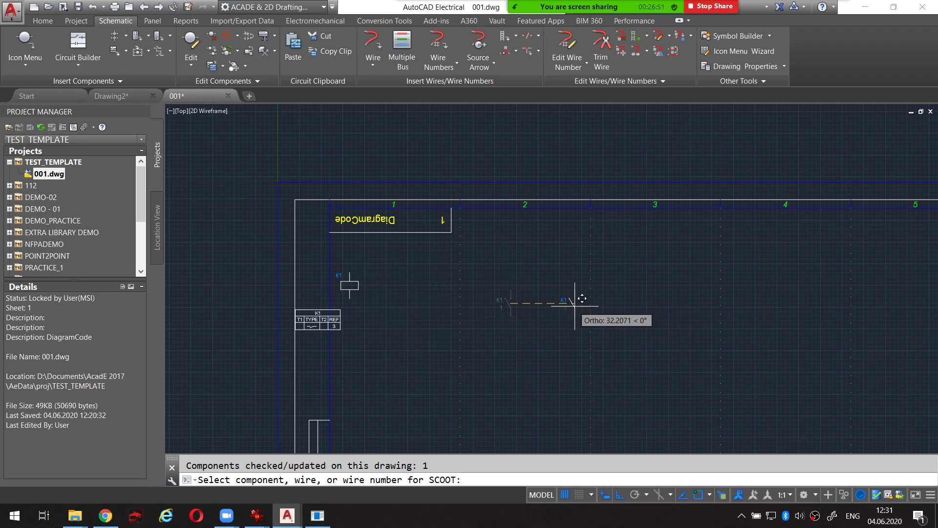
pyautogui.click(636, 303)
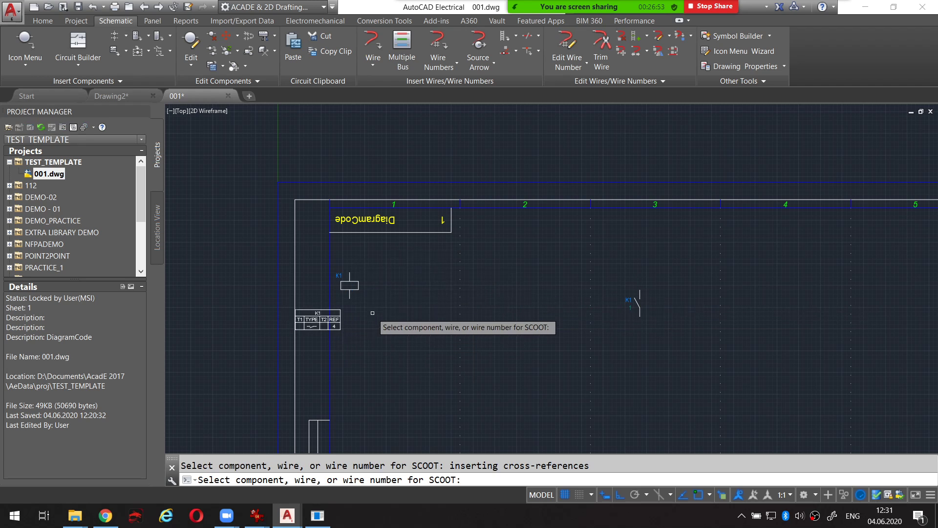
pyautogui.press('Escape')
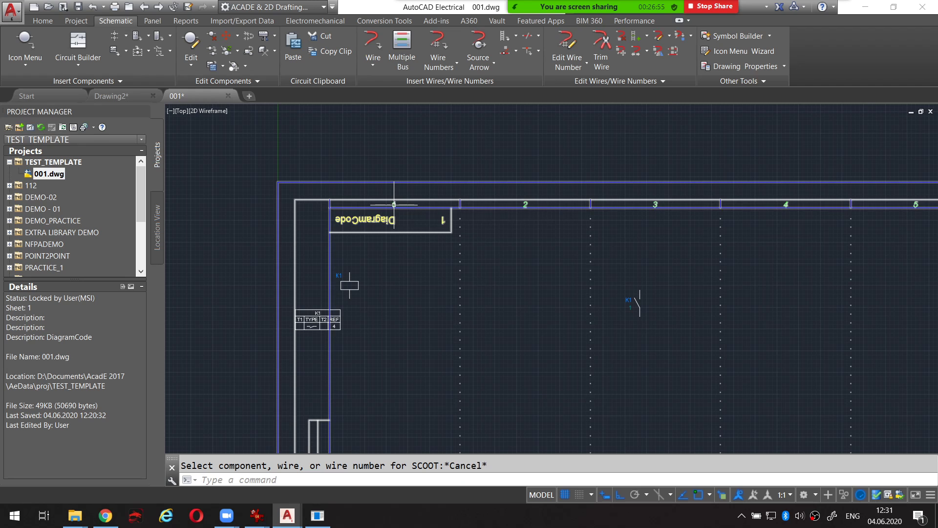
pyautogui.scroll(2, 394, 204)
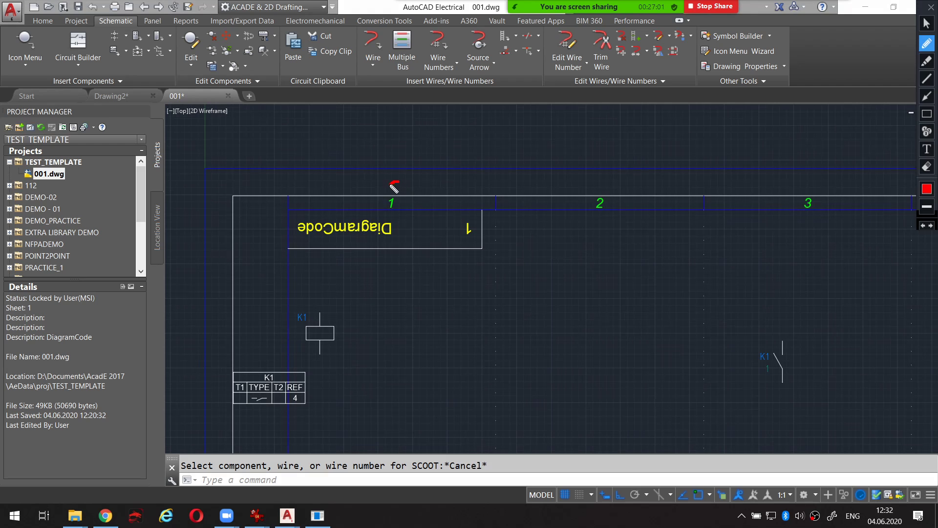
# Step: Change drawing 001's X-zone spacing from 50 to 75 in Drawing Properties
pyautogui.rightClick(55, 172)
pyautogui.moveTo(89, 257)
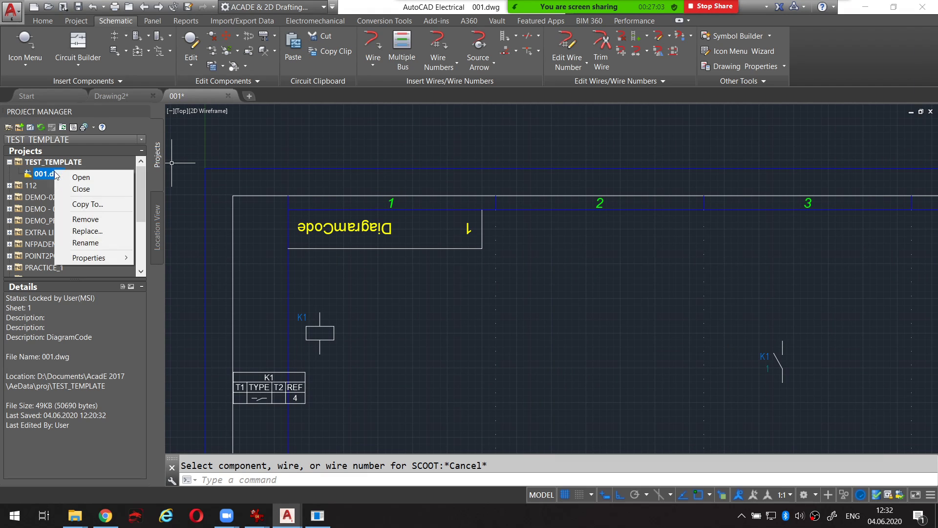
pyautogui.click(164, 259)
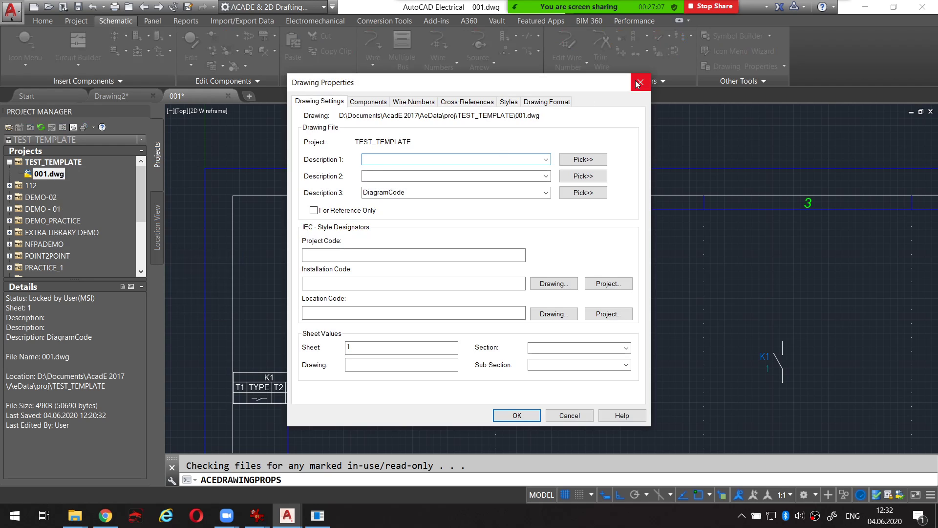
pyautogui.click(546, 101)
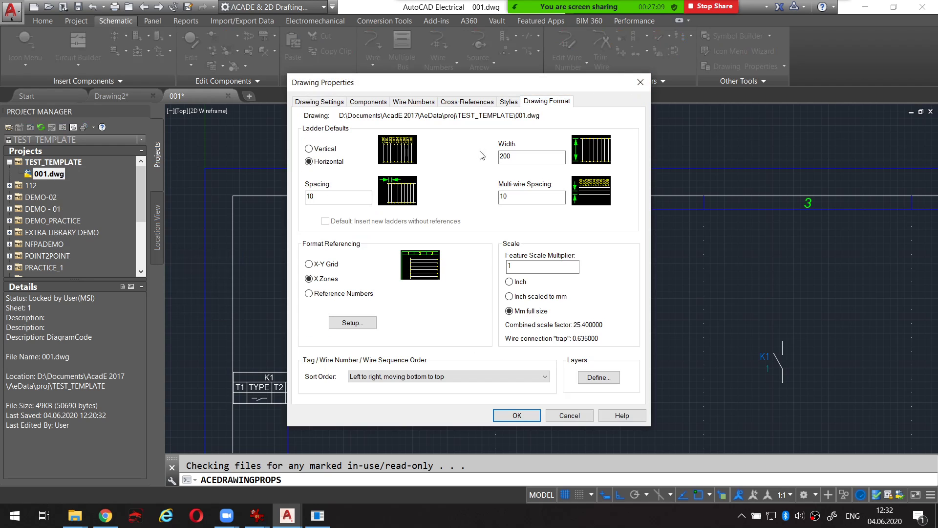
pyautogui.click(360, 325)
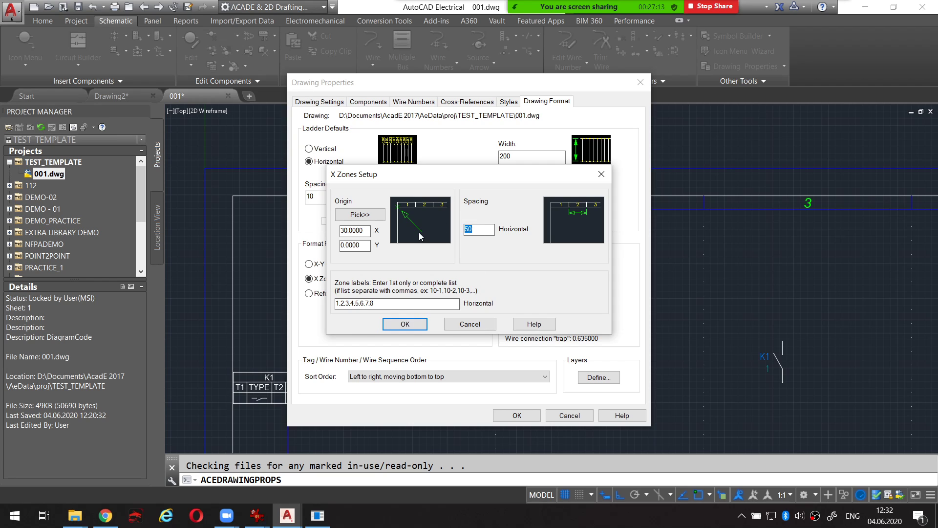
pyautogui.write('75')
pyautogui.click(405, 324)
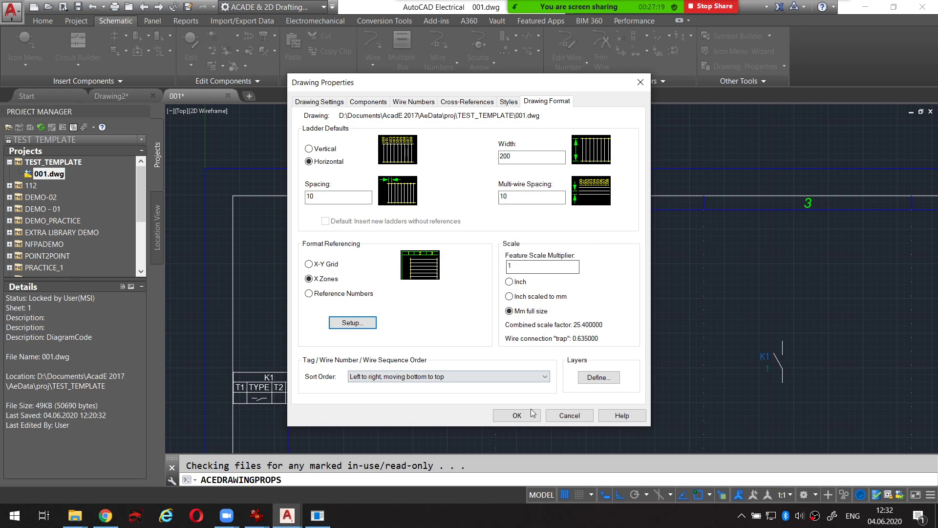
pyautogui.click(517, 416)
pyautogui.rightClick(60, 163)
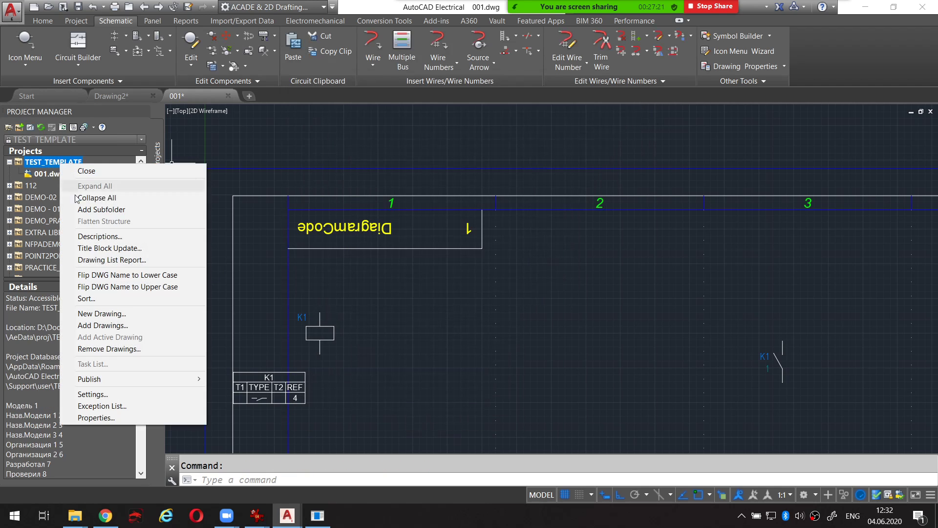
# Step: Set the project's drawing format to X Zones with origin 30, spacing 75 and zones 1–10
pyautogui.click(129, 419)
pyautogui.click(533, 86)
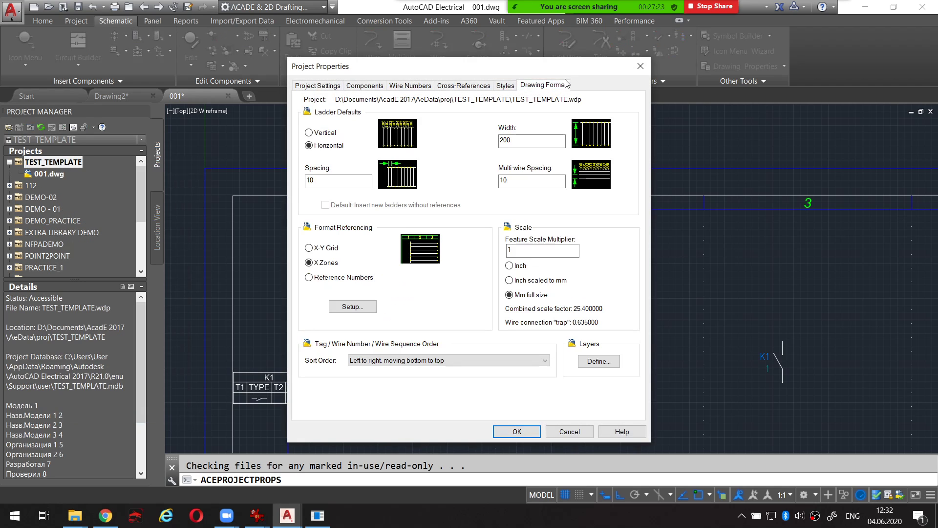
pyautogui.moveTo(563, 72); pyautogui.dragTo(544, 306)
pyautogui.hotkey('ctrl', 'shift', '2')
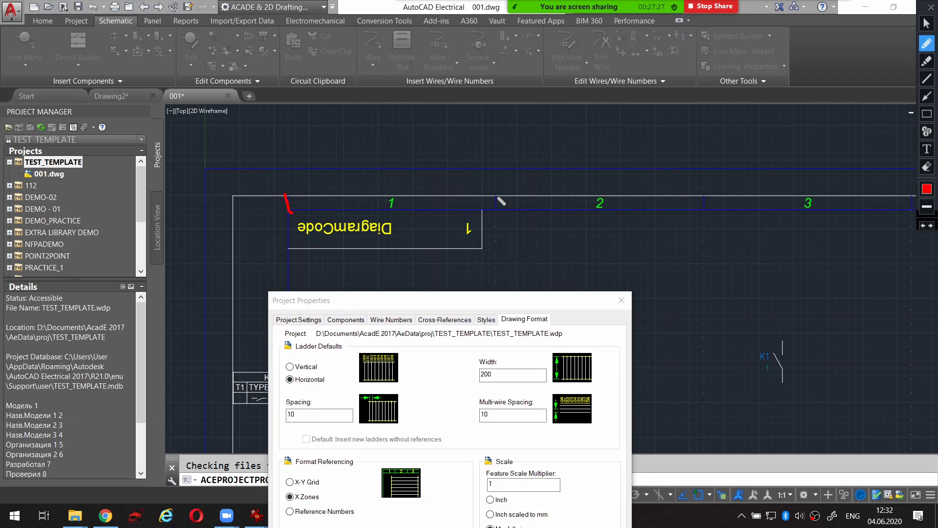
pyautogui.hotkey('ctrl', 'shift', '2')
pyautogui.moveTo(364, 300); pyautogui.dragTo(354, 189)
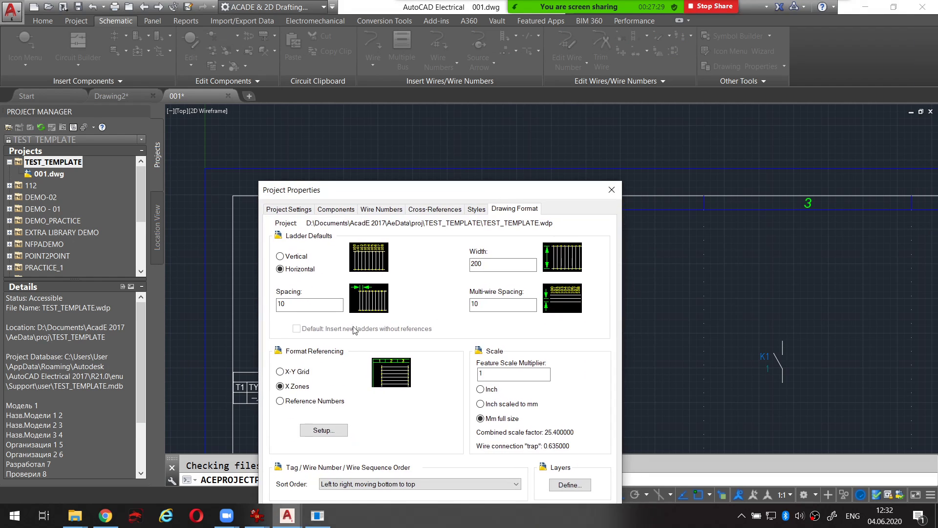
pyautogui.click(313, 427)
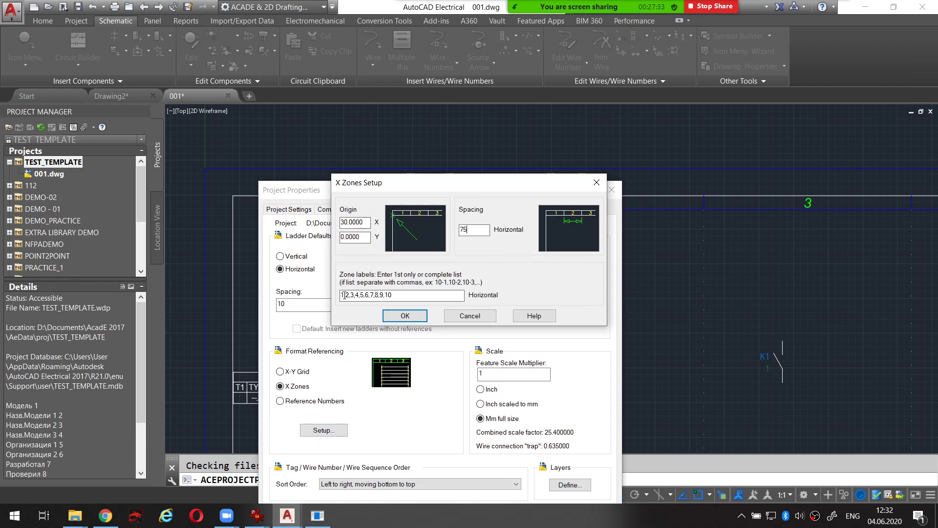
pyautogui.click(420, 315)
pyautogui.moveTo(501, 190); pyautogui.dragTo(507, 105)
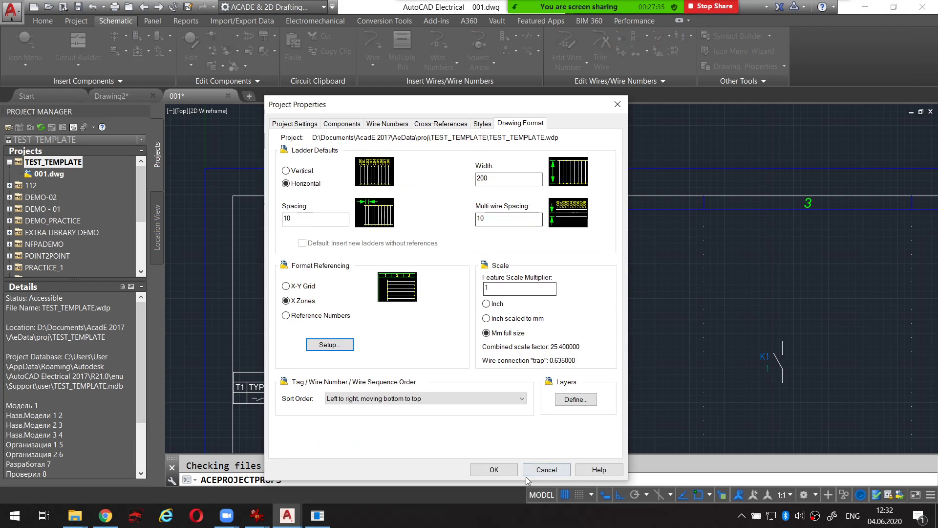
pyautogui.click(494, 469)
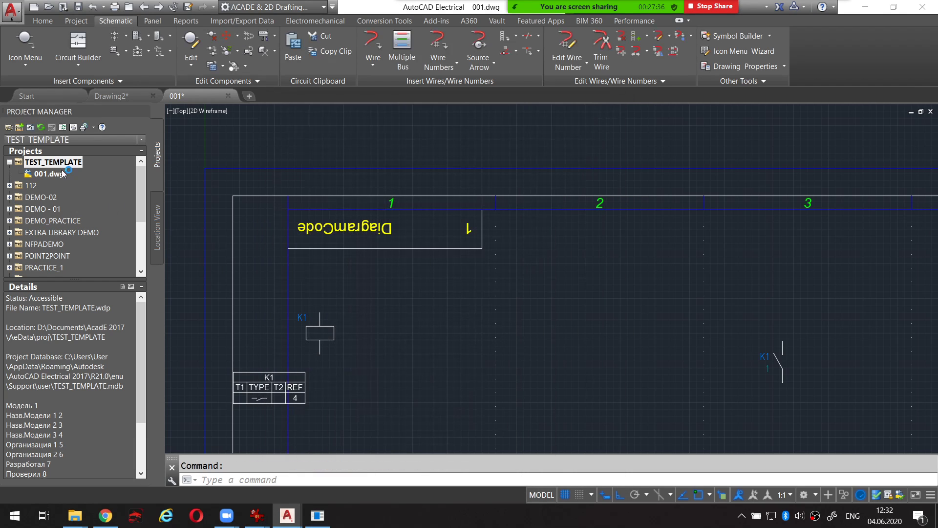
pyautogui.click(63, 128)
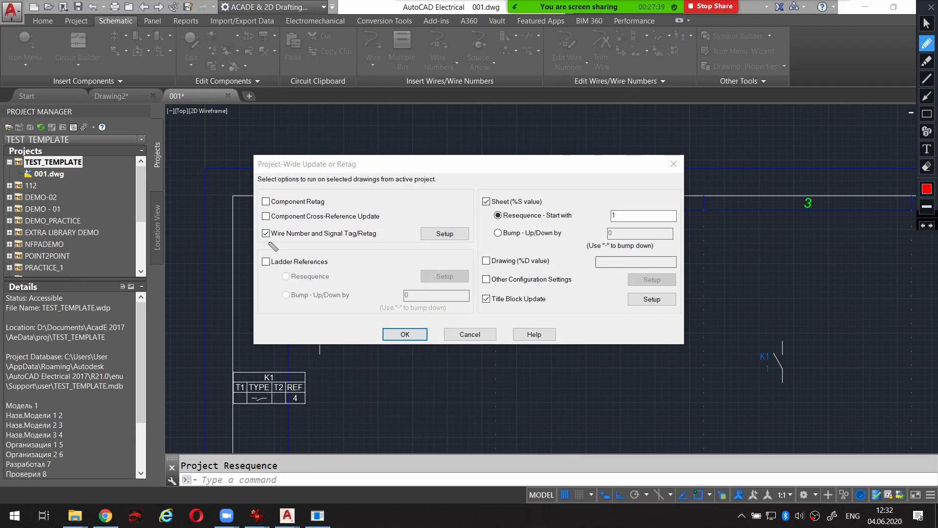
# Step: Run a project-wide cross-reference update on all drawings, skipping wire retag and sheet resequencing
pyautogui.moveTo(263, 242)
pyautogui.mouseDown()
pyautogui.moveTo(366, 250)
pyautogui.moveTo(372, 223)
pyautogui.moveTo(251, 234)
pyautogui.mouseUp()
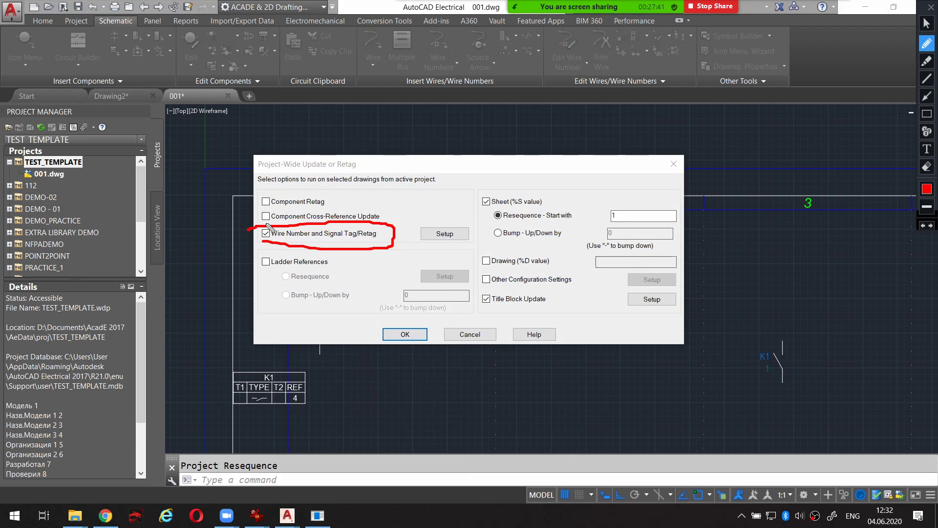
pyautogui.click(267, 233)
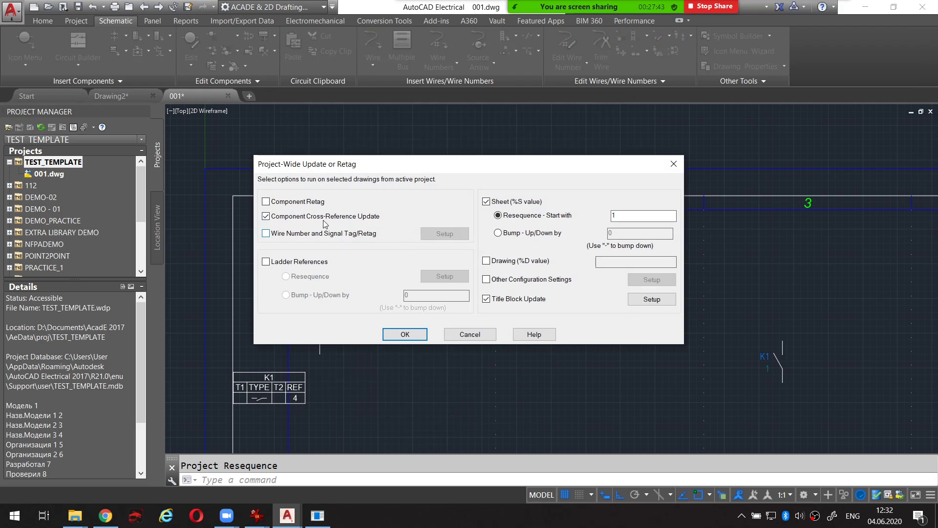
pyautogui.click(486, 201)
pyautogui.click(413, 334)
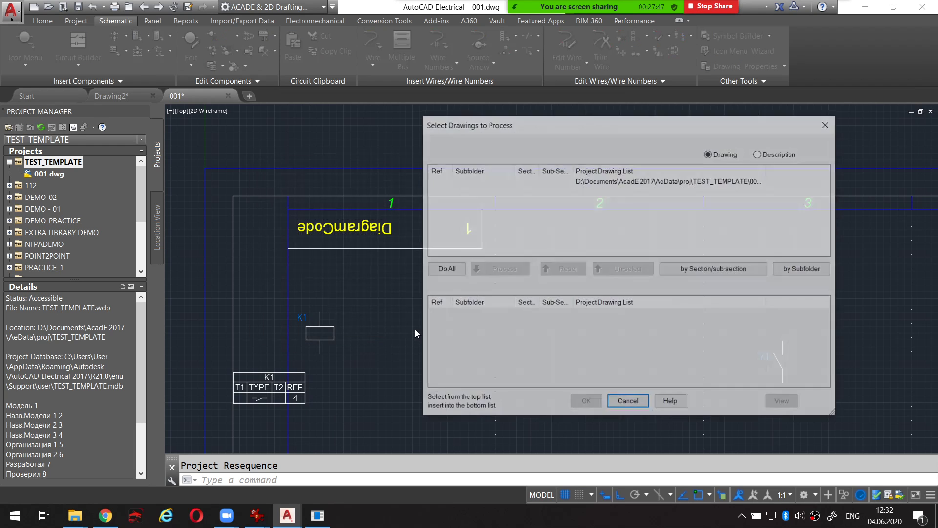
pyautogui.click(450, 267)
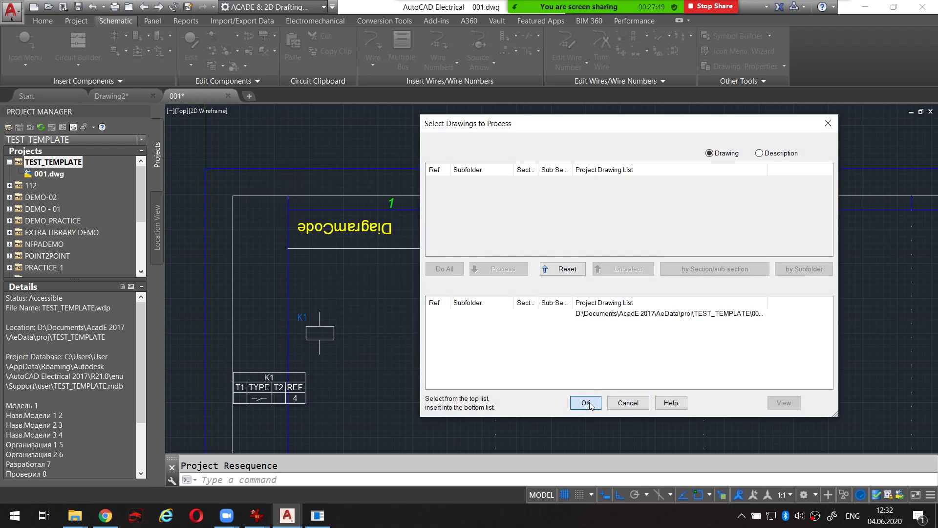
pyautogui.click(586, 403)
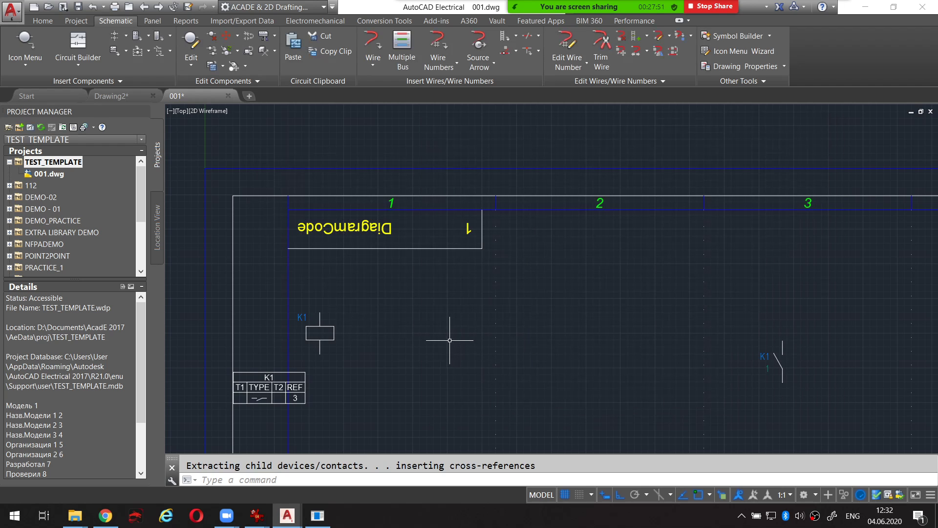
pyautogui.moveTo(450, 335); pyautogui.dragTo(444, 321, button='middle')
# Step: Place the K1 table beneath the coil and scoot the coil right along its rung
pyautogui.click(302, 364)
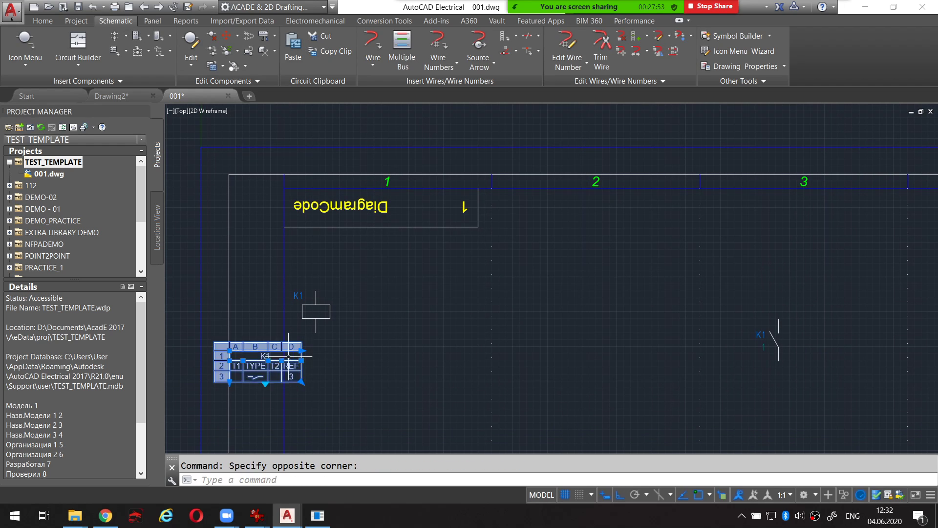
pyautogui.click(229, 350)
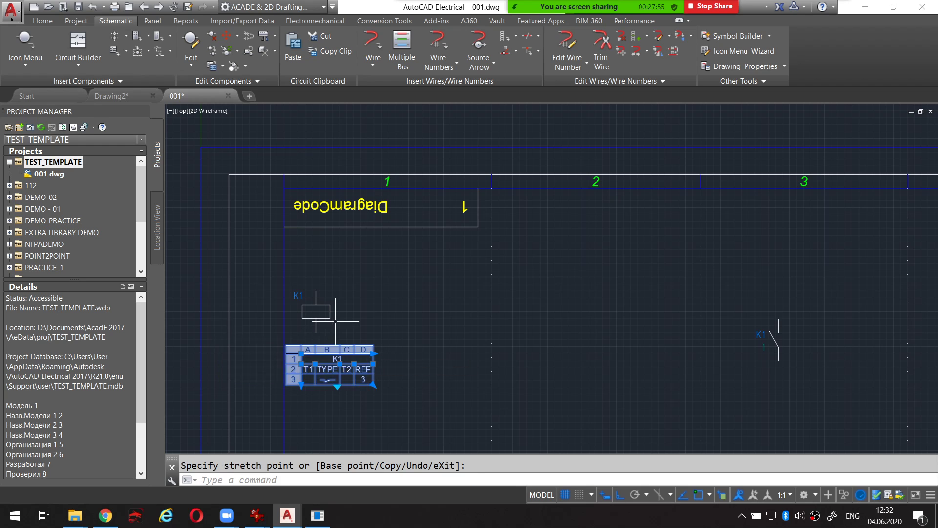
pyautogui.click(301, 353)
pyautogui.press('Escape')
pyautogui.click(330, 316)
pyautogui.rightClick(330, 317)
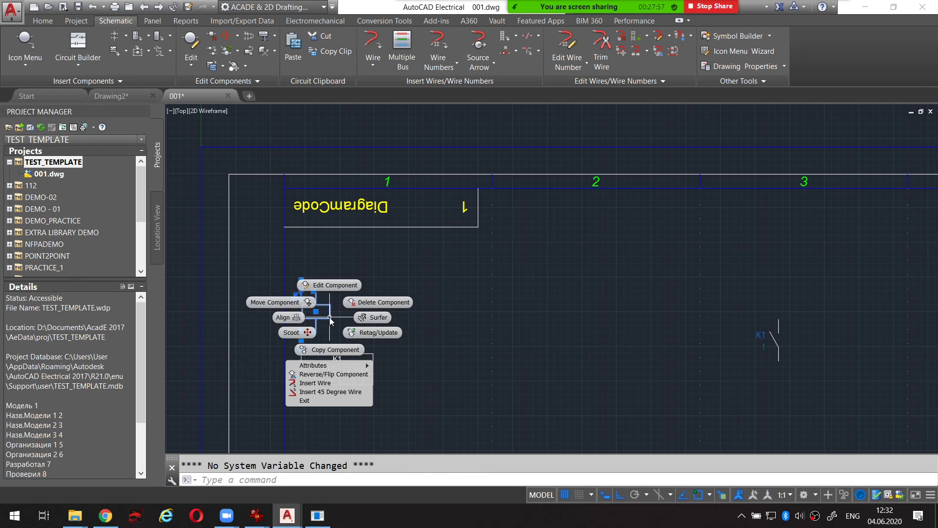
pyautogui.click(296, 335)
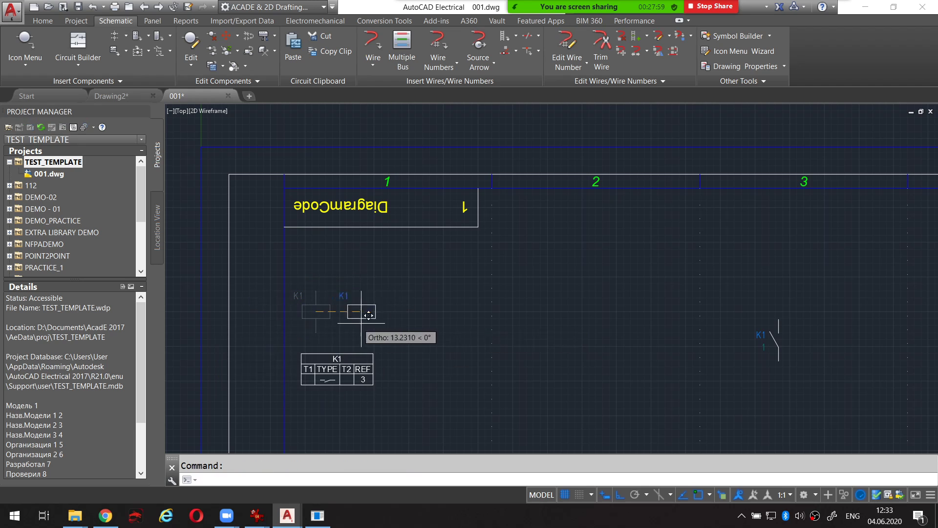
pyautogui.click(494, 311)
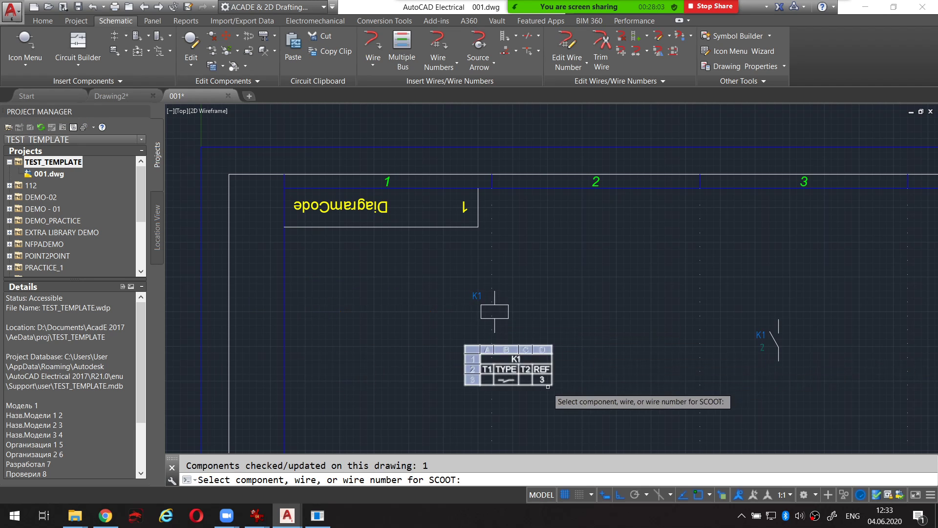
pyautogui.press('Escape')
# Step: Scoot the K1 contact right into zone 5, updating the cross-reference to 5
pyautogui.rightClick(778, 355)
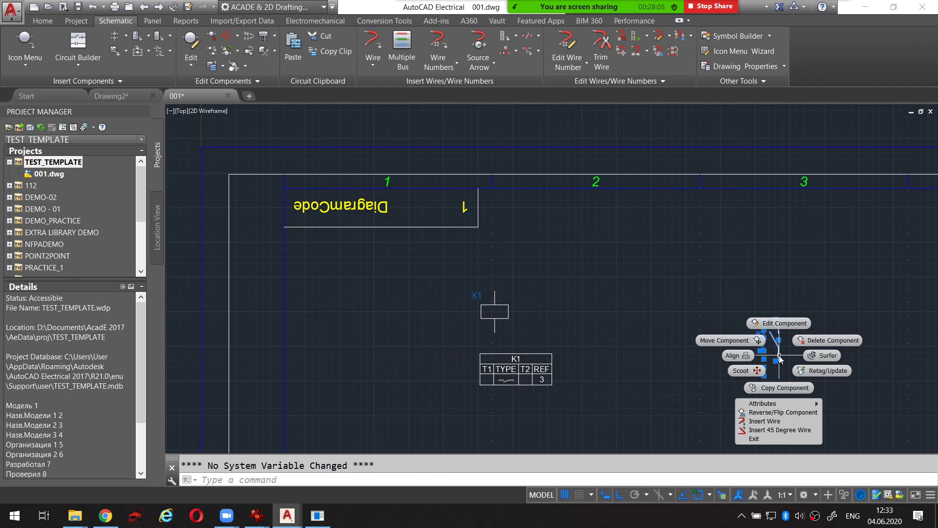
pyautogui.click(791, 353)
pyautogui.scroll(-3, 795, 340)
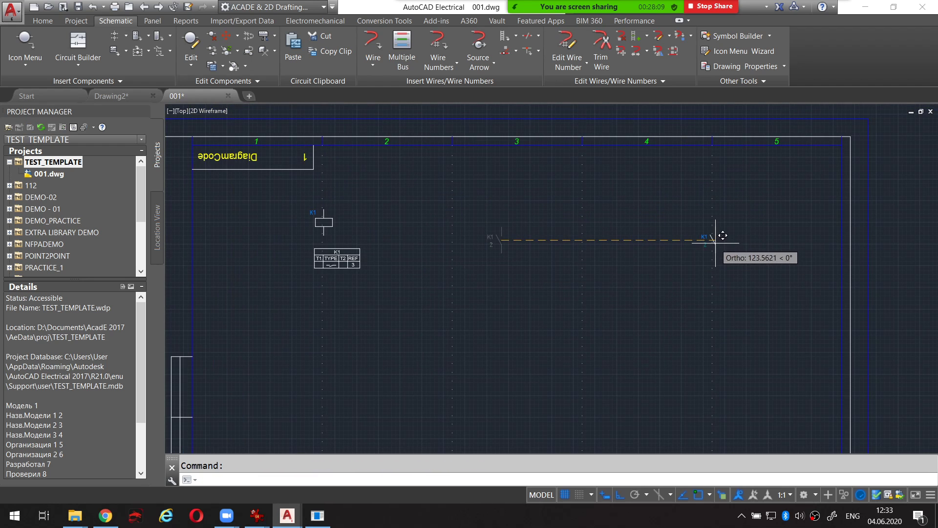
pyautogui.scroll(3, 713, 244)
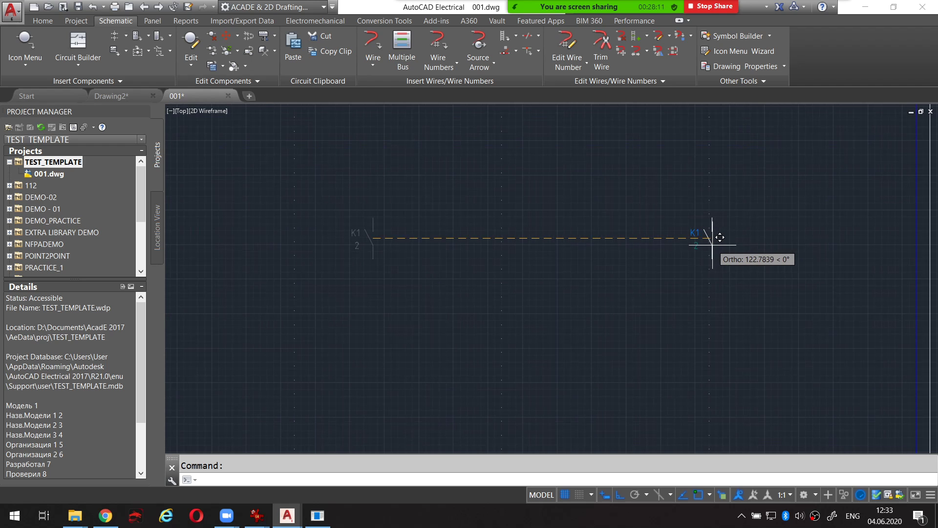
pyautogui.click(713, 245)
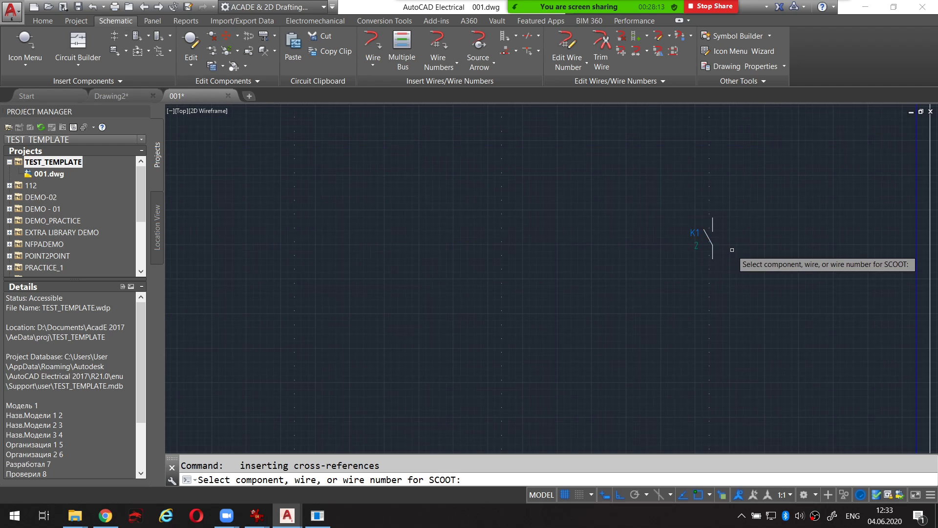
pyautogui.scroll(-4, 706, 262)
pyautogui.scroll(4, 444, 258)
pyautogui.scroll(2, 444, 258)
pyautogui.scroll(2, 444, 258)
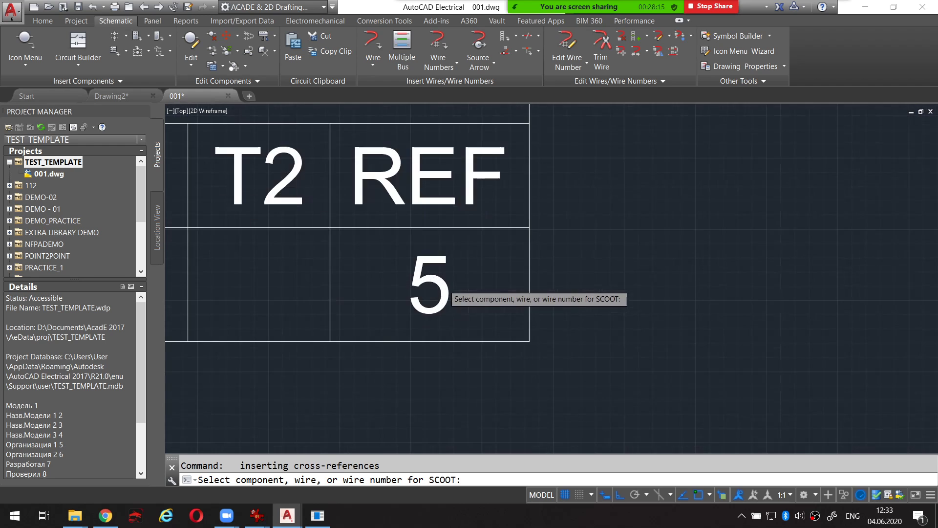
pyautogui.scroll(-6, 444, 273)
pyautogui.press('Escape')
# Step: Zoom to the whole drawing and save 001.dwg
pyautogui.scroll(3, 464, 295)
pyautogui.scroll(-3, 484, 291)
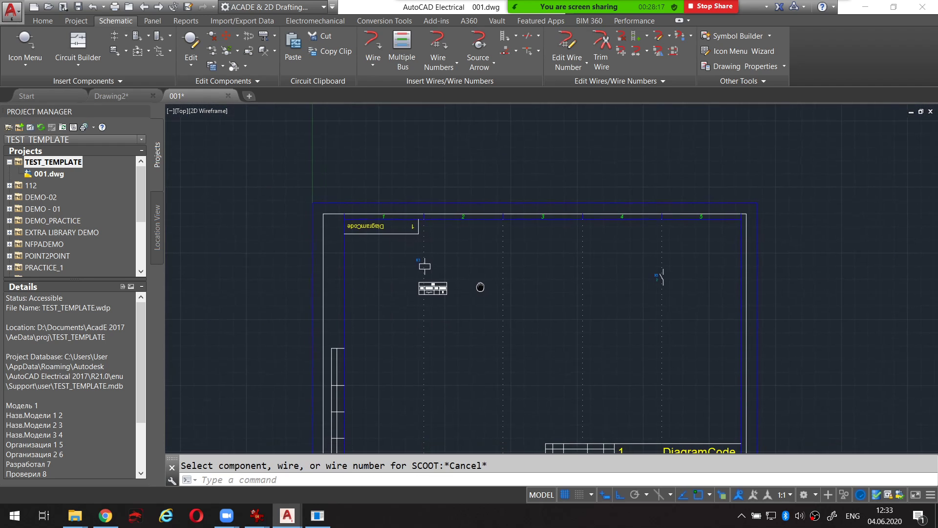
pyautogui.moveTo(502, 309); pyautogui.dragTo(492, 222, button='middle')
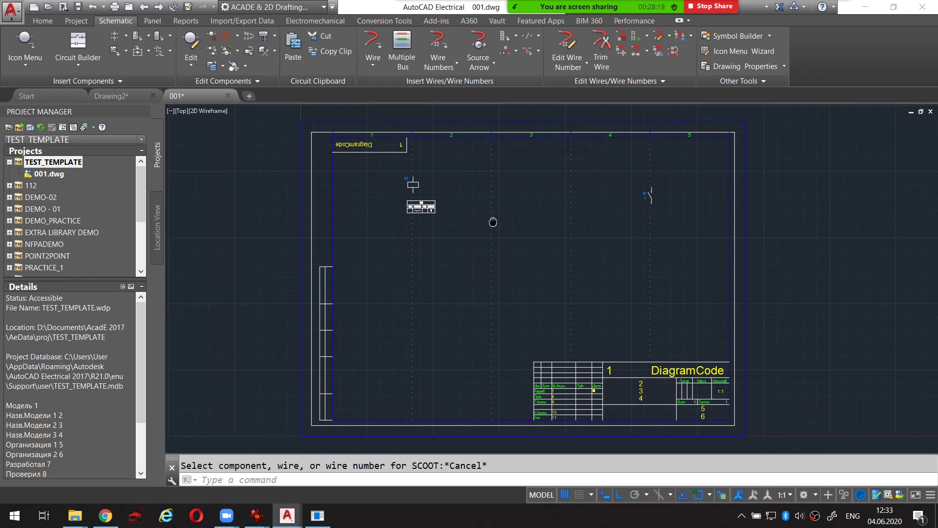
pyautogui.scroll(1, 407, 220)
pyautogui.middleClick(563, 257)
pyautogui.middleClick(562, 257)
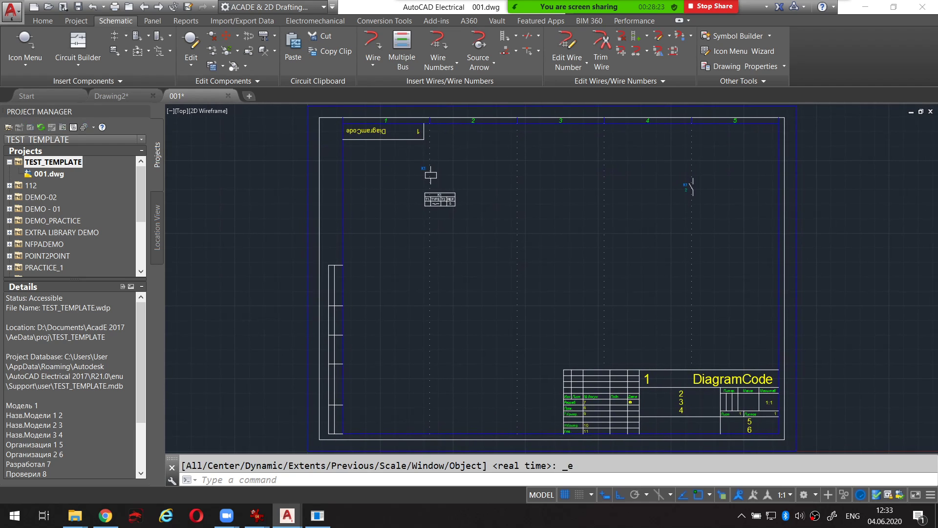
pyautogui.hotkey('ctrl', 's')
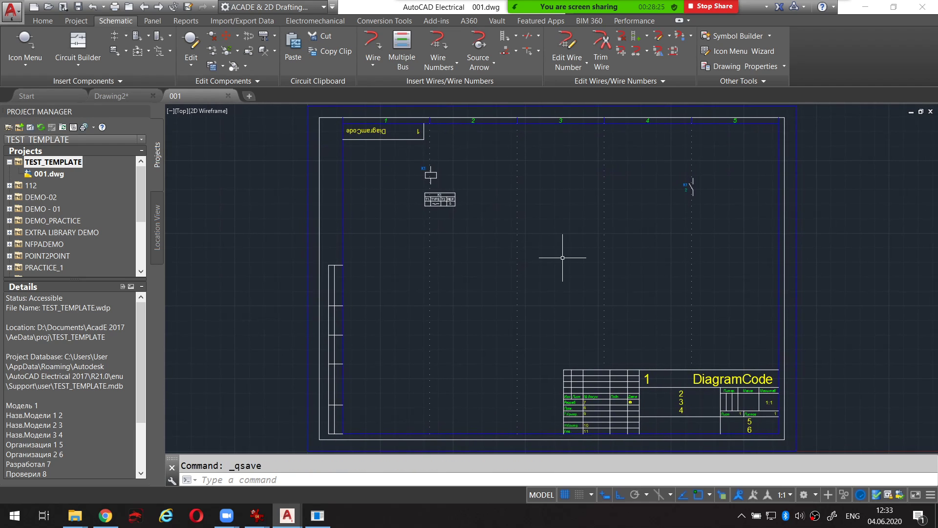